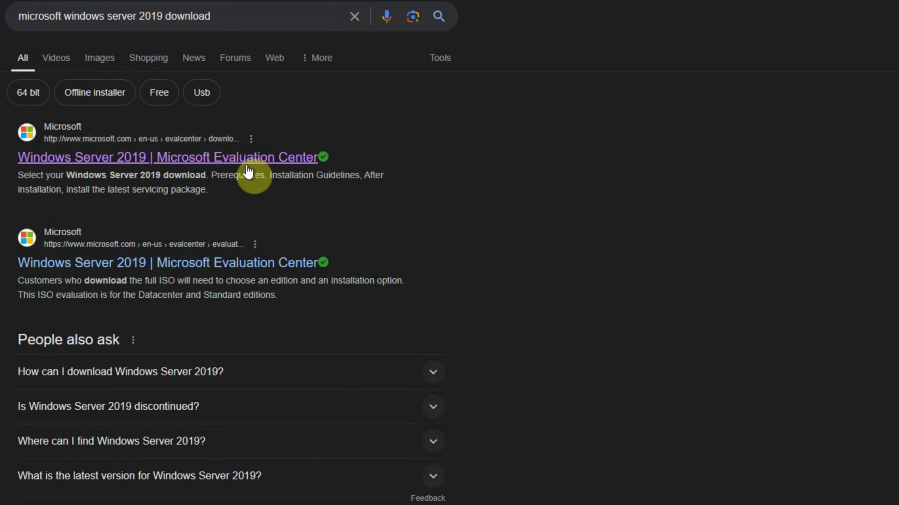
Open the Evaluation Center in a new tab and download the 64-bit English ISO, checking its progress
right_click(248, 166)
click(263, 169)
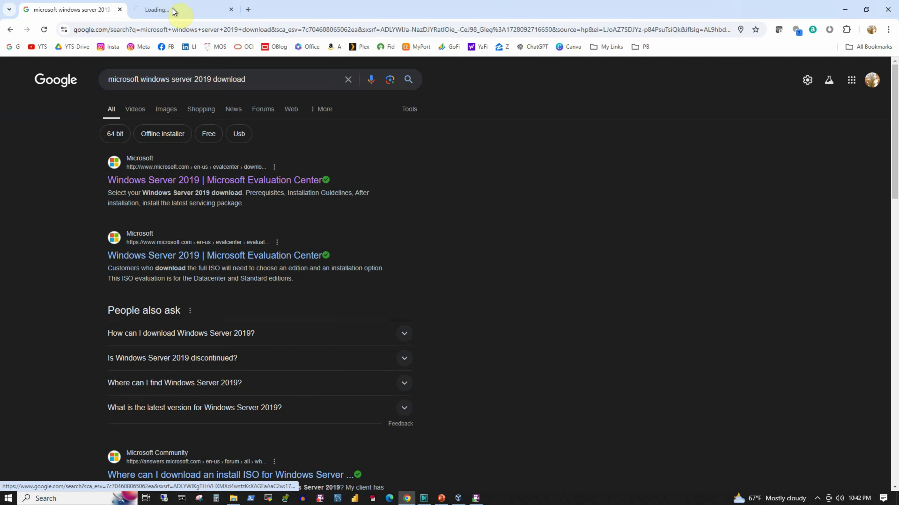
click(174, 11)
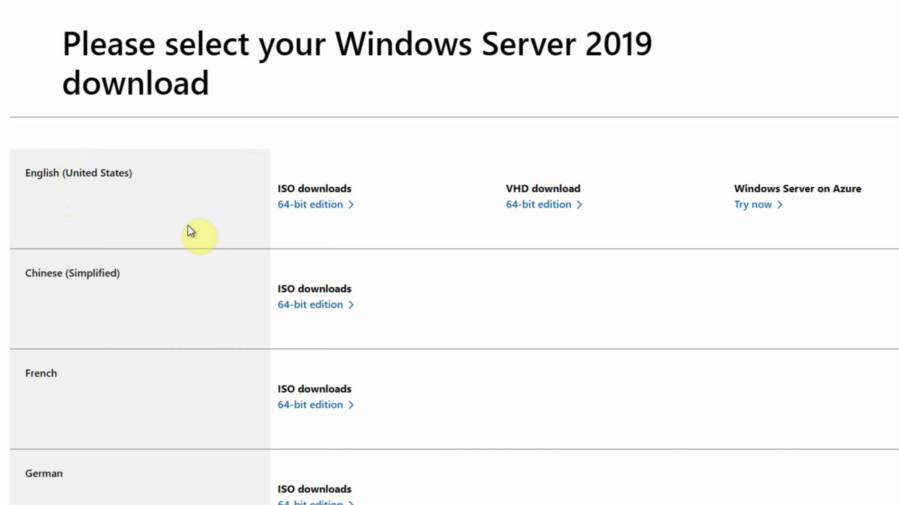
click(303, 208)
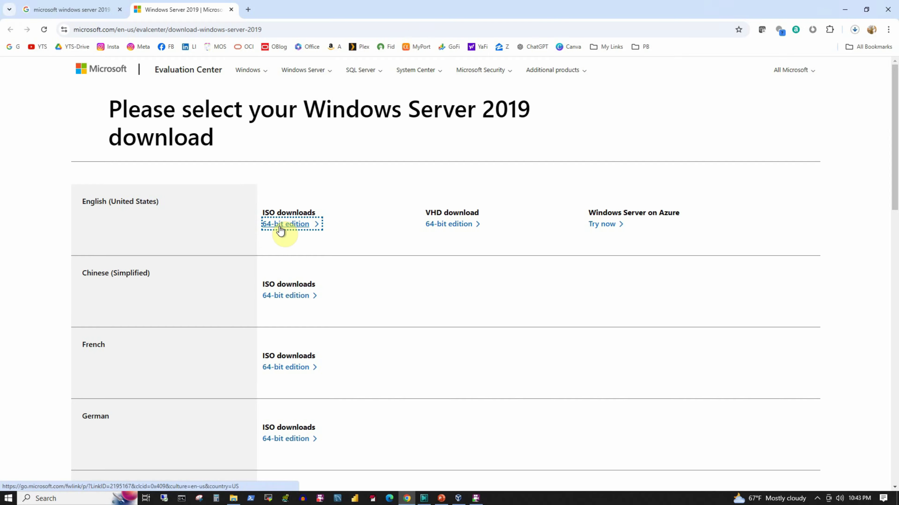
click(855, 30)
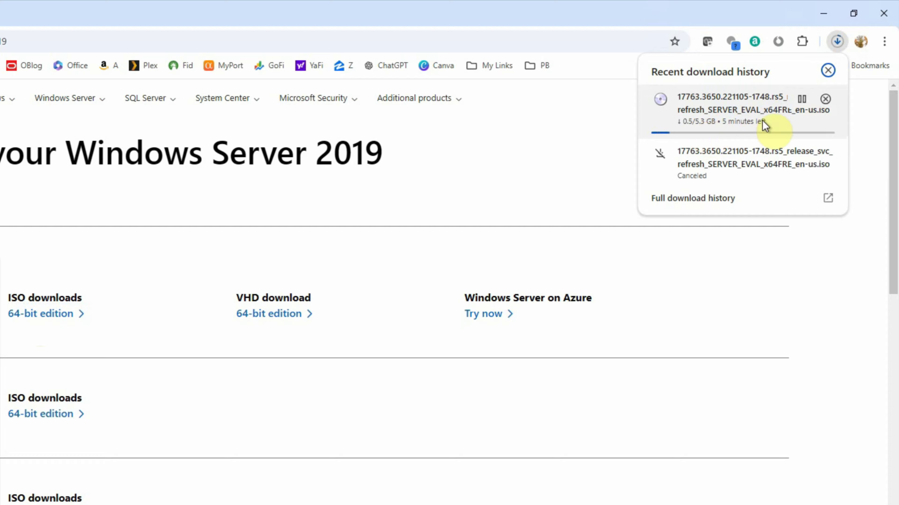
click(802, 99)
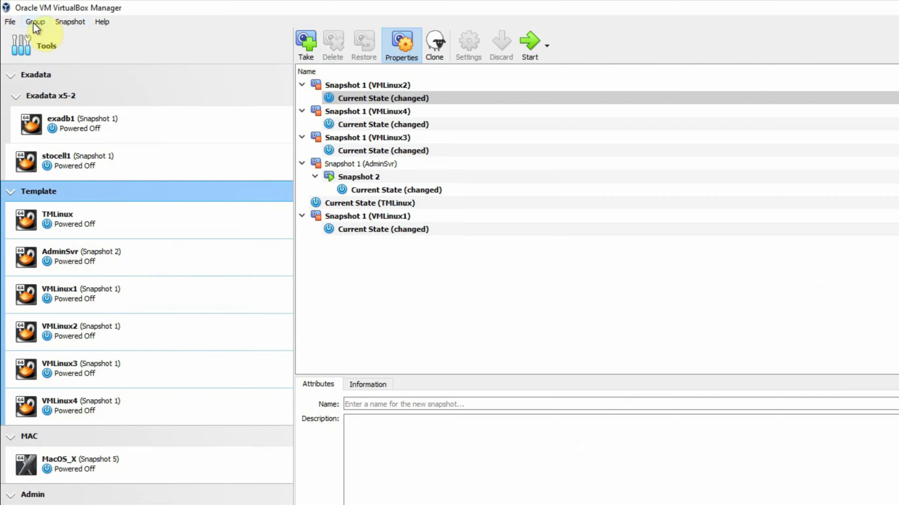
Select TMLinux, dismiss its context menu, and bring up the Machine menu
click(97, 222)
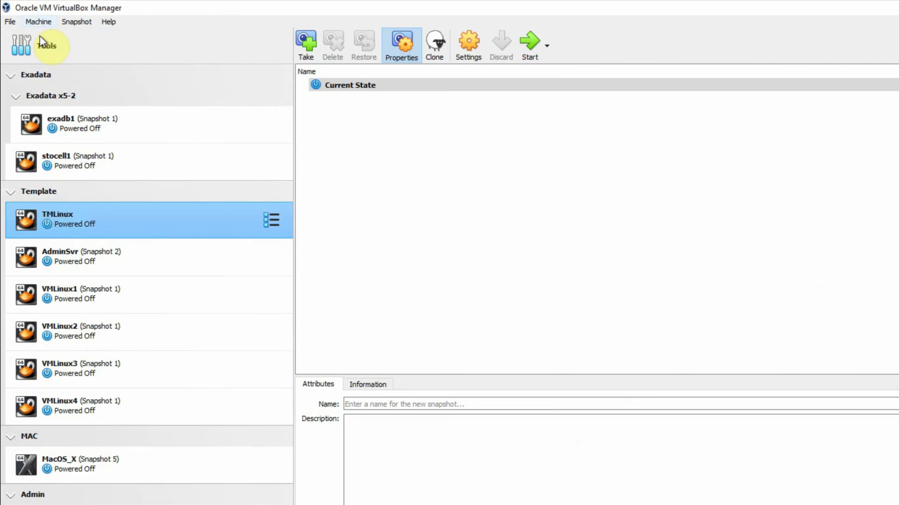
mouse_move(41, 37)
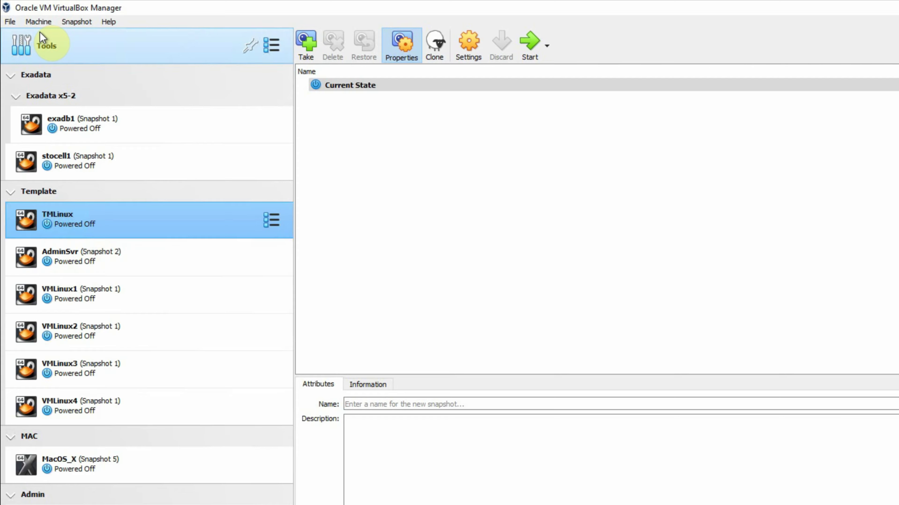
right_click(128, 226)
mouse_move(176, 307)
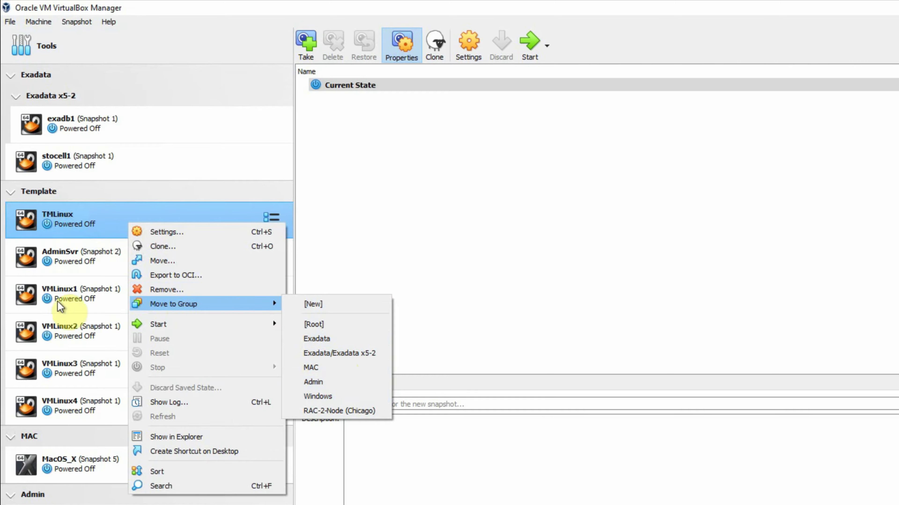
click(62, 219)
drag(62, 219, 162, 237)
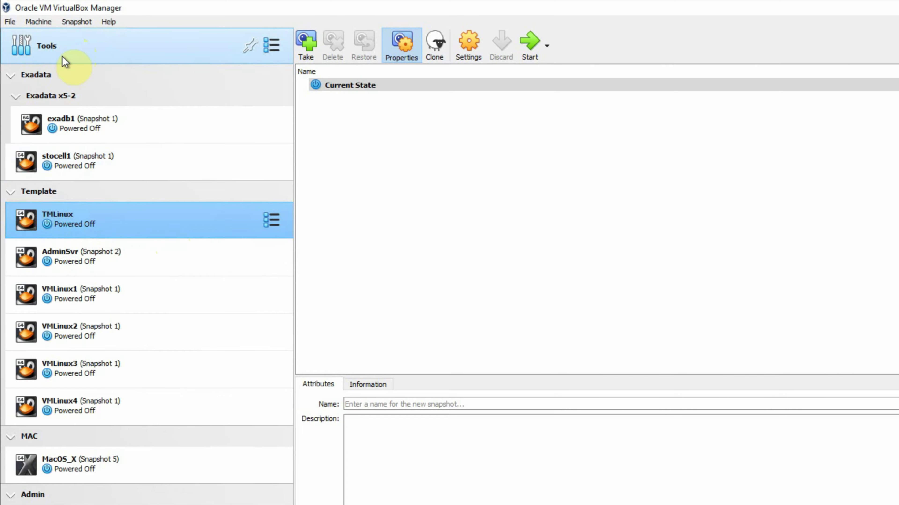
click(37, 24)
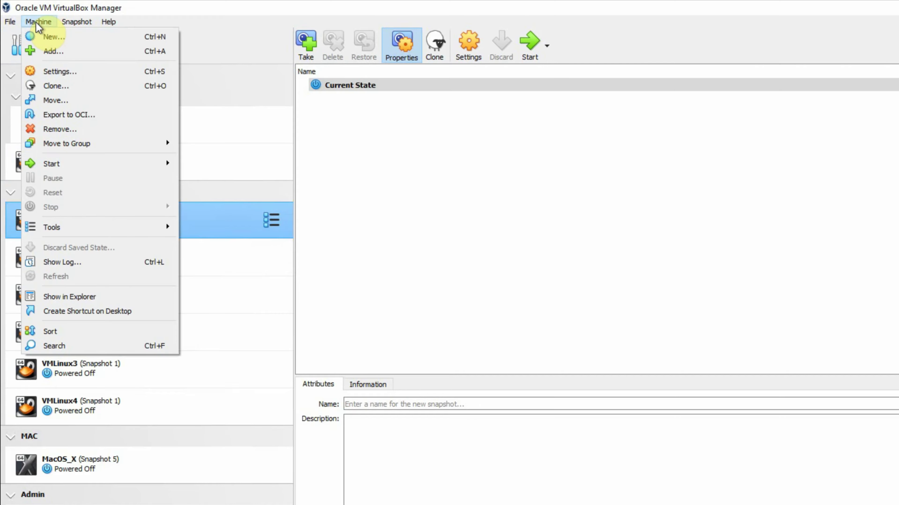
Start a new machine named WinSvr1, keeping the default D:\VirtualMachines folder
click(53, 37)
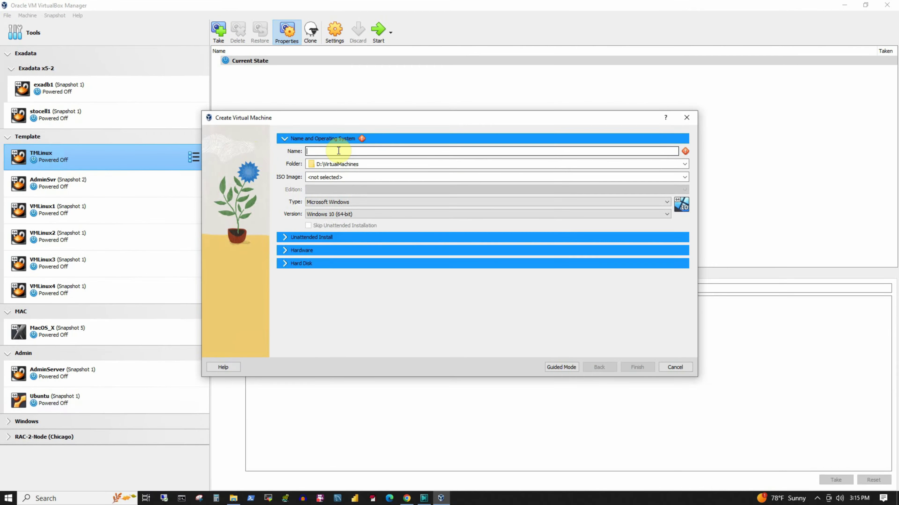
text(WinSvr 1)
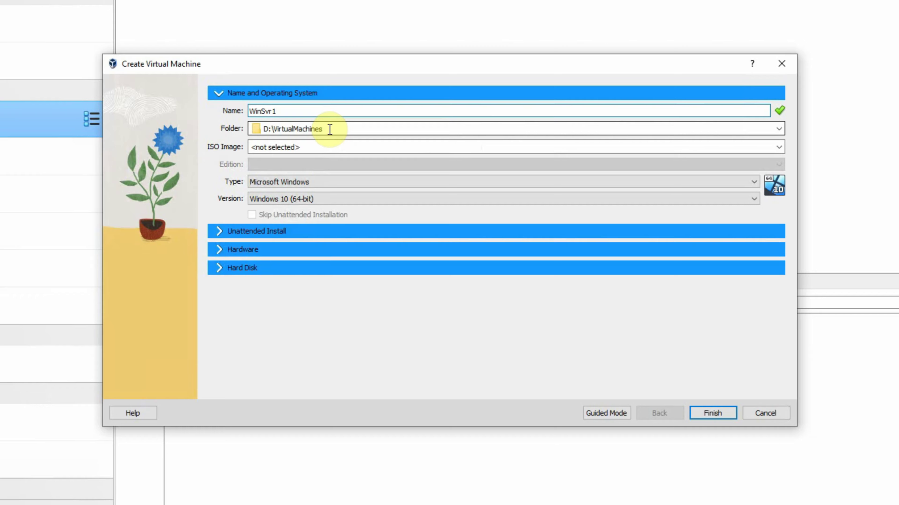
click(778, 130)
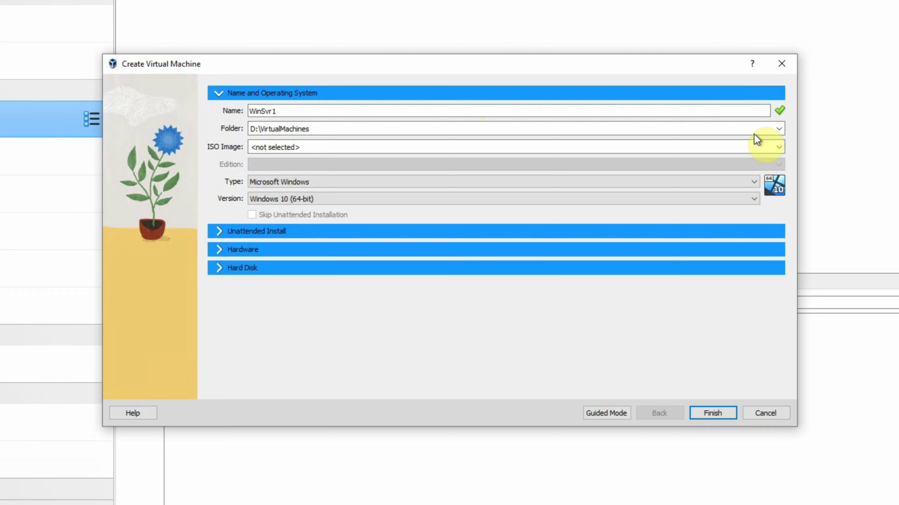
click(778, 129)
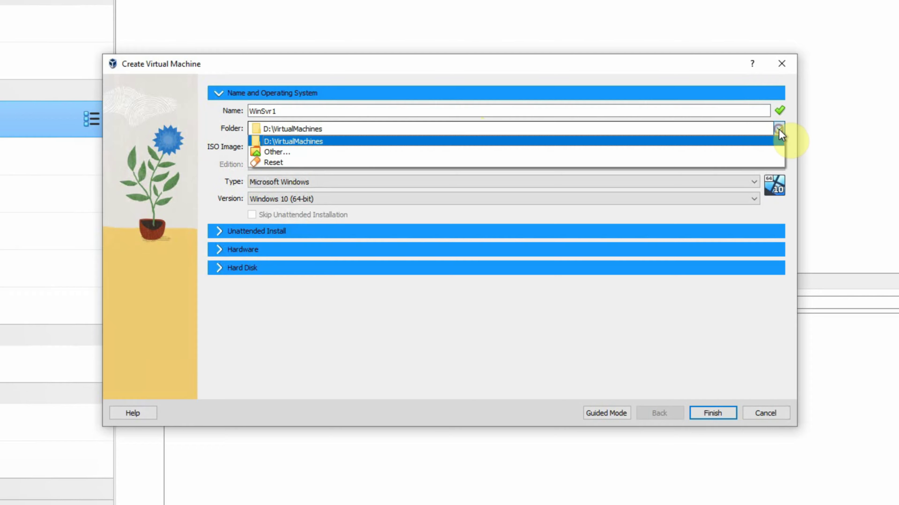
click(286, 152)
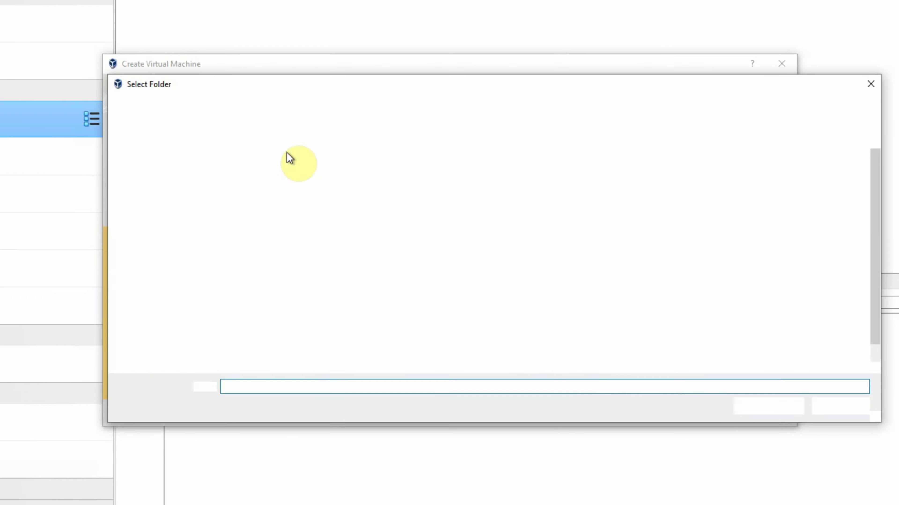
click(845, 408)
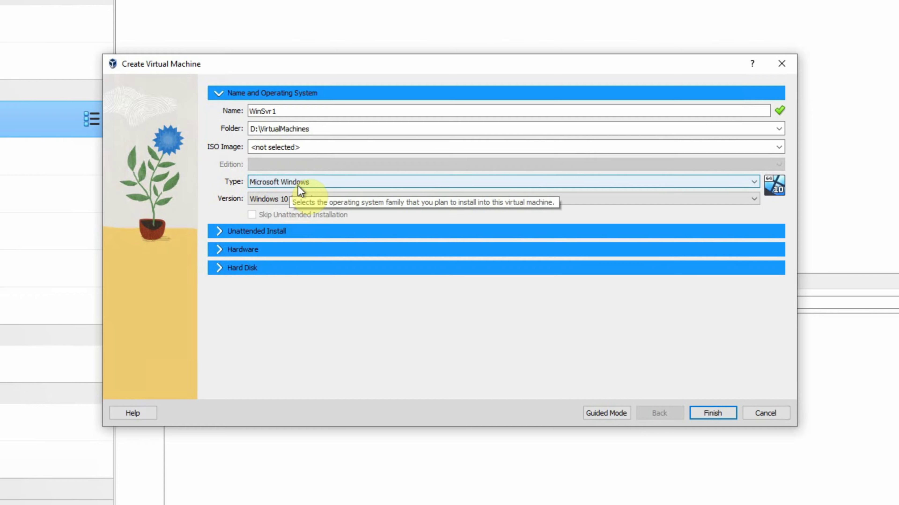
Set the guest version to Windows 2019 (64-bit)
click(289, 199)
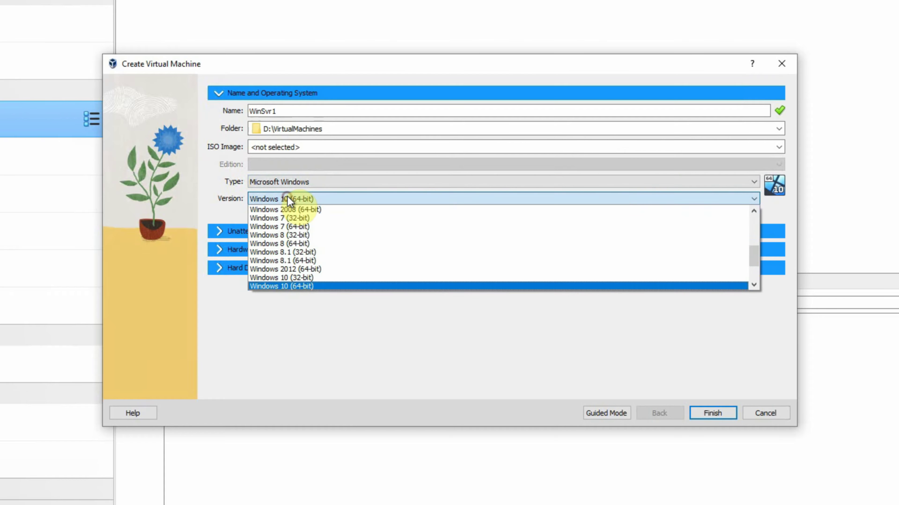
scroll(276, 244, down, 2)
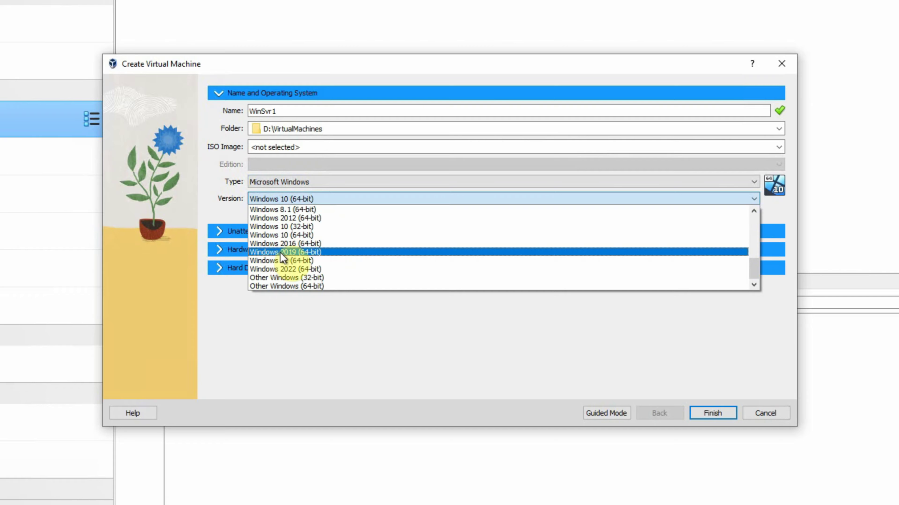
click(288, 251)
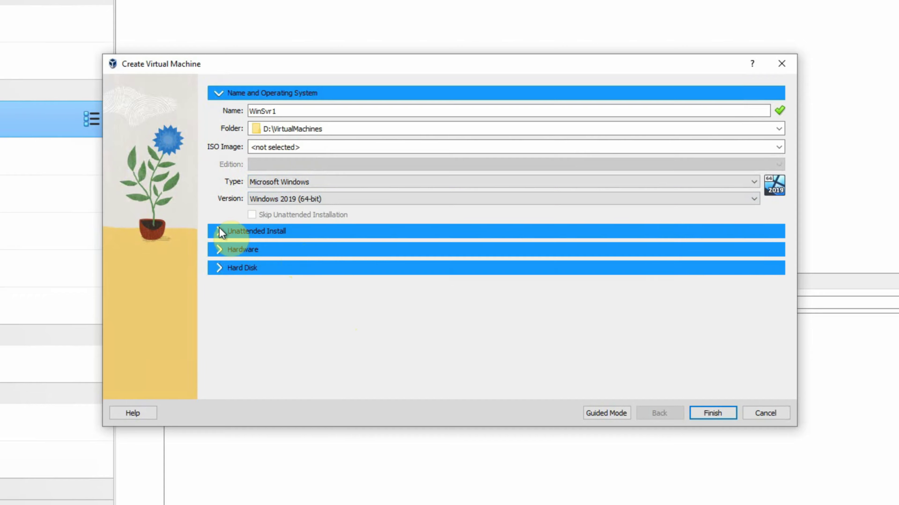
Set WinSvr1's base memory to 4096 MB in the Hardware section
click(217, 249)
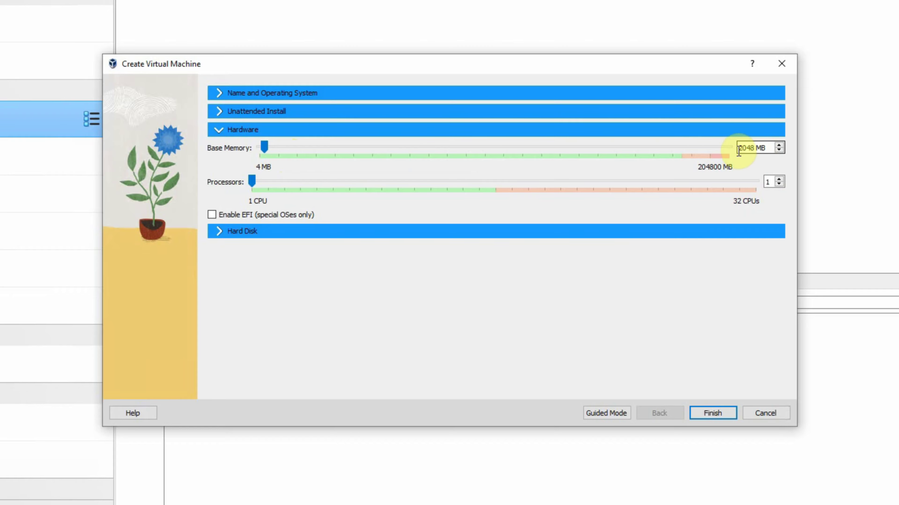
drag(738, 150, 744, 148)
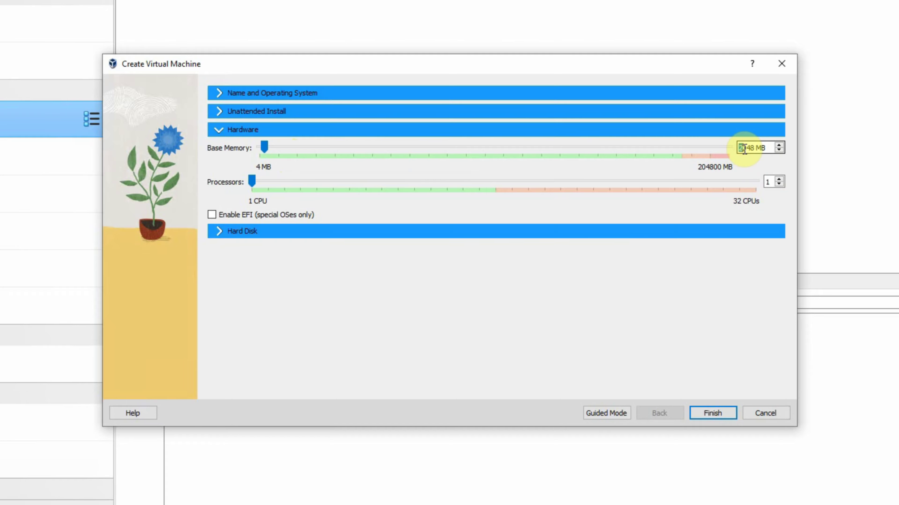
text(4)
key(Right)
key(shift+Right)
key(shift+Right)
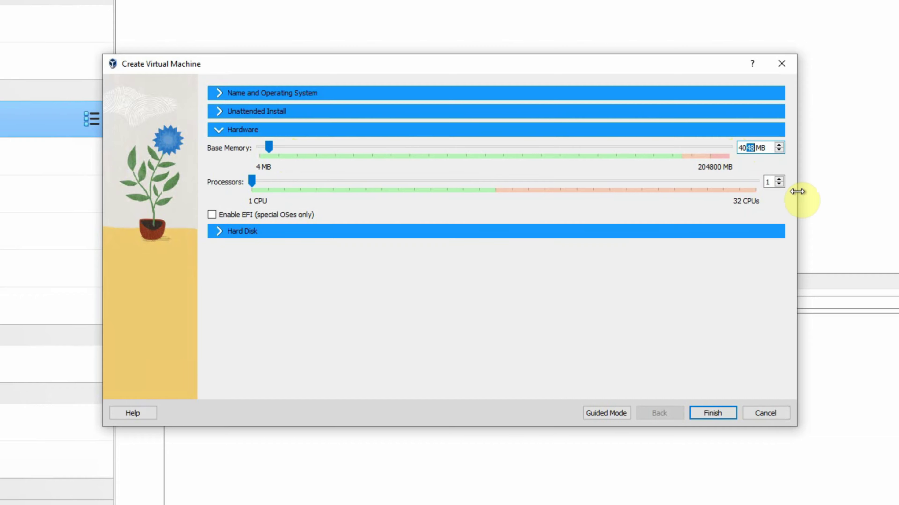
text(96)
Give WinSvr1 2 processors and expand the Hard Disk section
click(767, 182)
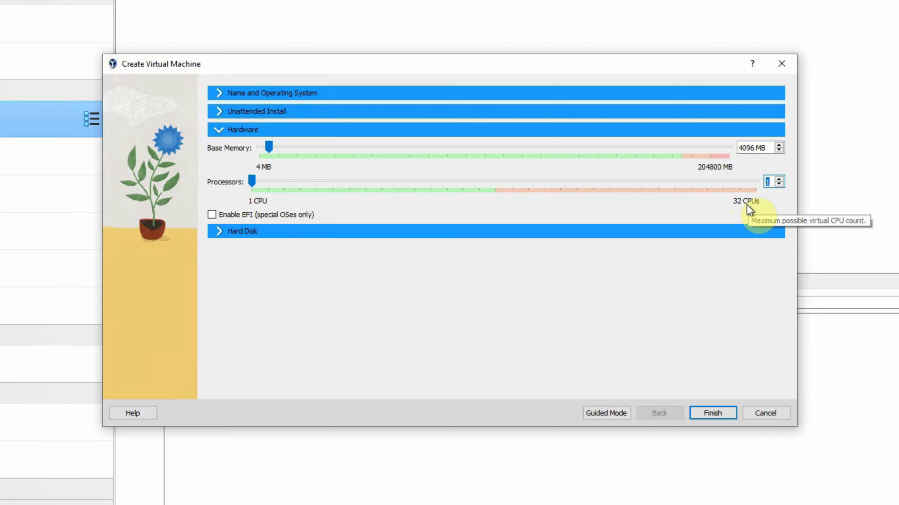
click(758, 181)
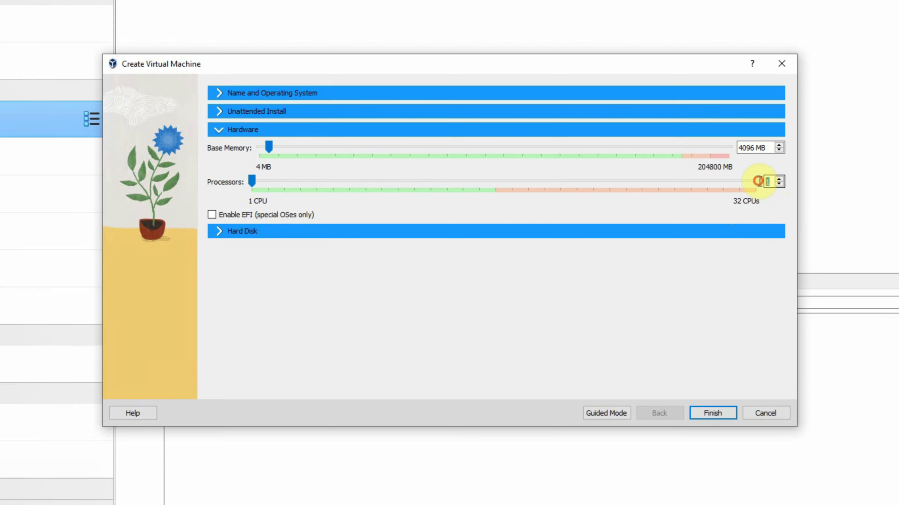
text(2)
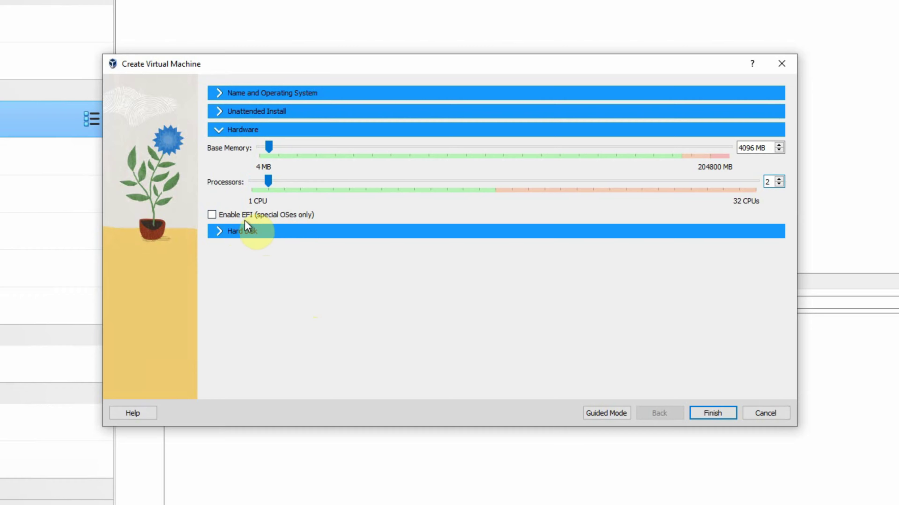
click(219, 231)
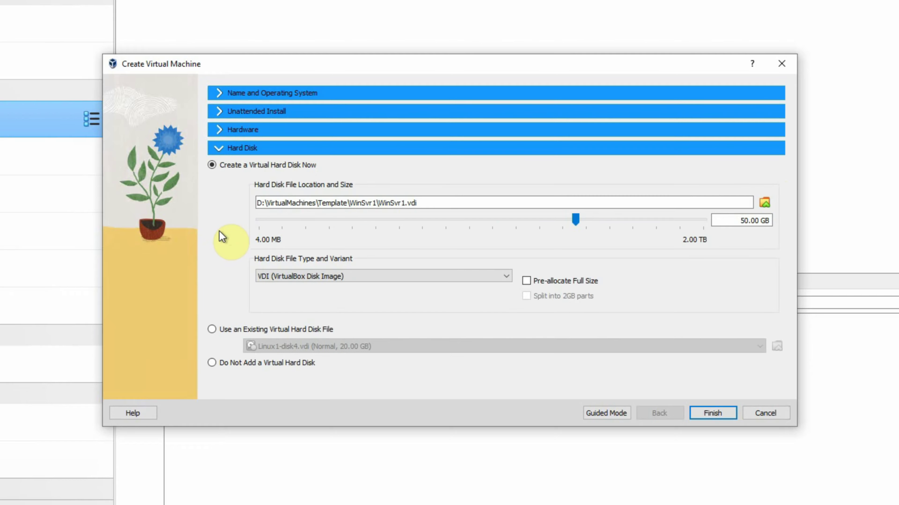
Resize the new disk to 100.00 GB, keep VDI format, and finish creating WinSvr1
click(300, 203)
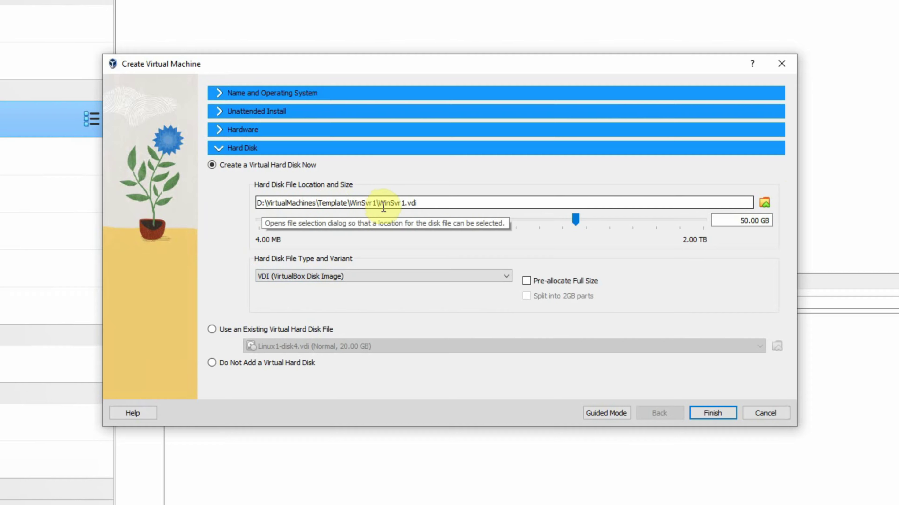
drag(740, 220, 745, 222)
text(10)
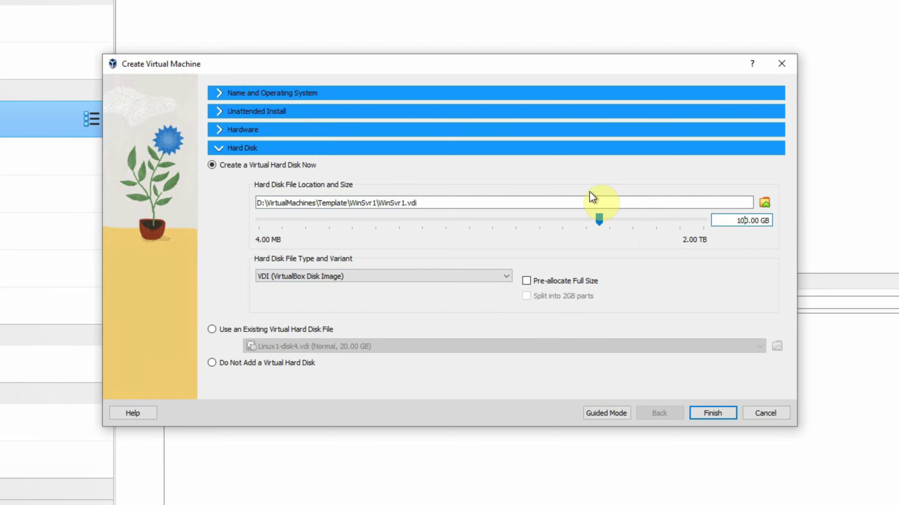
click(403, 208)
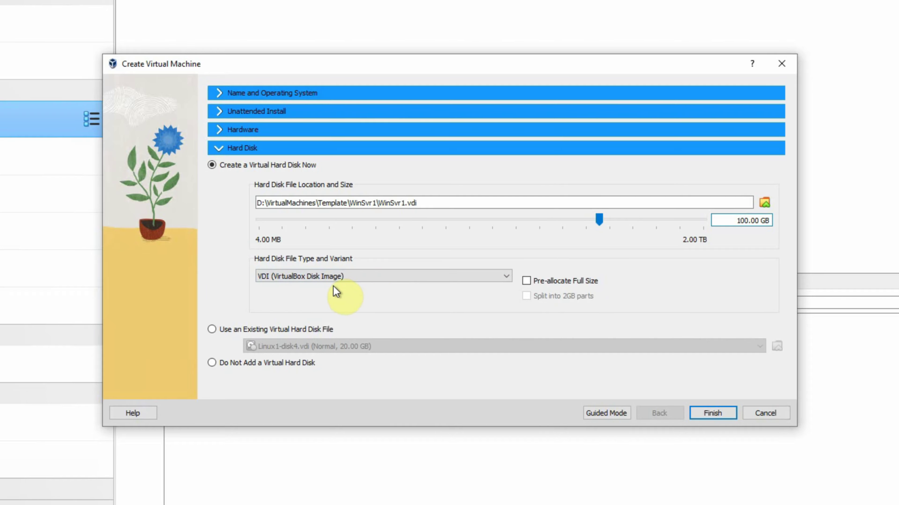
click(370, 277)
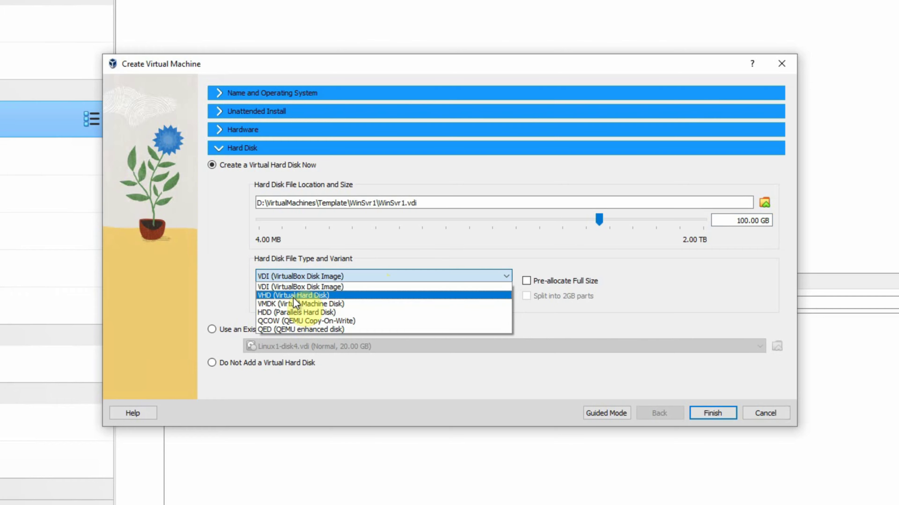
click(231, 273)
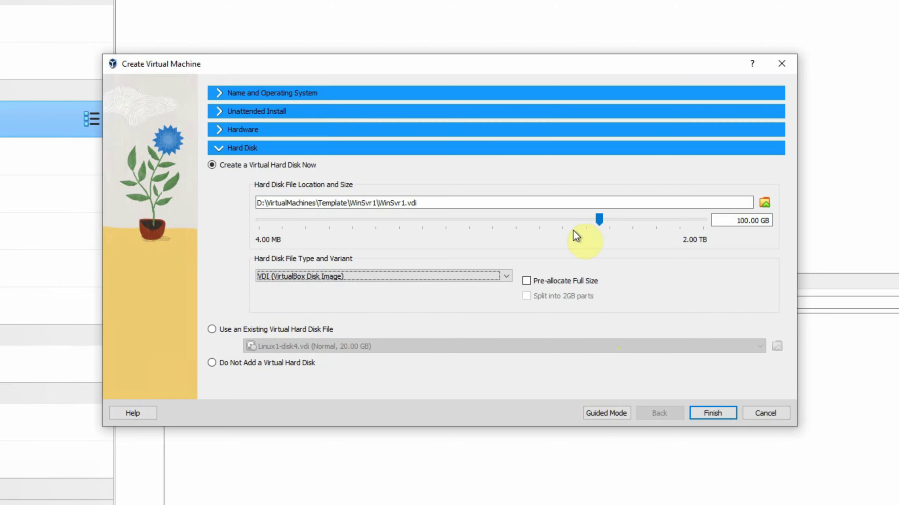
click(723, 409)
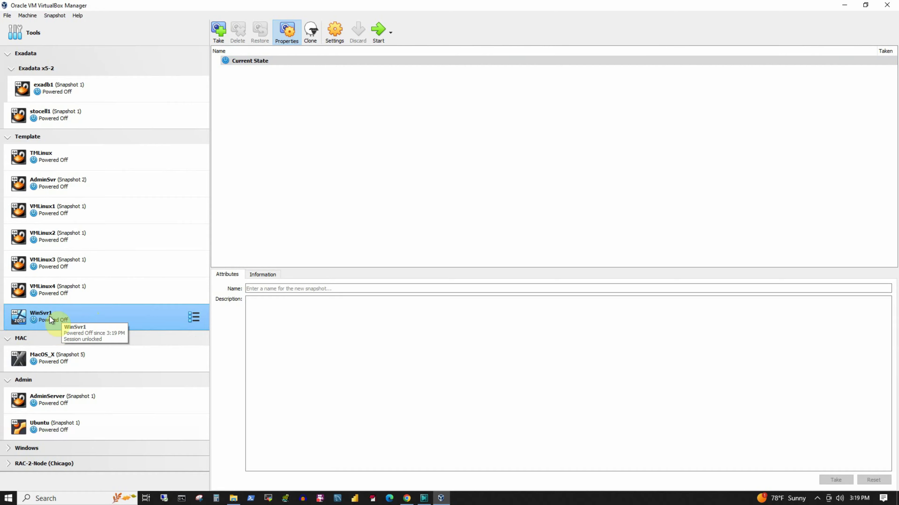
Open the Settings dialog for WinSvr1
click(334, 34)
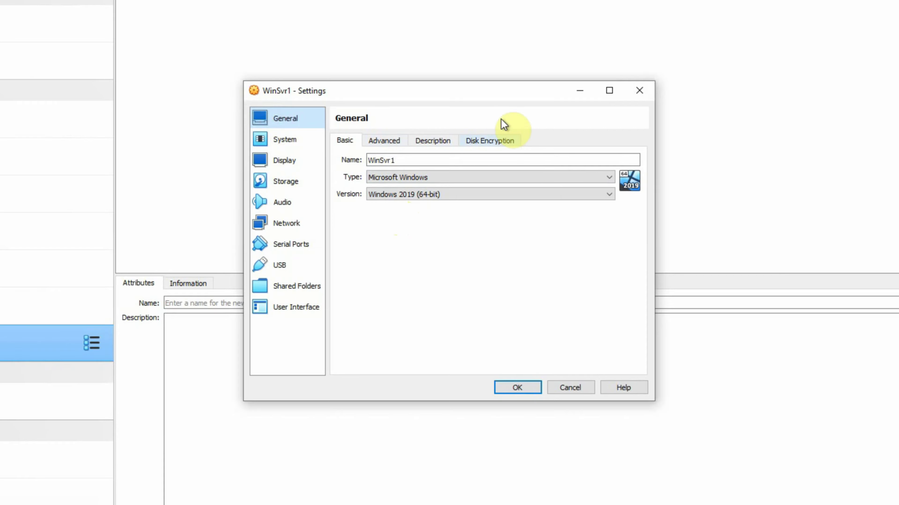
Uncheck Floppy in WinSvr1's boot order and review the Processor tab before going to Display
click(295, 138)
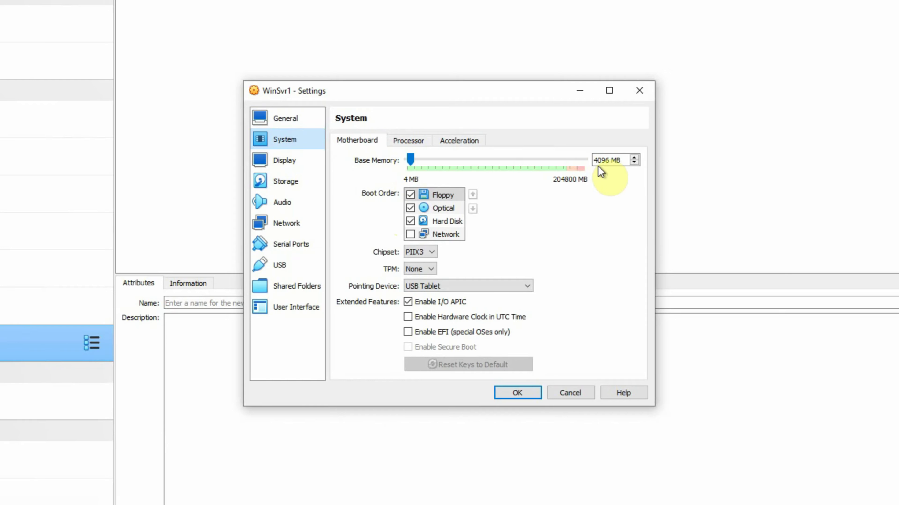
click(607, 164)
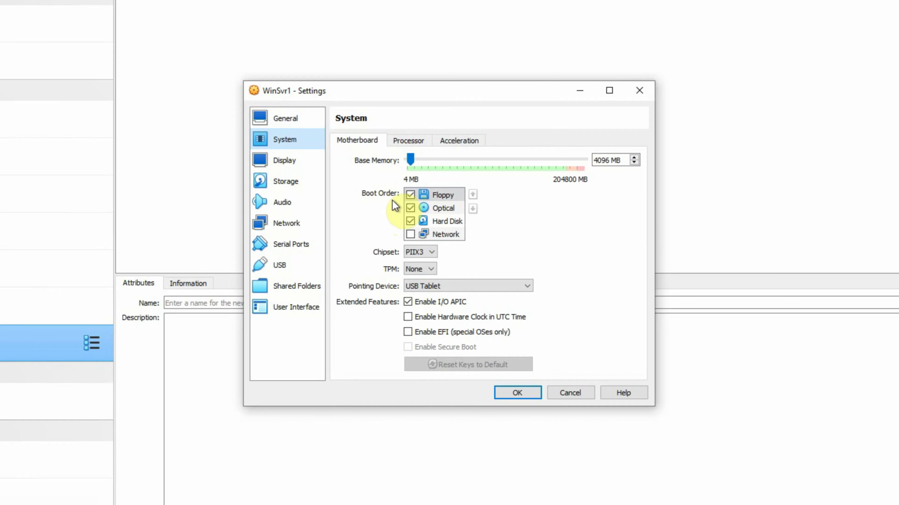
click(412, 198)
click(410, 195)
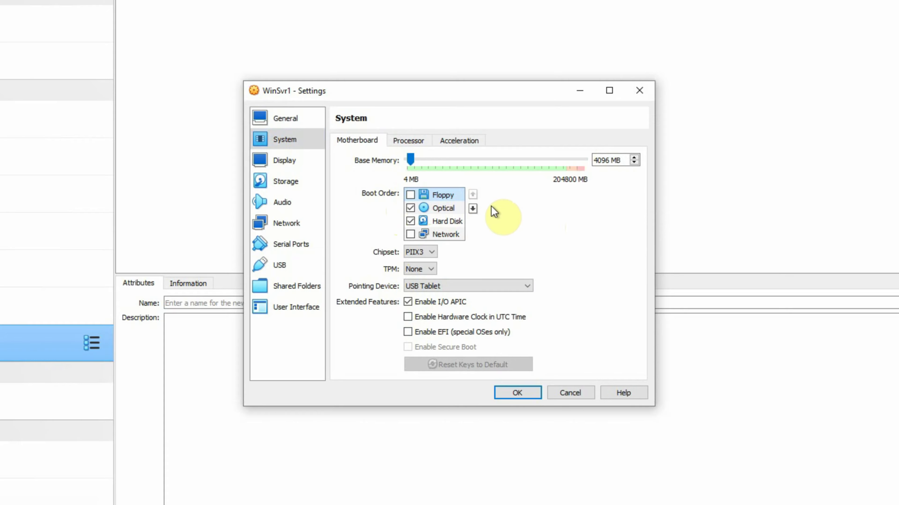
click(408, 142)
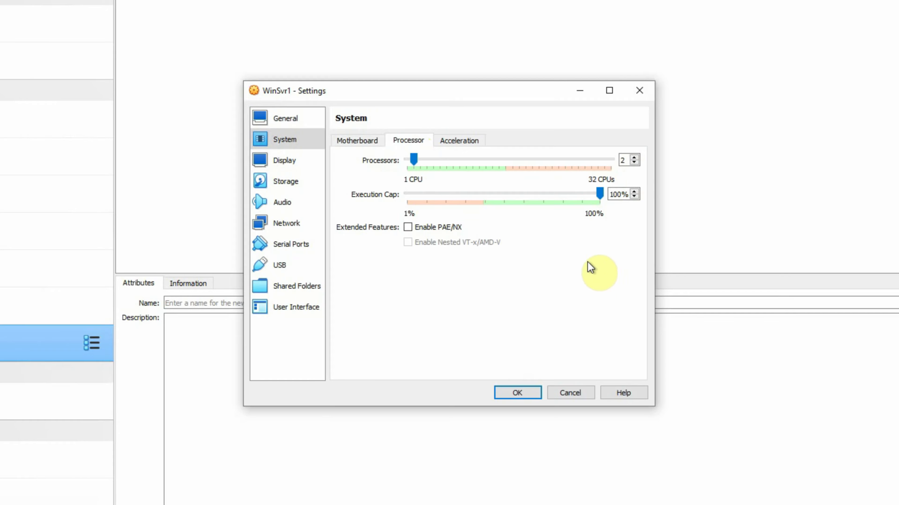
click(285, 163)
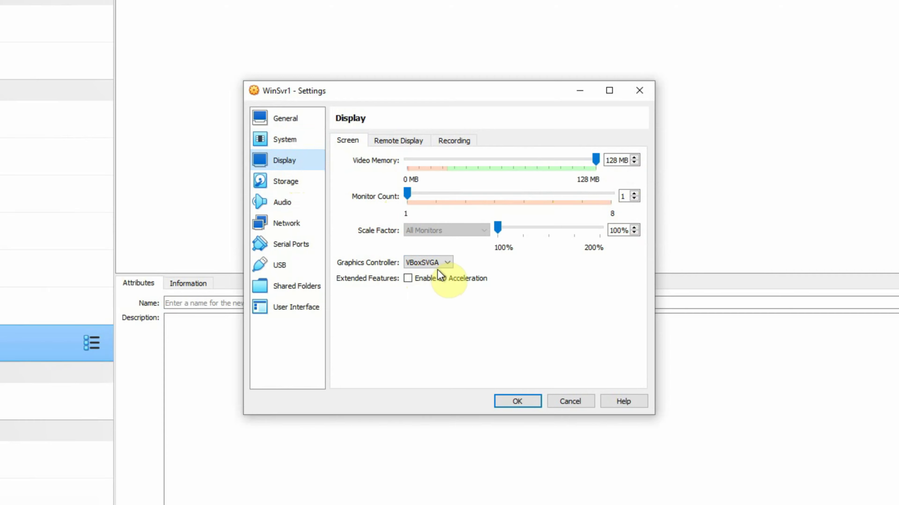
Leave VBoxSVGA as the graphics controller and switch to the Storage page
click(449, 264)
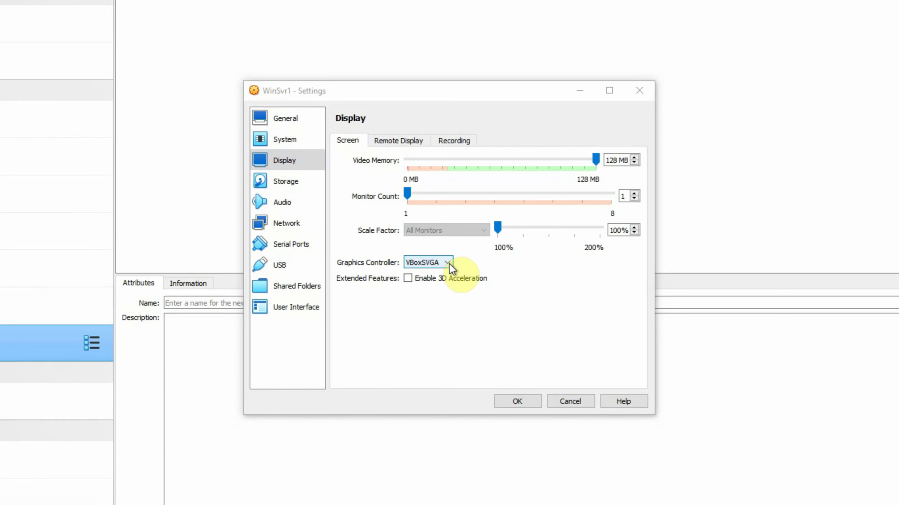
click(449, 264)
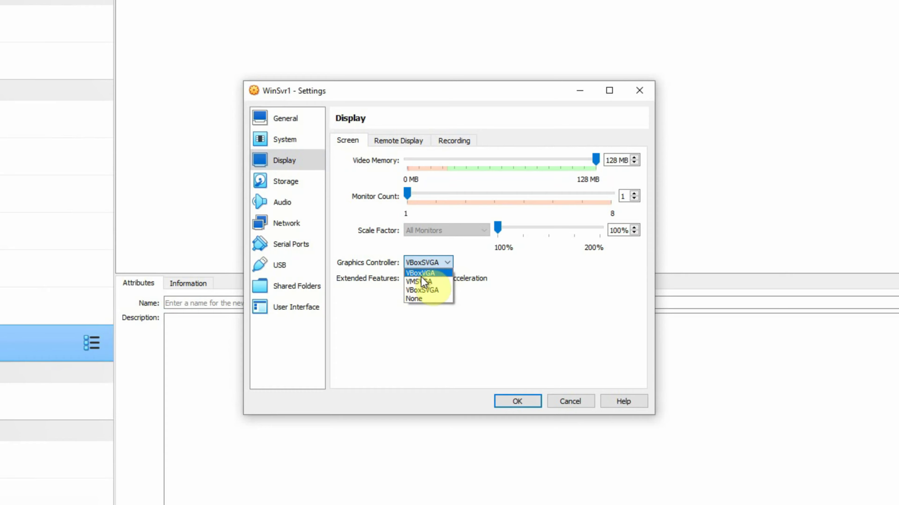
click(487, 299)
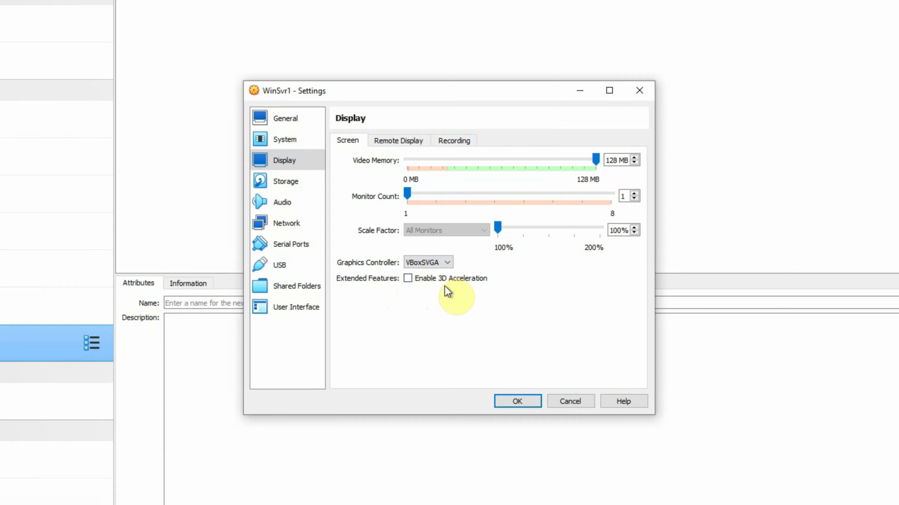
click(282, 182)
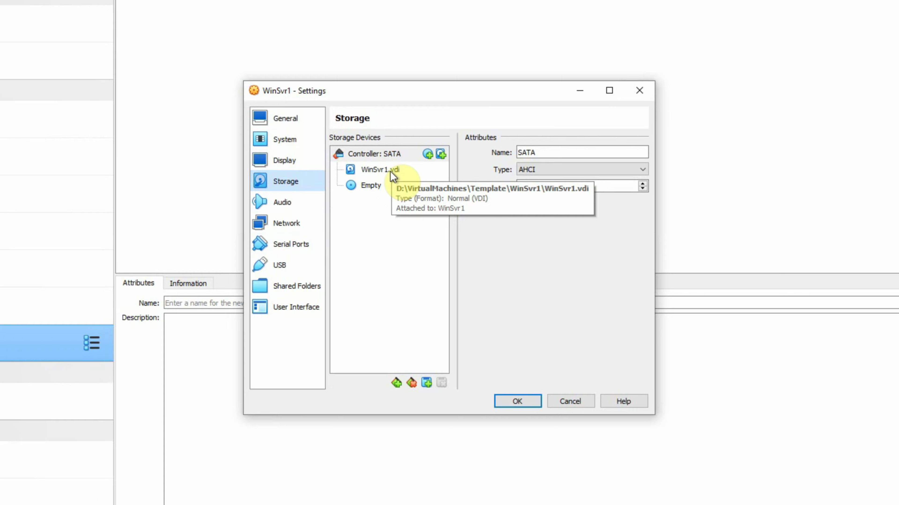
Inspect the SATA controller, the WinSvr1.vdi disk and the empty optical drive
click(377, 171)
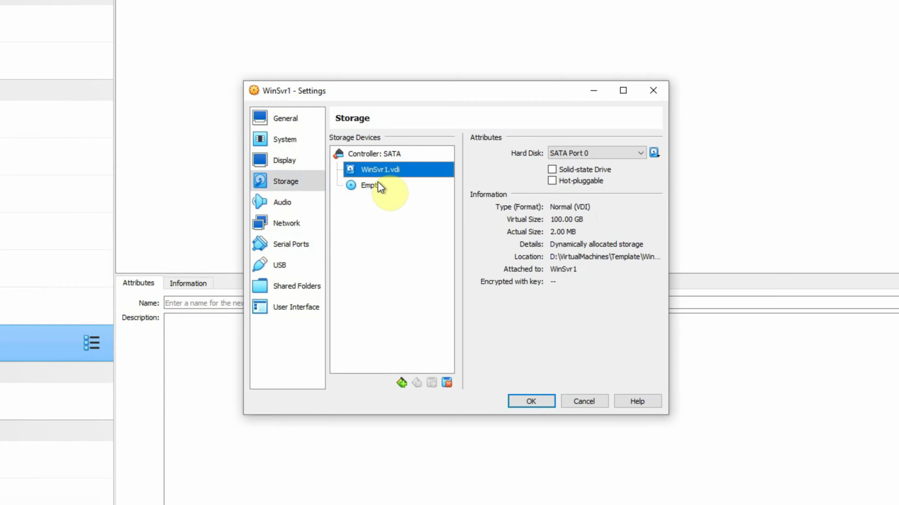
click(379, 191)
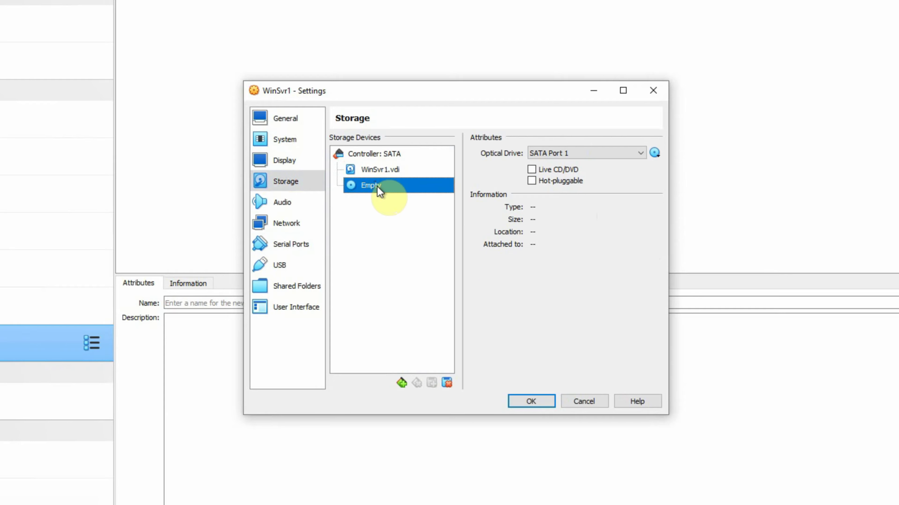
click(393, 170)
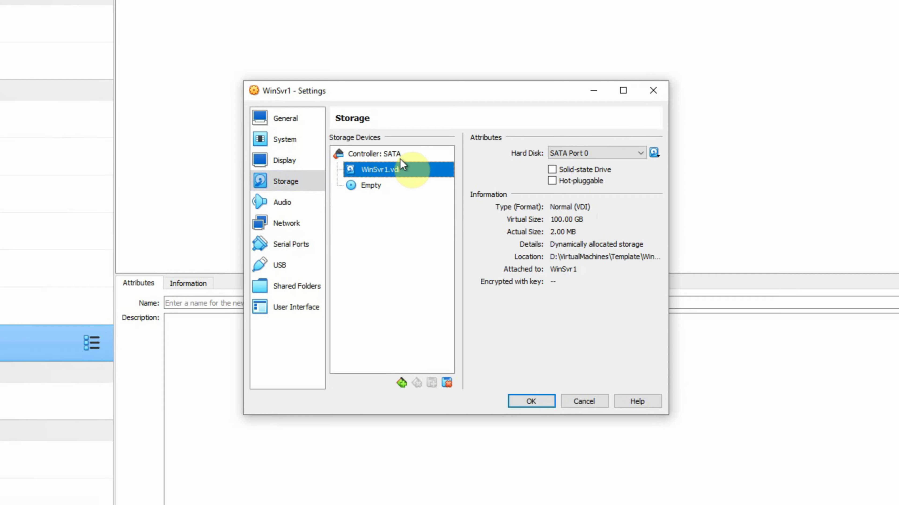
click(385, 155)
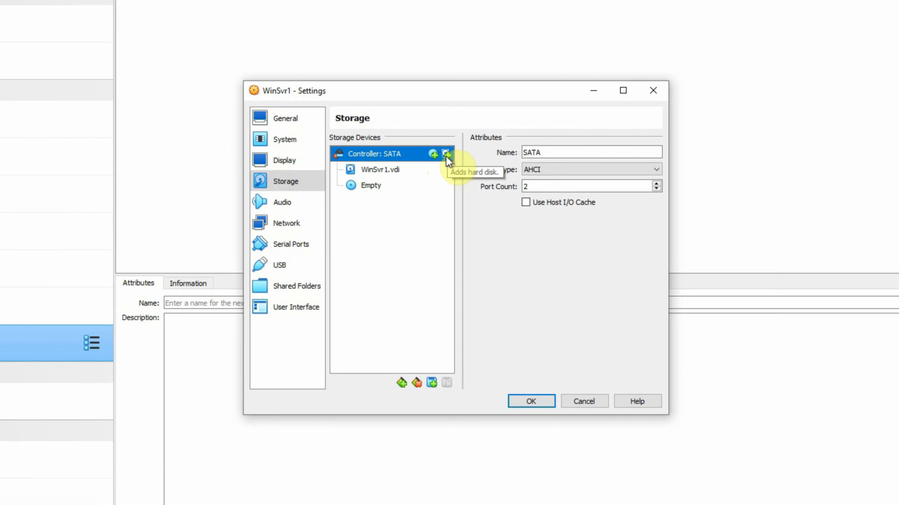
Load the GenuineOEM_WinSr19Std ISO into the empty optical drive on SATA Port 1
click(370, 187)
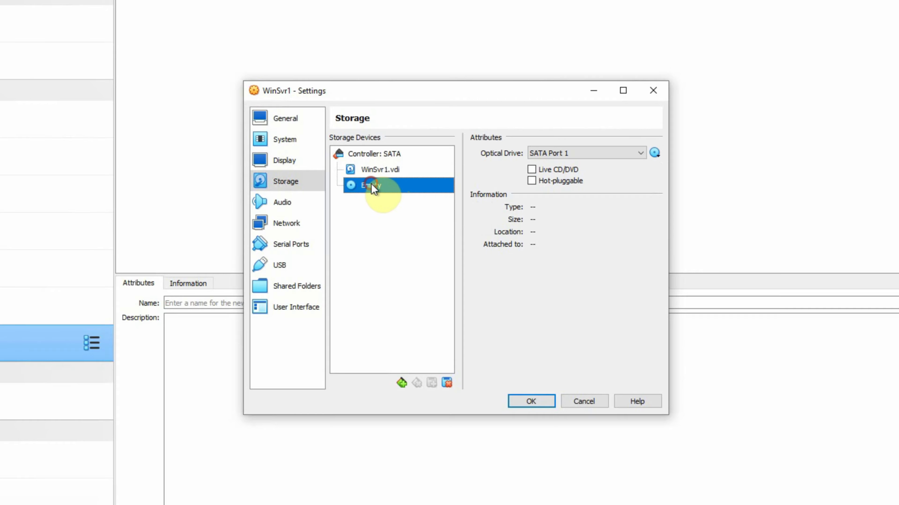
click(655, 154)
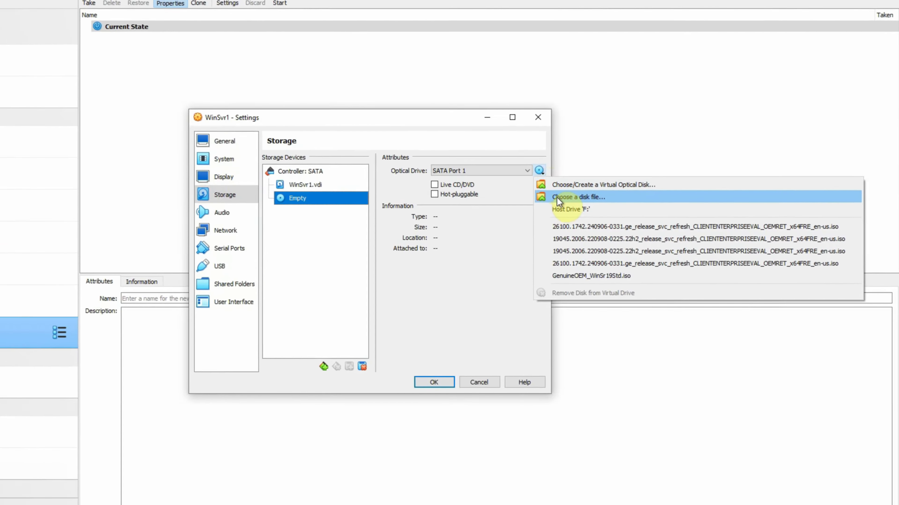
click(525, 192)
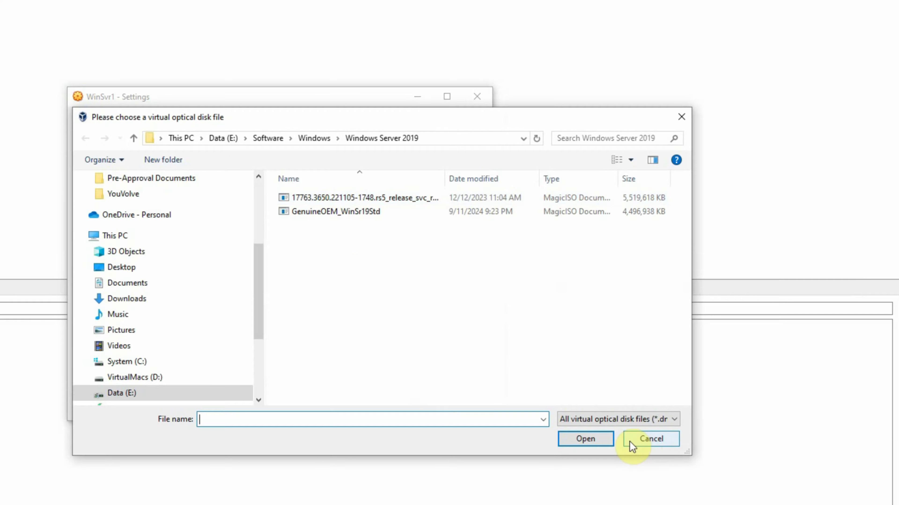
click(295, 213)
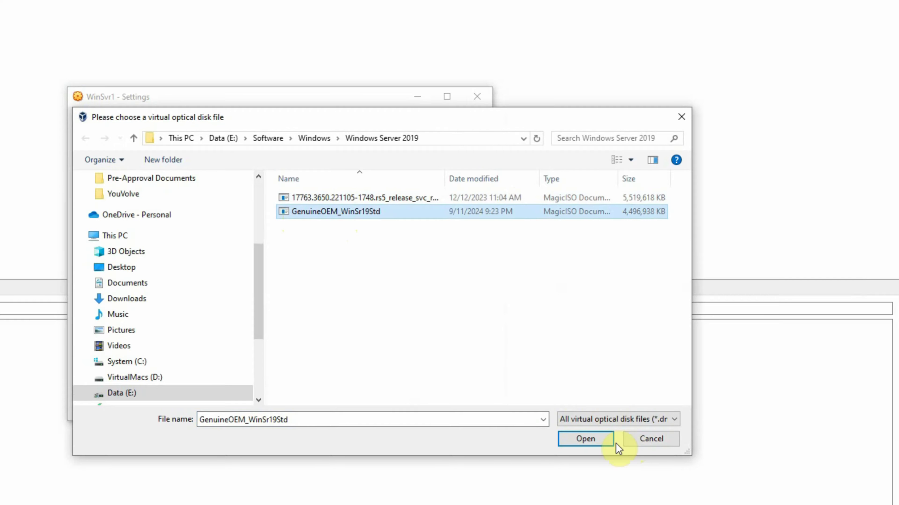
click(580, 432)
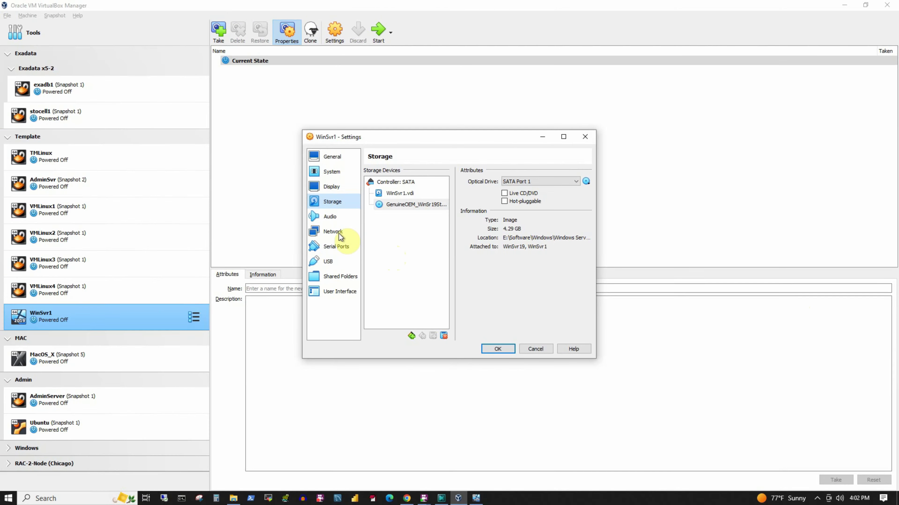
Bridge Adapter 1 with promiscuous mode Allow All and save WinSvr1's settings
click(338, 232)
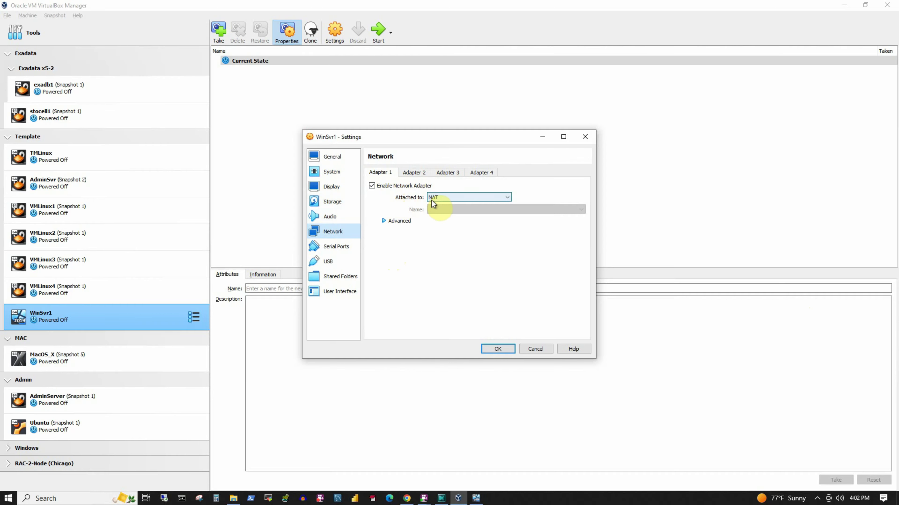
click(443, 198)
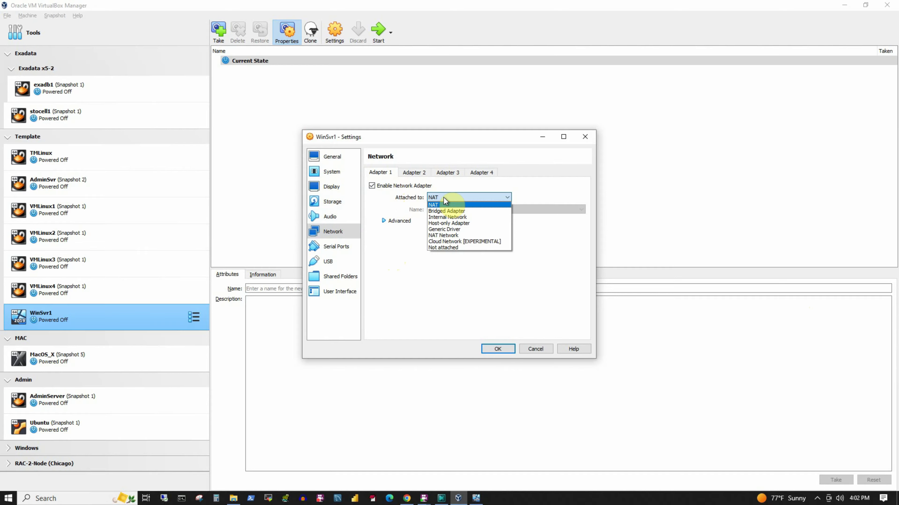
click(443, 212)
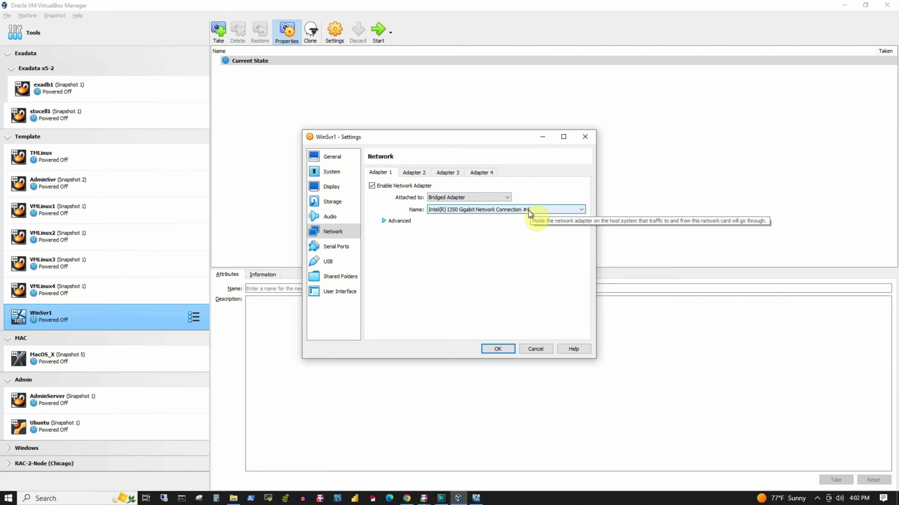
click(383, 221)
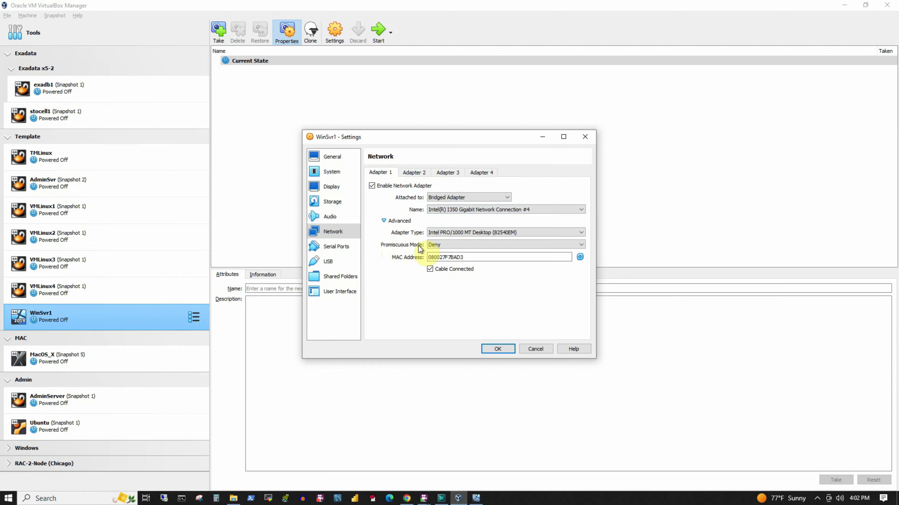
click(445, 245)
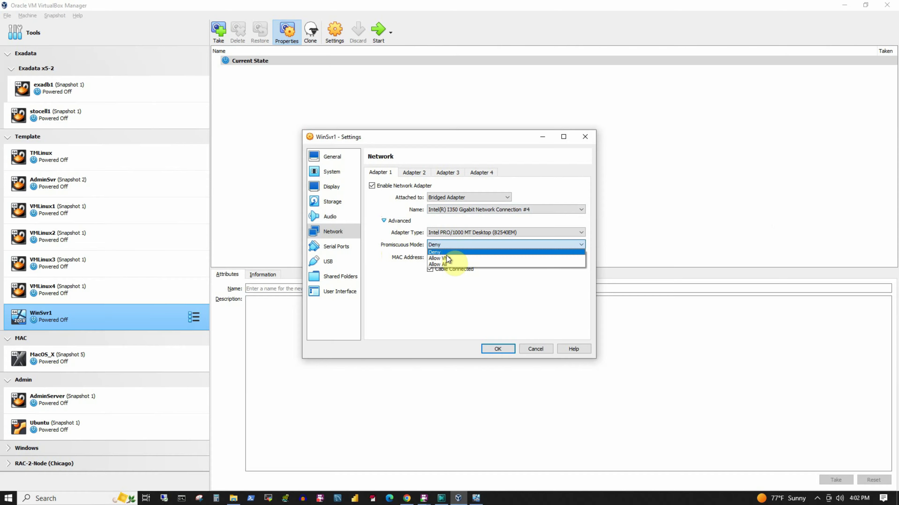
click(445, 264)
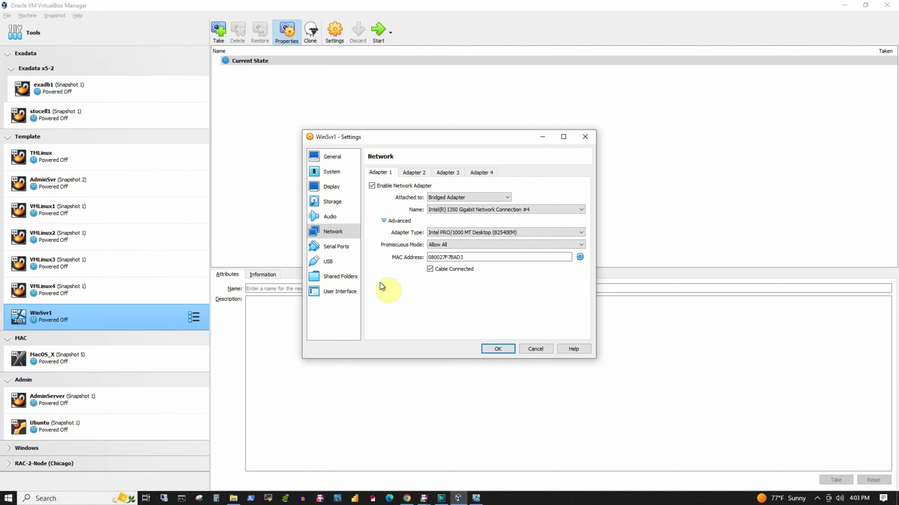
click(491, 350)
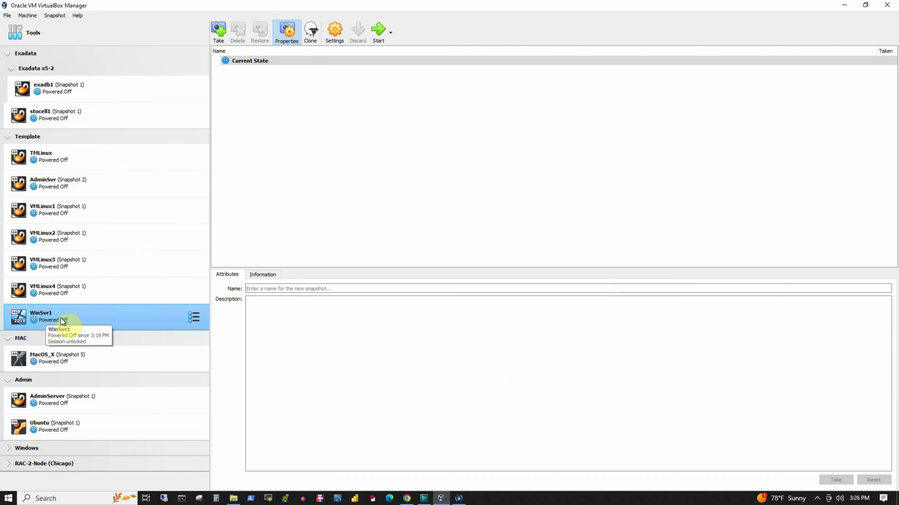
Drag WinSvr1 from the Template group into the Windows group with WinSvr19 and Win10EE
mouse_move(55, 311)
mouse_down()
mouse_move(58, 297)
mouse_move(60, 320)
mouse_move(52, 321)
mouse_up()
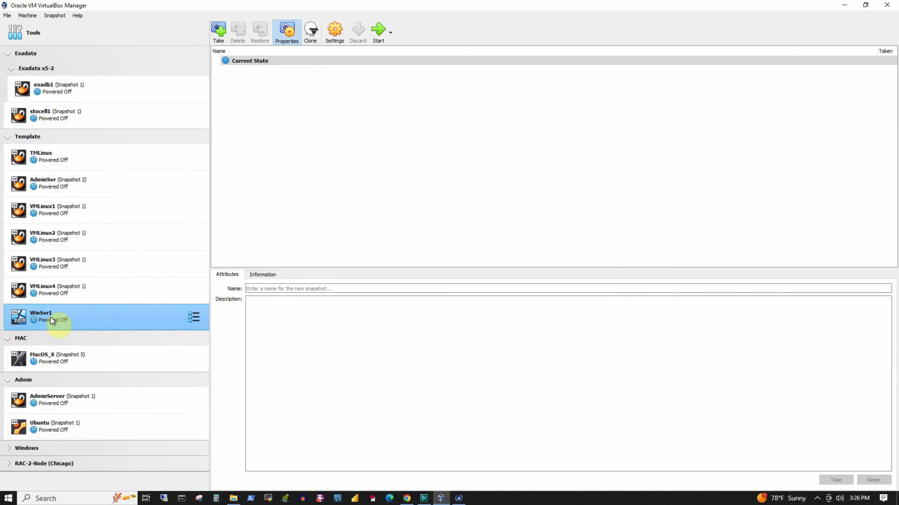
drag(51, 317, 52, 355)
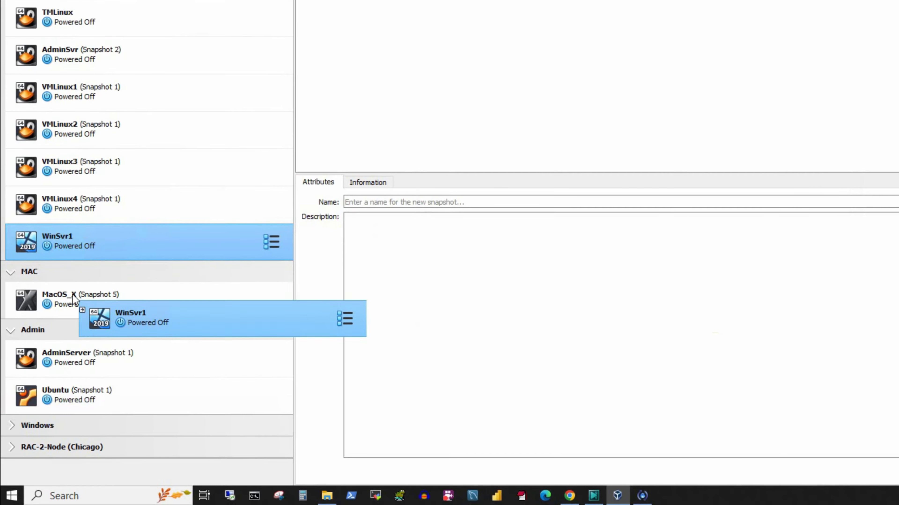
drag(72, 299, 45, 426)
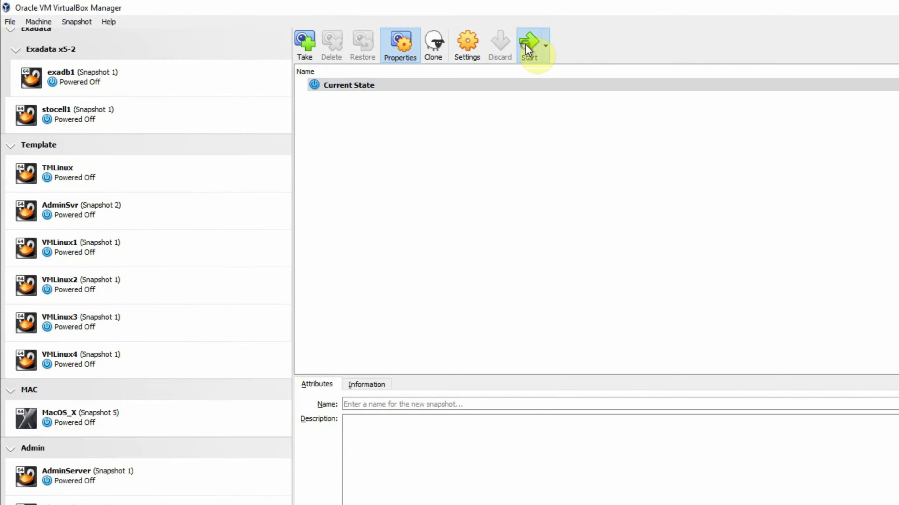
Power on WinSvr1 and move its VM window up and left while it boots into Setup
click(525, 45)
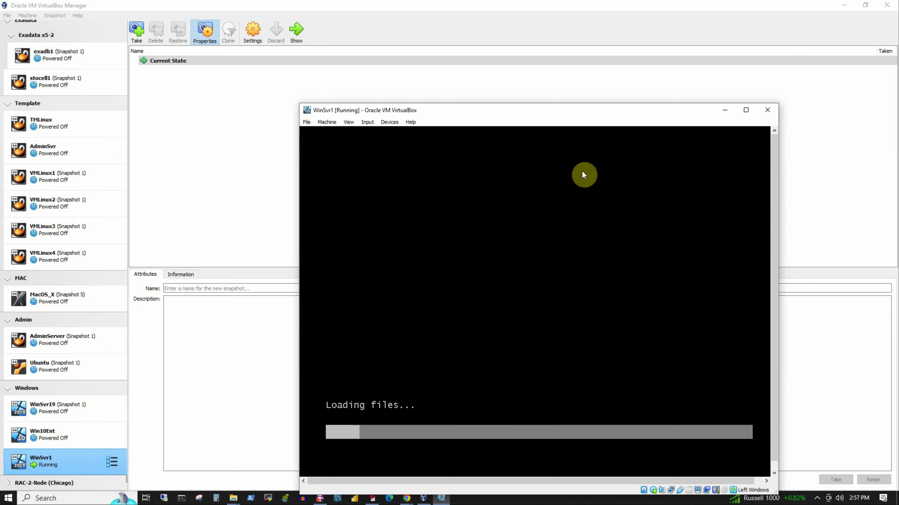
drag(524, 115, 445, 85)
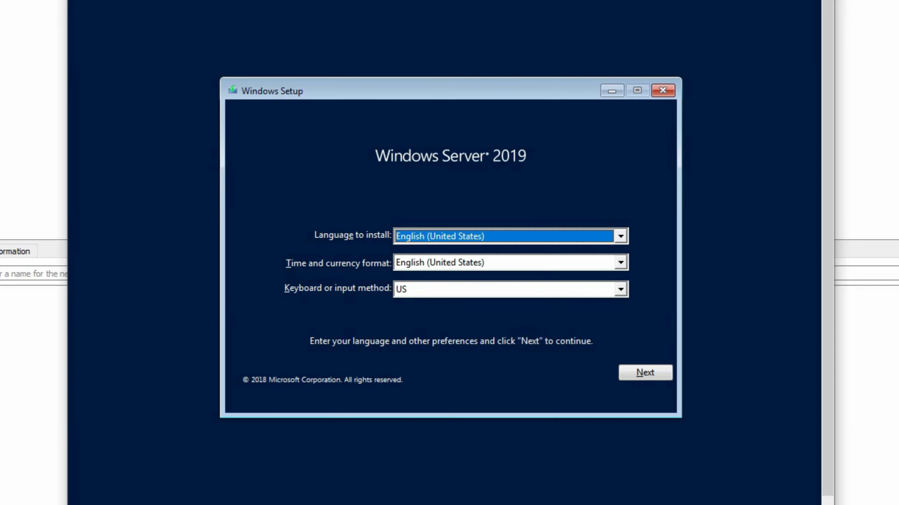
Keep English (United States) for language and time/currency format, then begin Install now
click(457, 237)
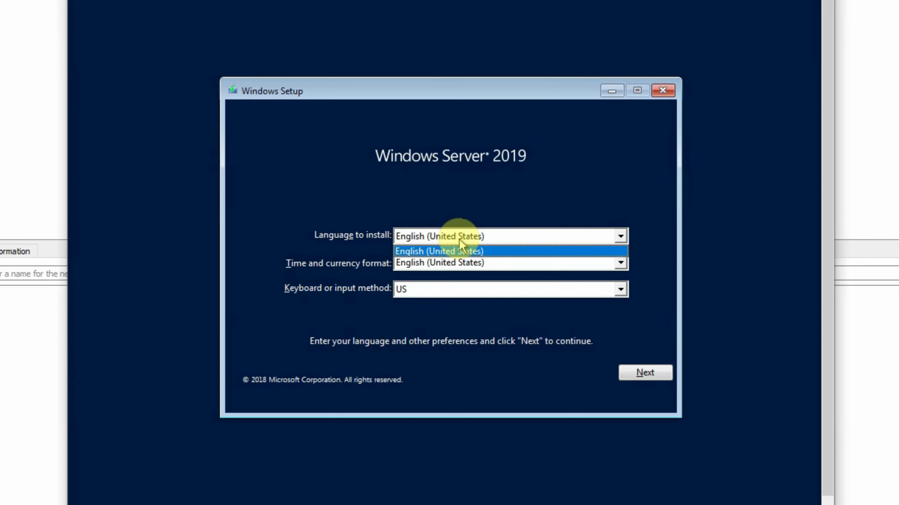
click(460, 240)
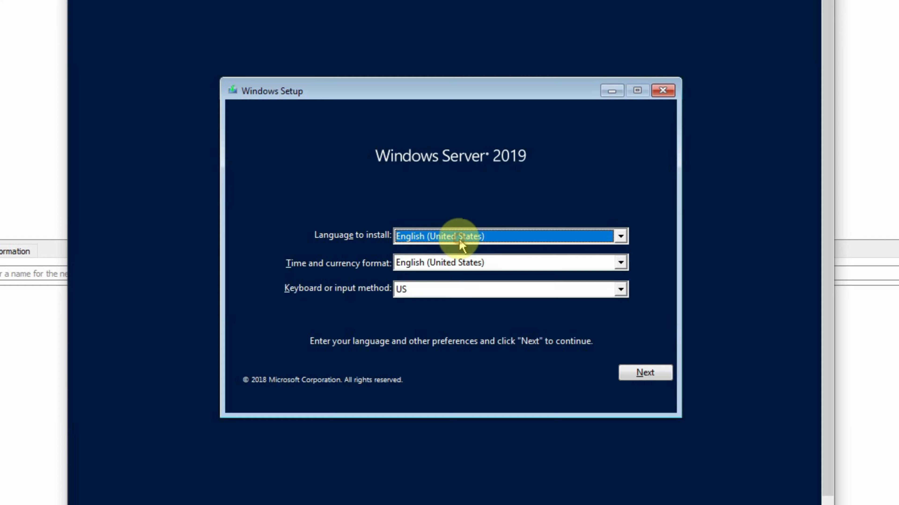
click(454, 266)
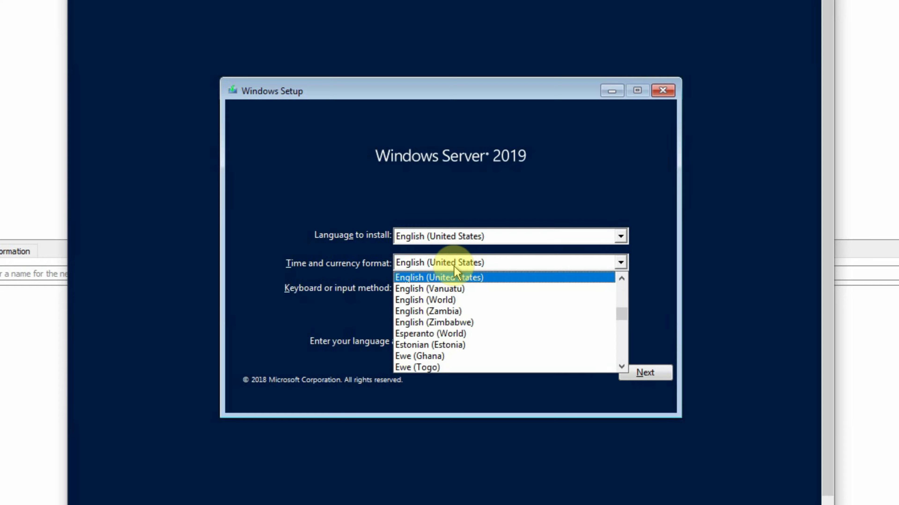
click(454, 278)
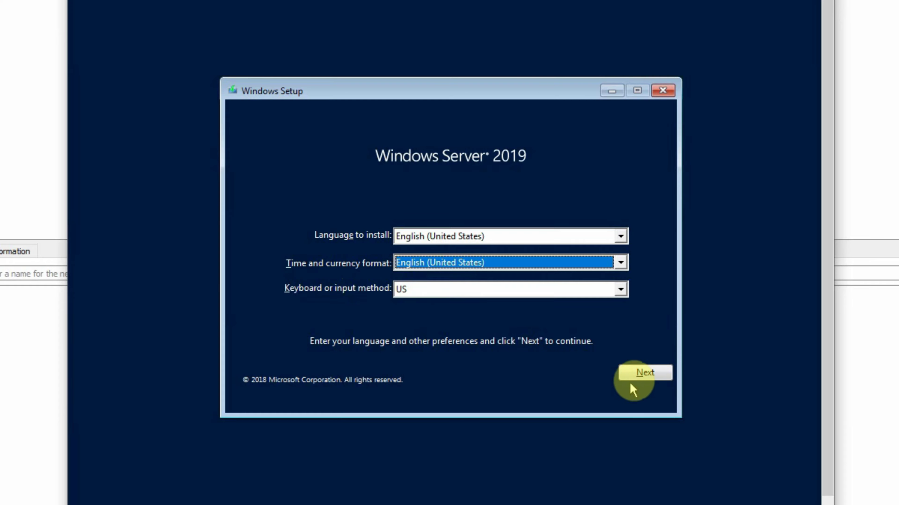
click(636, 375)
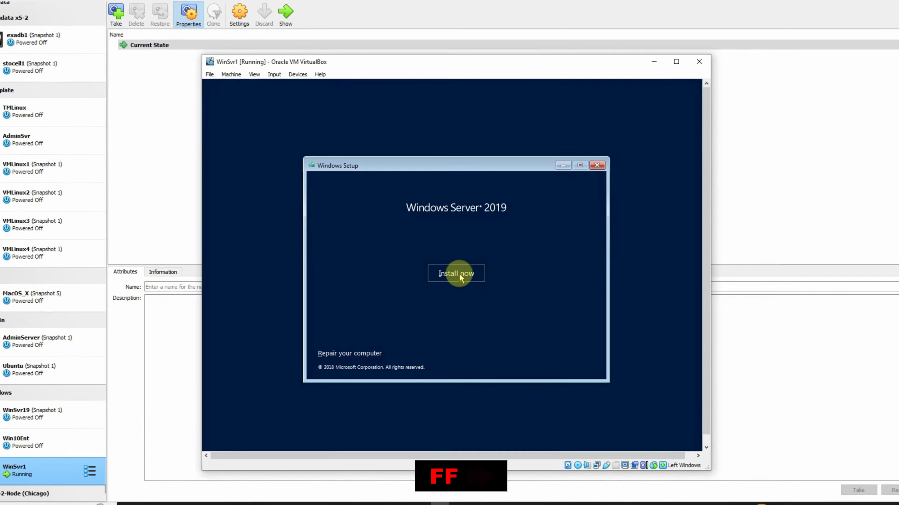
click(456, 256)
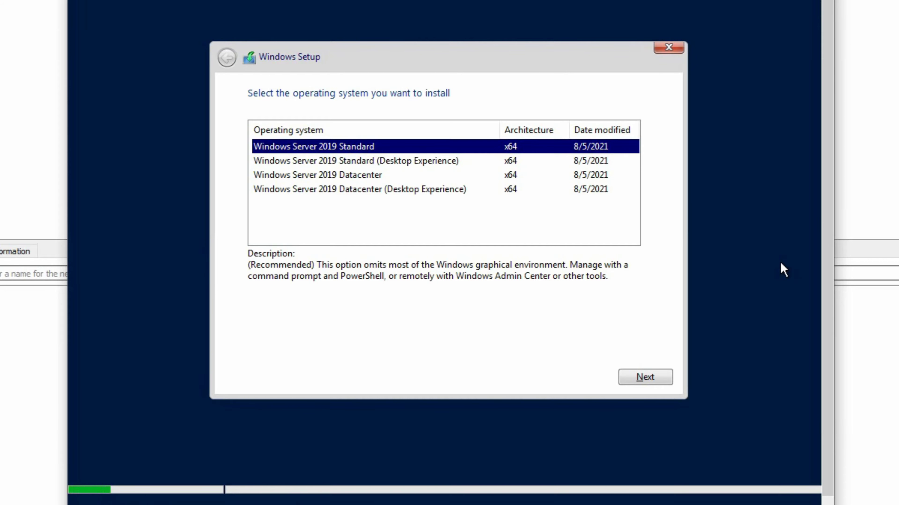
Pick Windows Server 2019 Standard (Desktop Experience) and accept the license terms
click(332, 161)
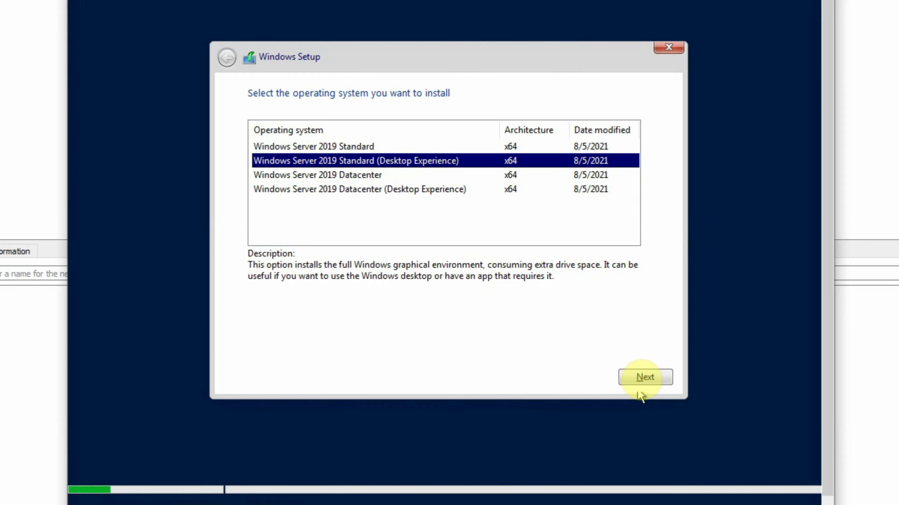
click(646, 378)
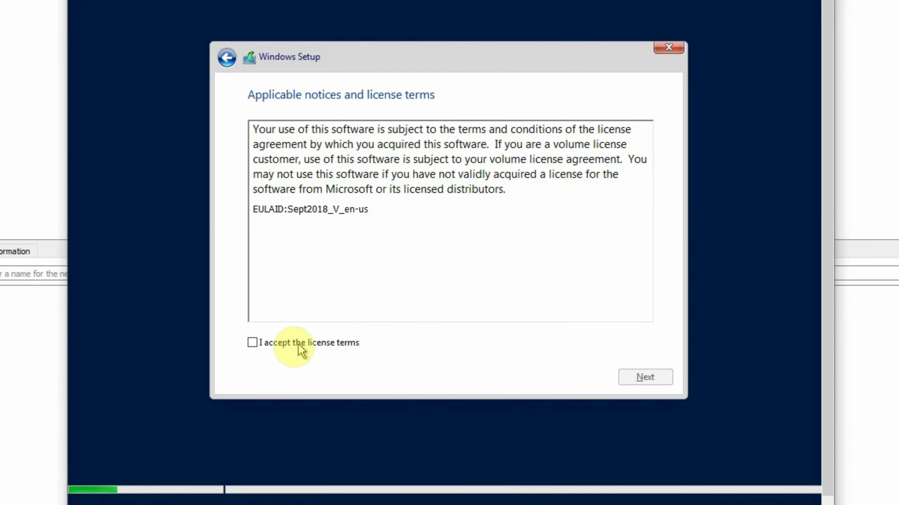
click(261, 342)
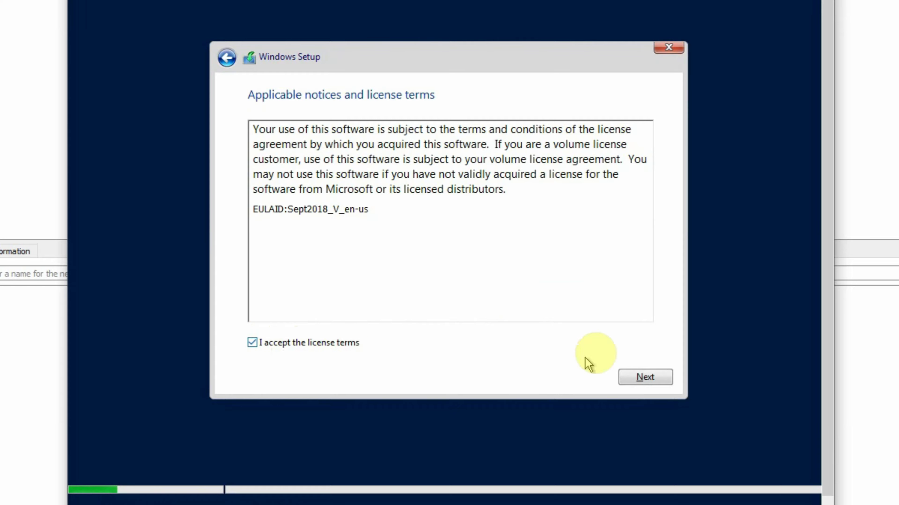
click(644, 377)
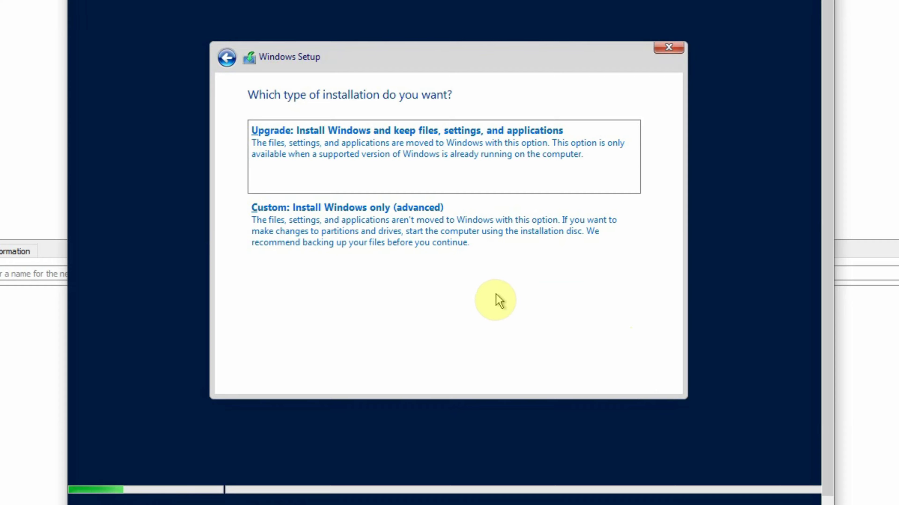
Choose Custom: Install Windows only on Drive 0's 100.0 GB unallocated space and let it install
click(367, 233)
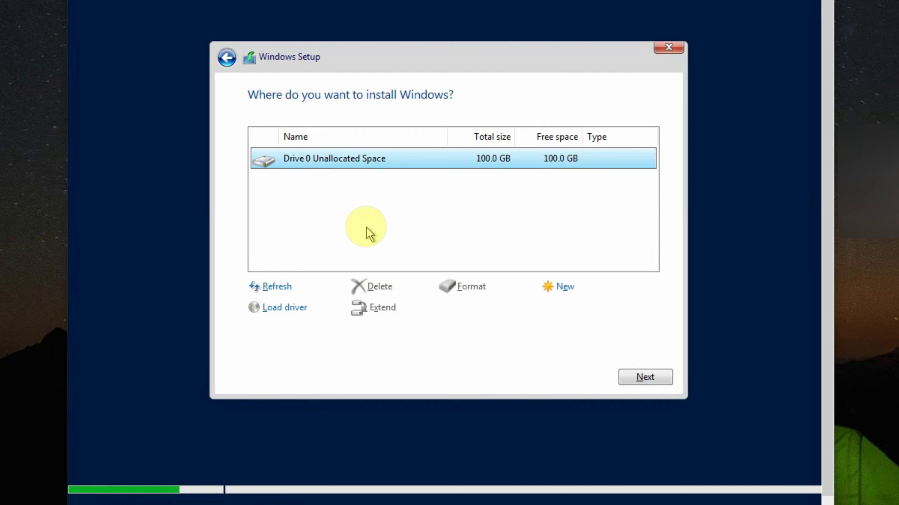
click(649, 378)
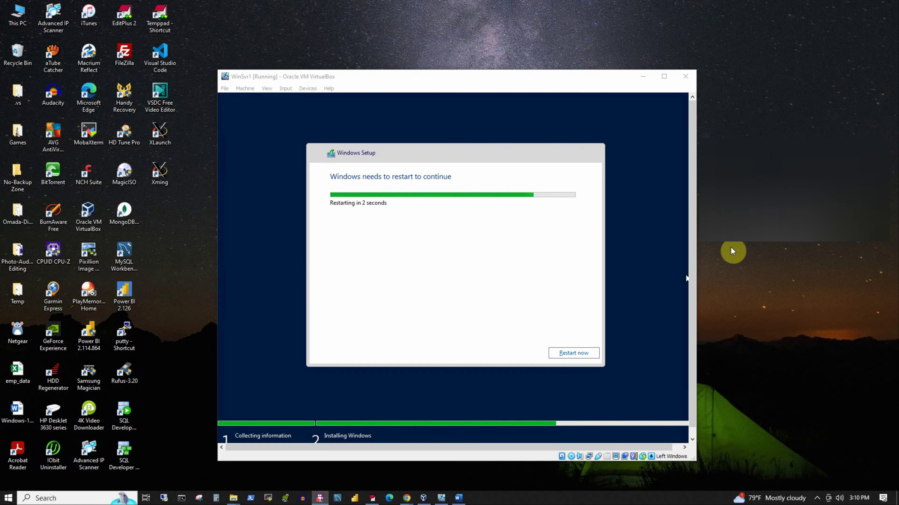
Restart the VM, then enter and confirm the Administrator password to finish setup
click(564, 354)
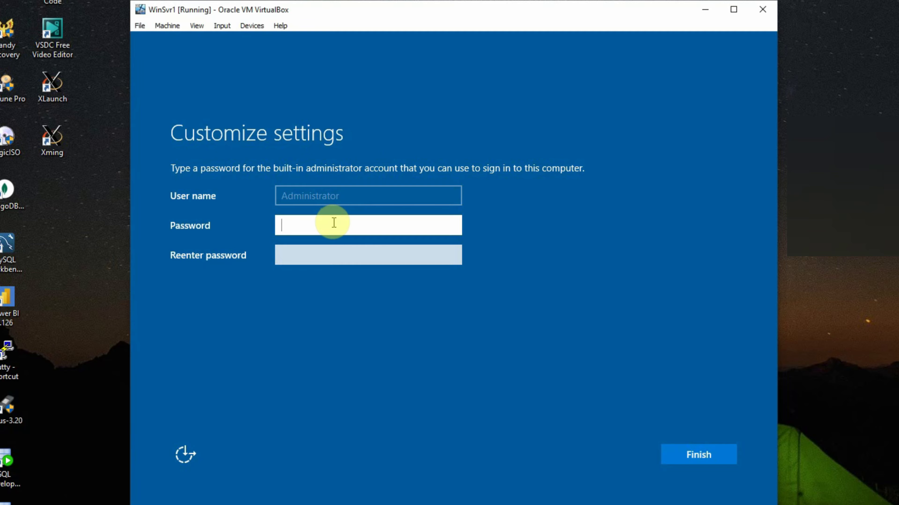
text(•••••••)
key(Tab)
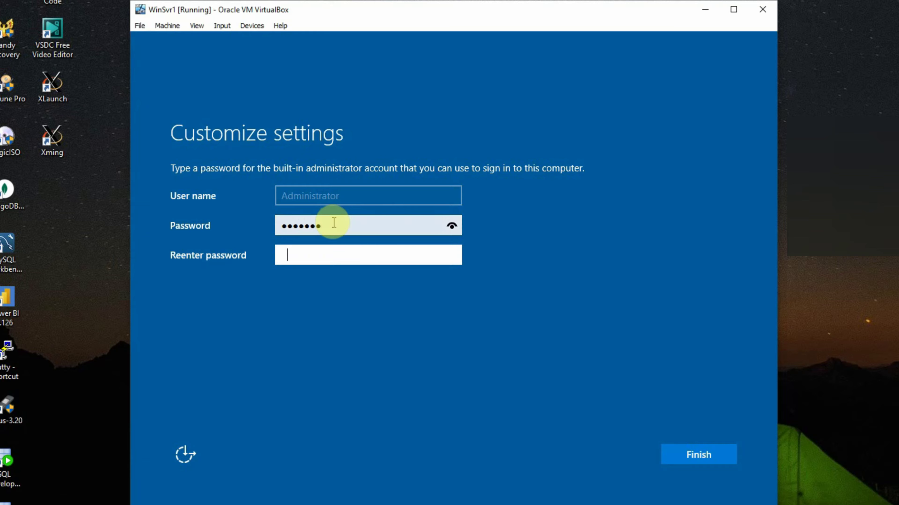
text(•••••••)
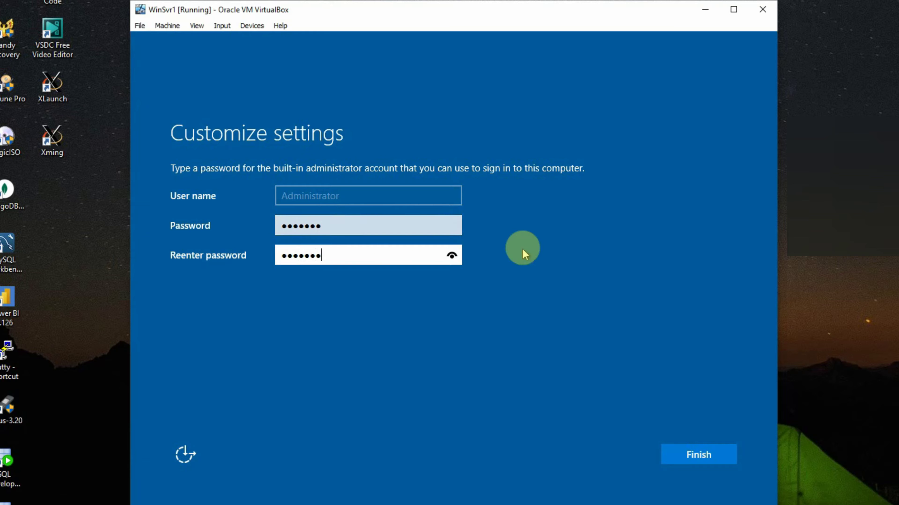
click(698, 456)
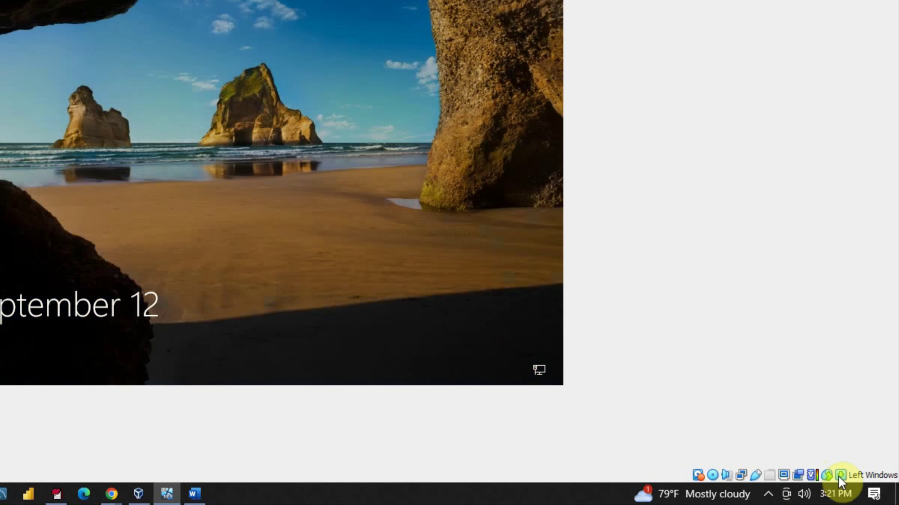
Send Ctrl-Alt-Del through the VM keyboard menu and sign in with the Administrator password
right_click(839, 475)
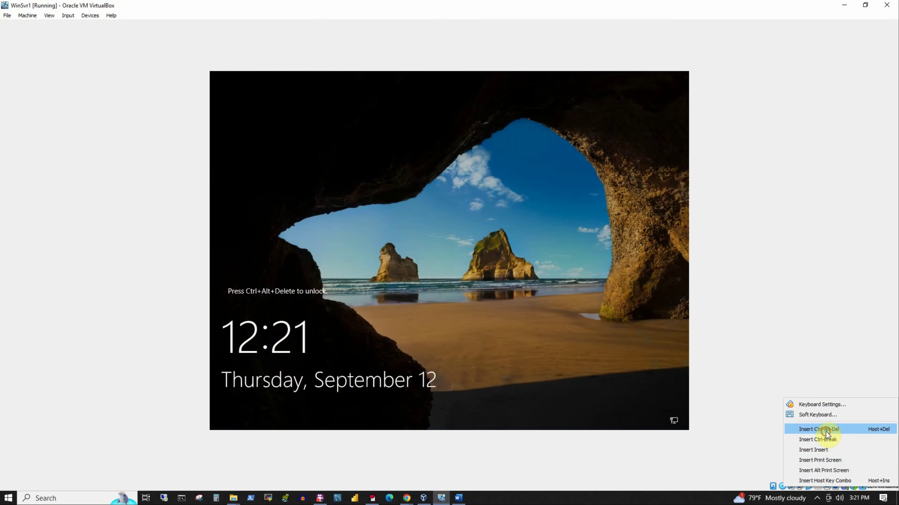
click(826, 430)
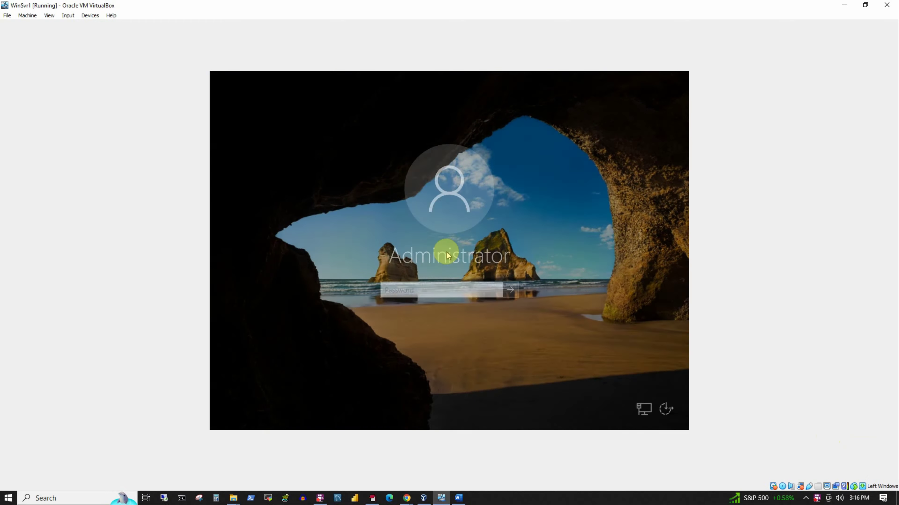
text(Pa$)
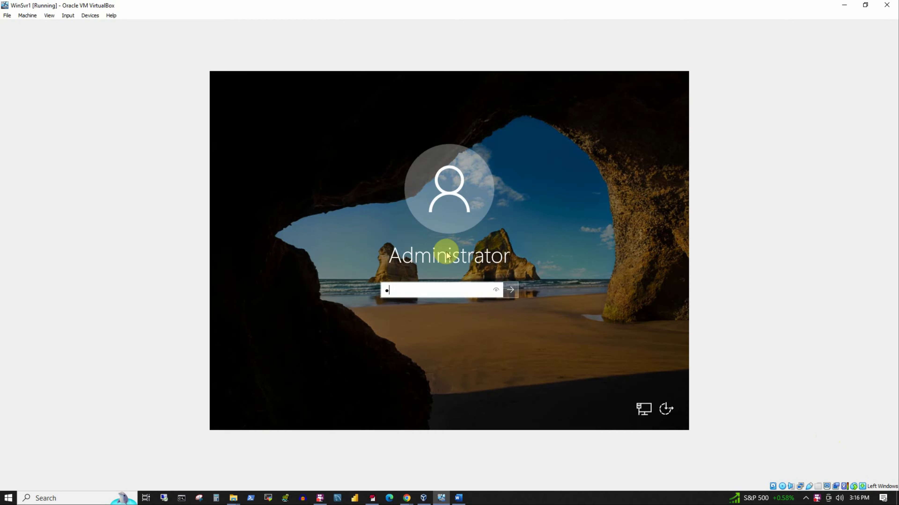
text($w0r)
key(Return)
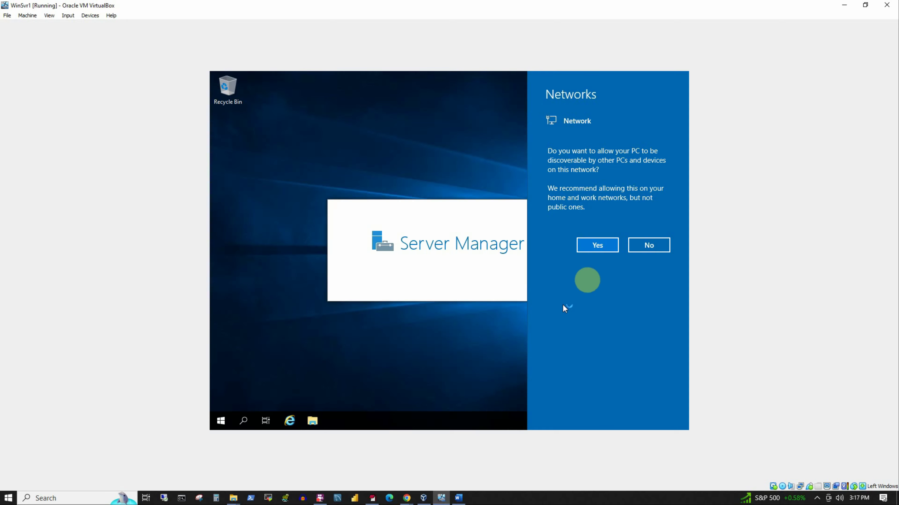
Allow network discovery, close the Windows Admin Center popup, and minimize Server Manager
click(597, 245)
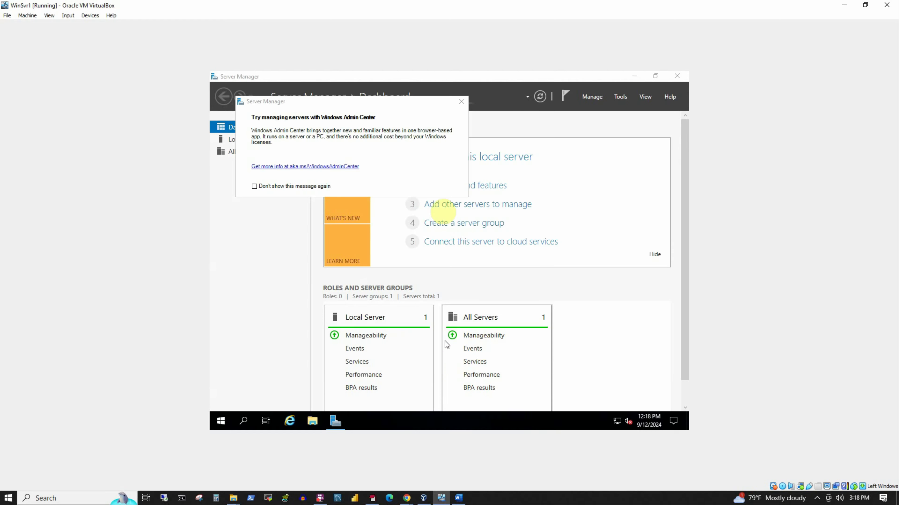
click(460, 102)
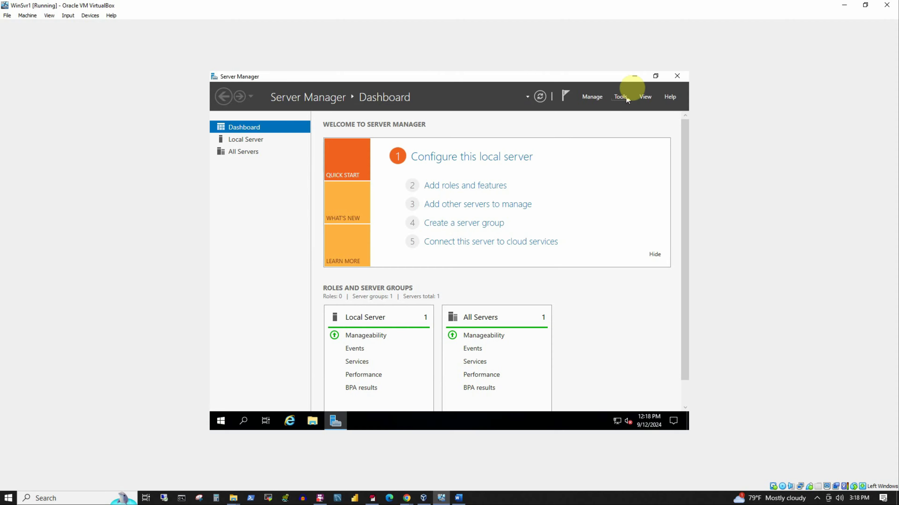
click(635, 77)
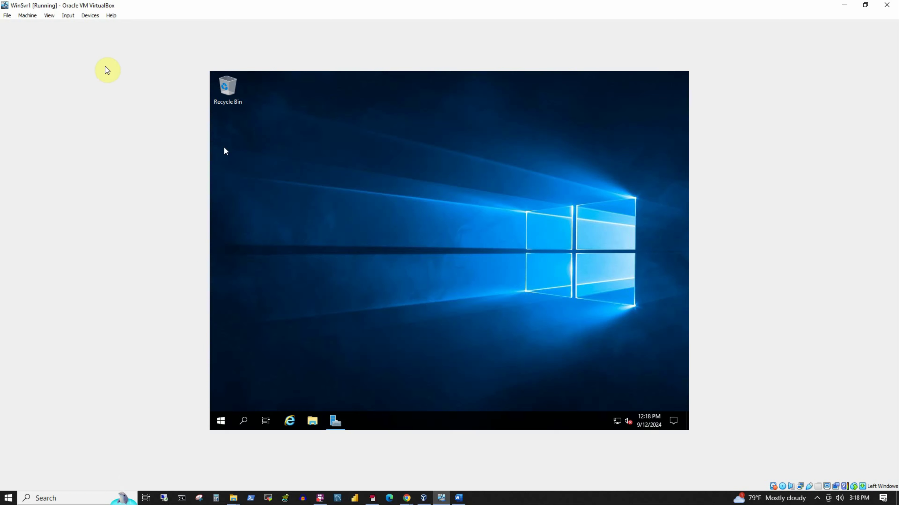
Insert the Guest Additions CD image through the Devices menu, then open the desktop context menu
click(90, 15)
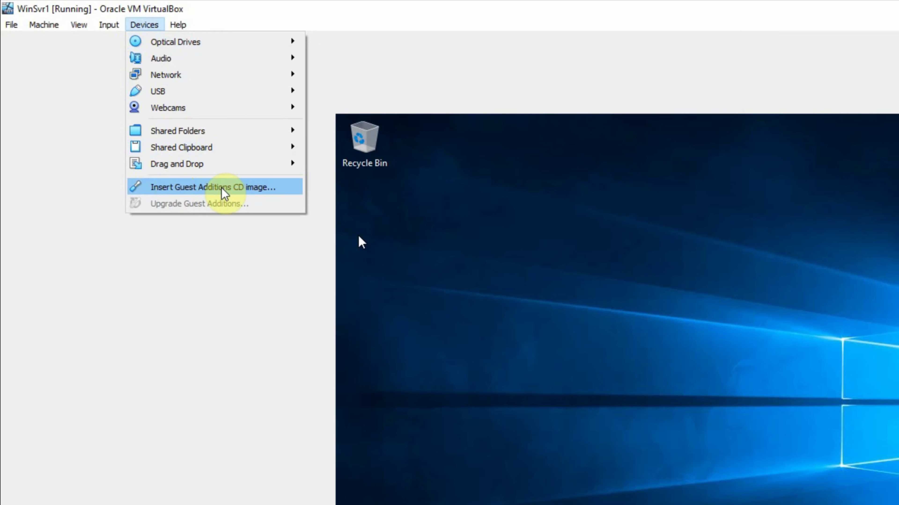
click(223, 191)
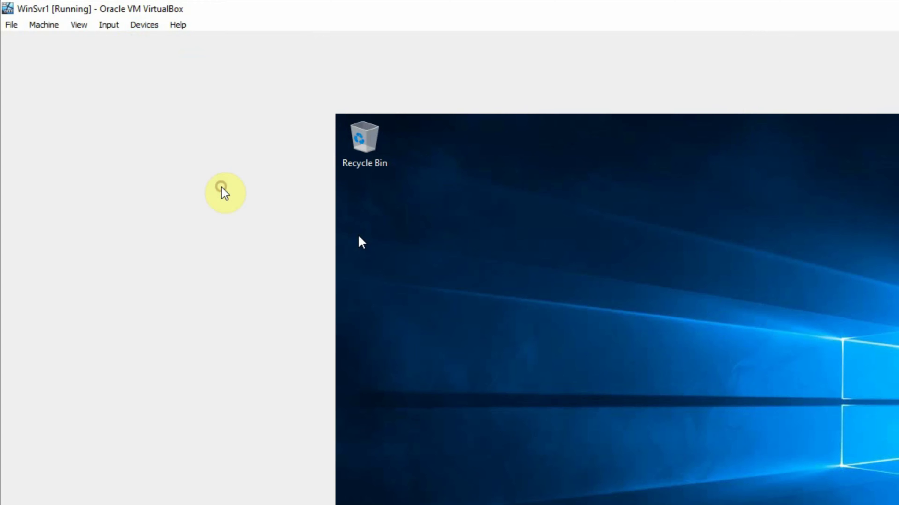
right_click(664, 319)
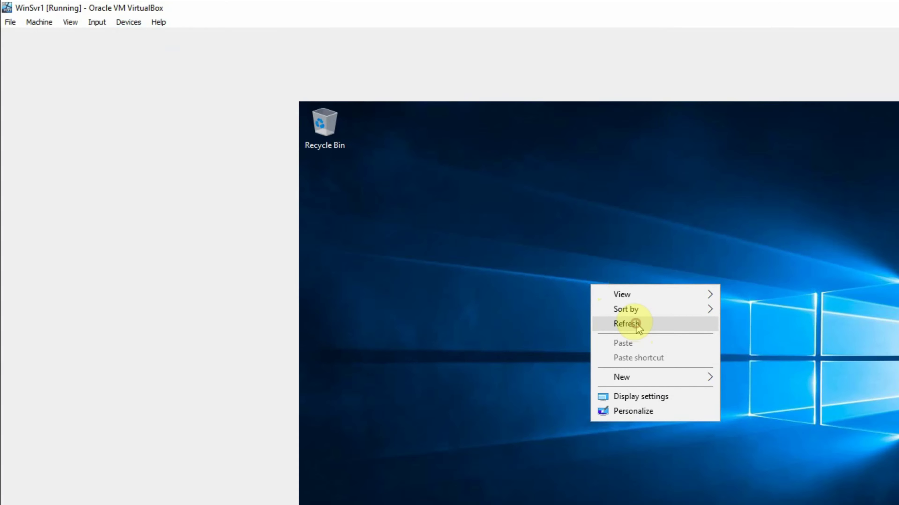
Refresh the desktop and launch VBoxWindowsAdditions from CD Drive (D:) in File Explorer
click(636, 323)
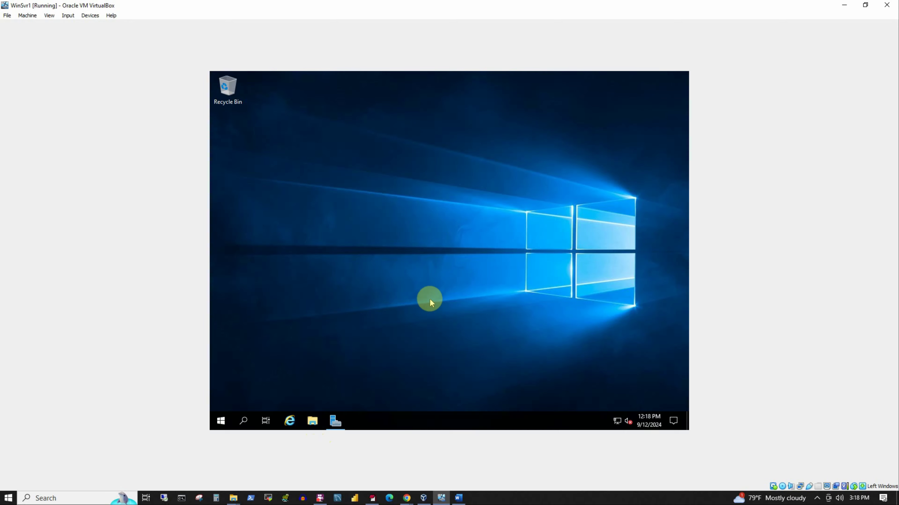
key(super+e)
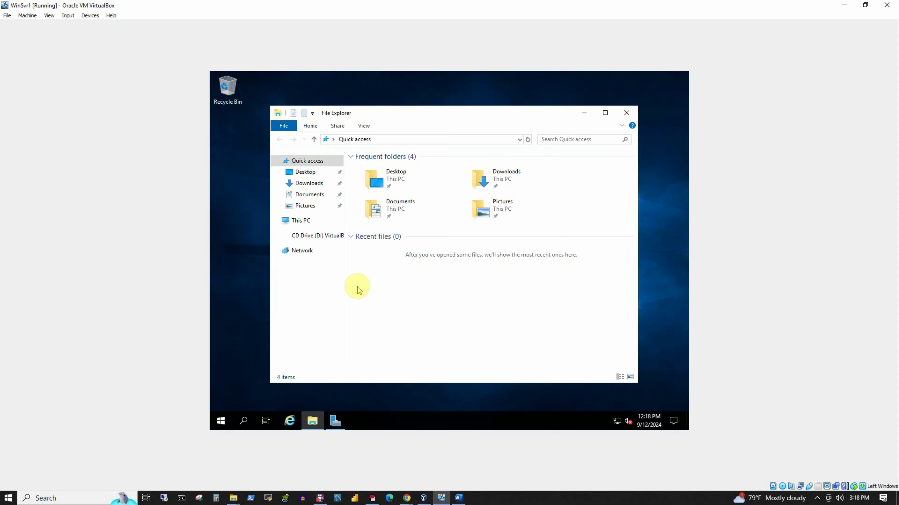
click(309, 237)
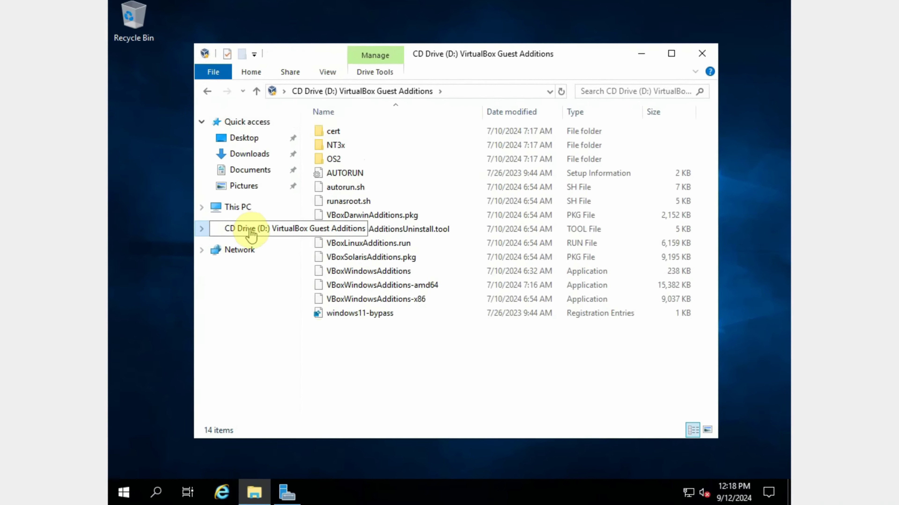
click(398, 268)
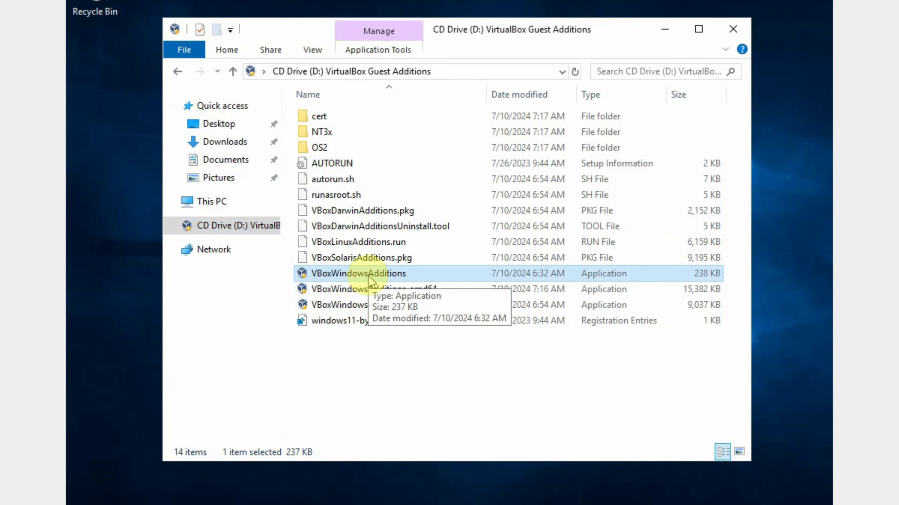
double_click(368, 279)
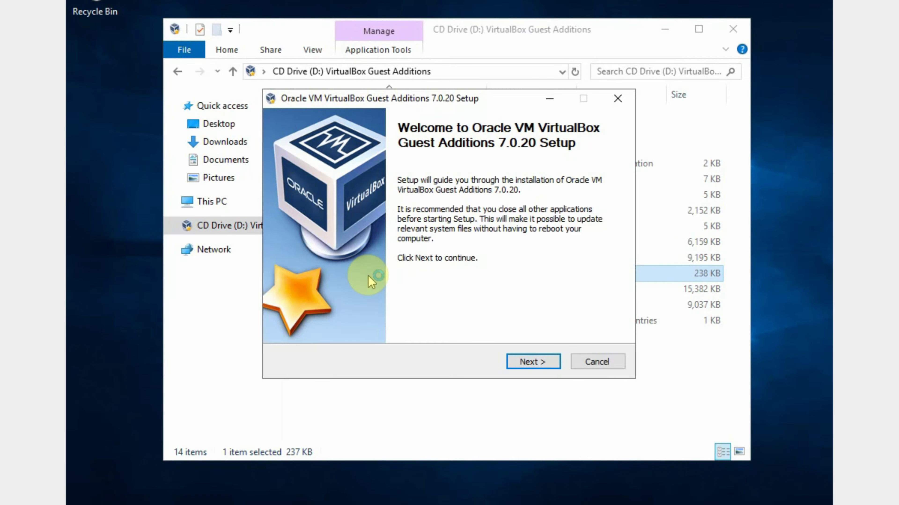
Install Guest Additions 7.0.20 with the default folder and components
click(528, 365)
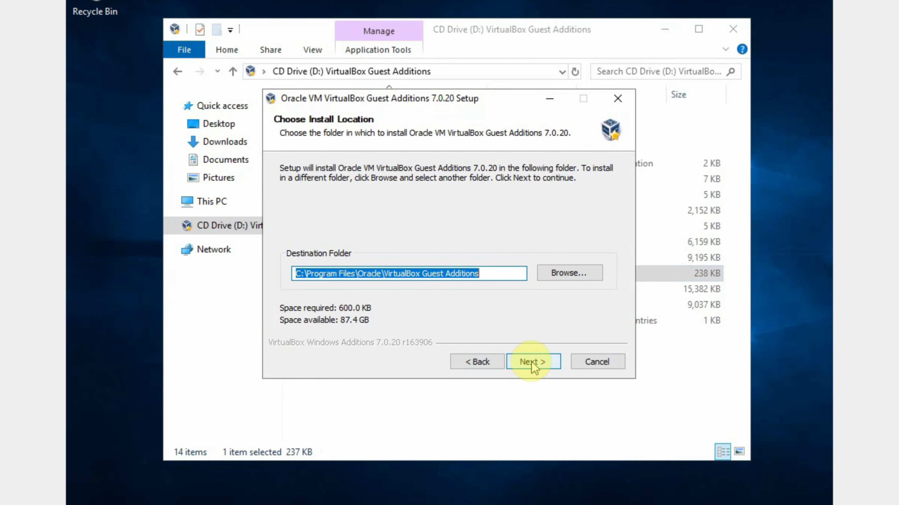
click(532, 364)
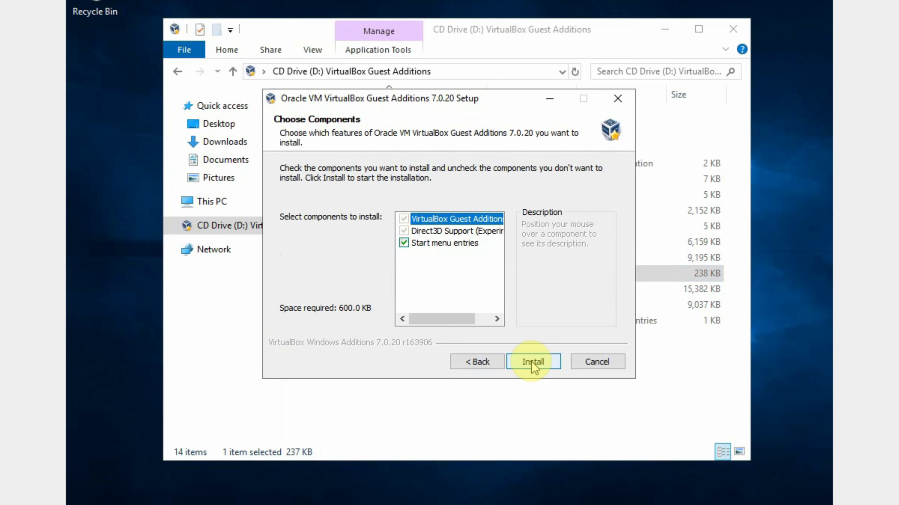
click(534, 367)
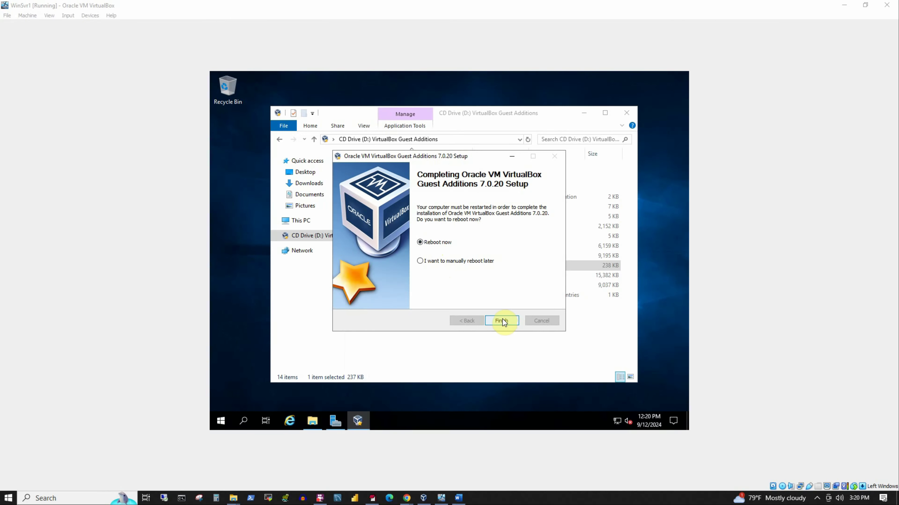
Finish Guest Additions with a reboot, then sign back in as Administrator using the account password
click(534, 363)
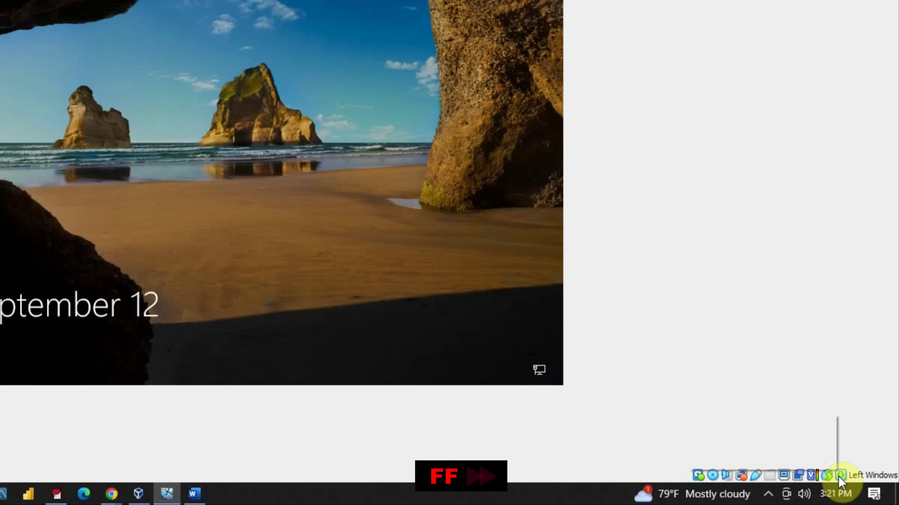
click(838, 476)
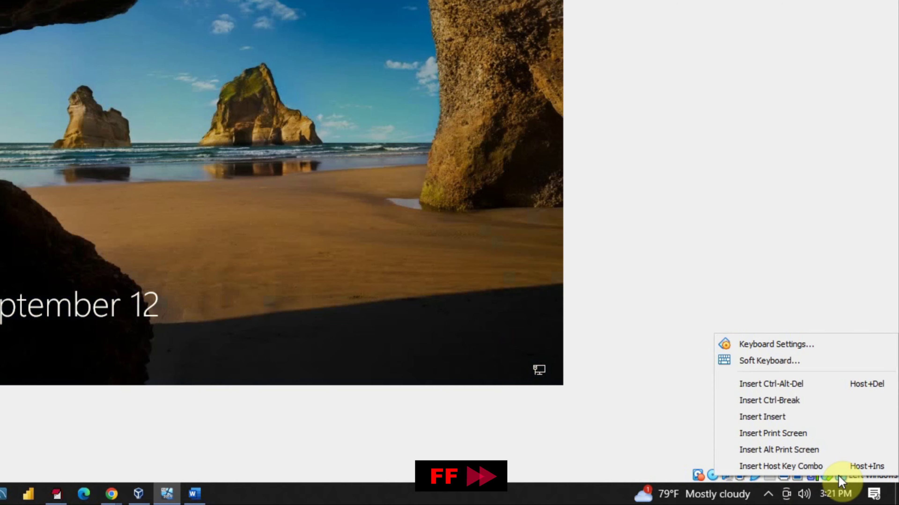
click(782, 388)
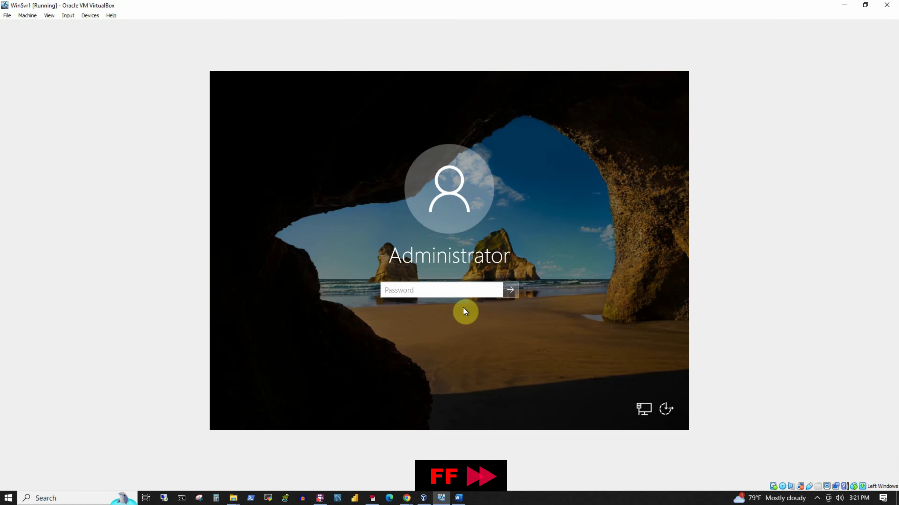
text(P@ssw0rd)
key(Return)
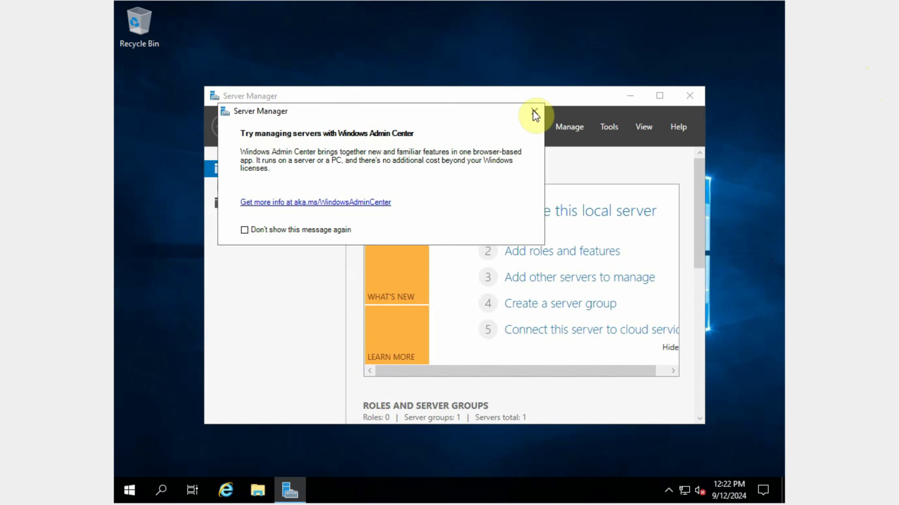
Dismiss the Admin Center notice, then set and keep a 1280 × 960 display resolution
click(533, 112)
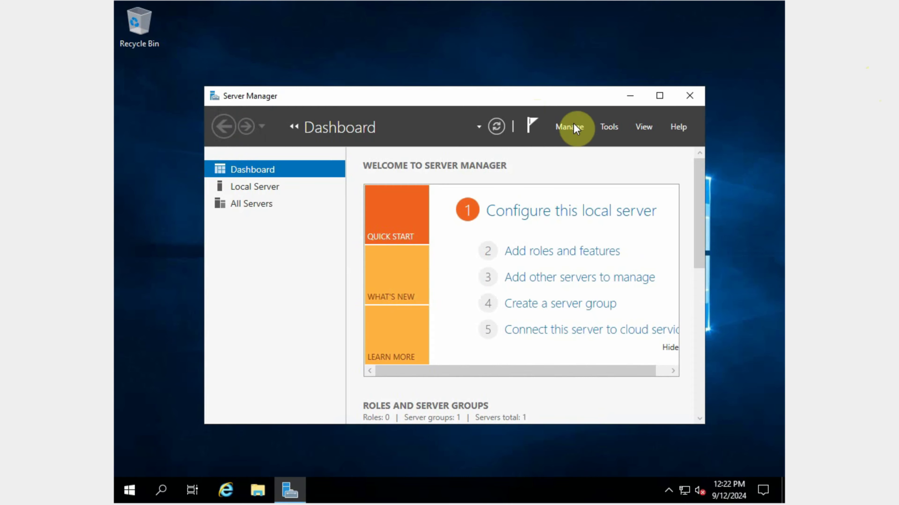
click(630, 95)
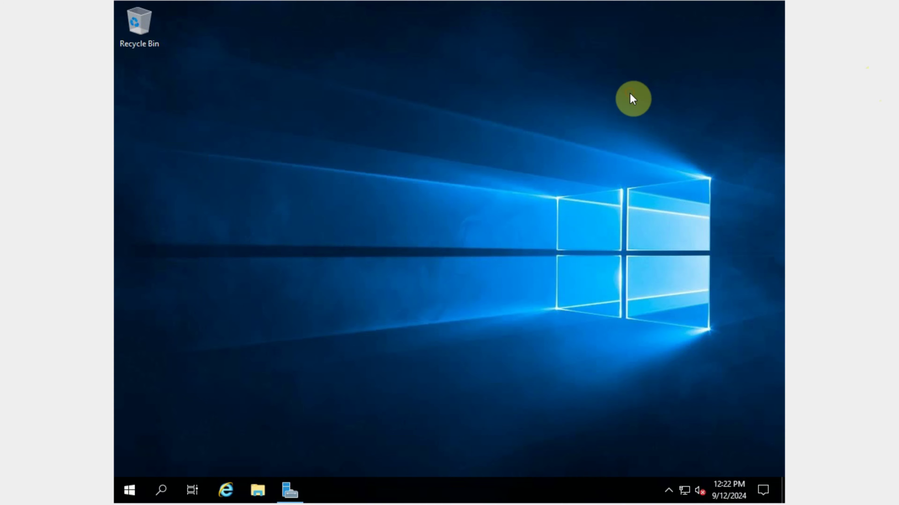
right_click(566, 85)
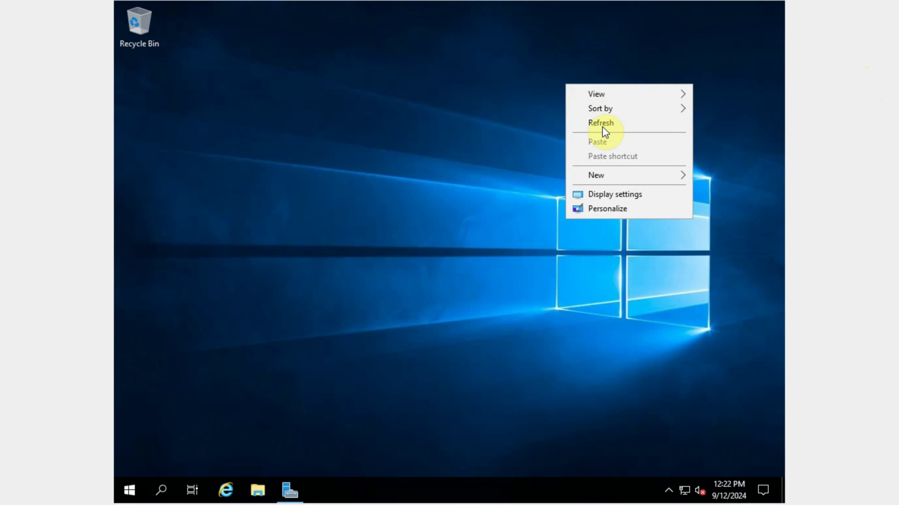
click(619, 191)
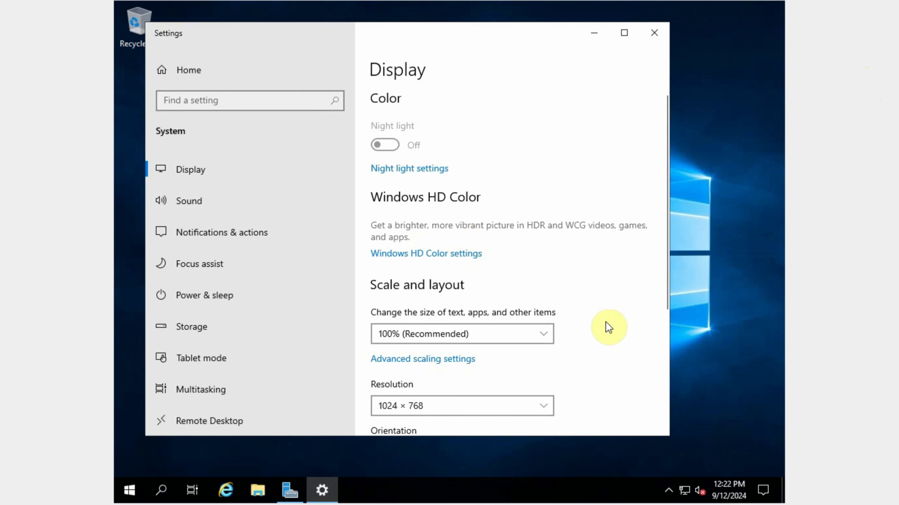
scroll(606, 322, down, 5)
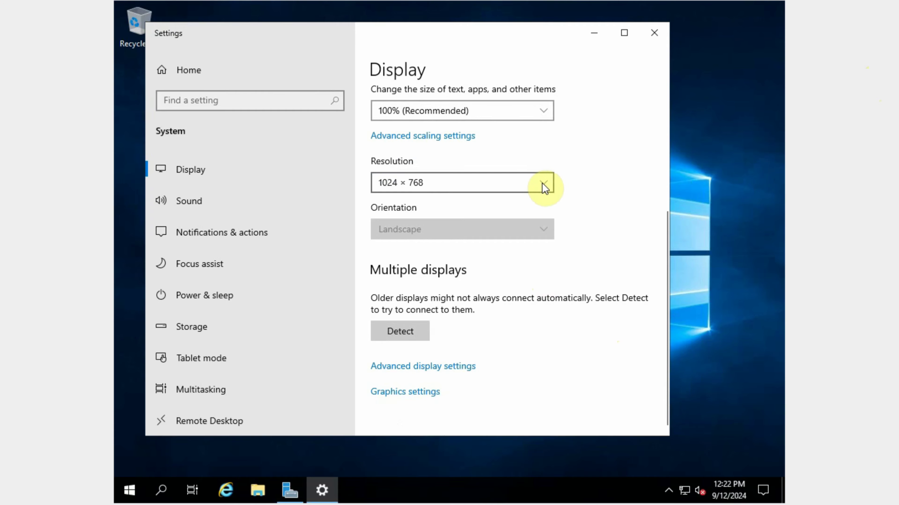
click(544, 184)
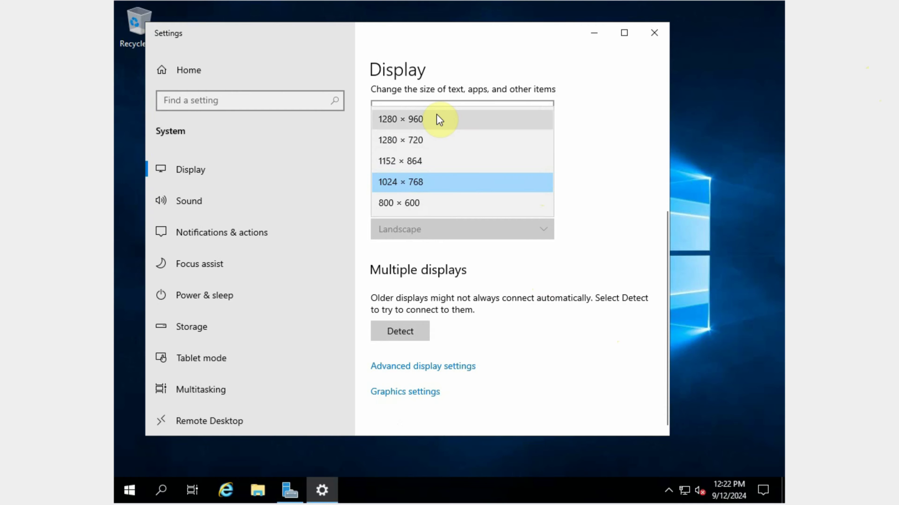
click(438, 120)
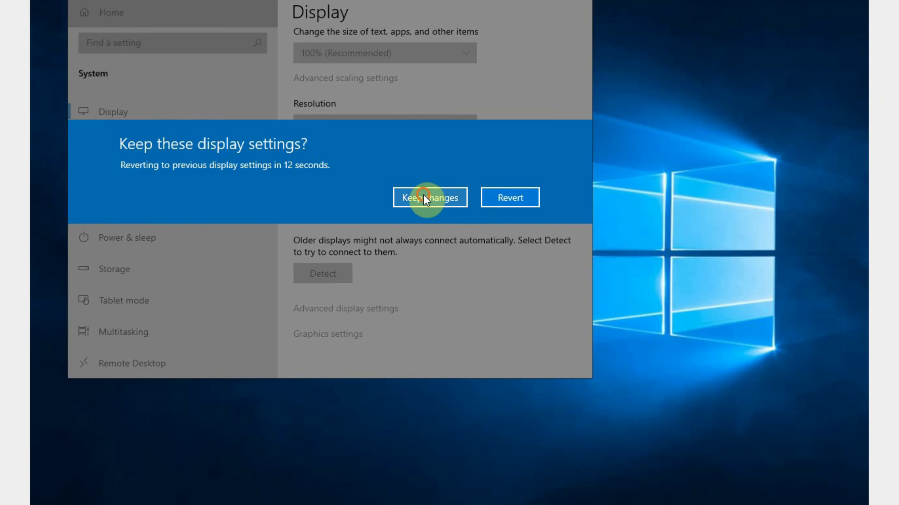
click(423, 207)
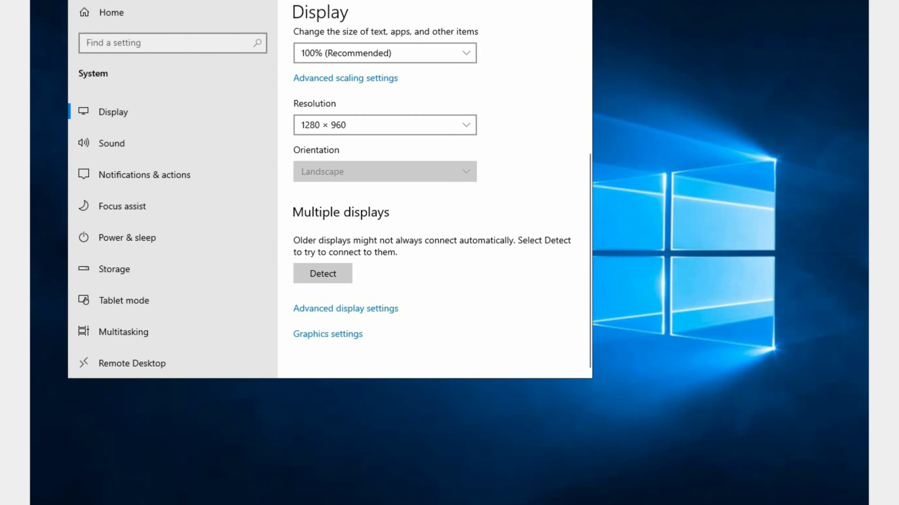
click(577, 0)
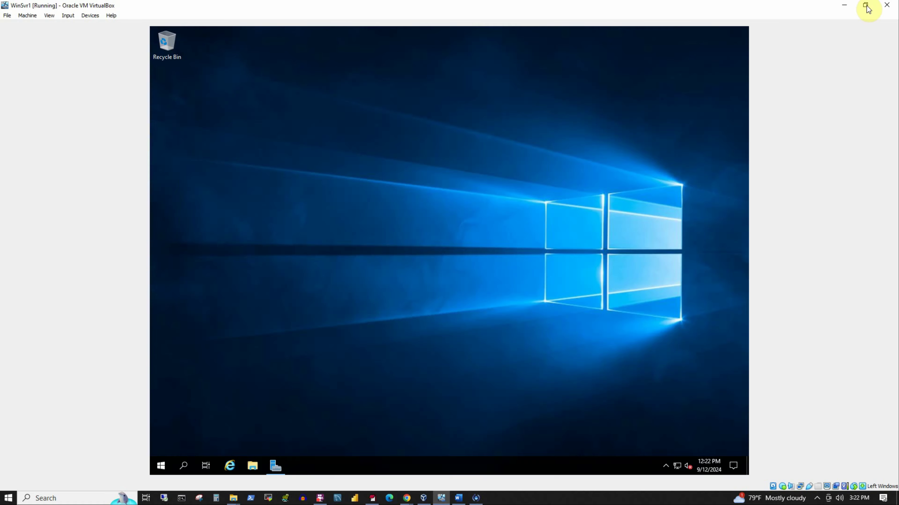
Restore and maximize the VirtualBox window, then switch the VM to full-screen mode
click(866, 6)
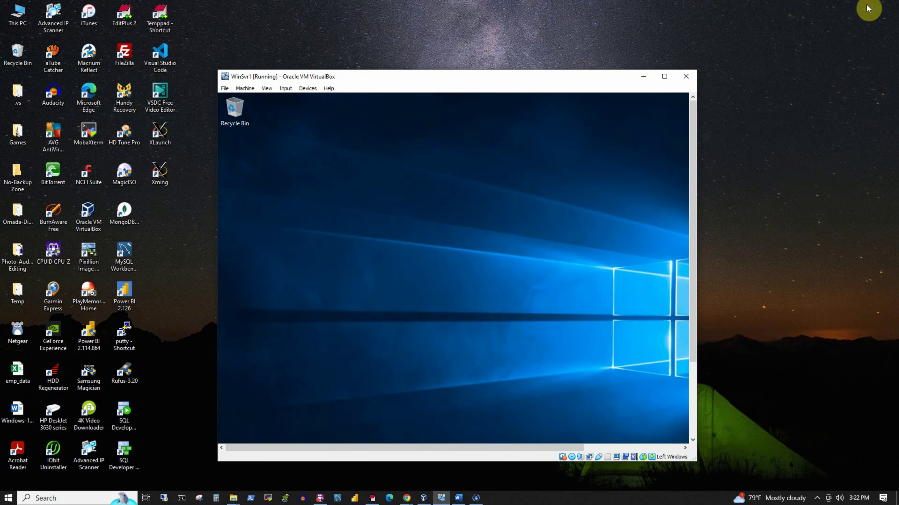
click(665, 77)
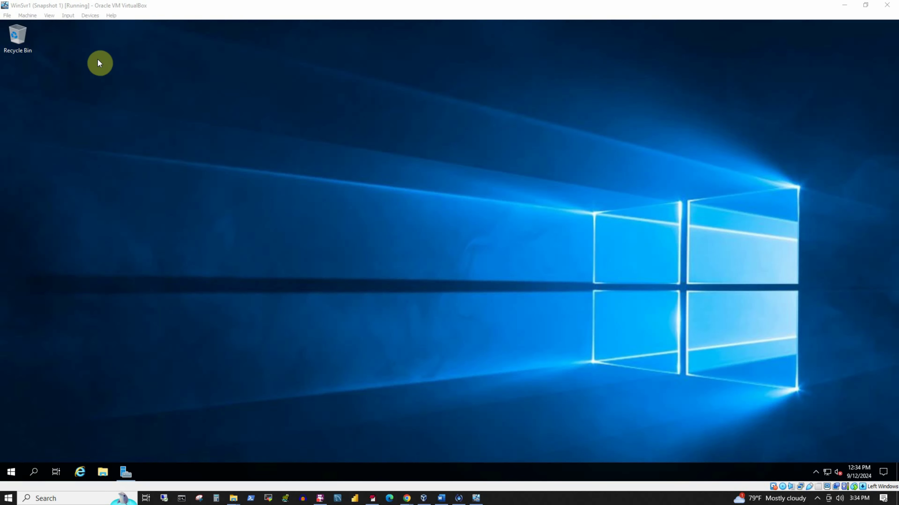
click(139, 65)
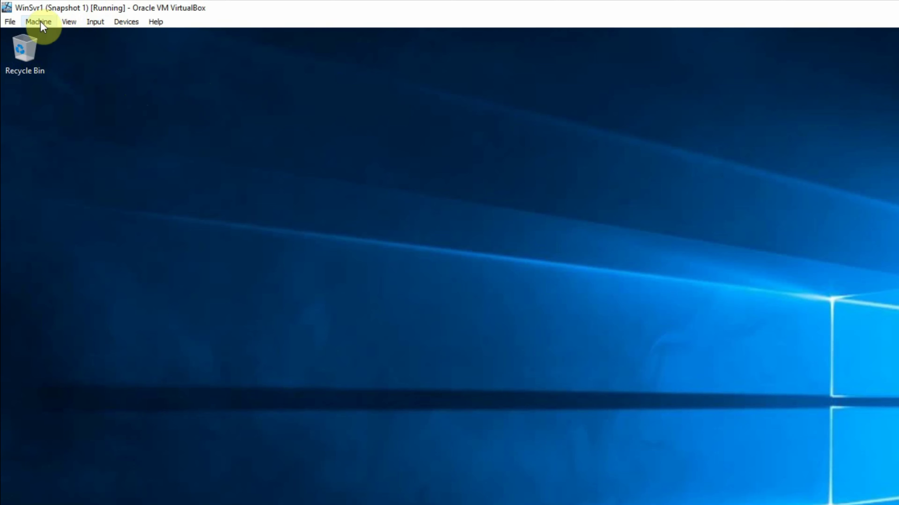
click(67, 21)
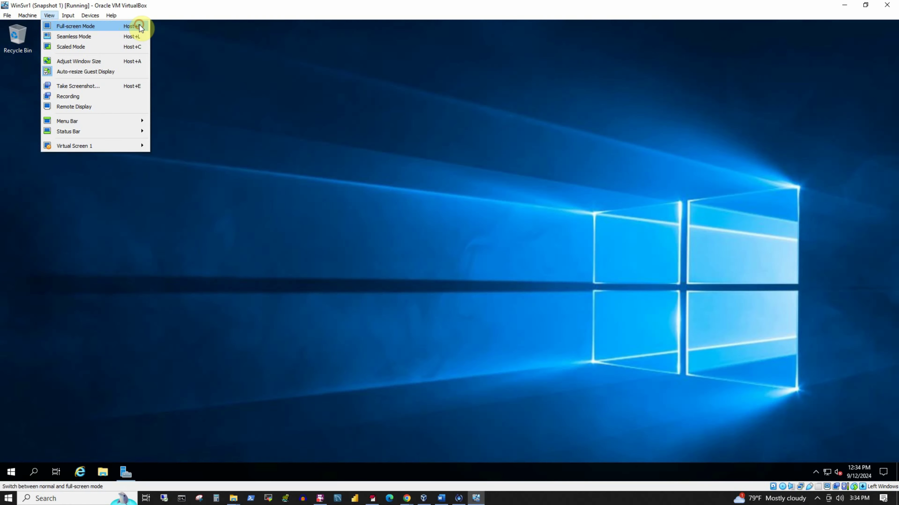
click(139, 27)
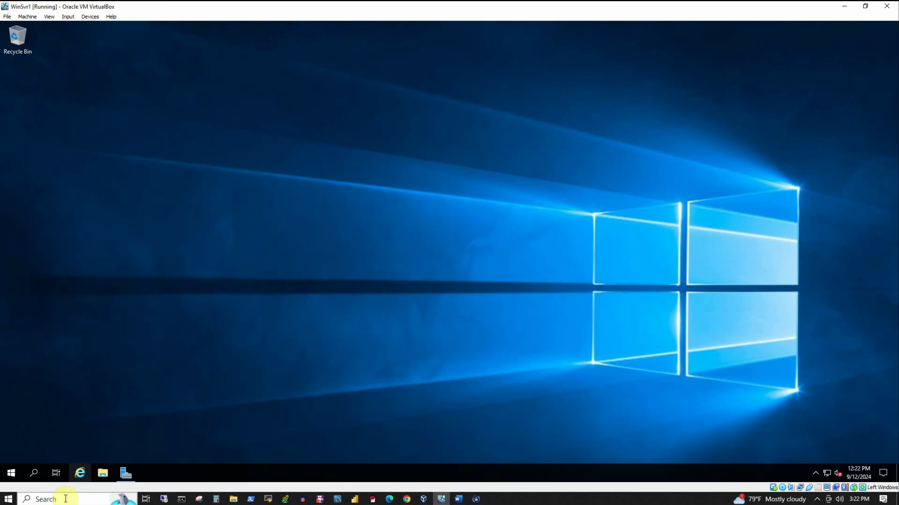
click(80, 473)
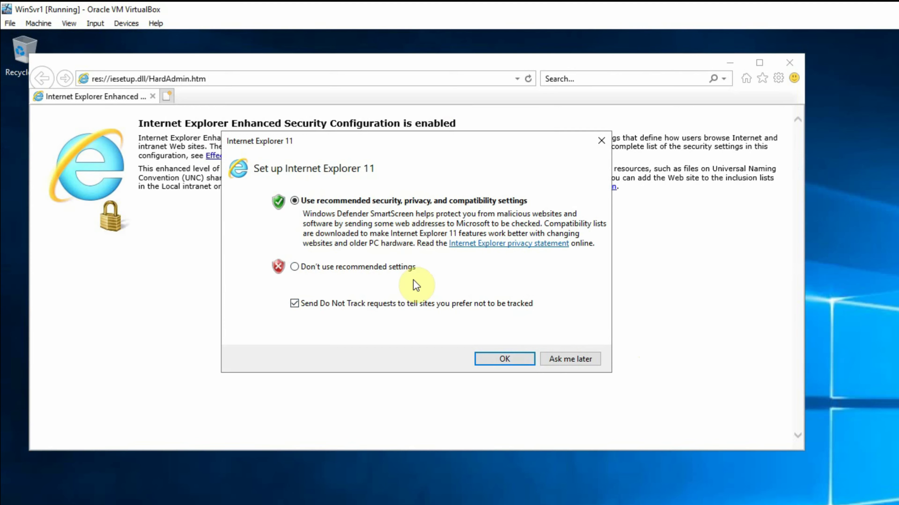
click(489, 359)
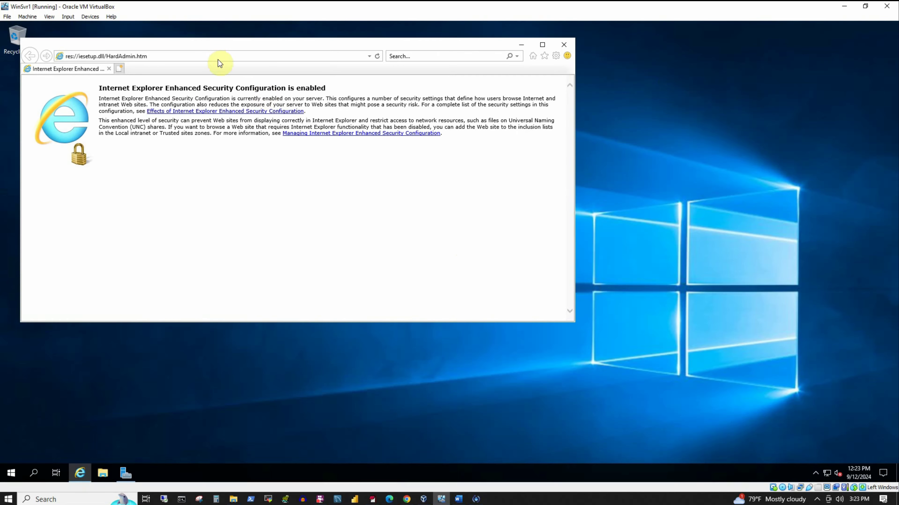
drag(238, 49, 400, 127)
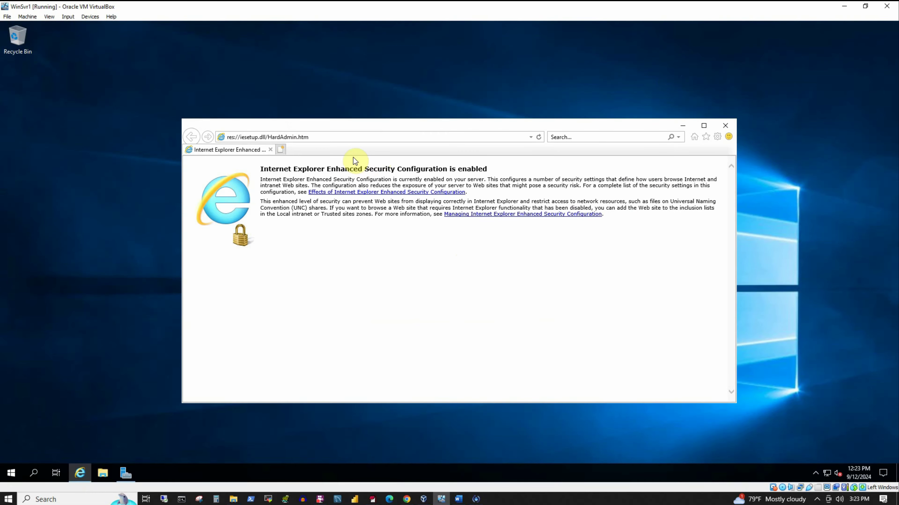
click(348, 137)
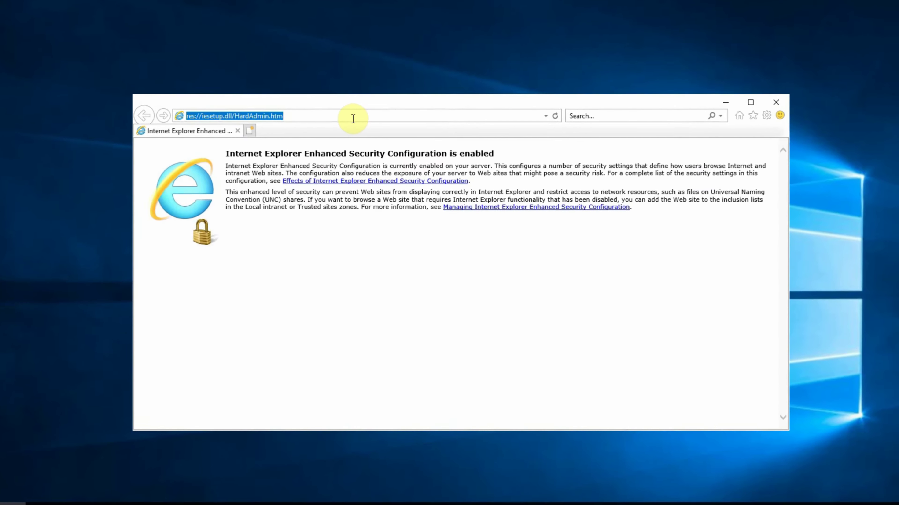
text(www.goo)
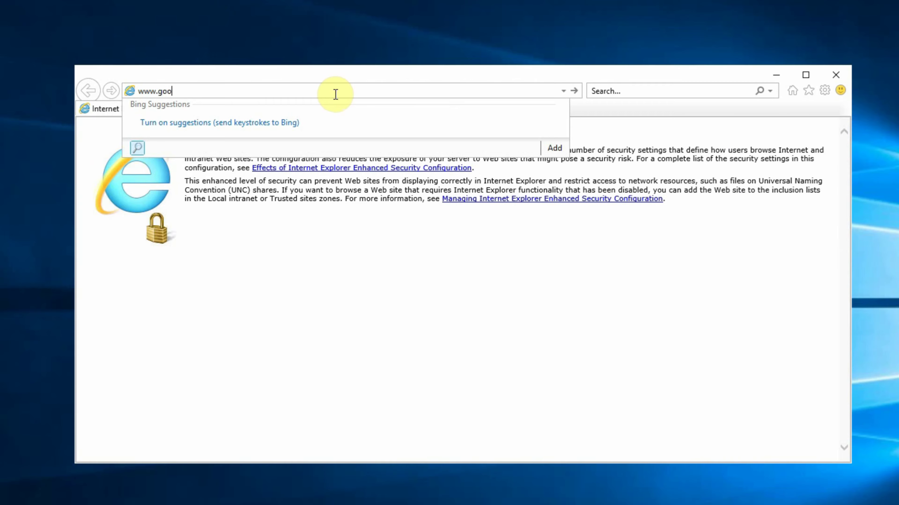
text(gle.com)
key(Return)
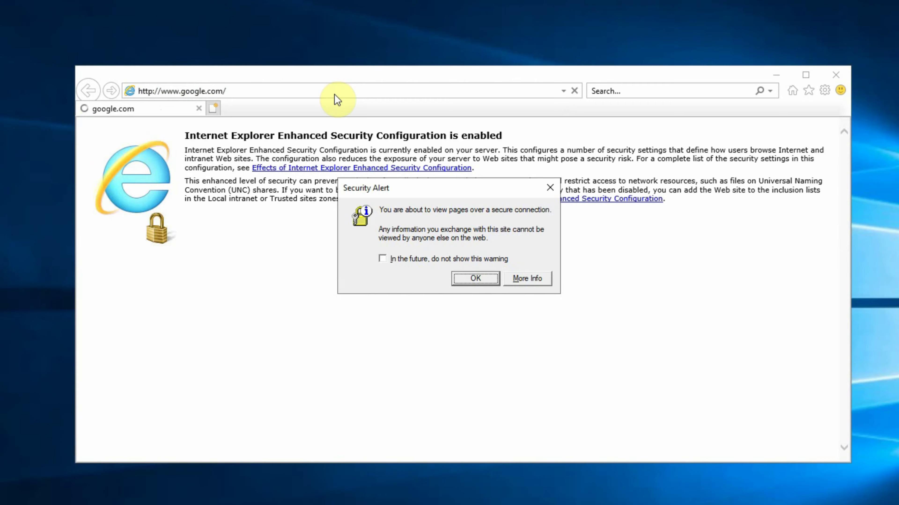
click(413, 261)
click(475, 278)
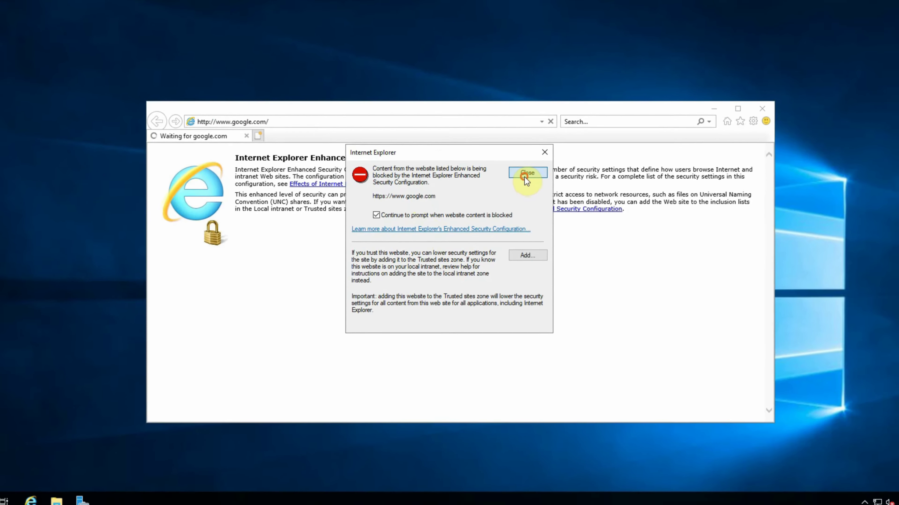
click(543, 158)
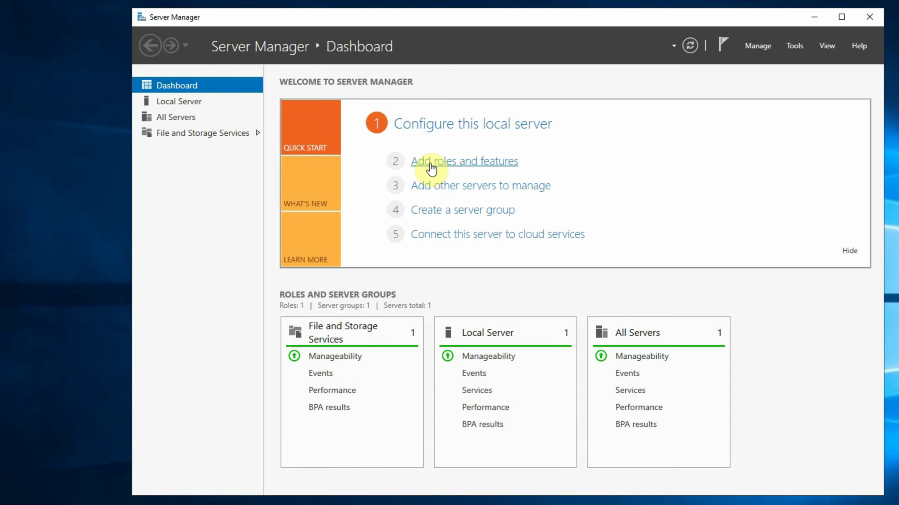
Click 'Add roles and features' on the Server Manager Dashboard
click(430, 163)
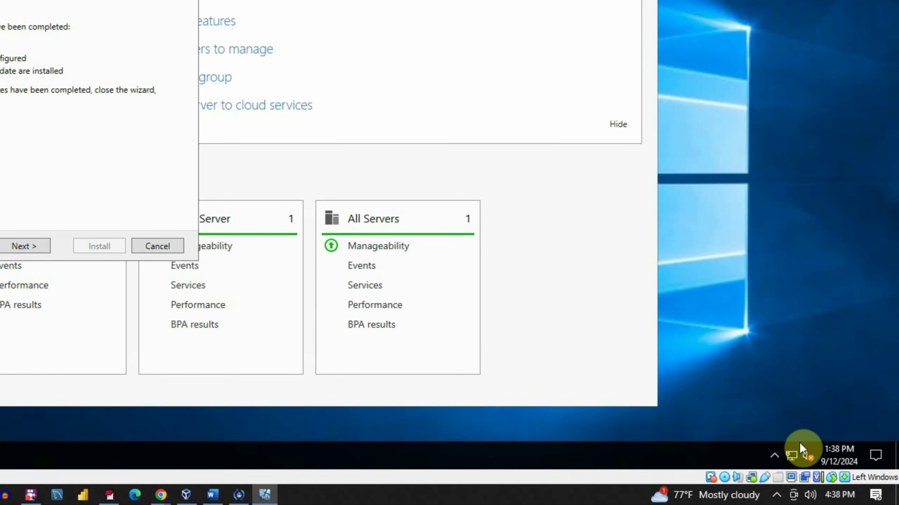
Open the IPv4 properties of the Ethernet adapter from Network & Internet settings
right_click(796, 456)
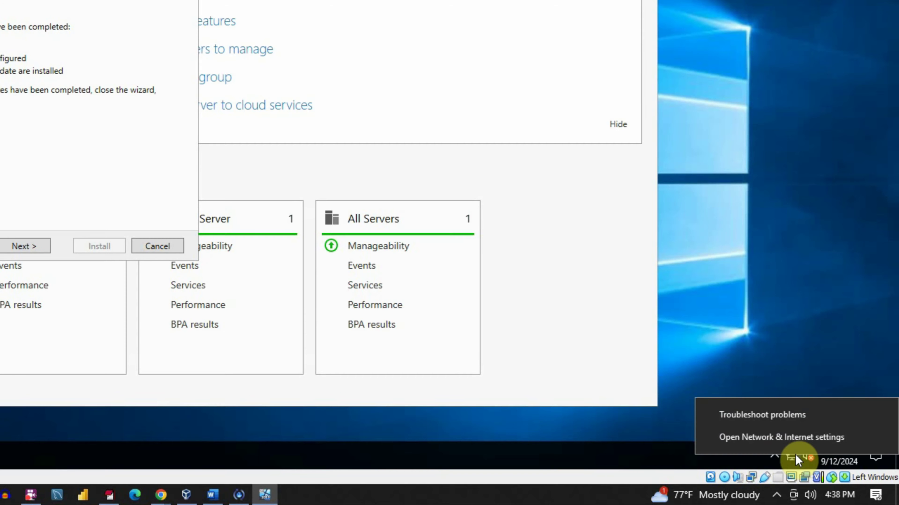
click(772, 438)
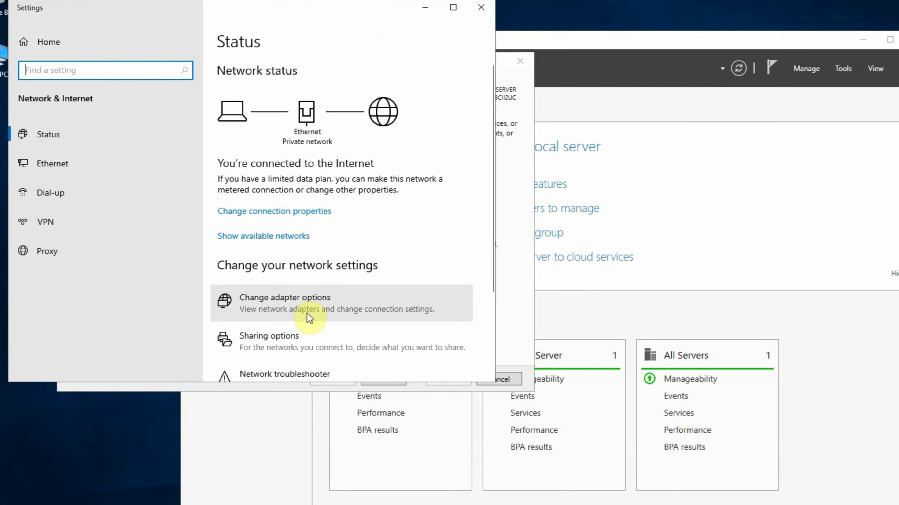
click(262, 305)
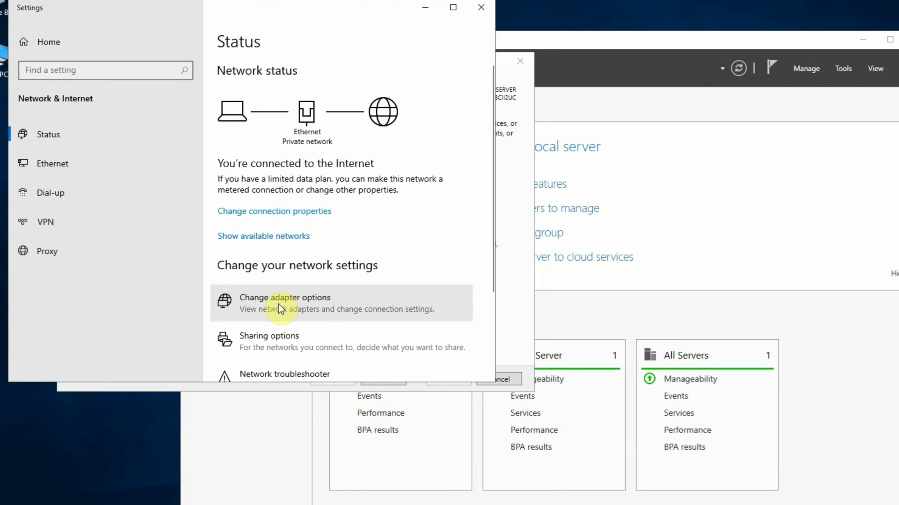
click(264, 202)
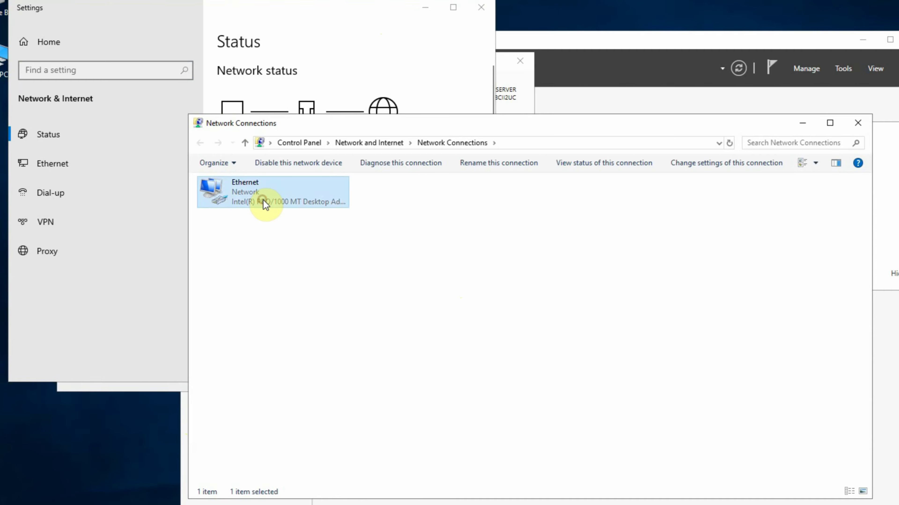
right_click(263, 201)
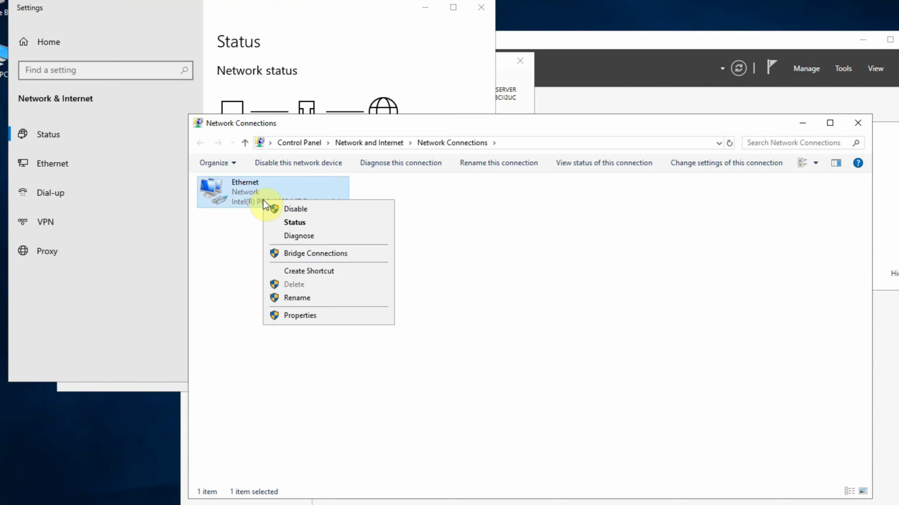
click(321, 314)
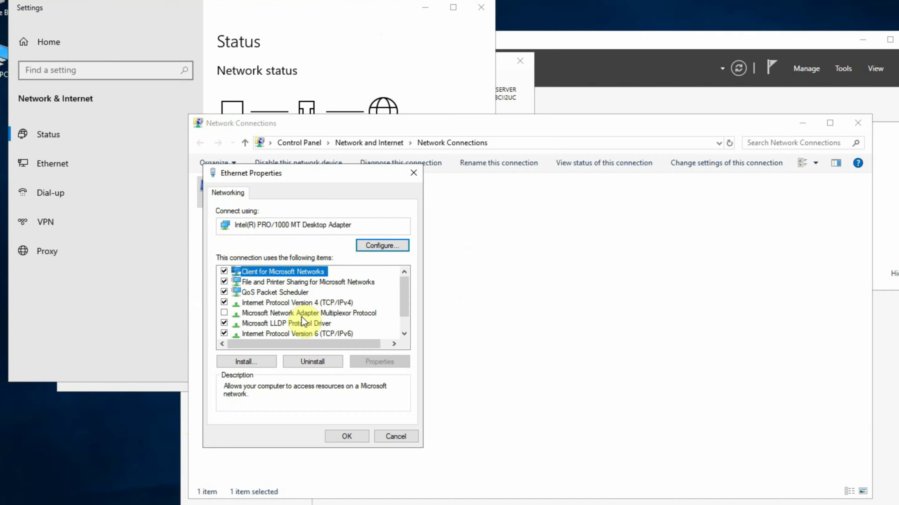
click(301, 303)
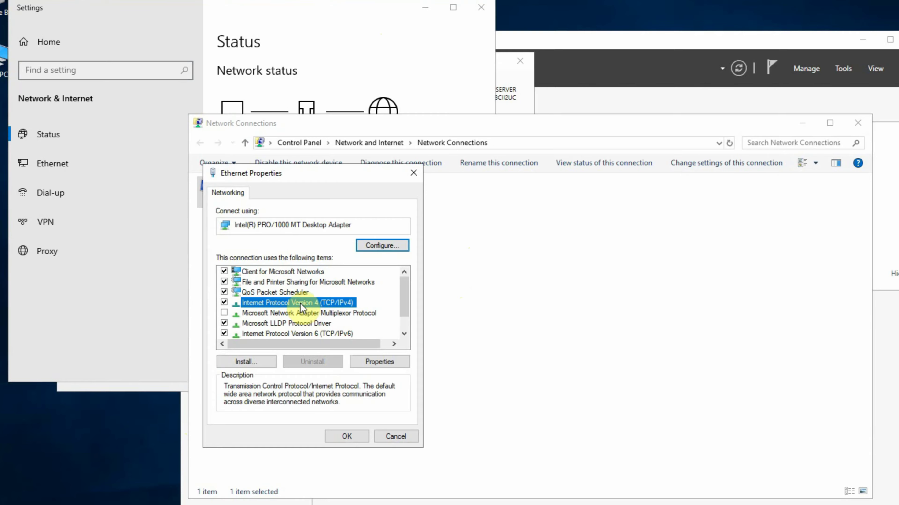
click(388, 361)
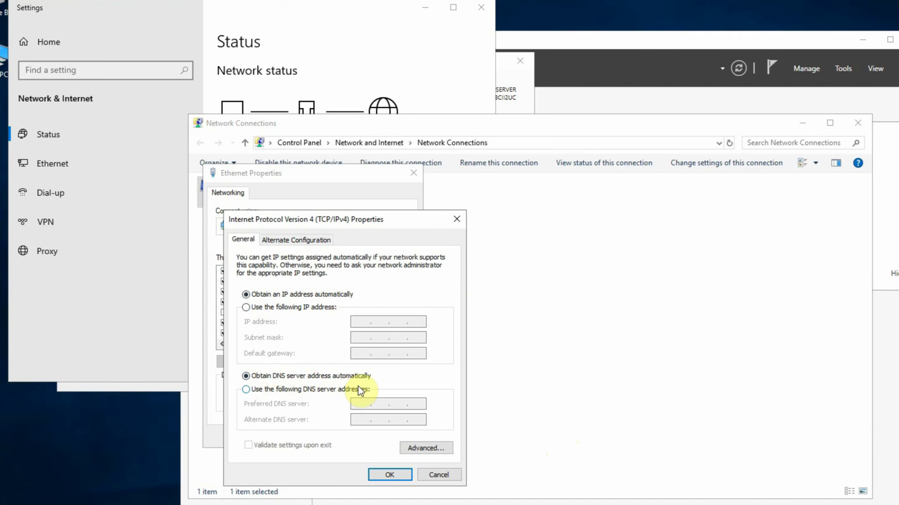
Switch to a static address and enter IP 192.168.1.165 copied from ipconfig output
click(246, 307)
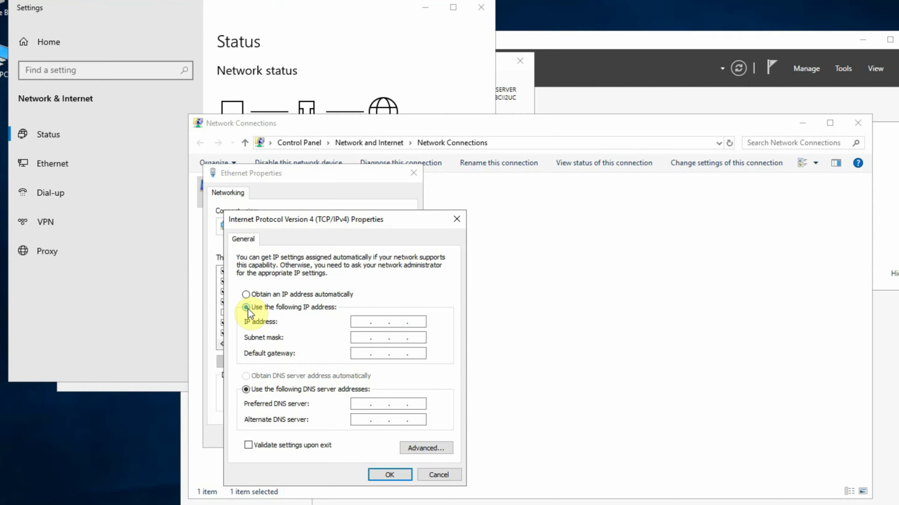
click(367, 321)
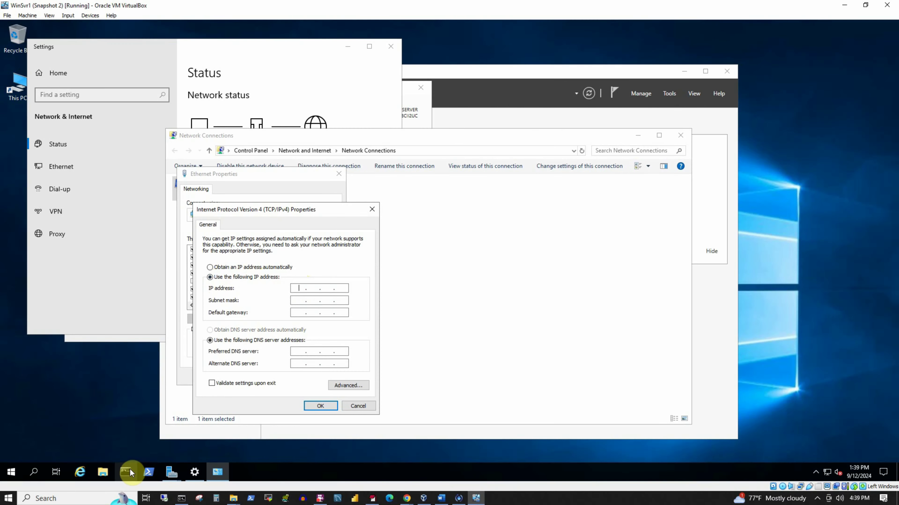
click(130, 470)
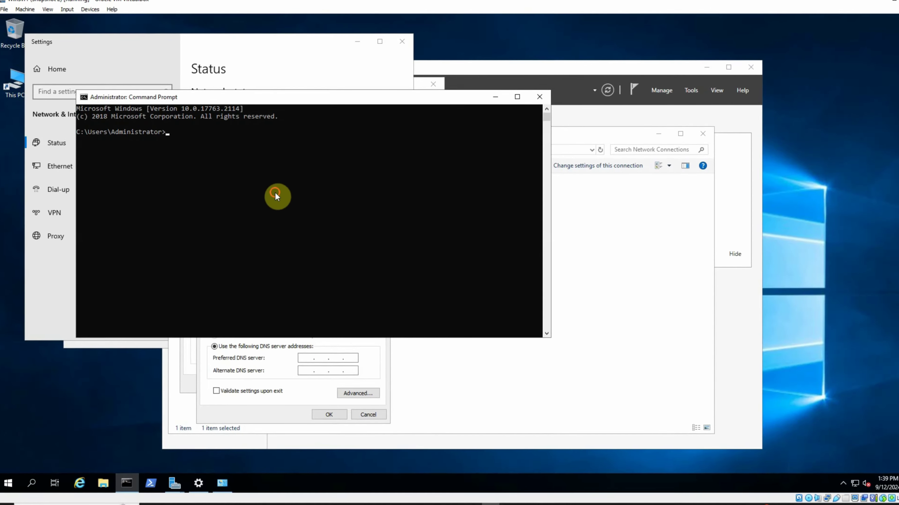
click(275, 194)
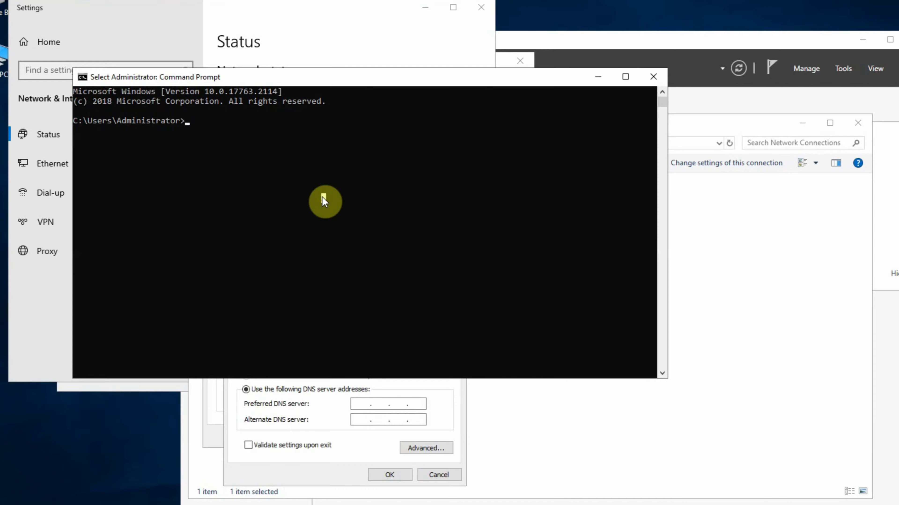
text(ipconfi)
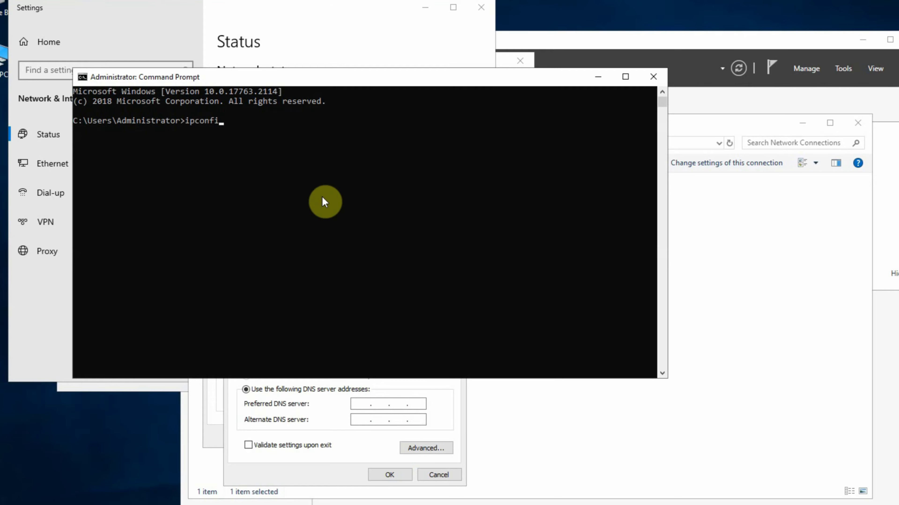
text(g)
key(Return)
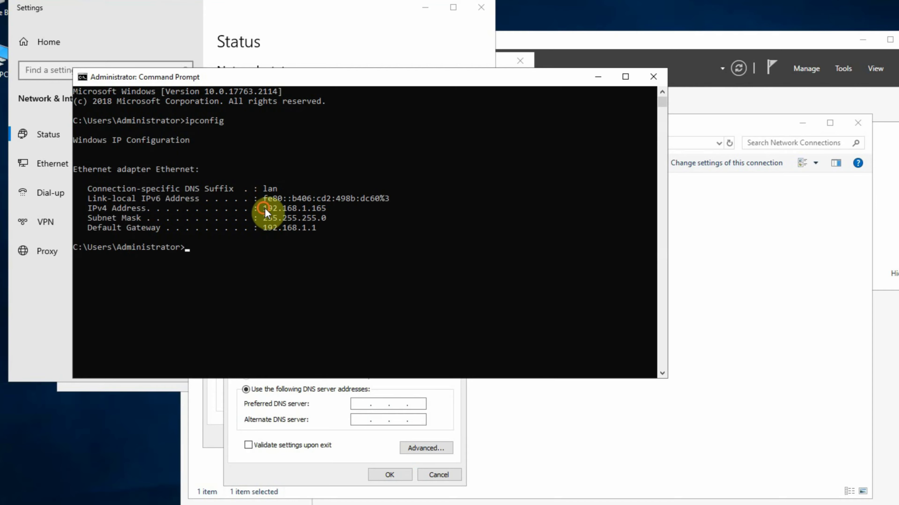
drag(264, 207, 321, 207)
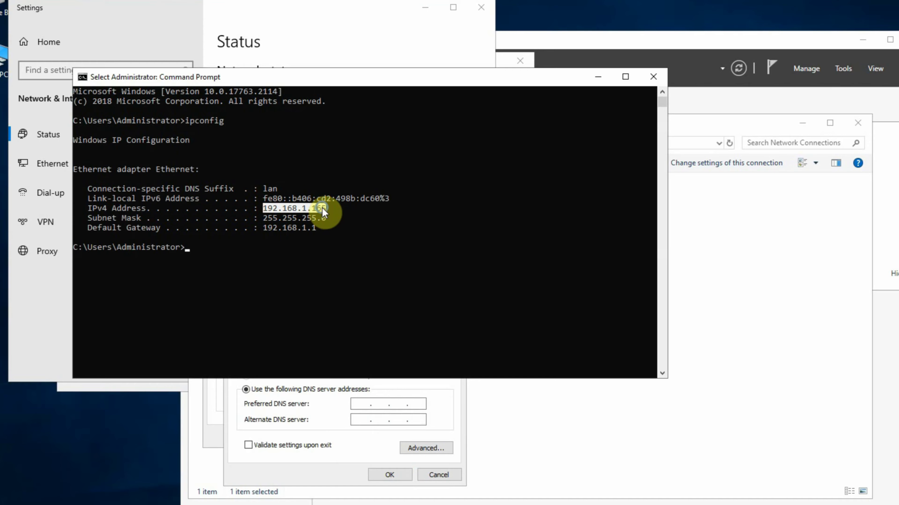
right_click(321, 207)
click(594, 77)
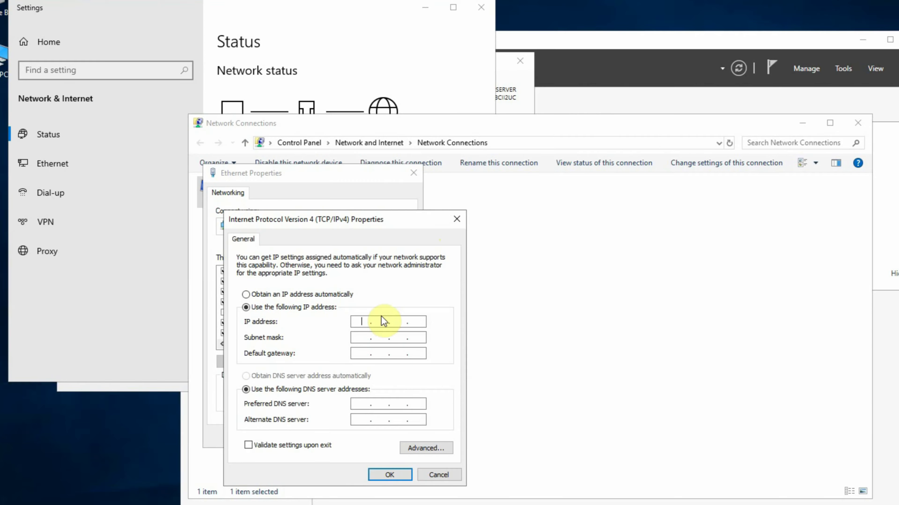
click(357, 325)
text(192.168.1.165)
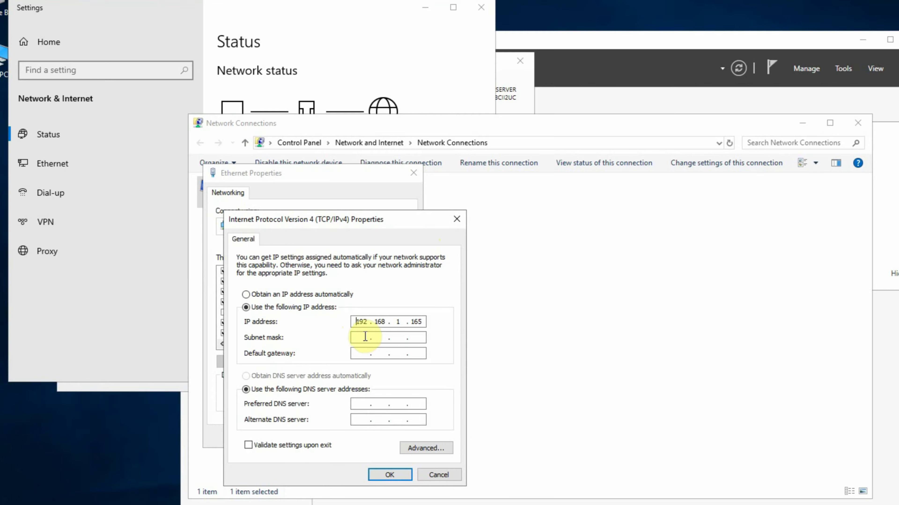
Copy the 255.255.255.0 subnet mask from ipconfig into the mask field
key(alt+Tab)
drag(263, 218, 323, 218)
key(ctrl+c)
key(alt+Tab)
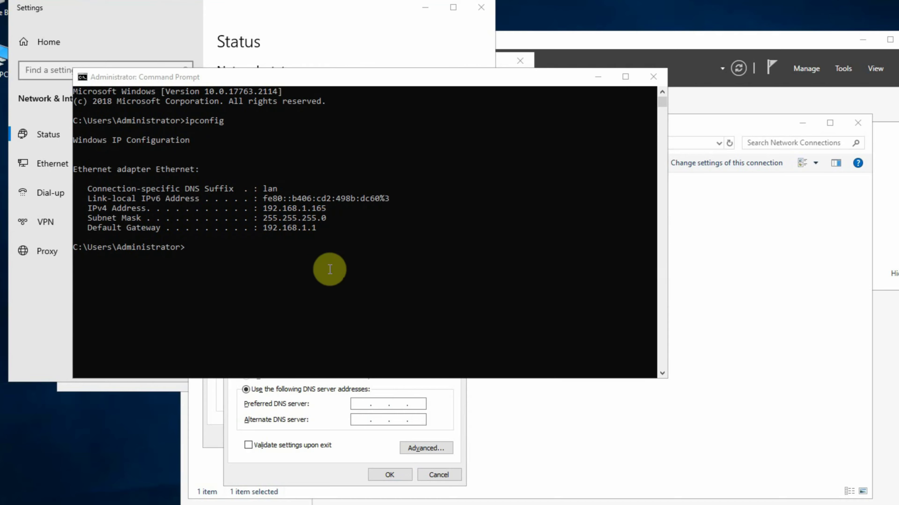
click(357, 333)
key(ctrl+v)
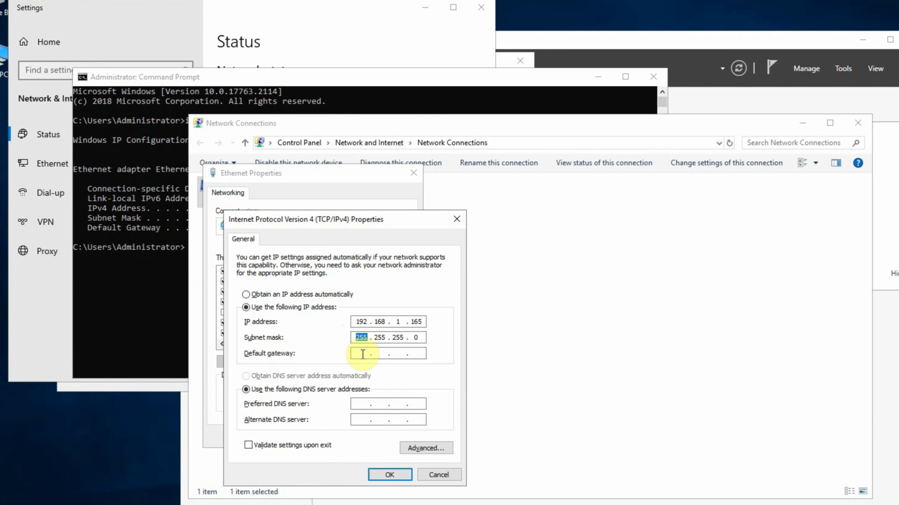
Enter gateway 192.168.1.1 and DNS servers 1.1.1.3 and 1.0.0.3, then save
click(362, 354)
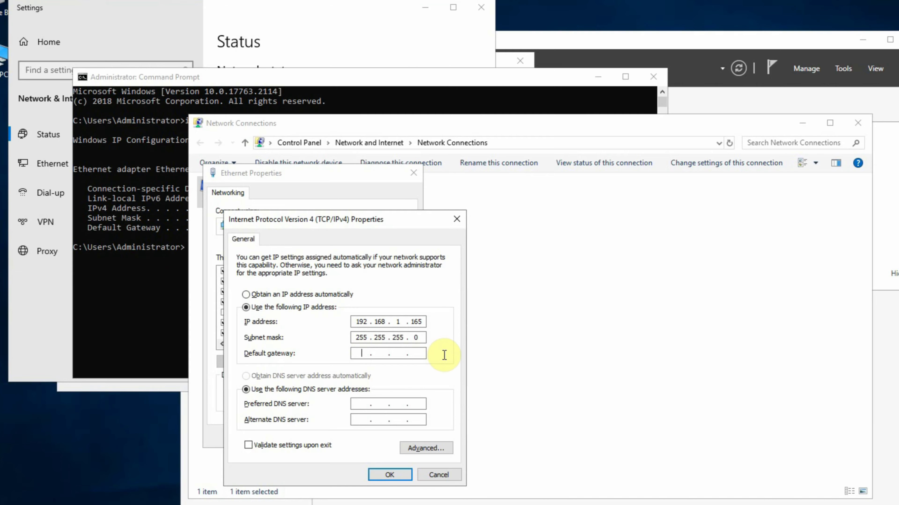
text(192.168.1.1)
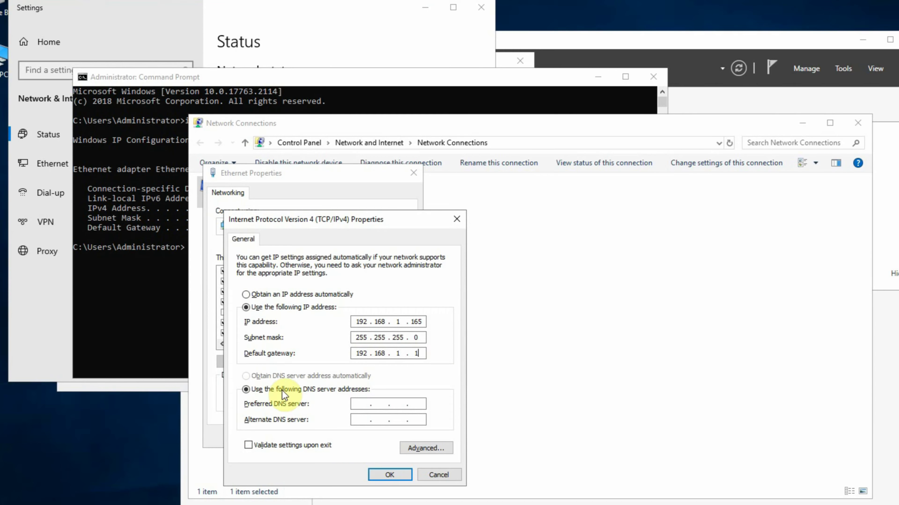
click(363, 400)
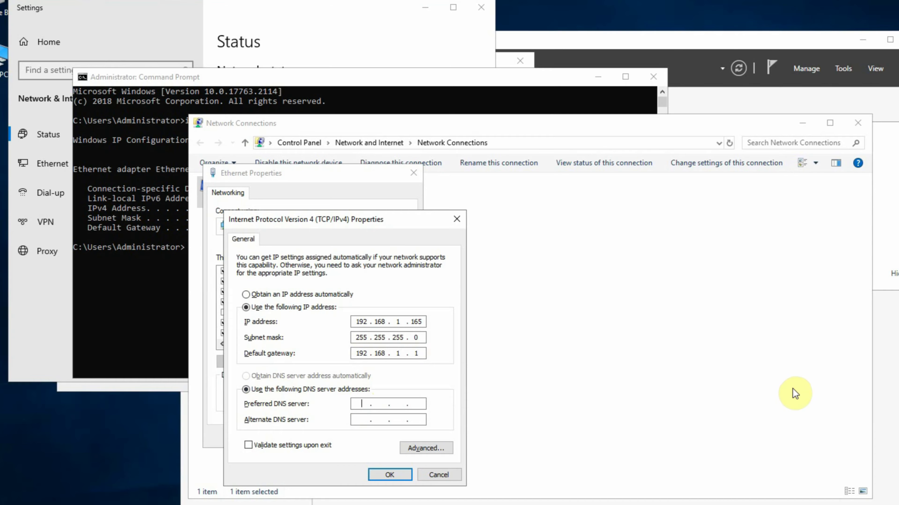
text(1.1.1.3)
key(Tab)
text(1.0.0.3)
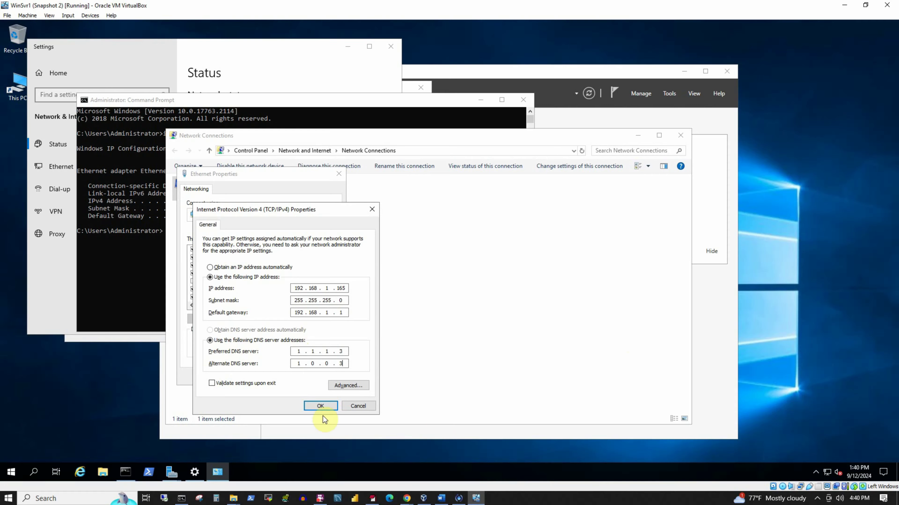
click(326, 407)
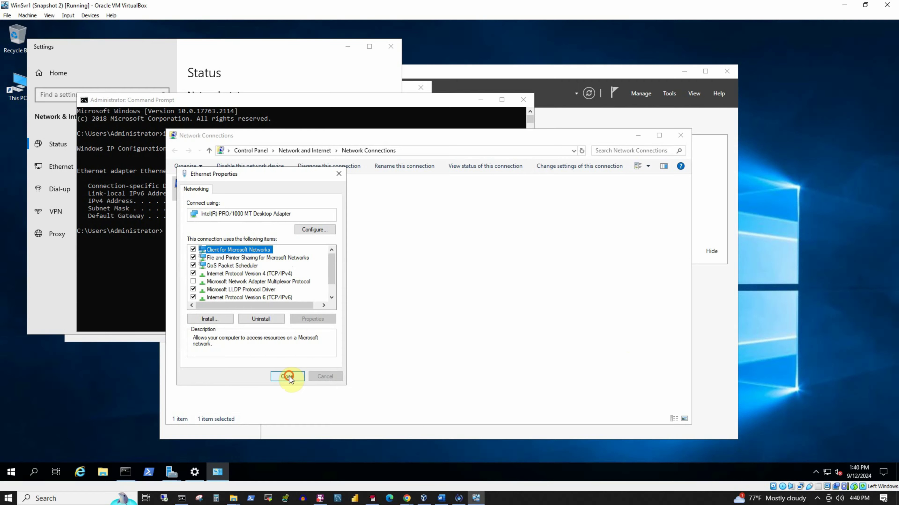
click(290, 377)
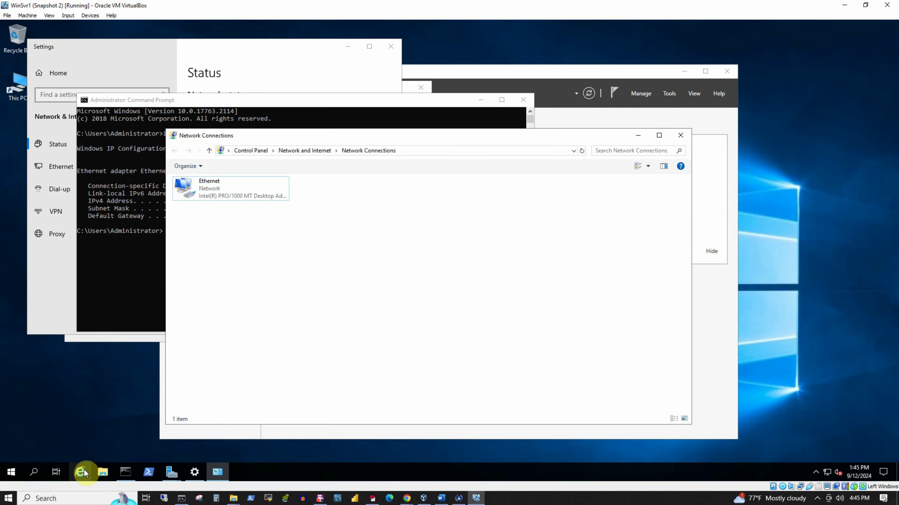
click(83, 471)
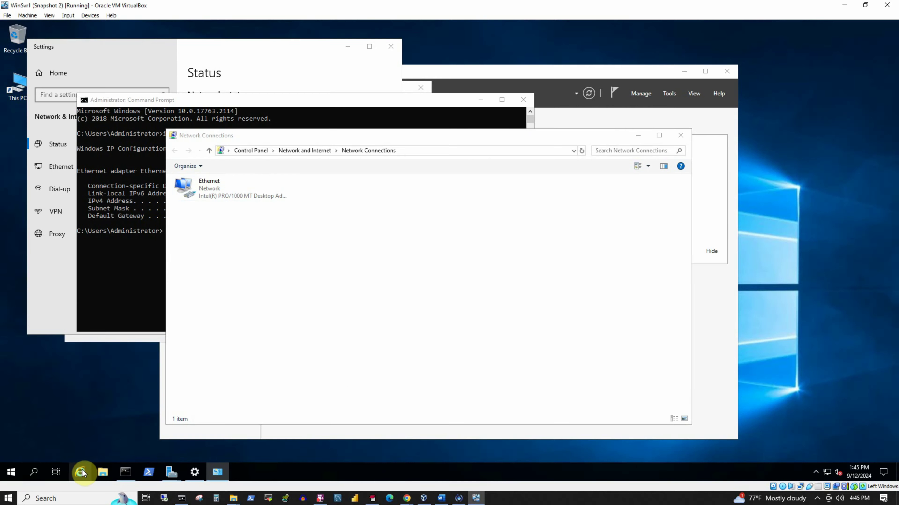
click(321, 136)
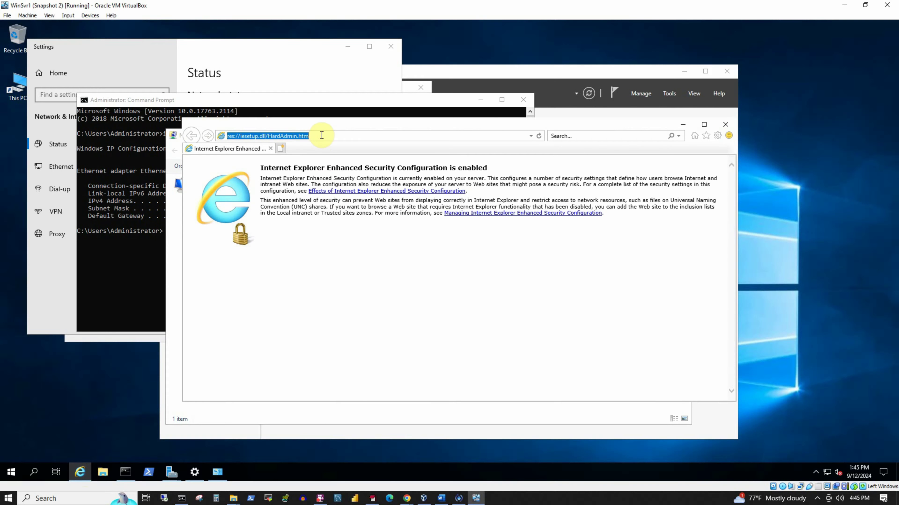
text(www.google.com)
key(Return)
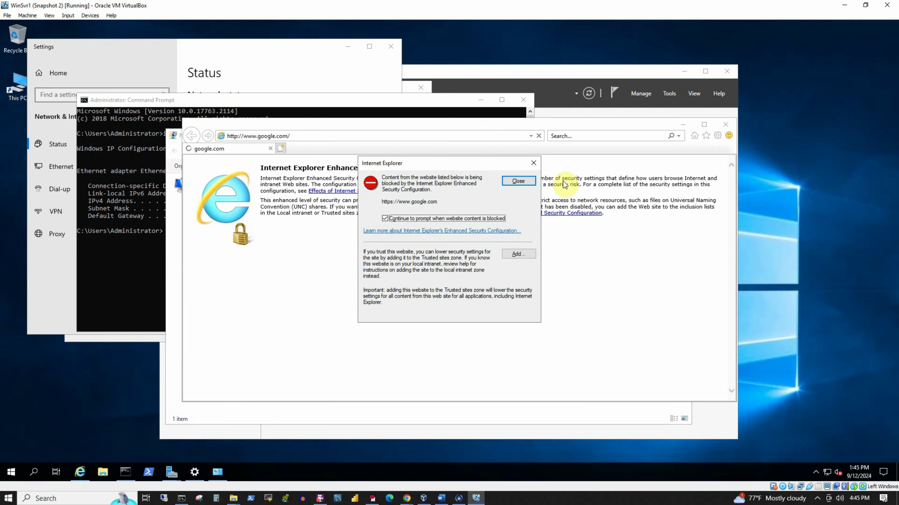
click(528, 179)
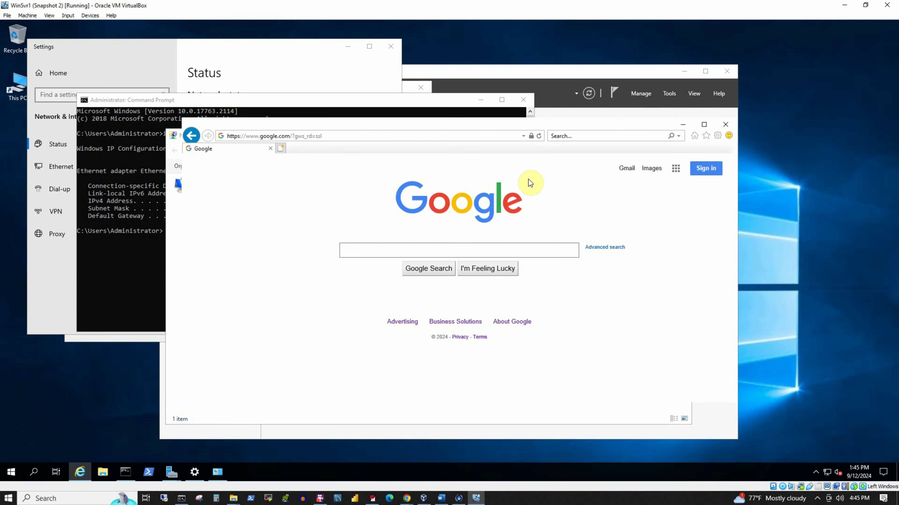
Close the browser and Network Connections, and minimize the command prompt
click(728, 124)
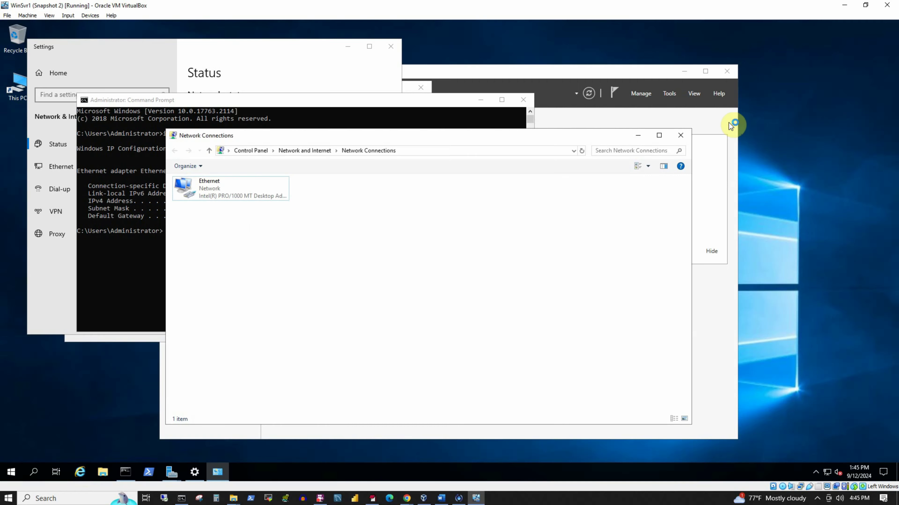
click(678, 136)
click(481, 99)
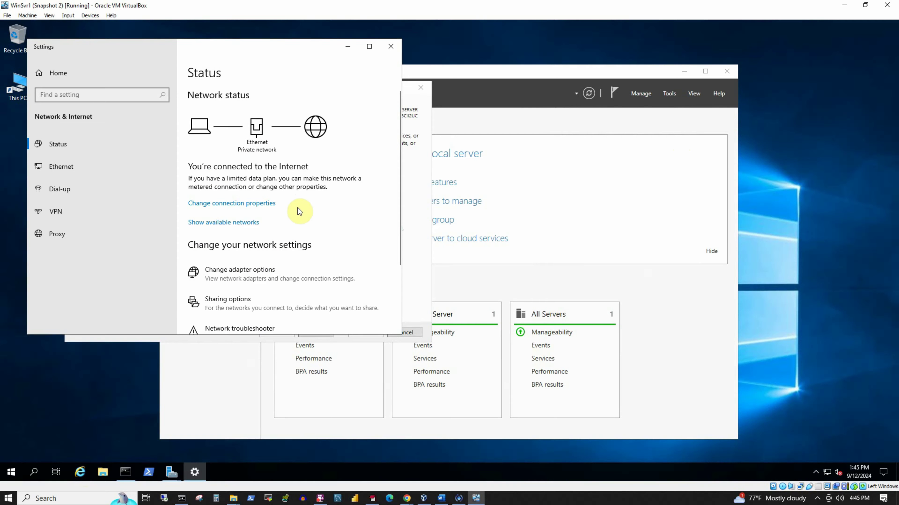
Close network Settings and step the roles wizard forward twice, then back to its first page
click(391, 46)
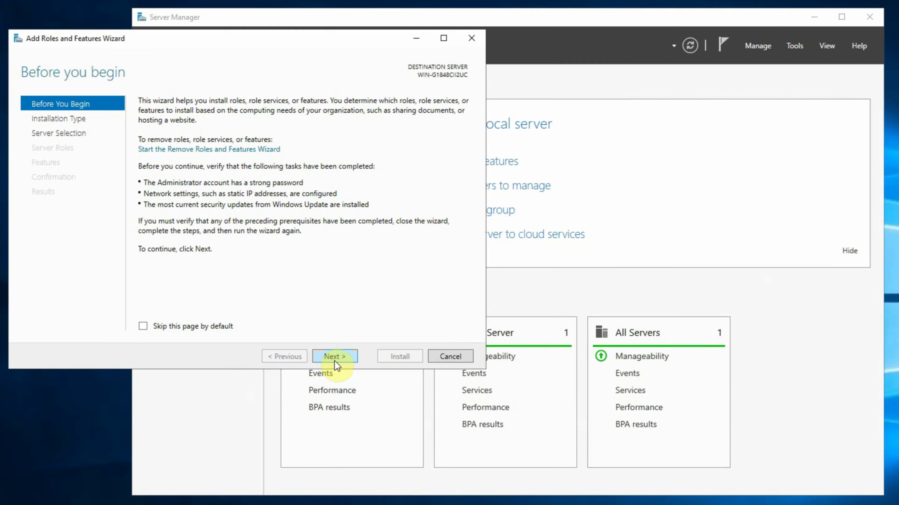
click(334, 358)
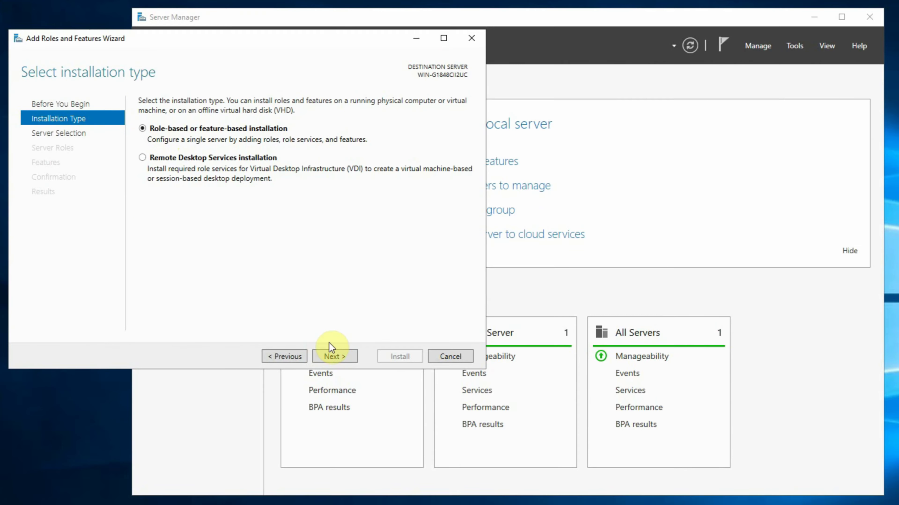
click(334, 357)
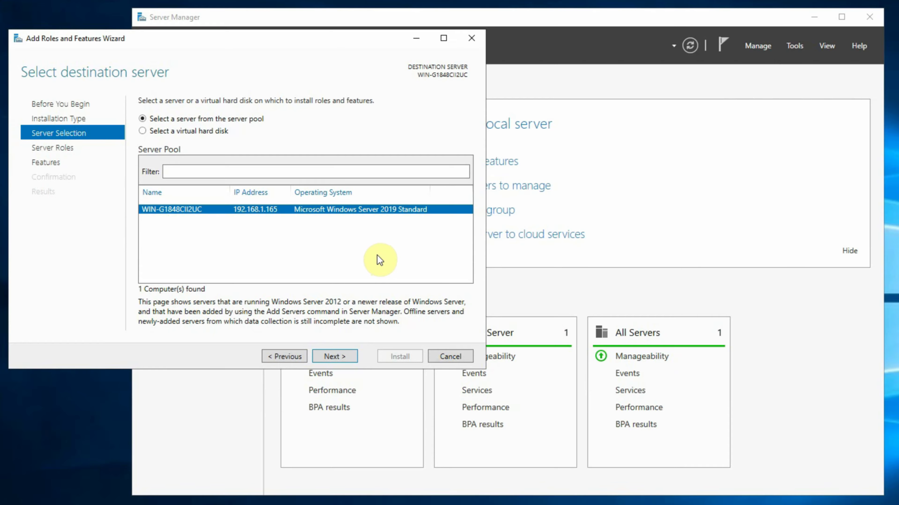
click(283, 358)
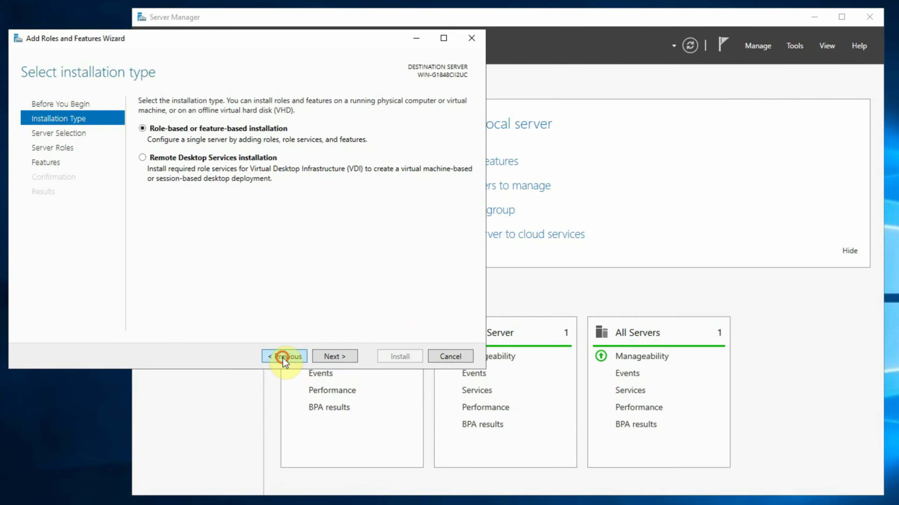
click(283, 357)
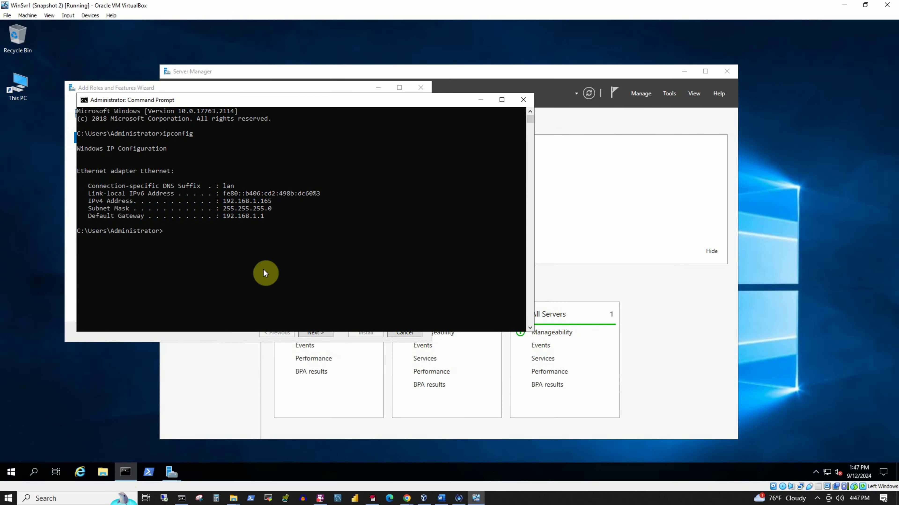
Run hostname in the command prompt to show the name WIN-G1848CII2UC
click(273, 254)
text(hostname)
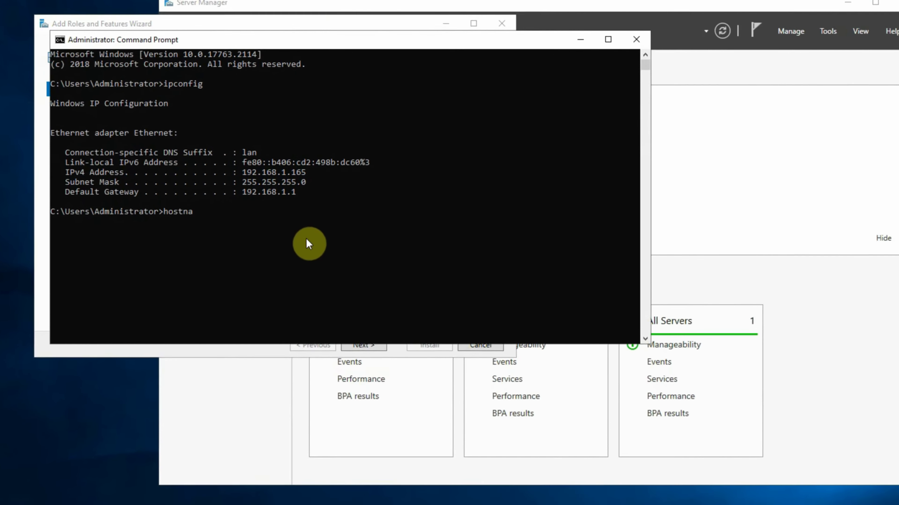
key(Return)
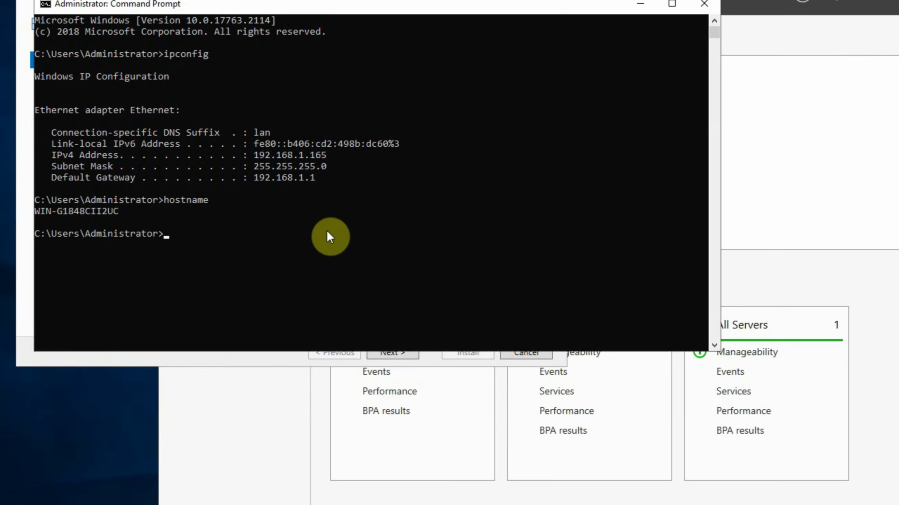
click(36, 210)
drag(64, 217, 117, 213)
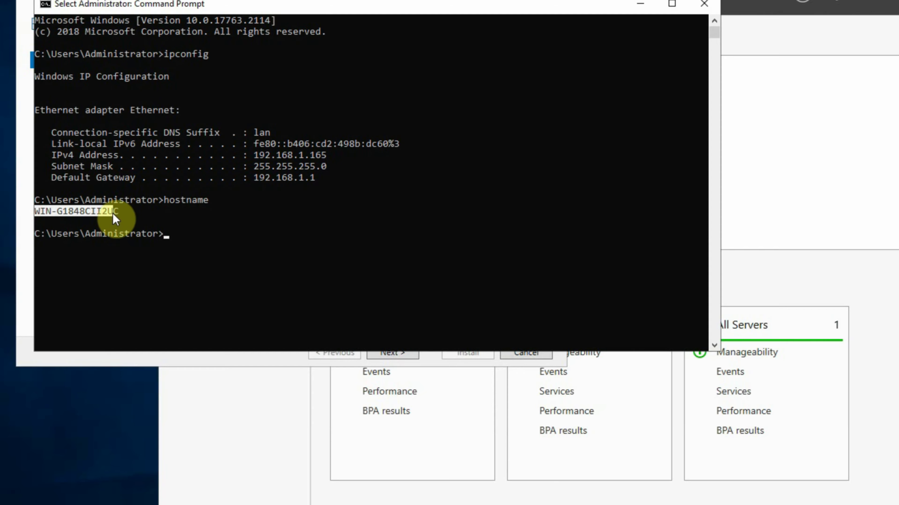
click(234, 222)
Open the System properties of This PC through File Explorer
click(12, 473)
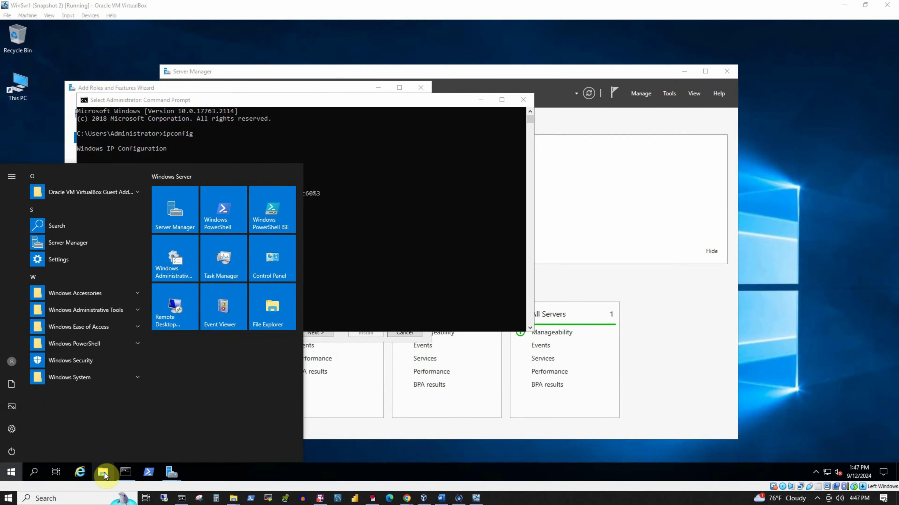
click(104, 472)
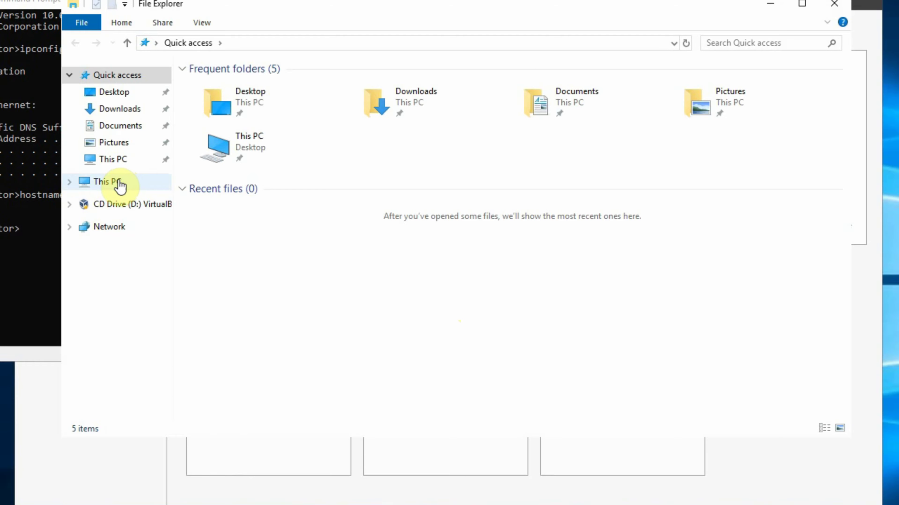
right_click(117, 191)
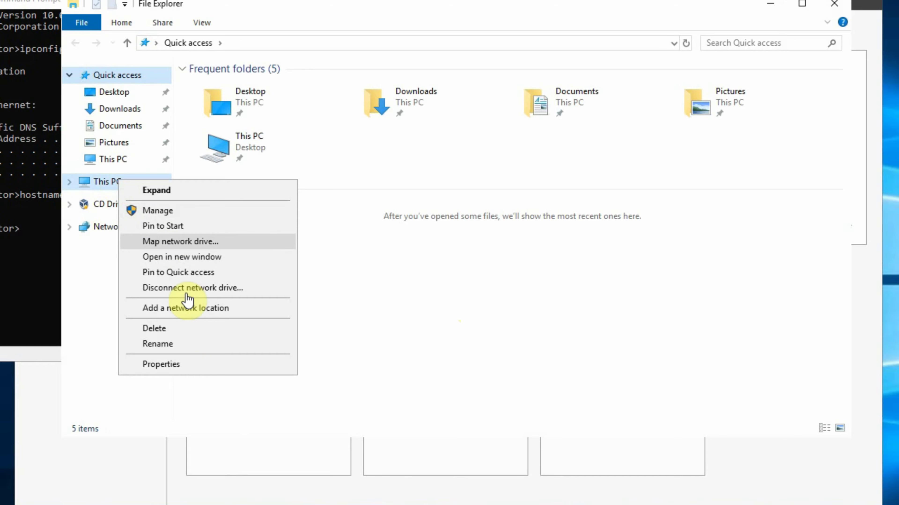
click(176, 368)
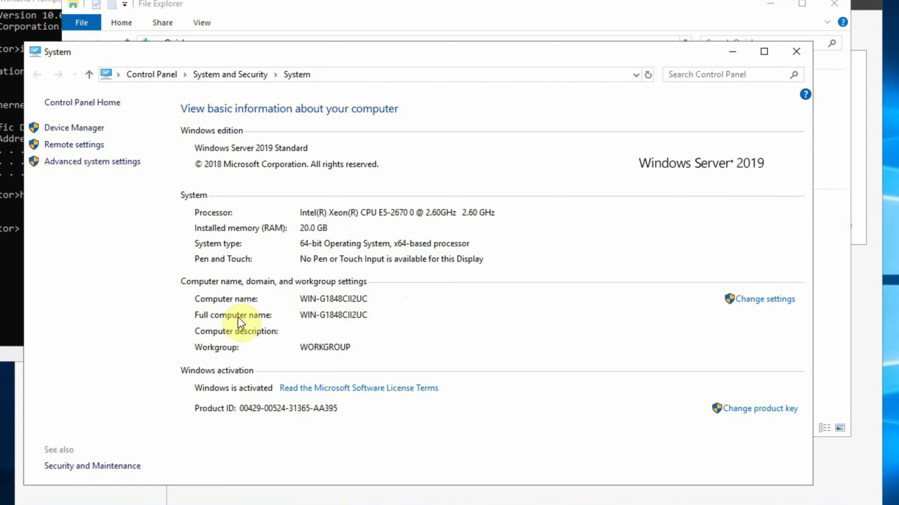
Change the computer name to WINSVR1 in System Properties
click(761, 301)
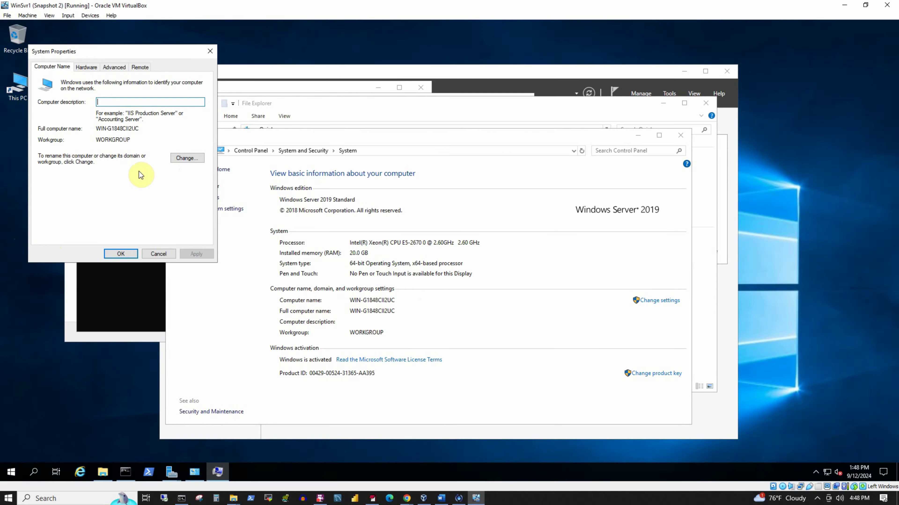
click(192, 159)
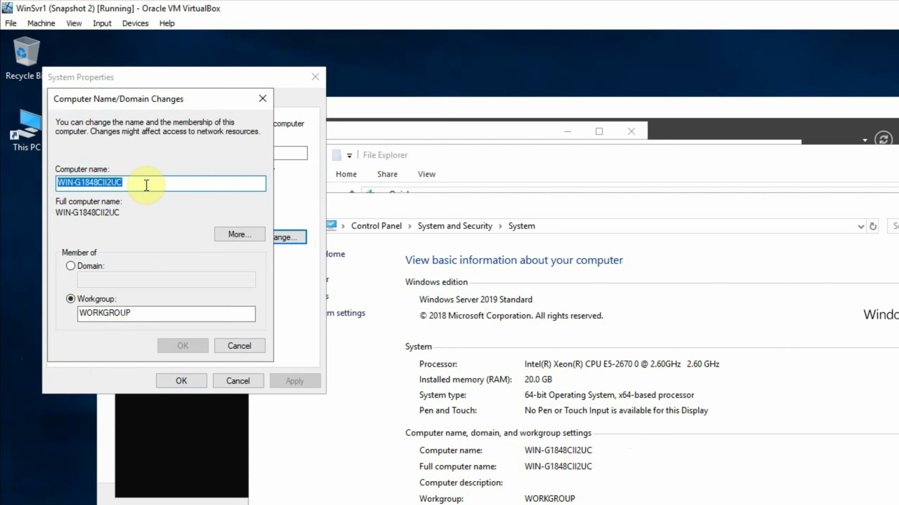
text(WINSV)
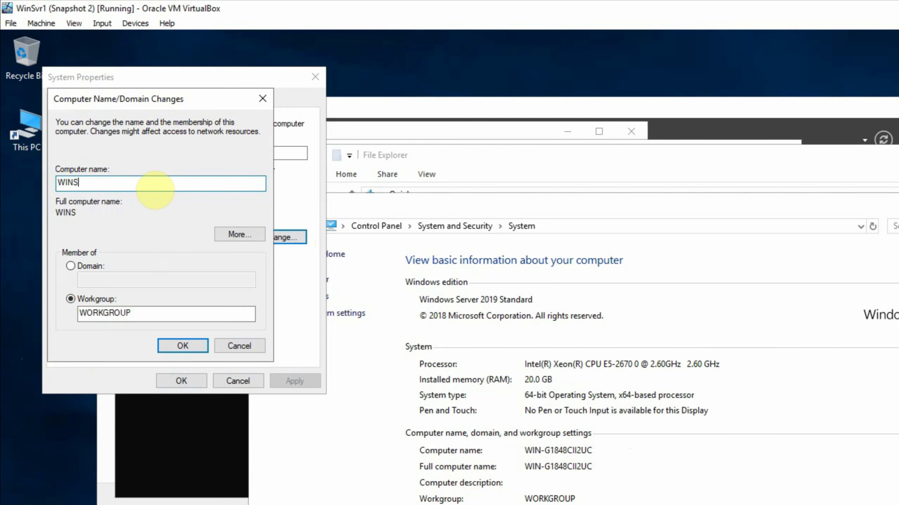
text(R1)
click(181, 345)
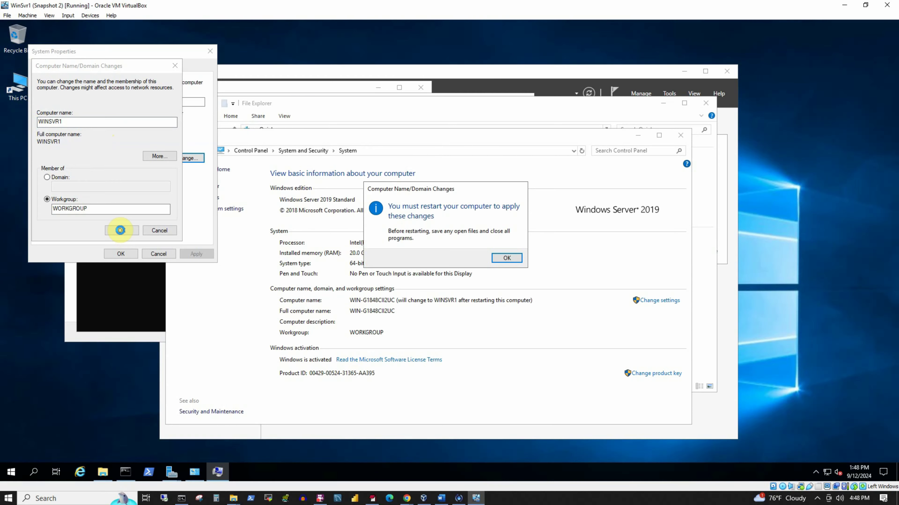
Close the command prompt, roles wizard, Server Manager, File Explorer and System windows, acknowledging the restart notice
click(140, 324)
click(525, 98)
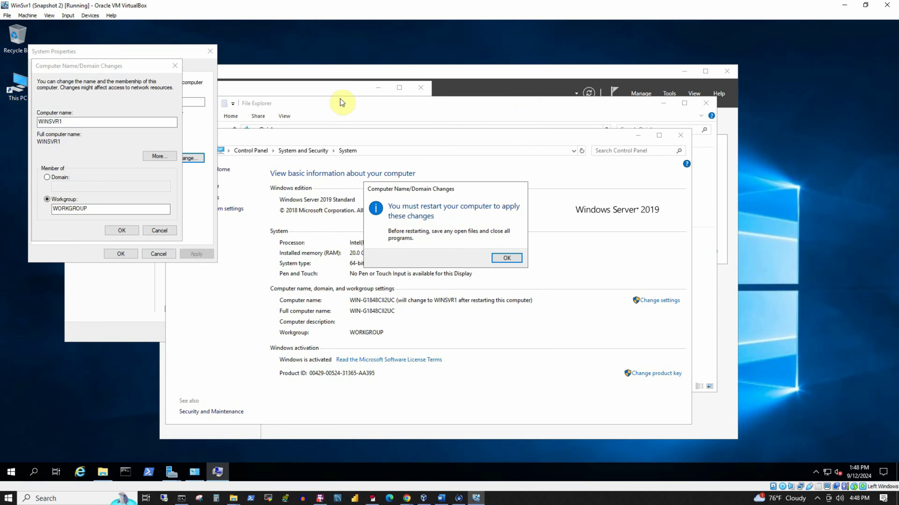
click(340, 89)
click(405, 333)
click(726, 71)
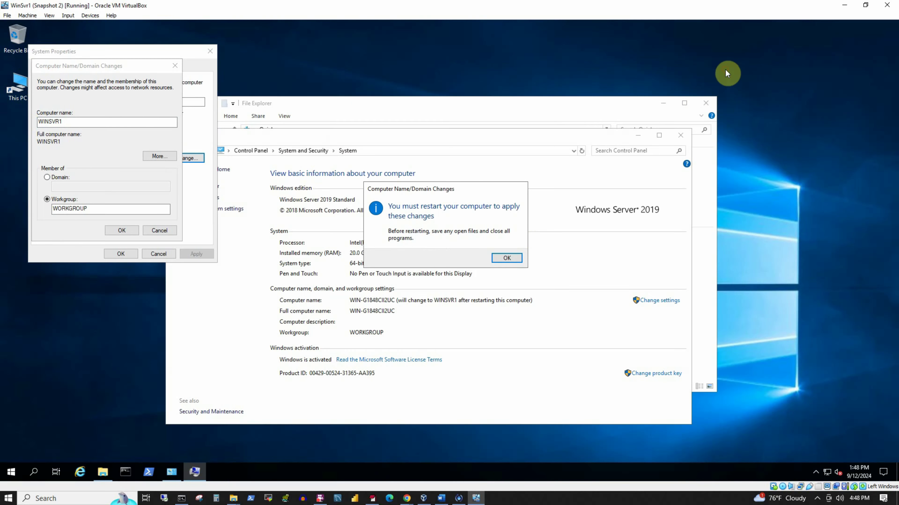
click(706, 103)
click(680, 135)
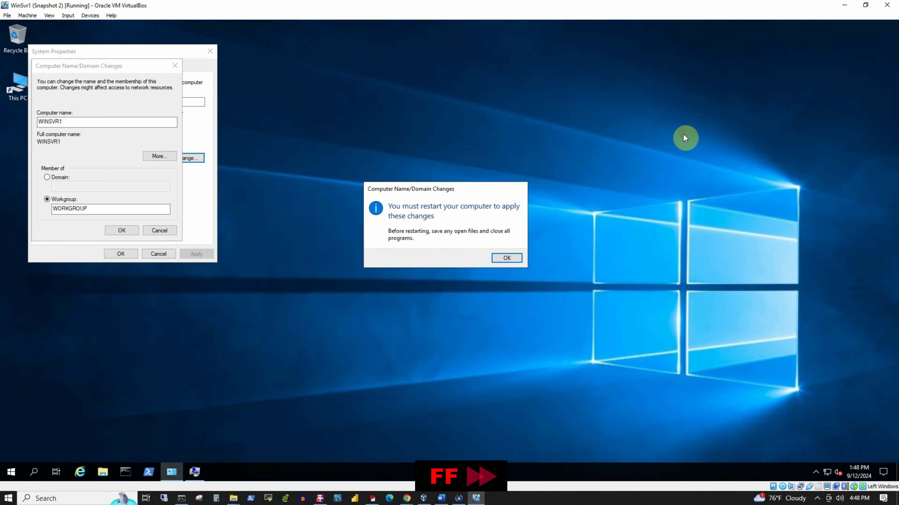
click(506, 259)
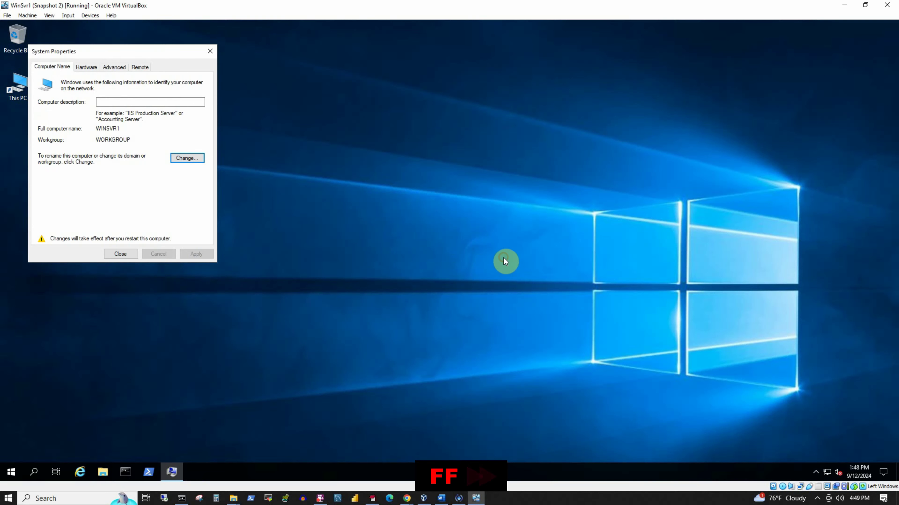
click(122, 254)
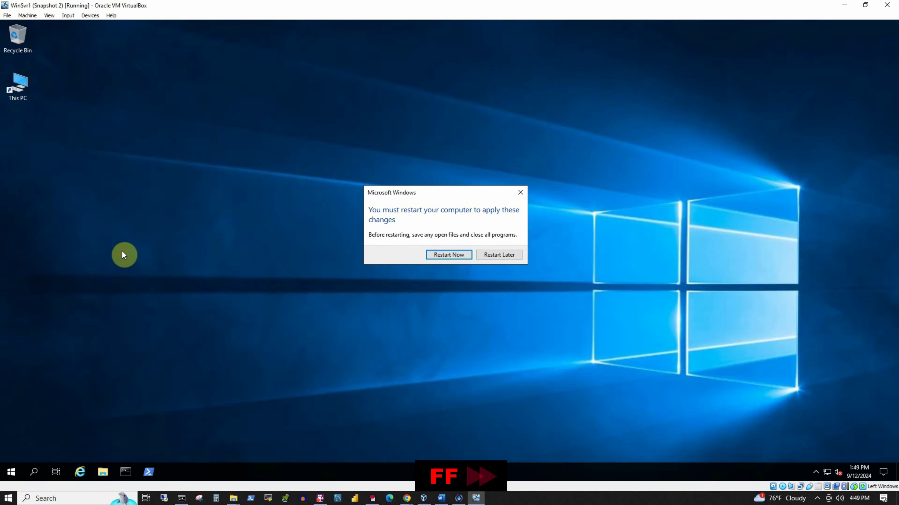
Restart WinSvr1 to apply the new name, then send Ctrl-Alt-Del and sign in with the Administrator password
click(455, 254)
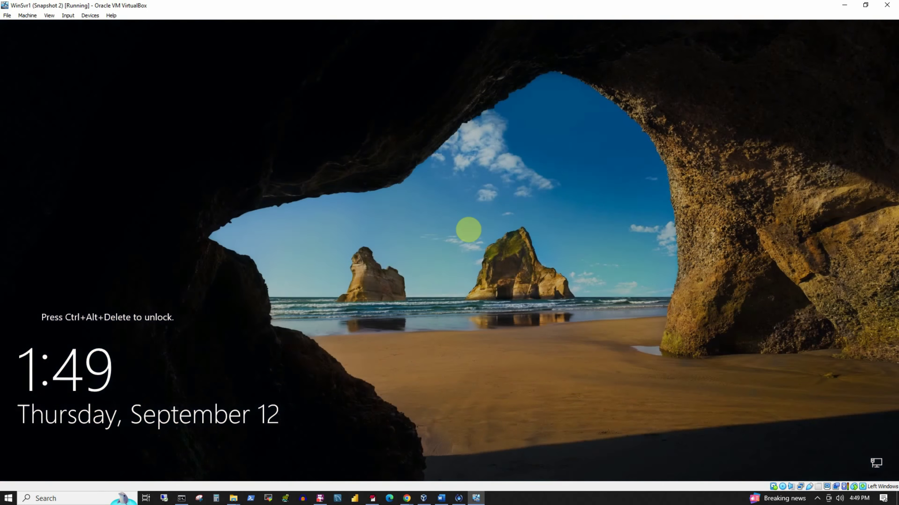
right_click(862, 487)
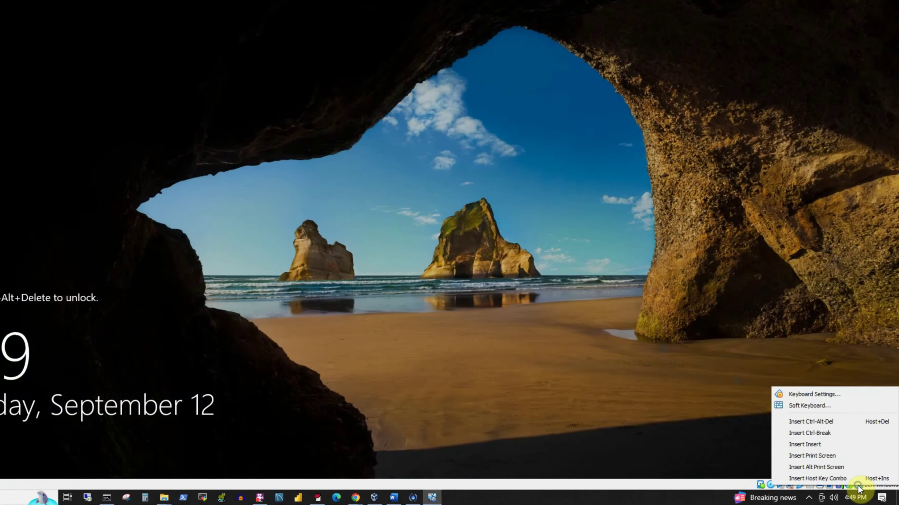
click(827, 427)
text(•••••••)
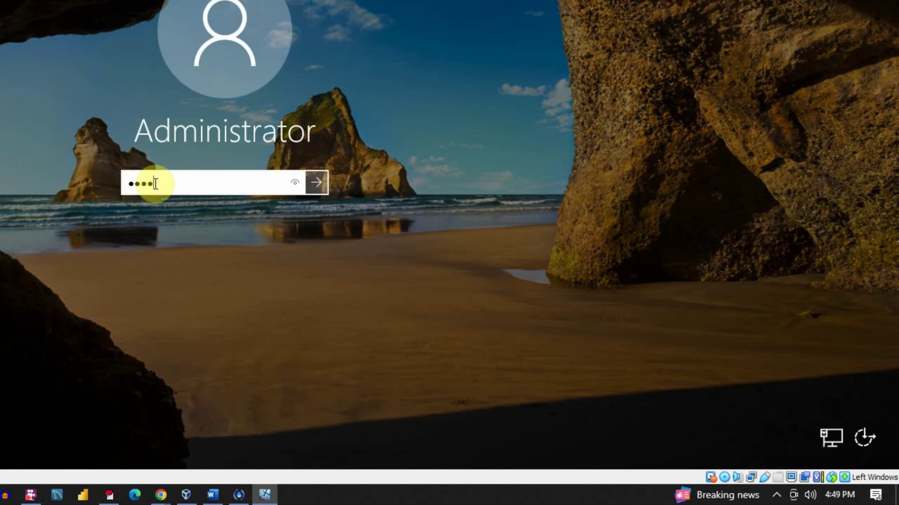
key(Return)
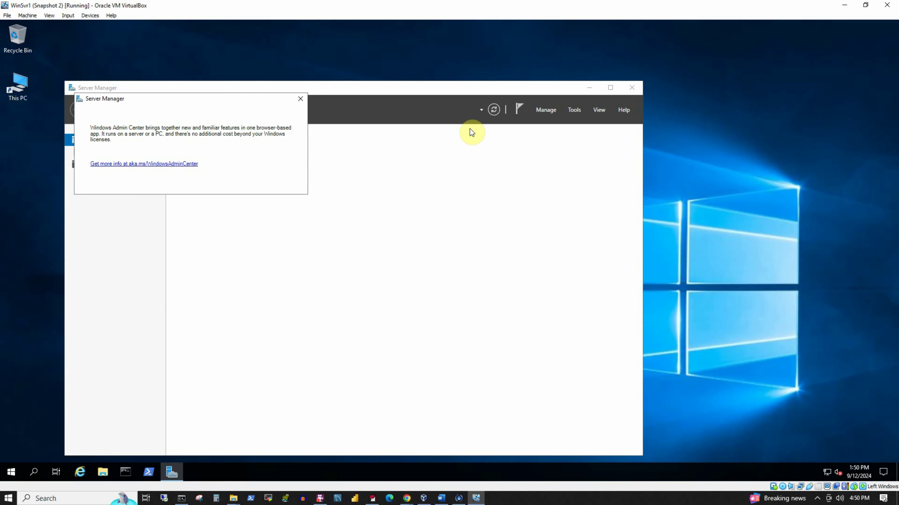
Dismiss the Windows Admin Center notice, move Server Manager aside, and launch Add Roles and Features
click(300, 99)
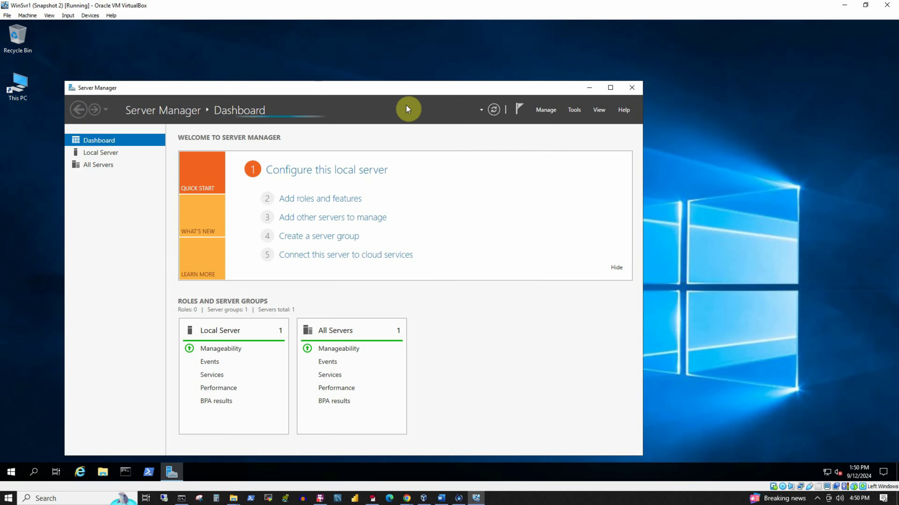
drag(401, 90, 492, 72)
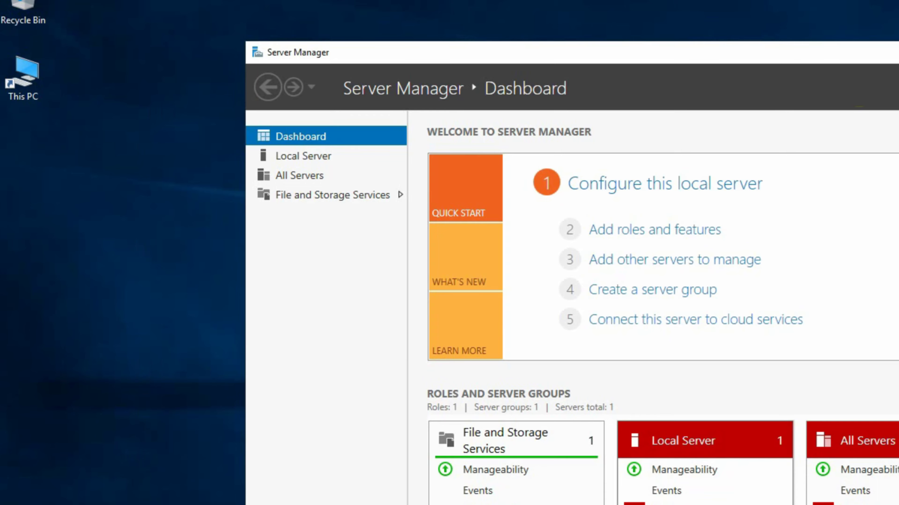
click(637, 234)
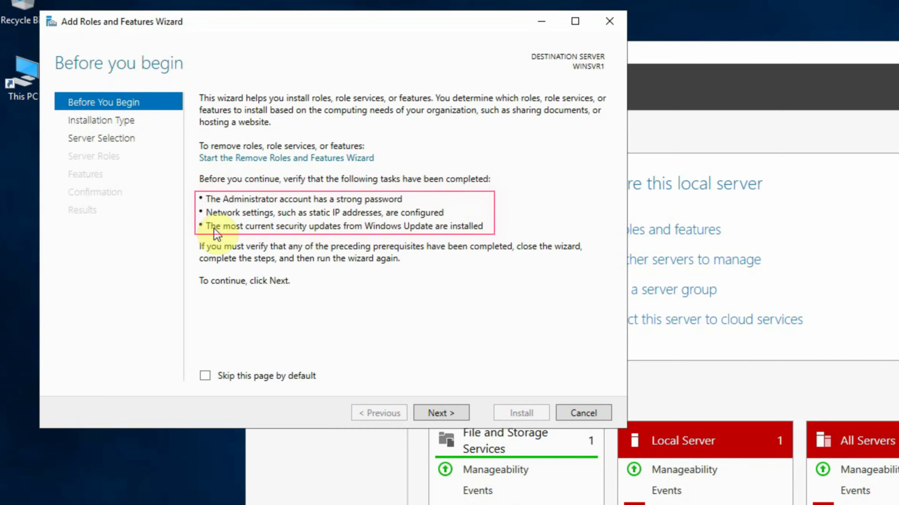
Keep role-based installation on WINSVR1 and select Active Directory Domain Services with its required features
click(446, 413)
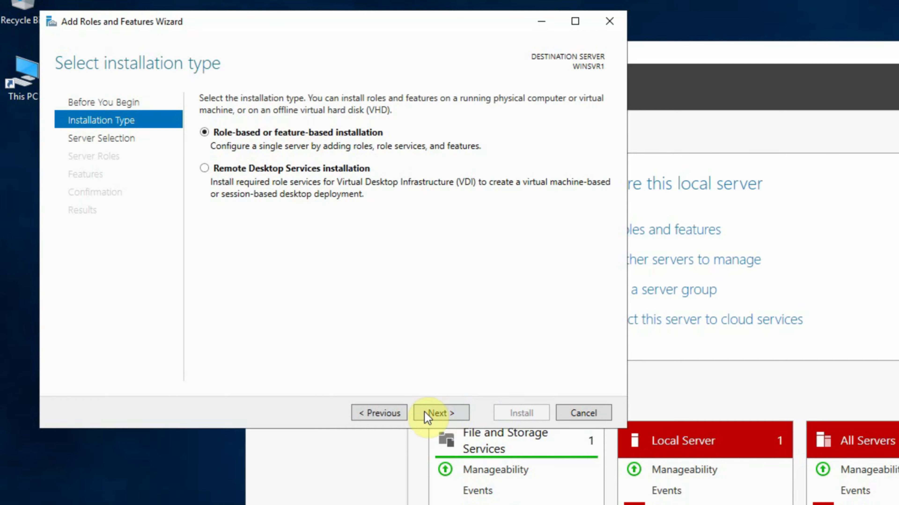
click(448, 411)
click(448, 411)
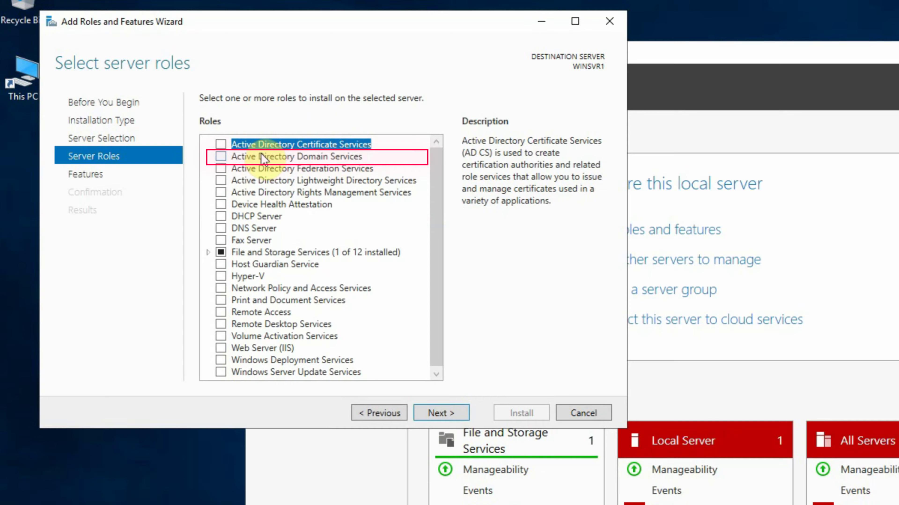
click(223, 162)
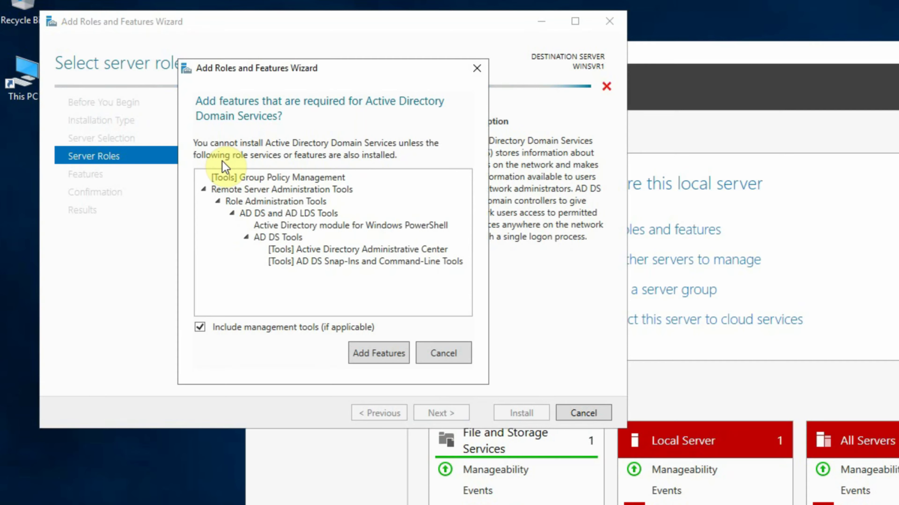
click(379, 352)
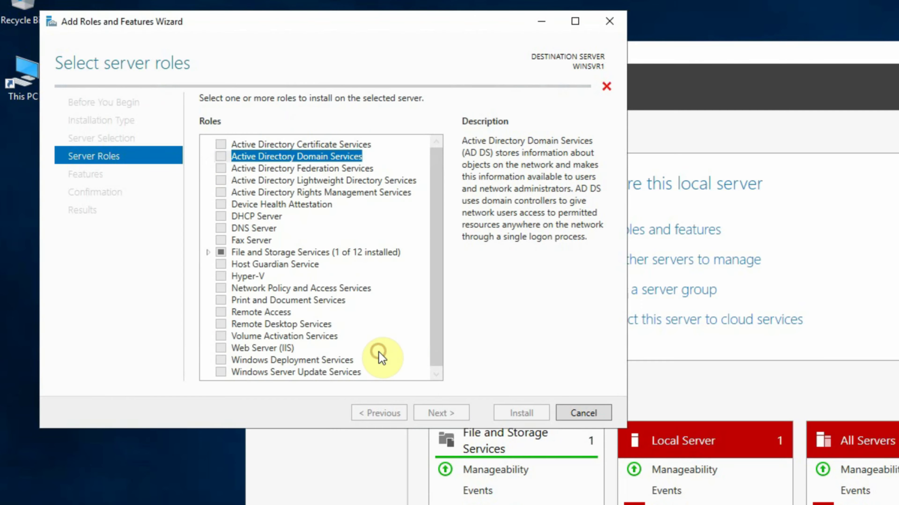
click(439, 414)
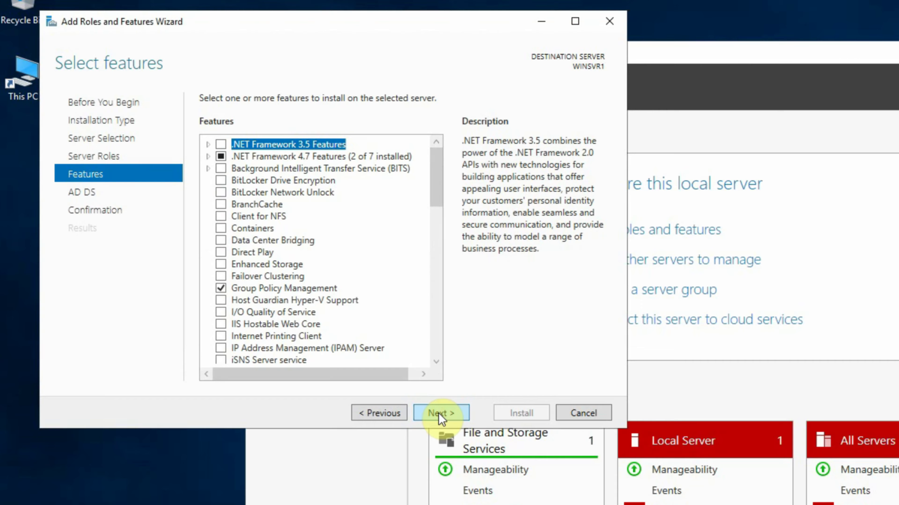
Skip past the Features and AD DS pages, install the role, and close the finished wizard
scroll(408, 255, down, 11)
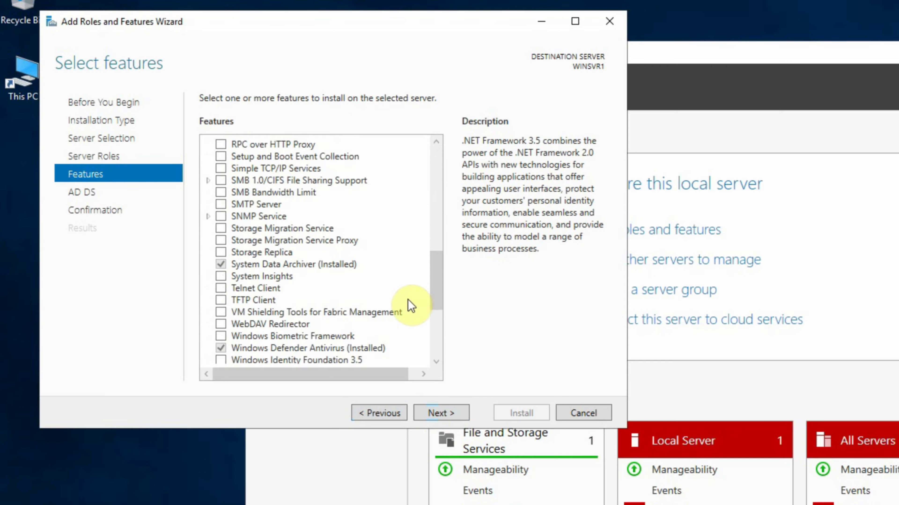
scroll(411, 306, down, 5)
scroll(411, 307, up, 16)
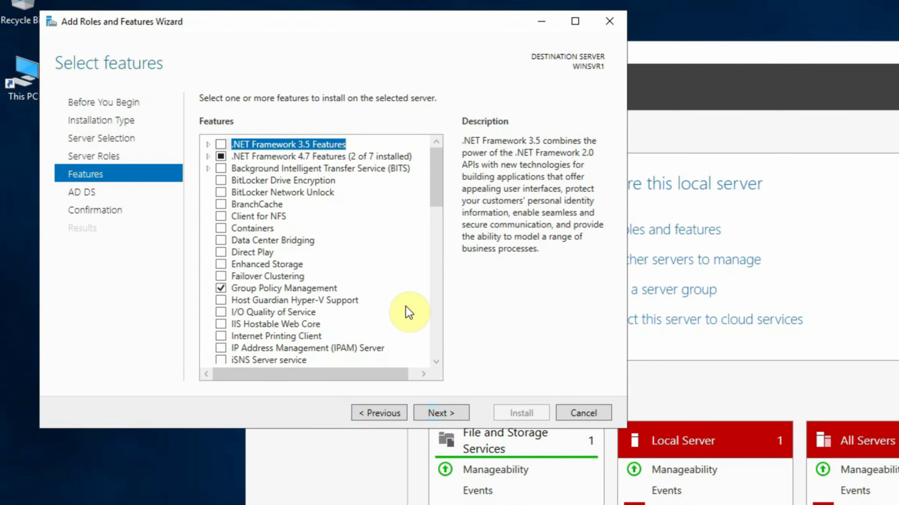
click(440, 414)
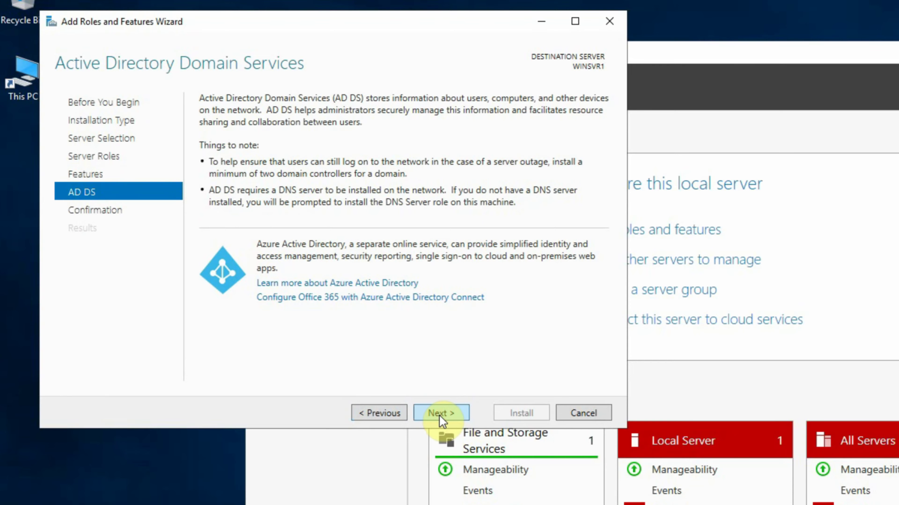
click(452, 415)
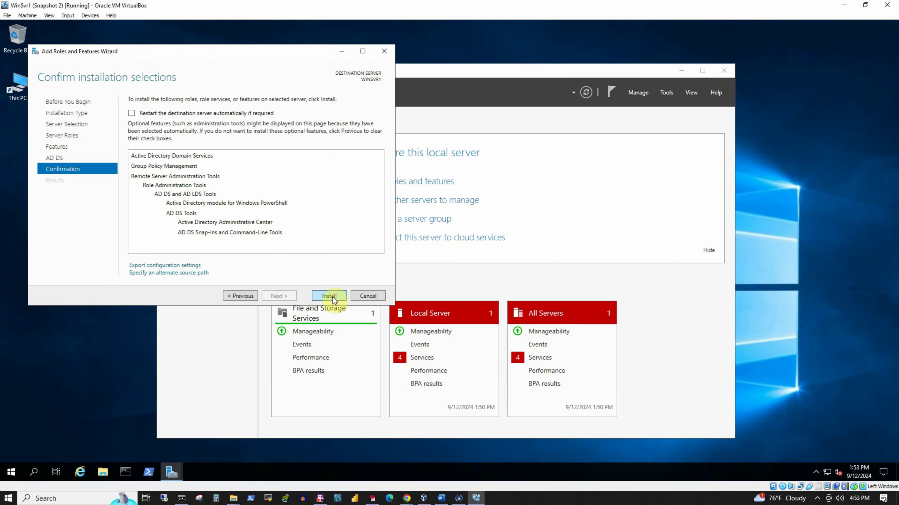
click(333, 297)
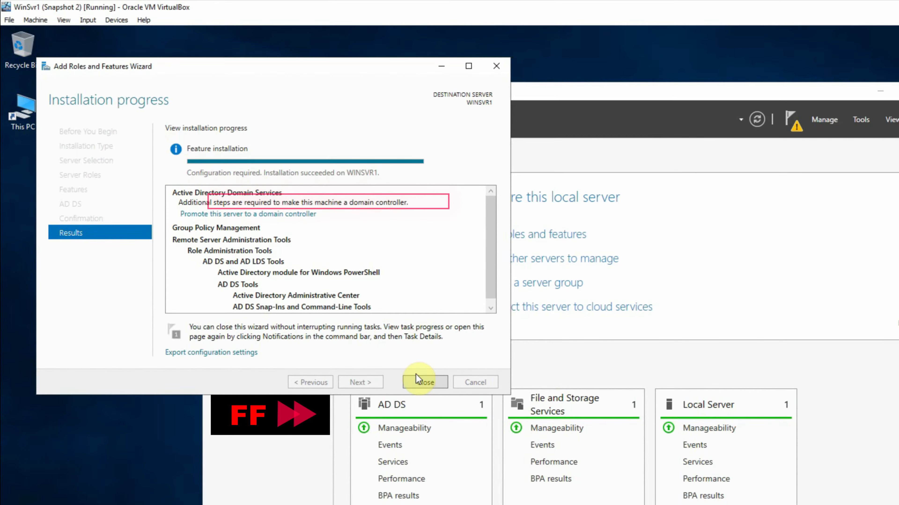
click(419, 382)
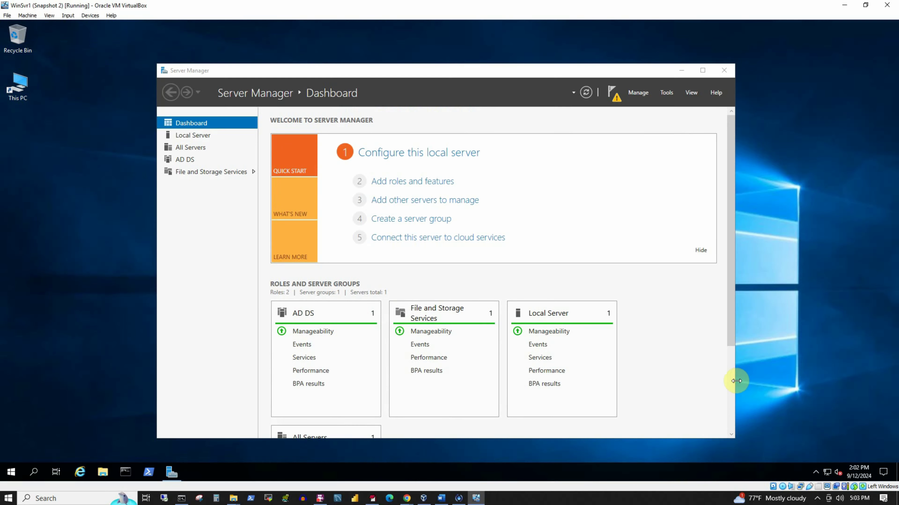
Widen and reposition Server Manager, then pick 'Promote this server to a domain controller' from notifications
drag(736, 381, 784, 382)
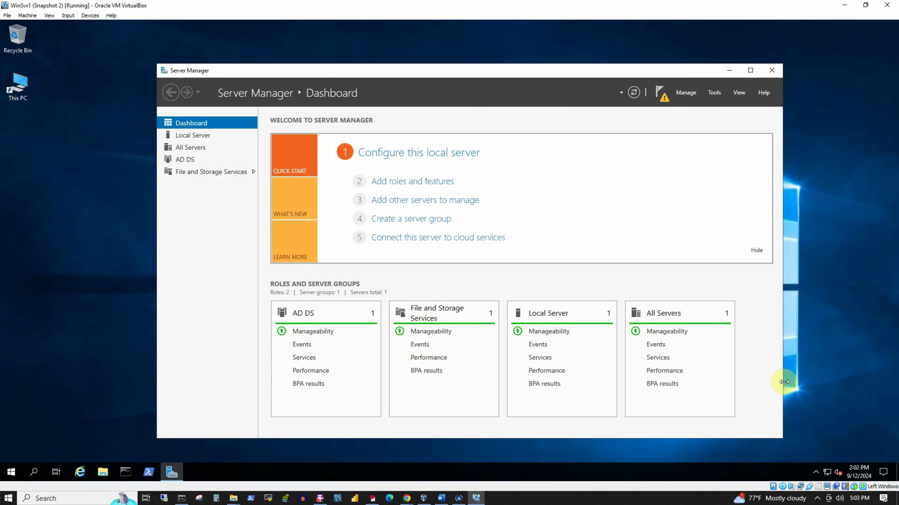
drag(539, 74, 520, 70)
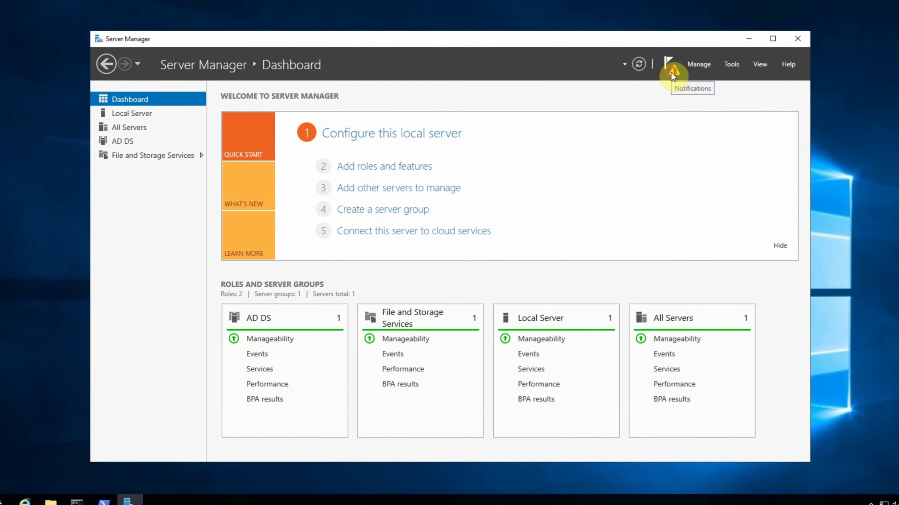
click(642, 96)
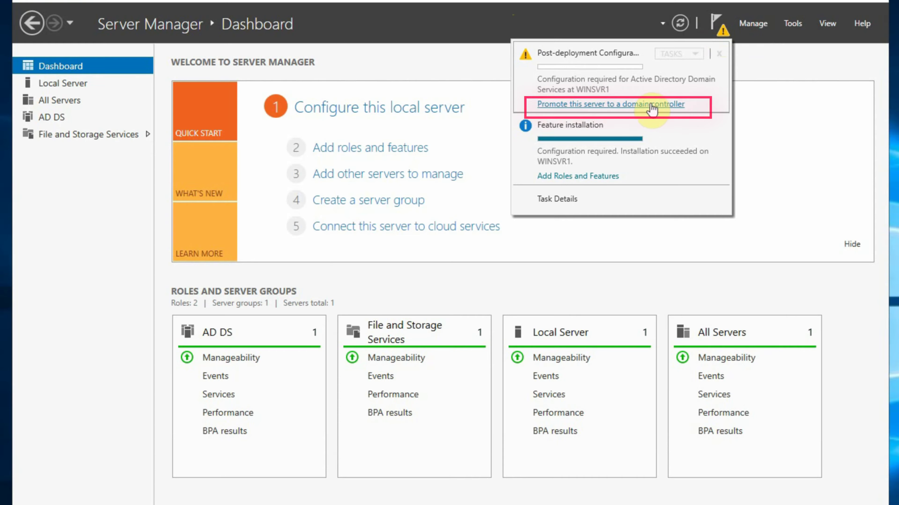
click(647, 104)
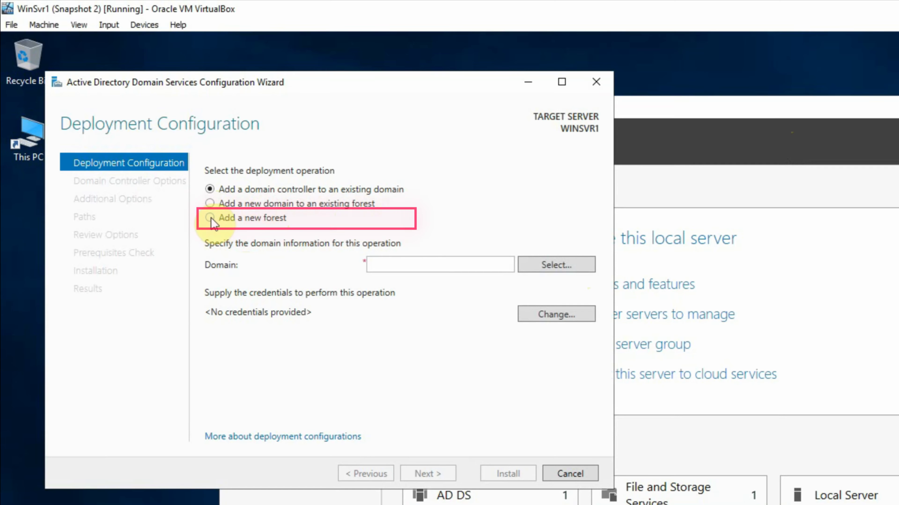
Choose Add a new forest with root domain name manash.hom
click(210, 217)
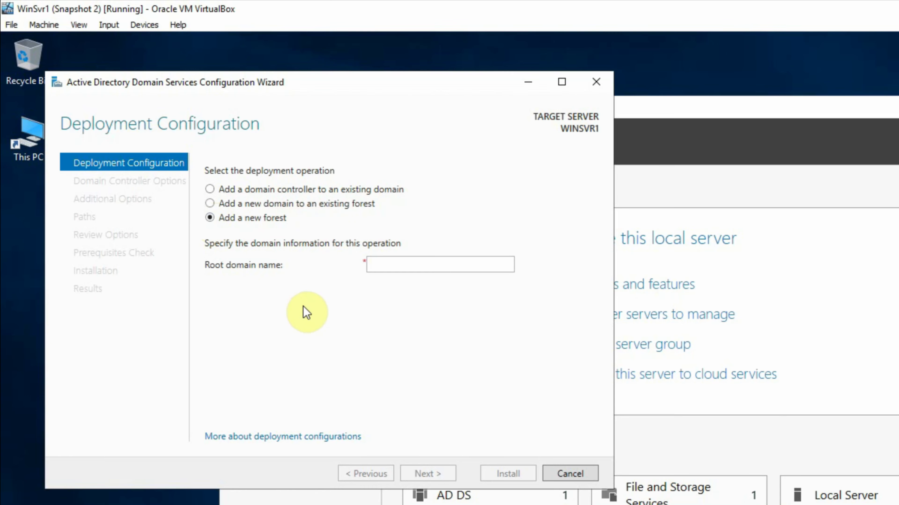
click(408, 263)
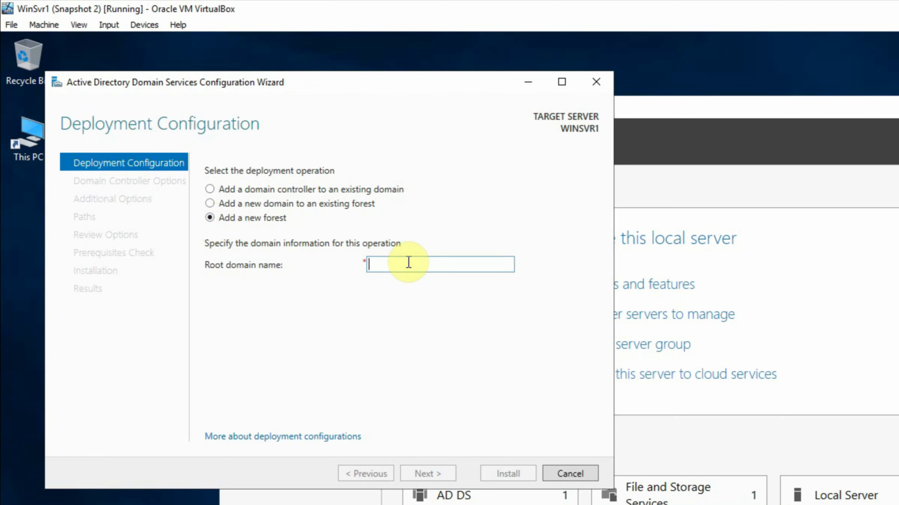
text(manash.hom)
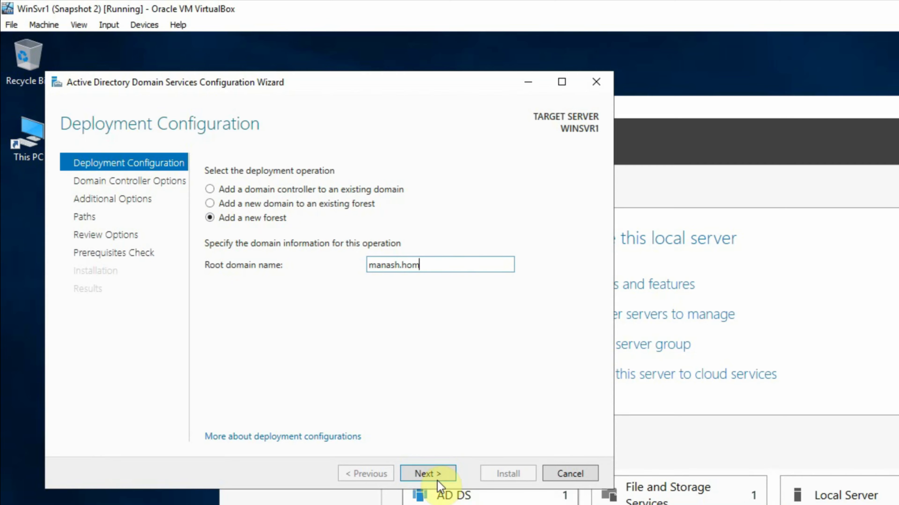
click(428, 473)
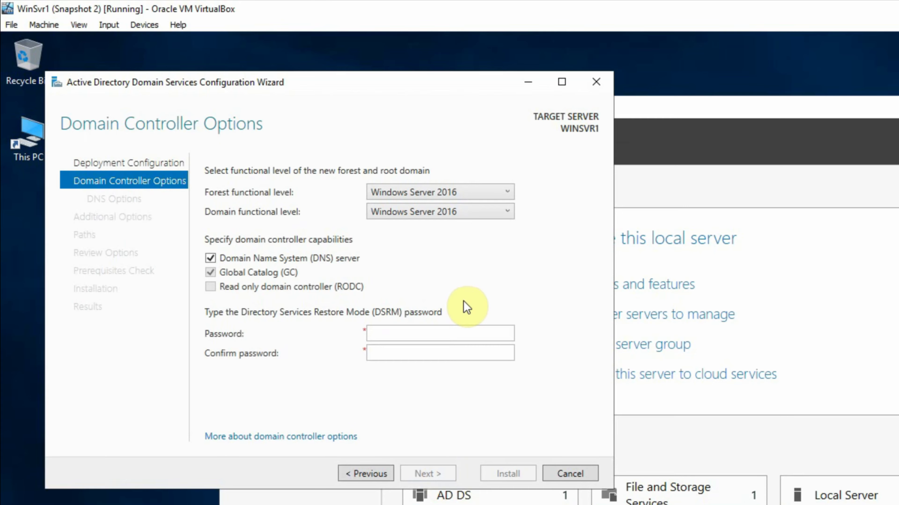
Enter and confirm the DSRM password, accepting default DNS options, NetBIOS name MANASH and folder paths
click(392, 333)
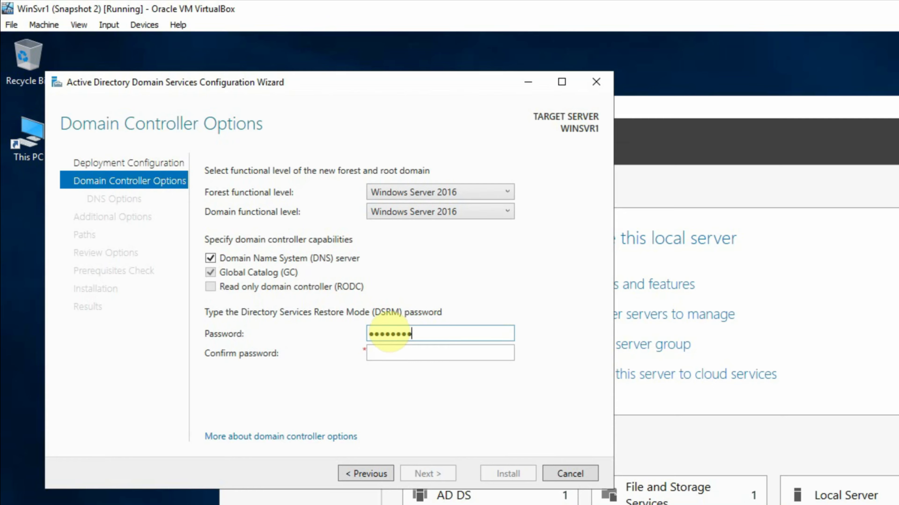
click(402, 351)
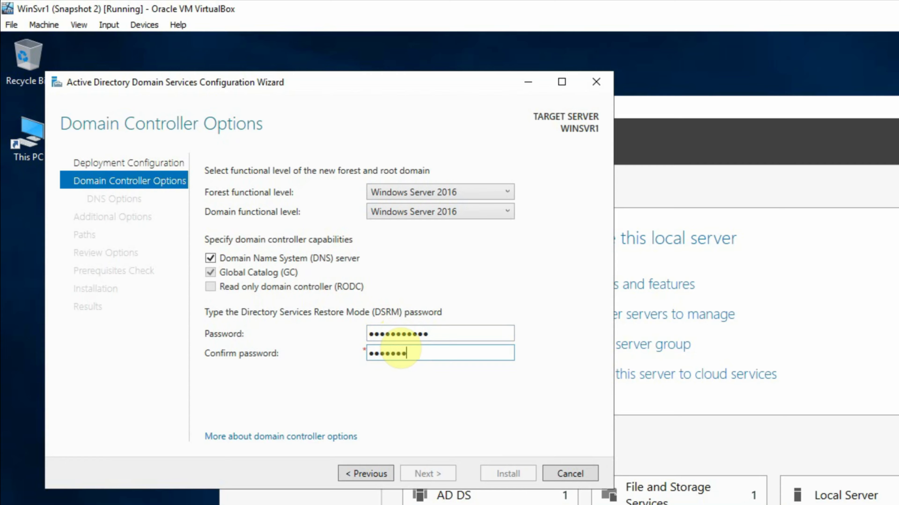
text(3)
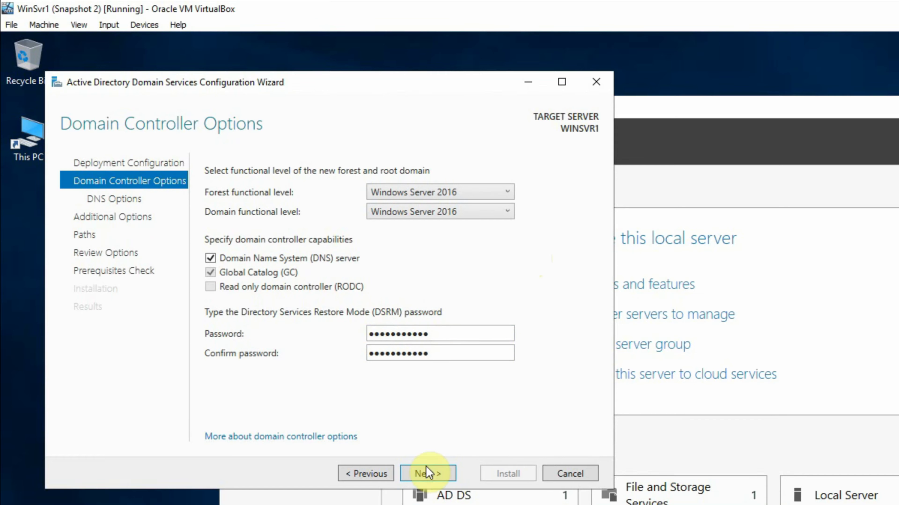
click(426, 474)
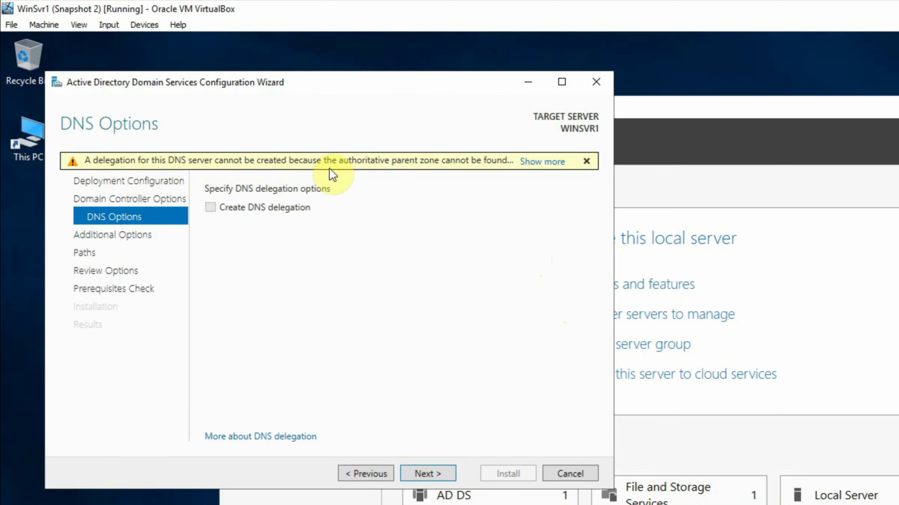
mouse_move(373, 167)
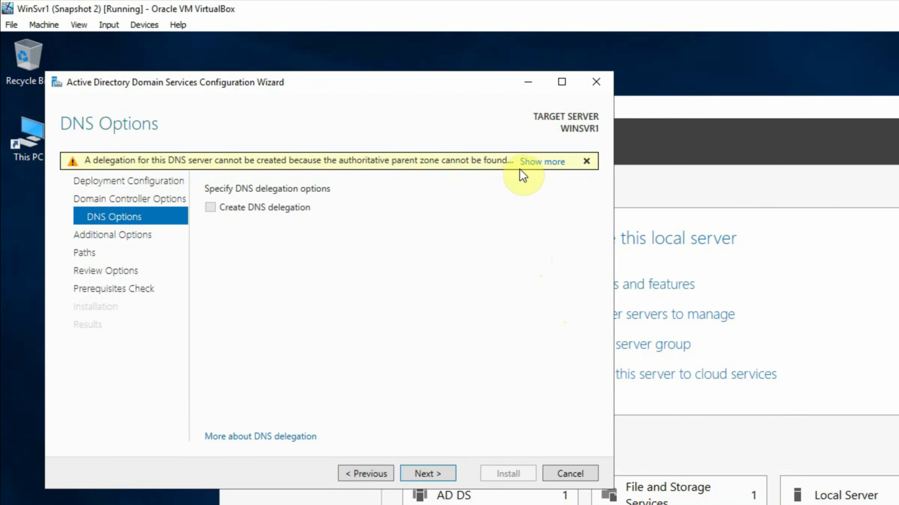
click(418, 473)
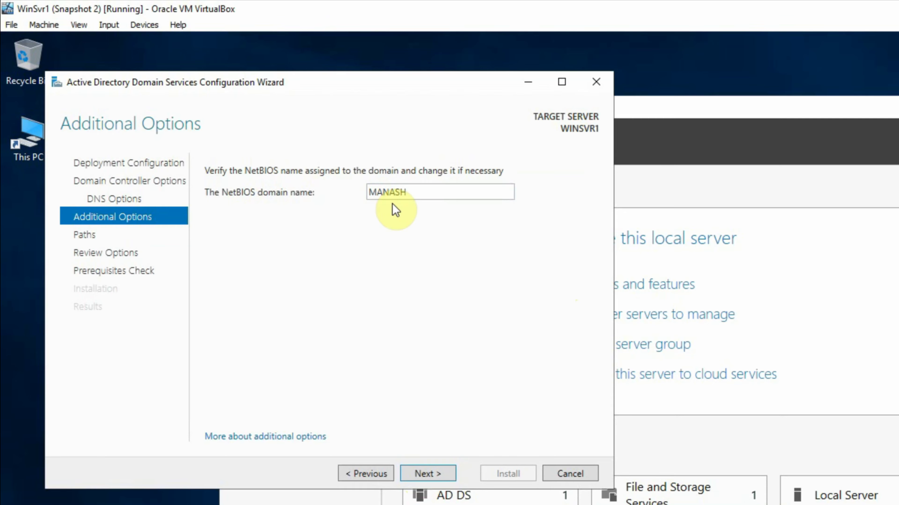
click(425, 474)
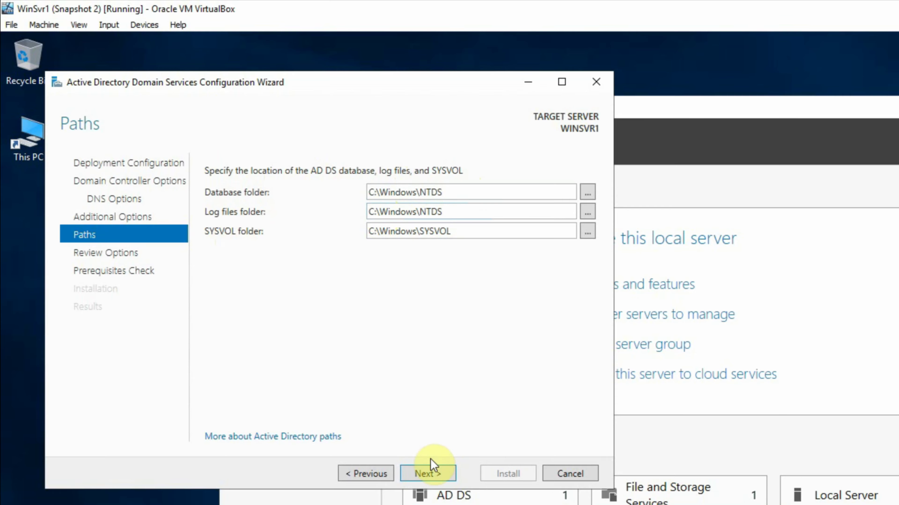
click(428, 473)
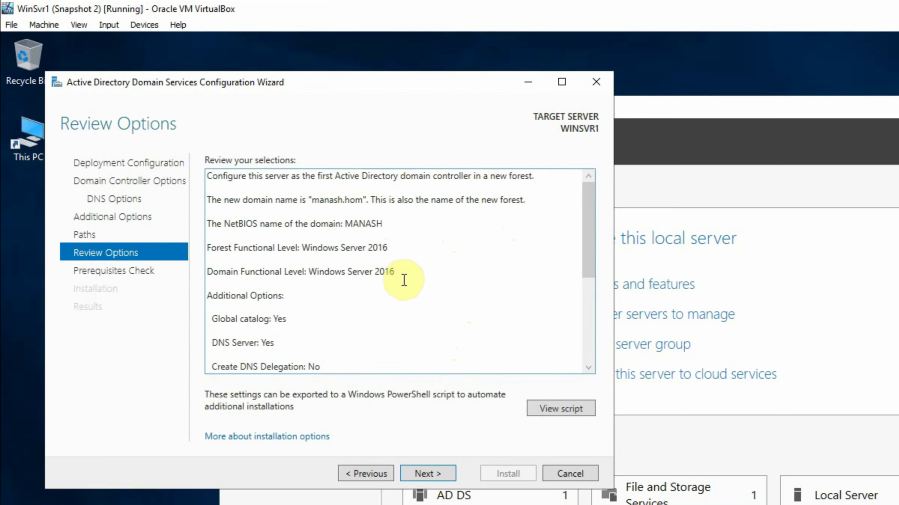
Pass the prerequisites check, install the manash.hom domain controller, and dismiss the sign-out notice
click(426, 476)
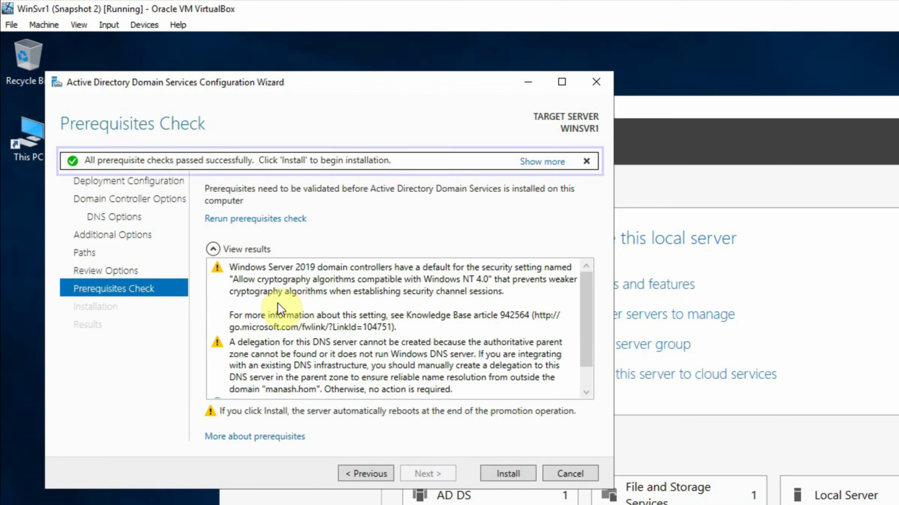
scroll(408, 304, down, 1)
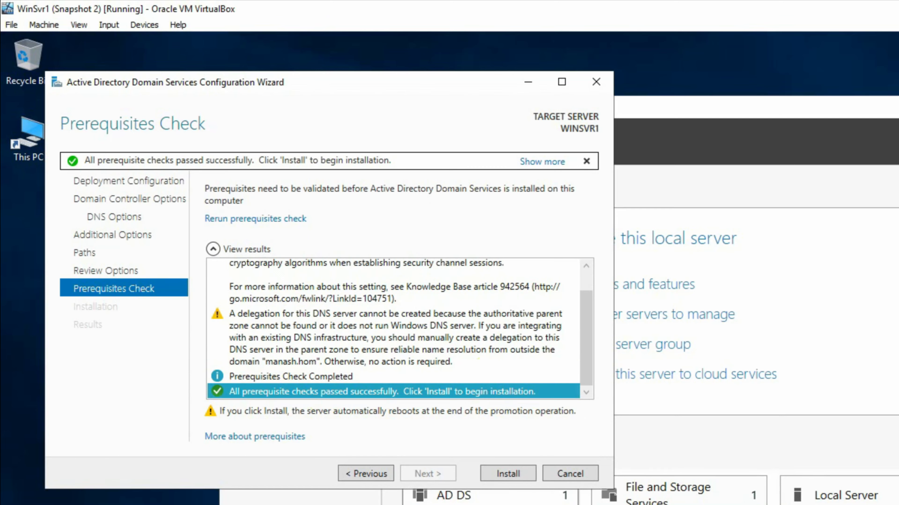
click(516, 475)
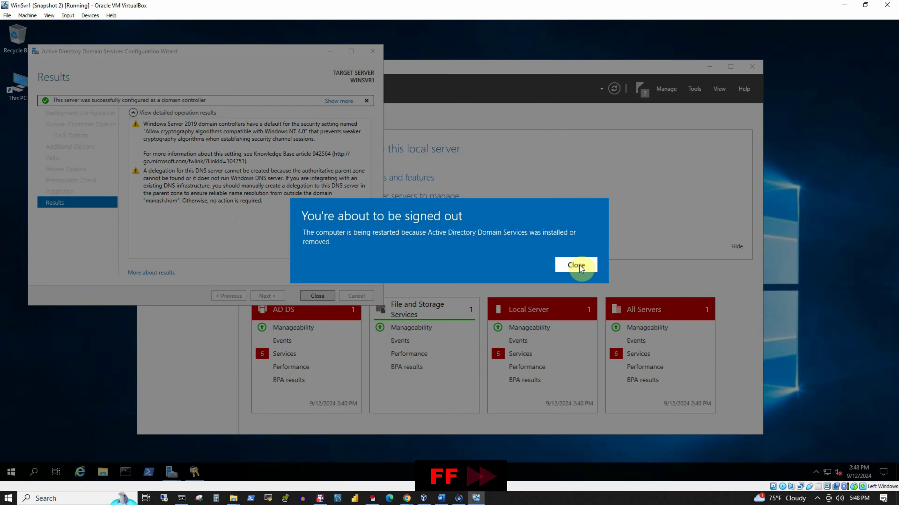
click(579, 265)
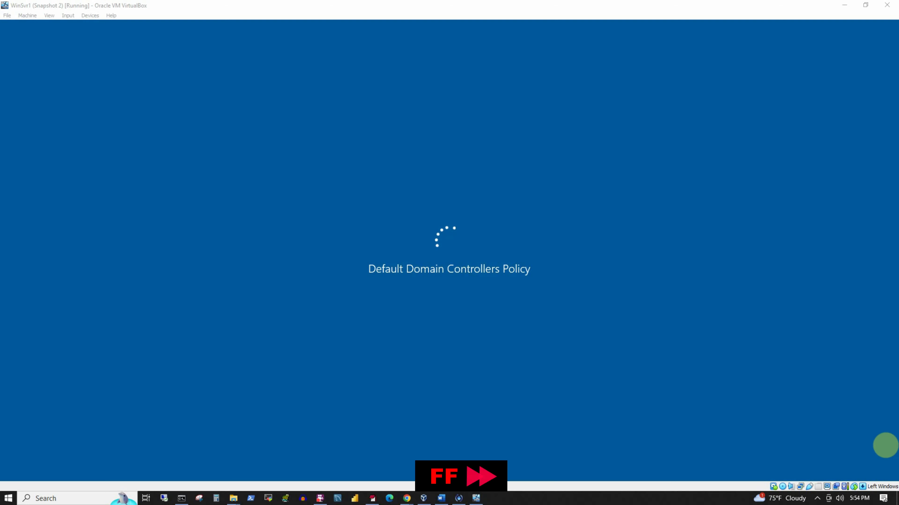
Send Ctrl-Alt-Del to the restarted VM and sign in as MANASH\Administrator with the account password
right_click(862, 487)
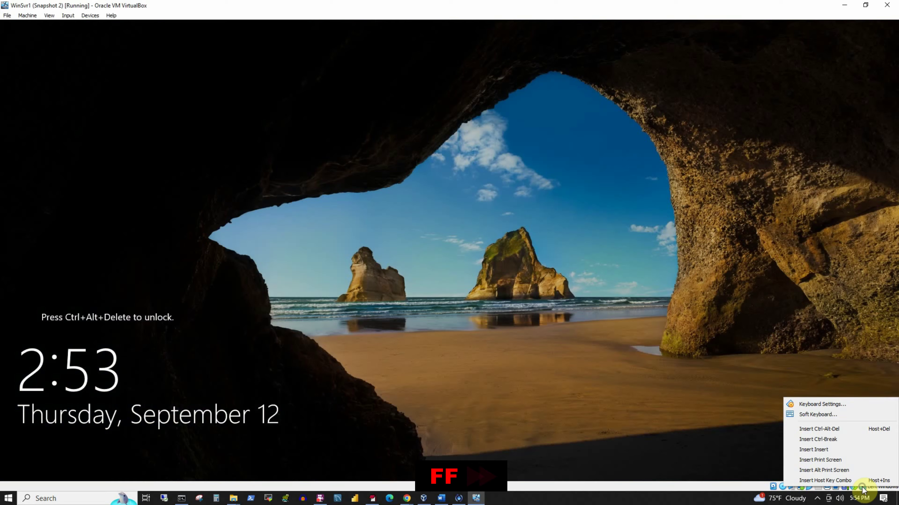
click(832, 429)
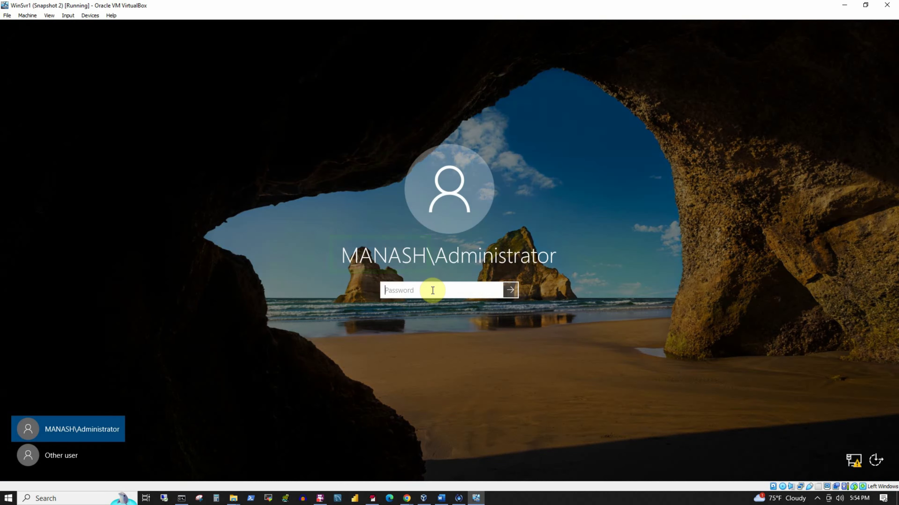
text(Pass)
click(509, 291)
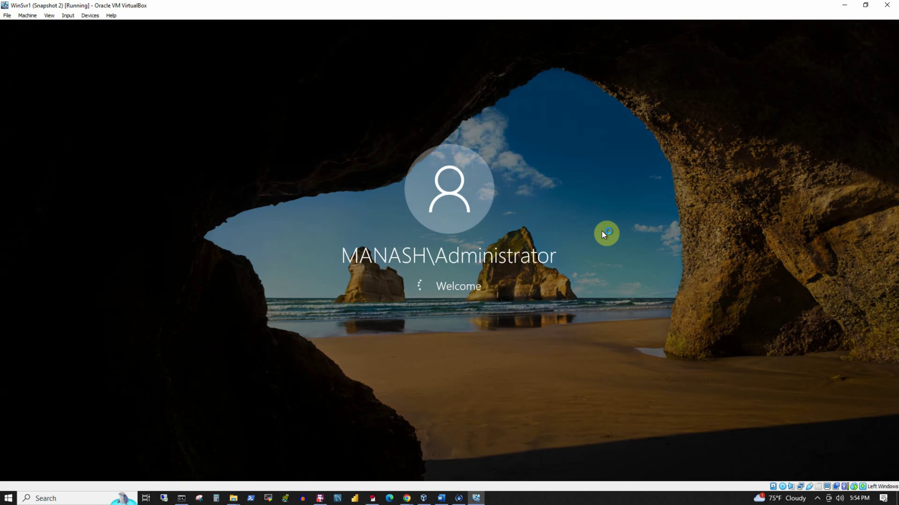
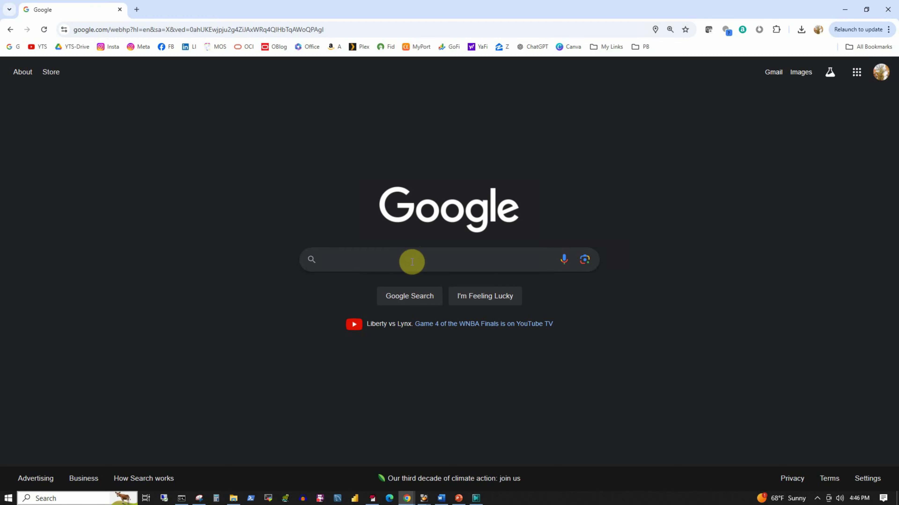
Google 'download windows 11 enterprise edition' and open the Evaluation Center result in a new tab
click(411, 259)
text(download windows 11 enterprise edition)
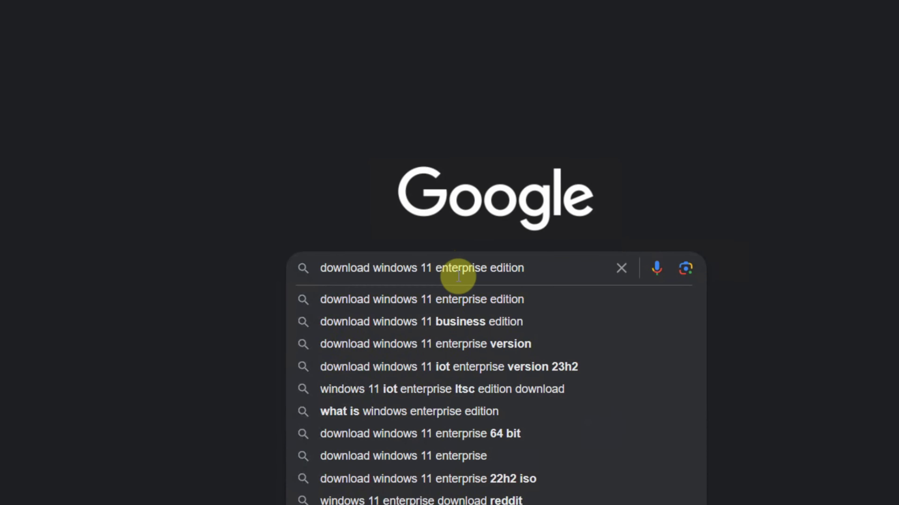
key(Return)
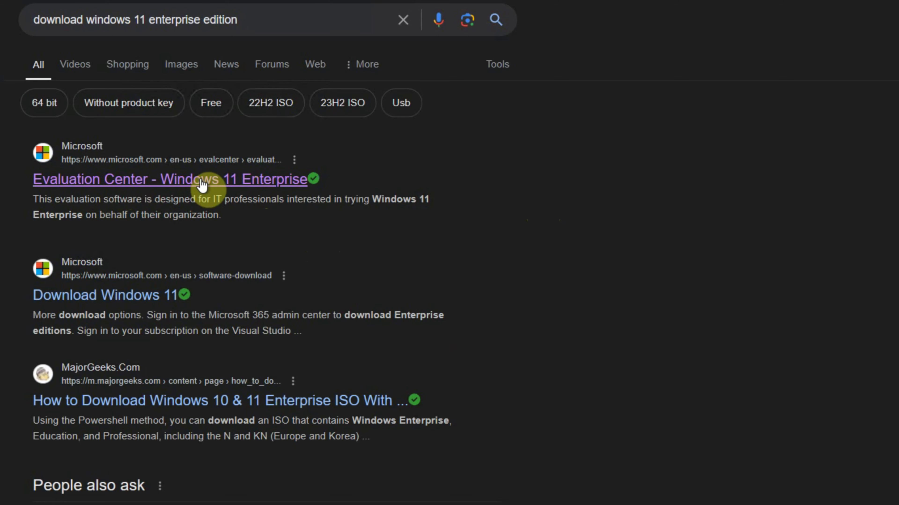
right_click(202, 183)
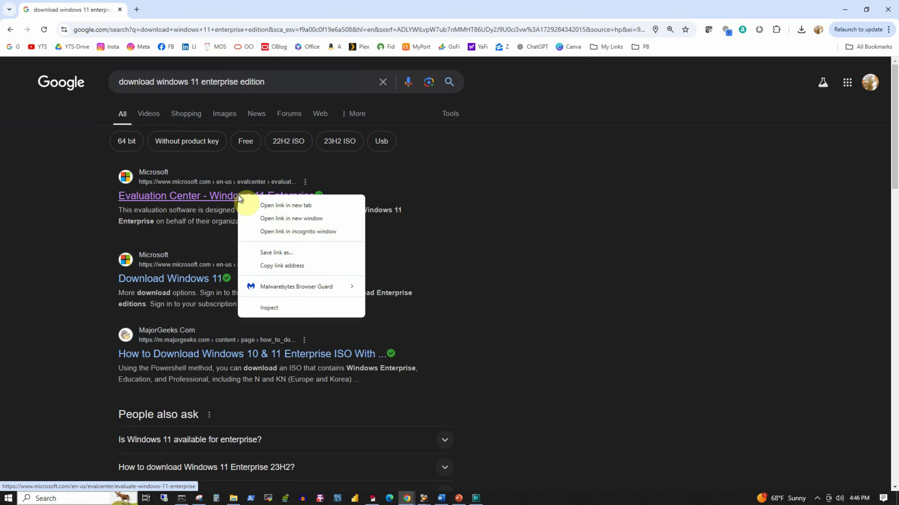
click(272, 205)
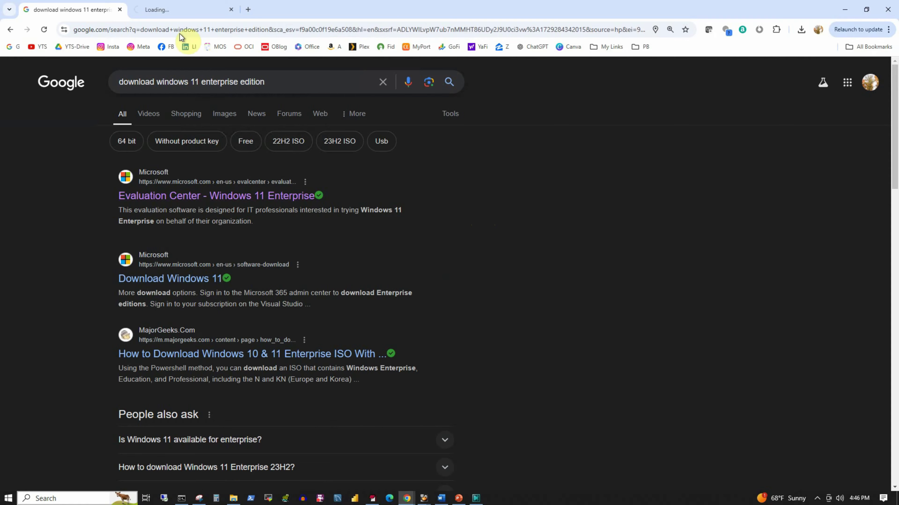
click(172, 11)
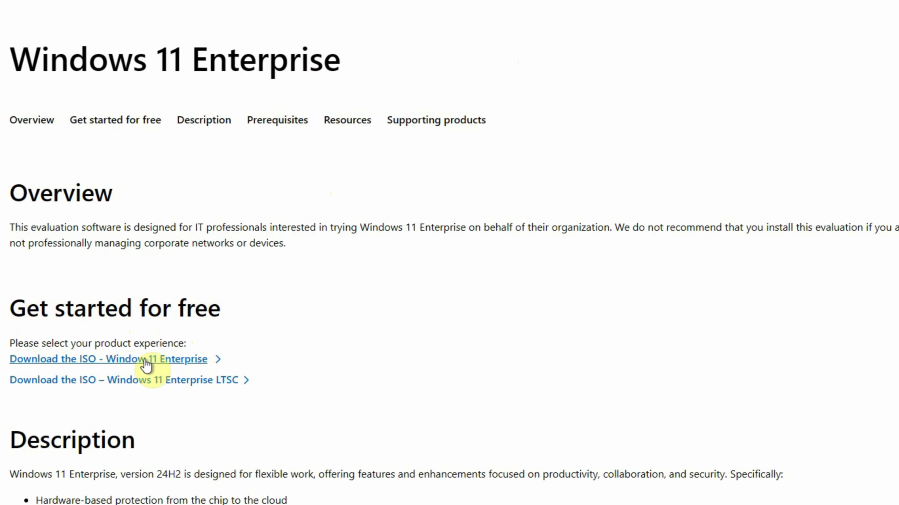
Choose the Windows 11 Enterprise ISO download and submit the free-trial registration form
click(155, 361)
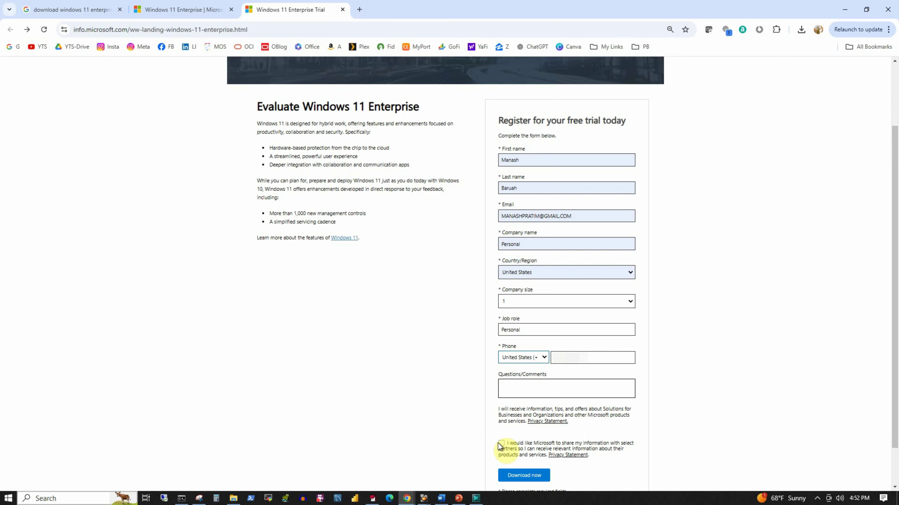
click(525, 478)
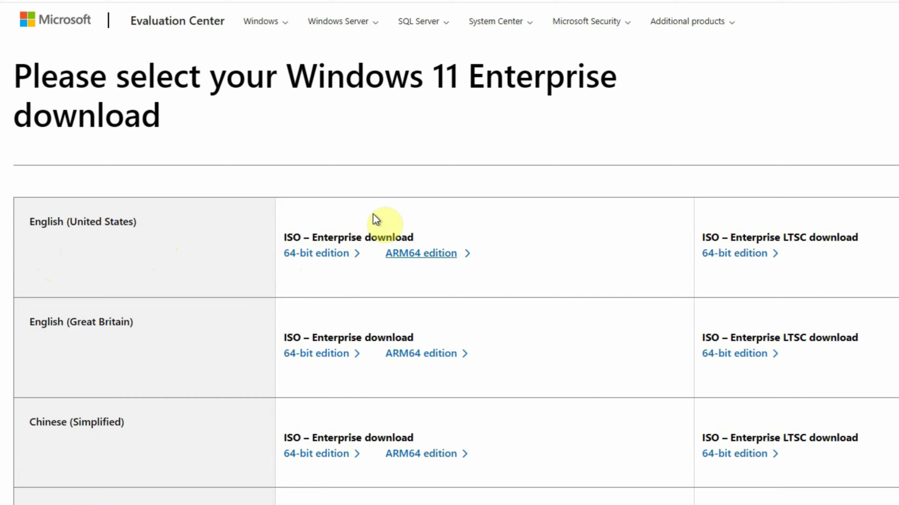
Start the English (United States) 64-bit ISO download, check its progress, then cancel it
click(326, 260)
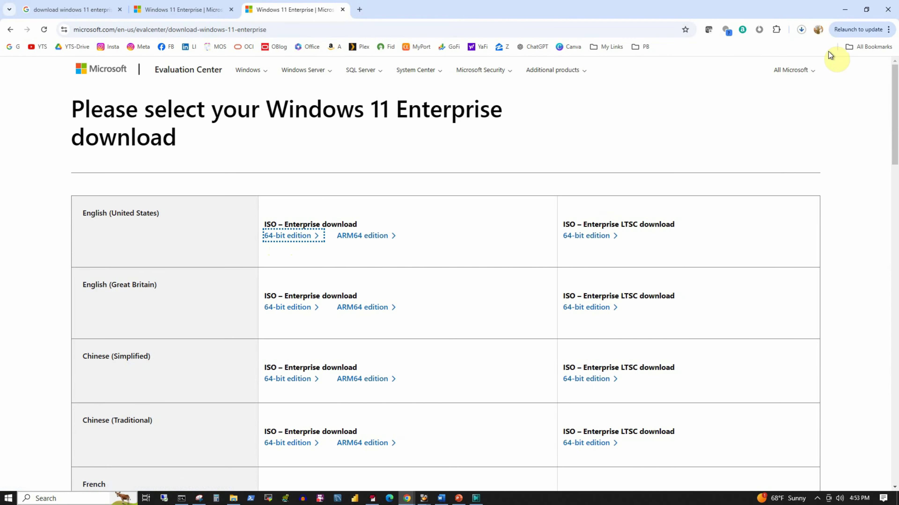
click(803, 31)
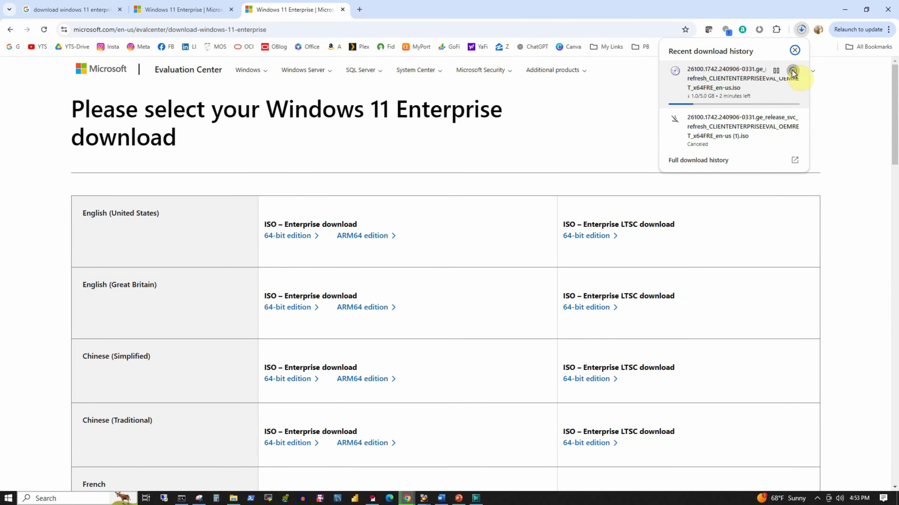
click(792, 72)
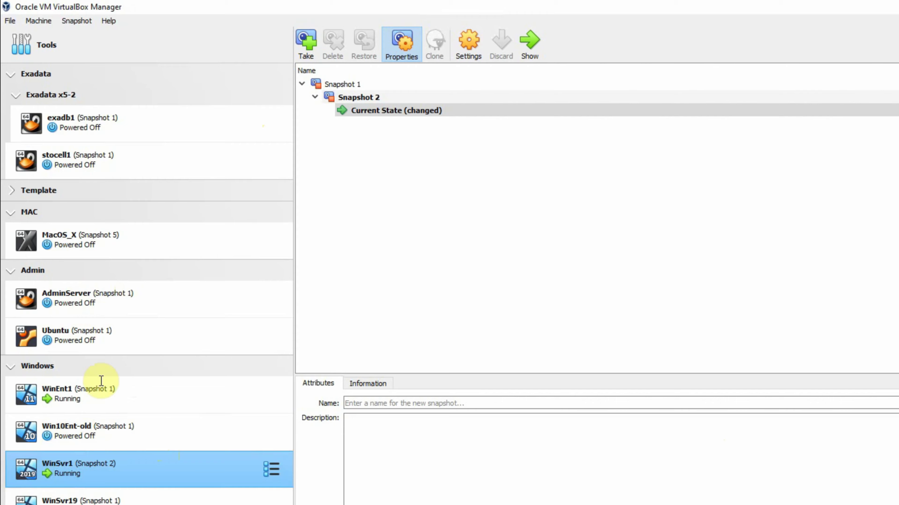
Begin a new machine named Win11EE in D:\VirtualMachines and review its 4096 MB, 2-processor hardware
click(42, 20)
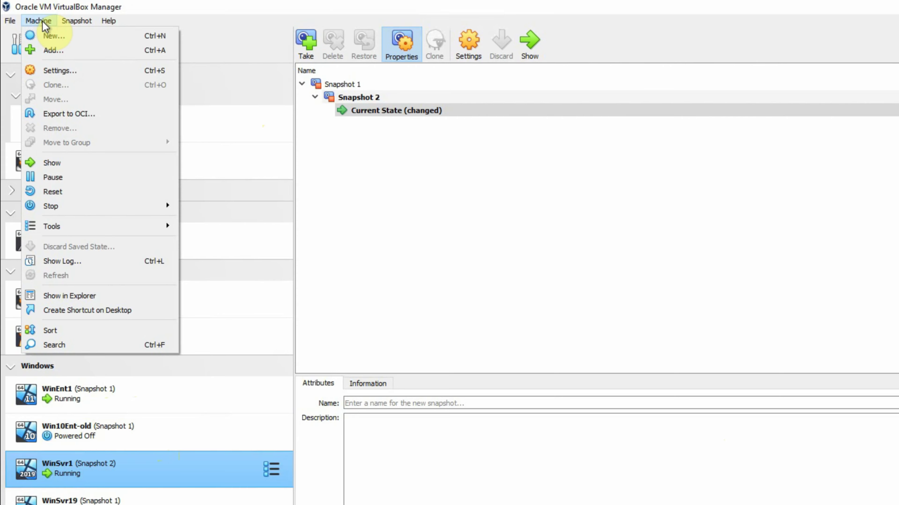
click(54, 36)
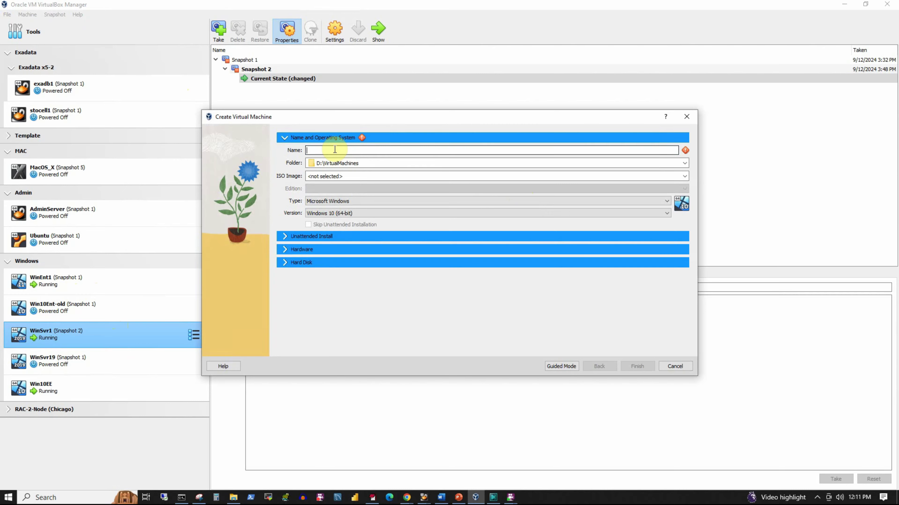
text(Win11)
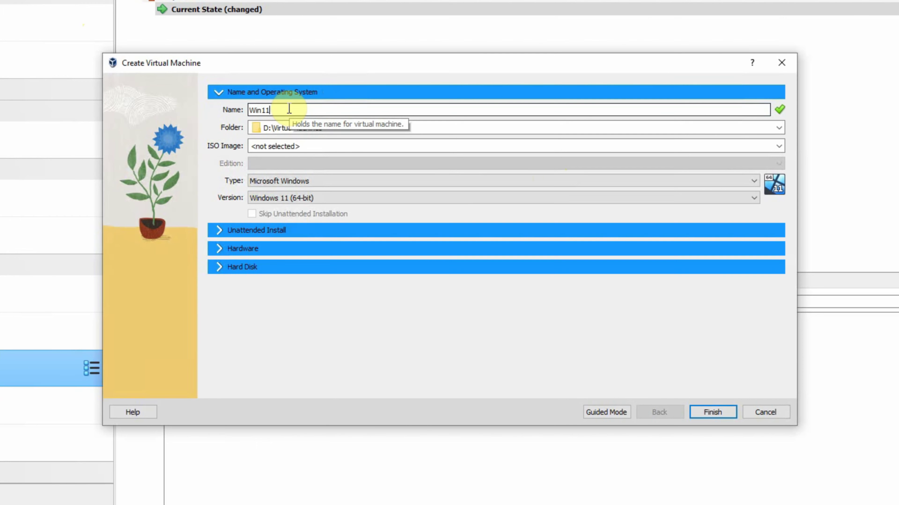
text(EE)
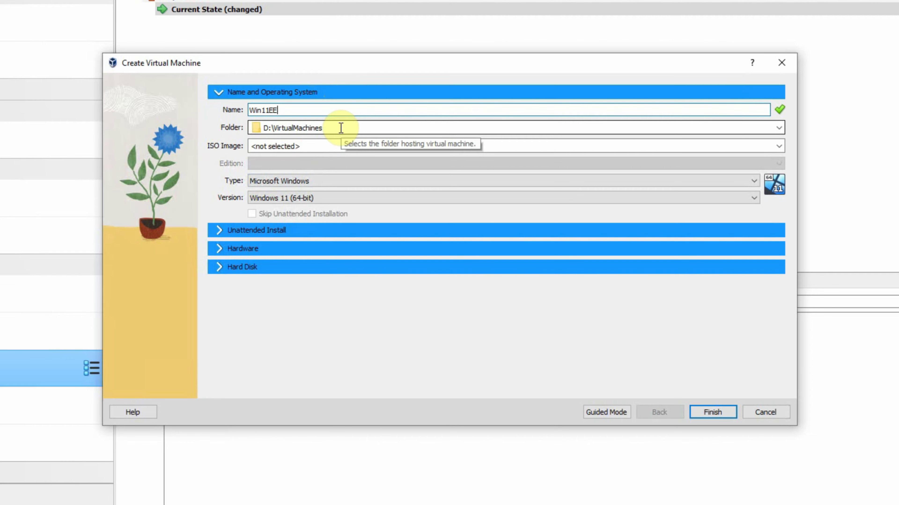
click(778, 129)
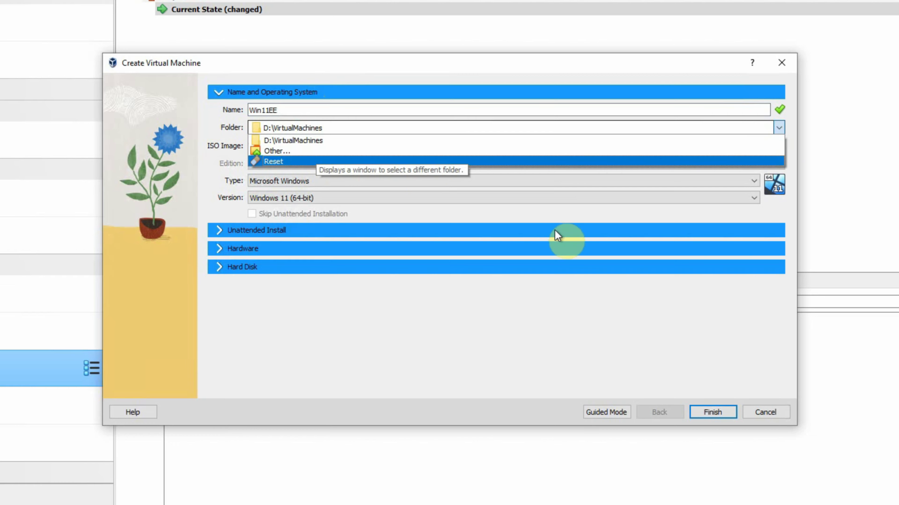
click(549, 216)
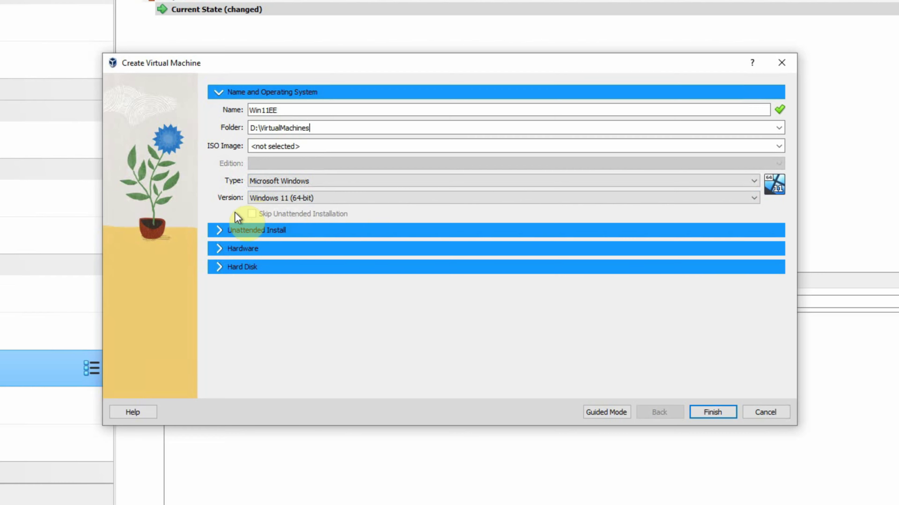
click(220, 249)
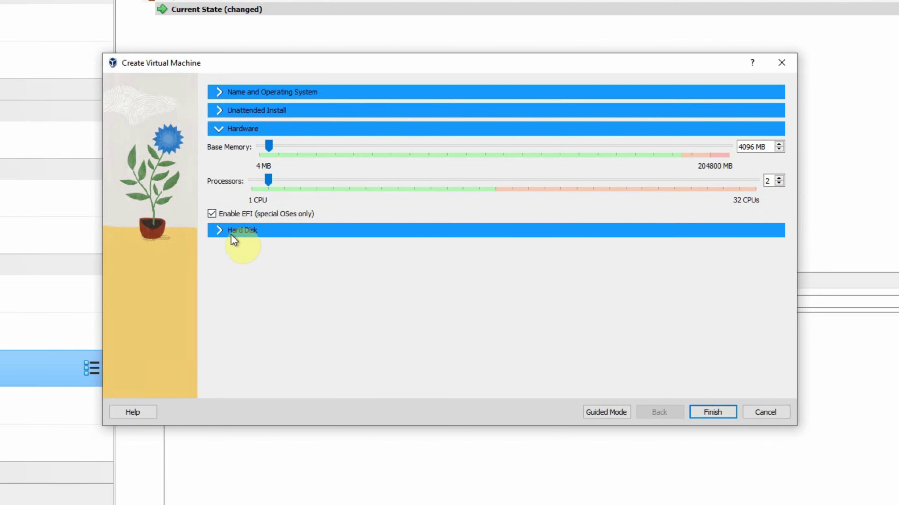
Keep the newly created 80 GB virtual hard disk as a VDI file, Win11EE.vdi
click(218, 232)
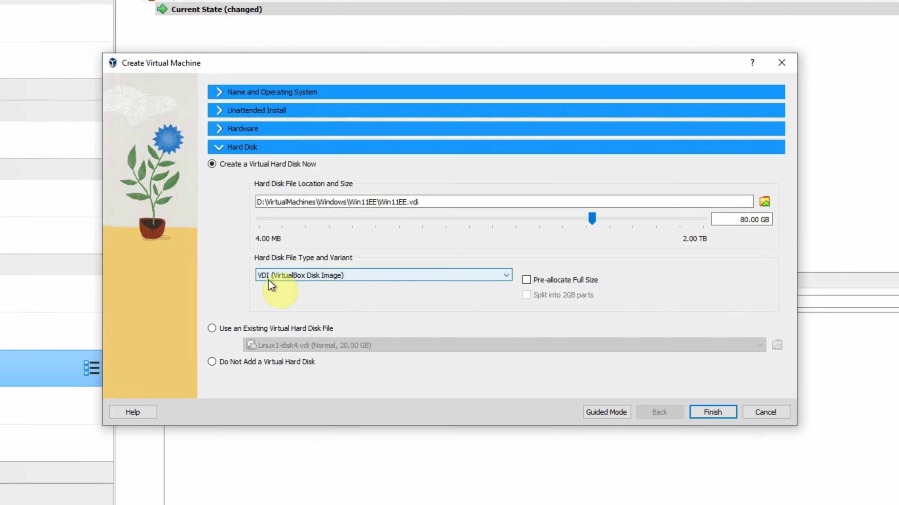
click(369, 277)
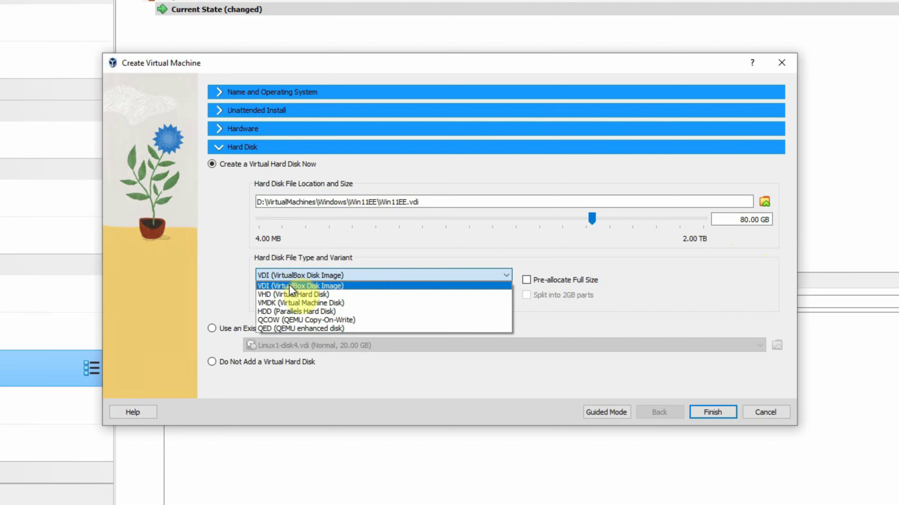
click(666, 297)
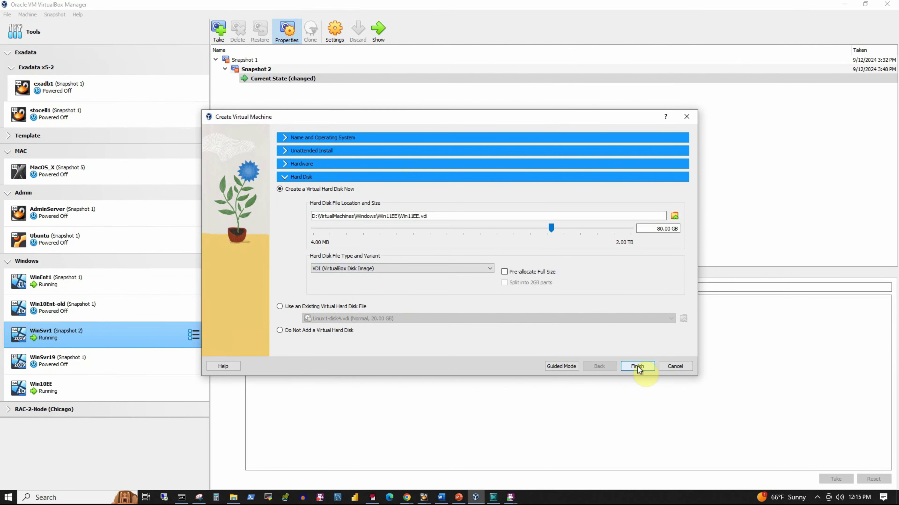
Finish creating Win11EE and bring up its Settings dialog
click(637, 367)
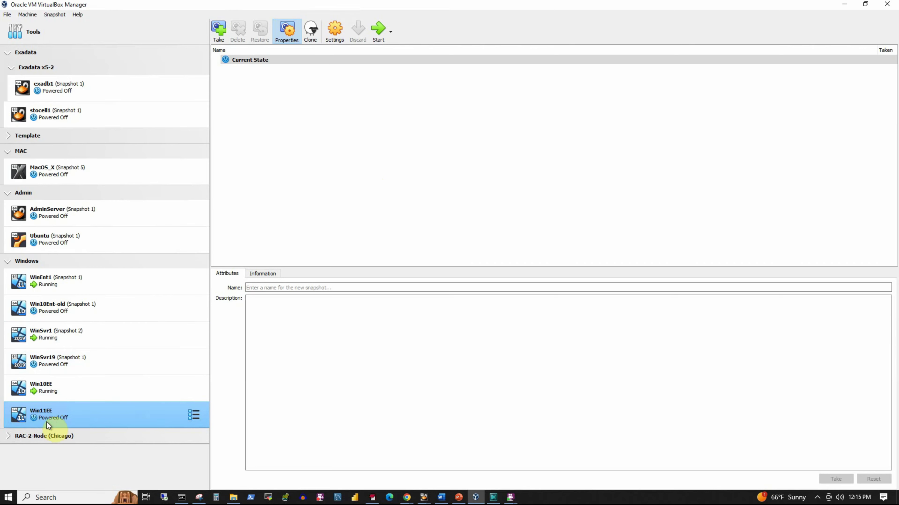
click(335, 31)
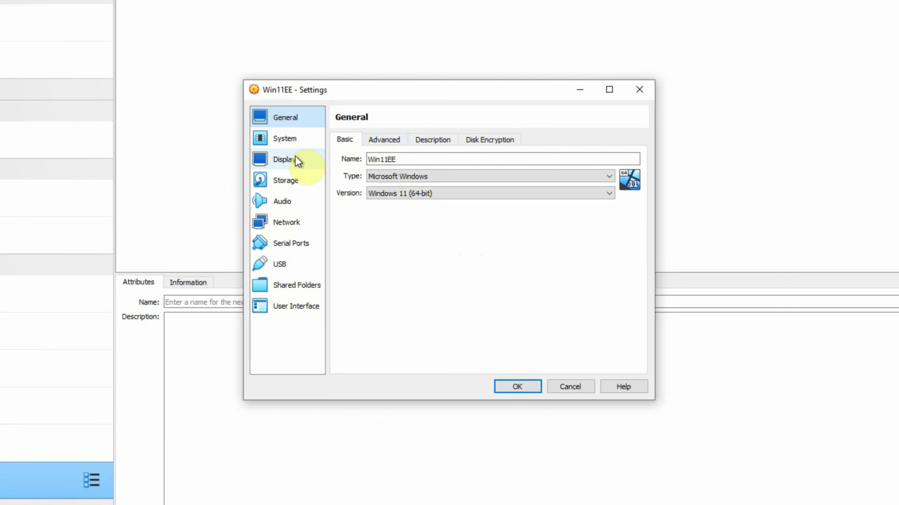
Remove Floppy from Win11EE's motherboard boot order and disable Secure Boot
click(283, 138)
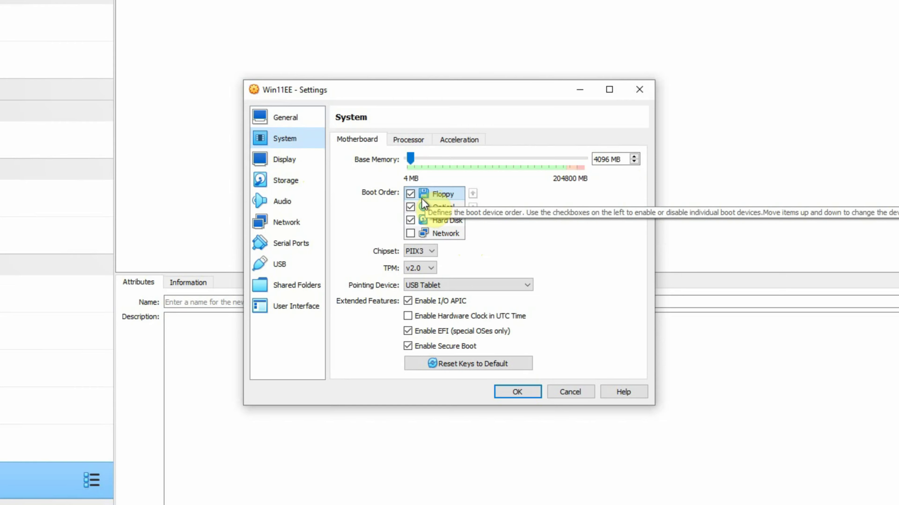
click(410, 194)
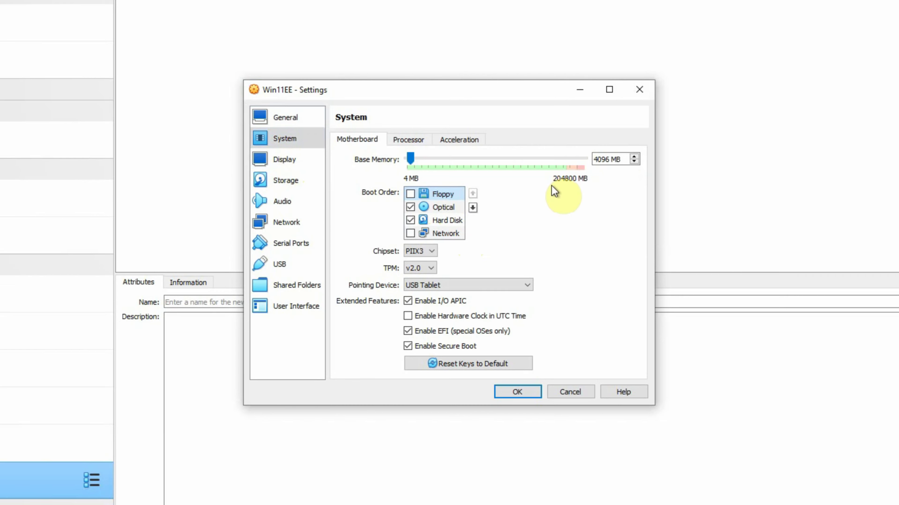
click(412, 365)
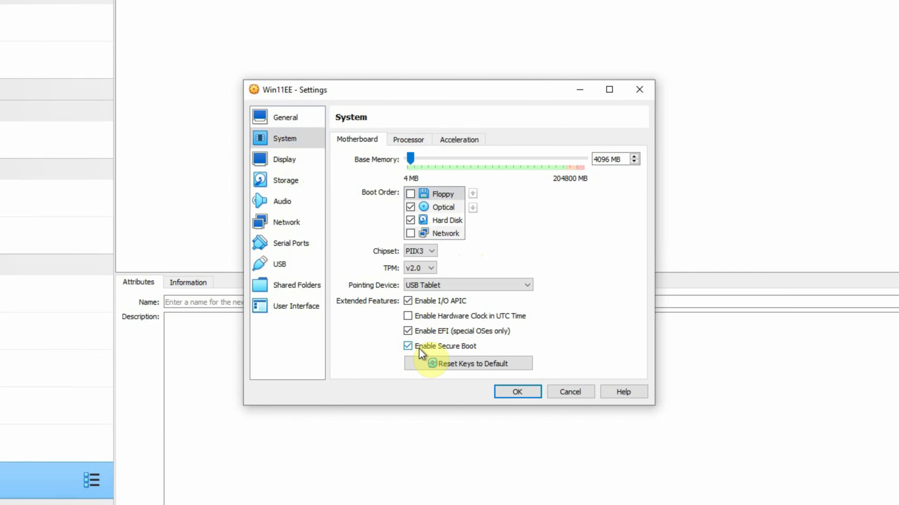
click(408, 346)
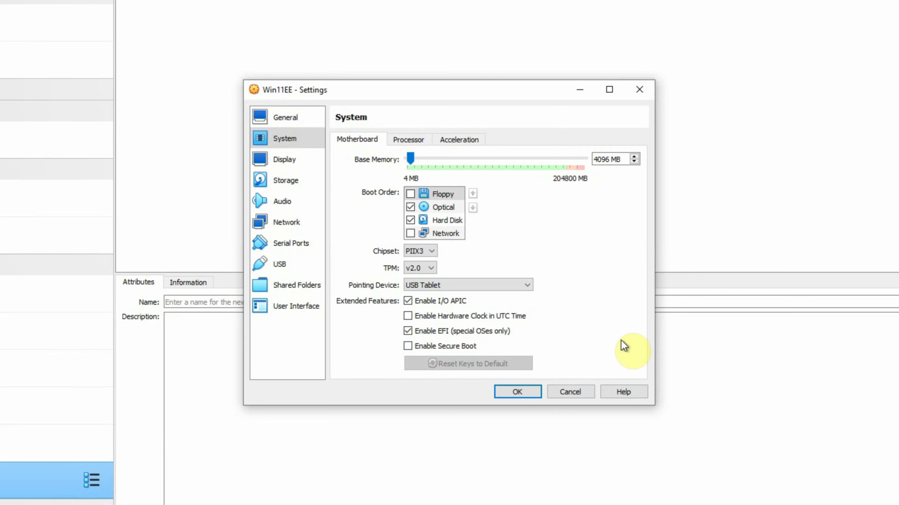
click(290, 183)
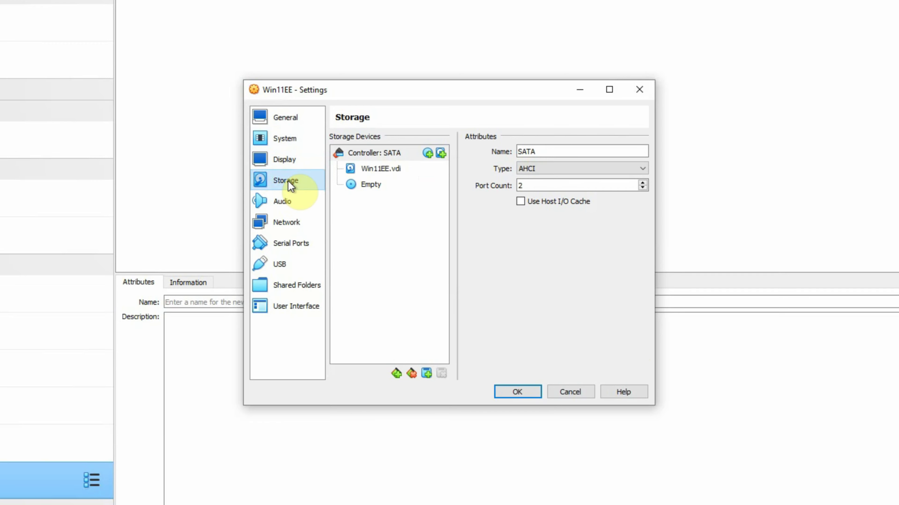
Mount the 5.02 GB Windows 11 Enterprise ISO in Win11EE's empty optical drive
click(375, 157)
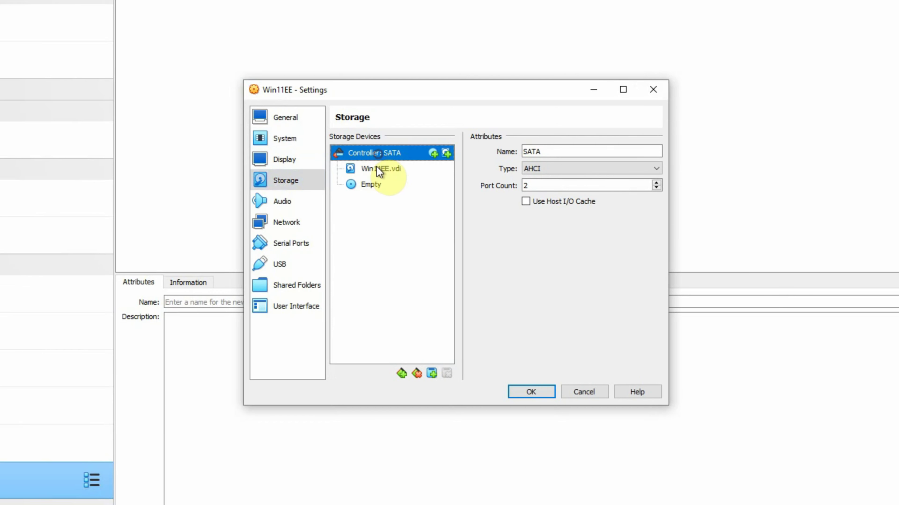
click(380, 170)
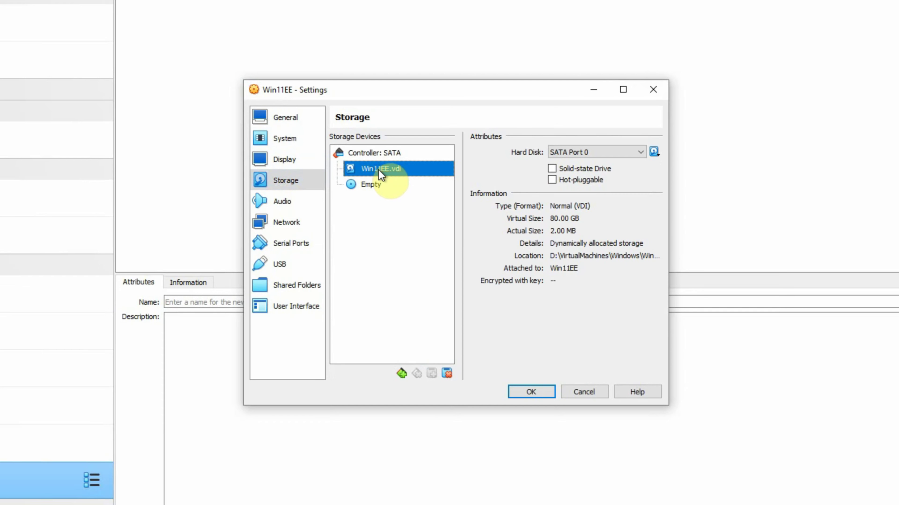
click(371, 193)
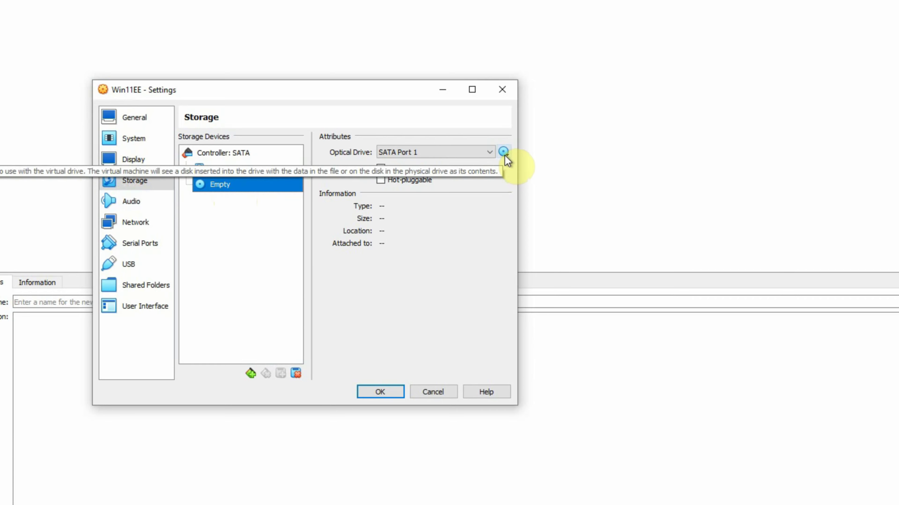
click(504, 154)
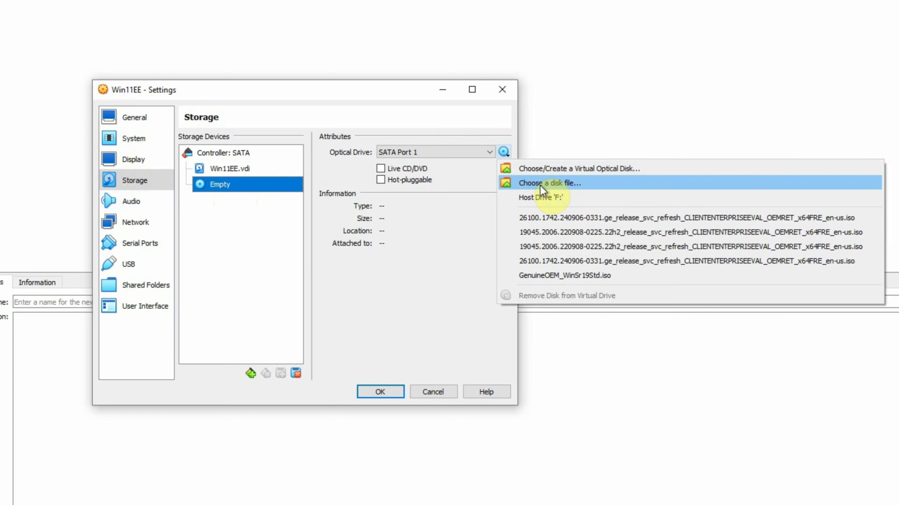
click(557, 186)
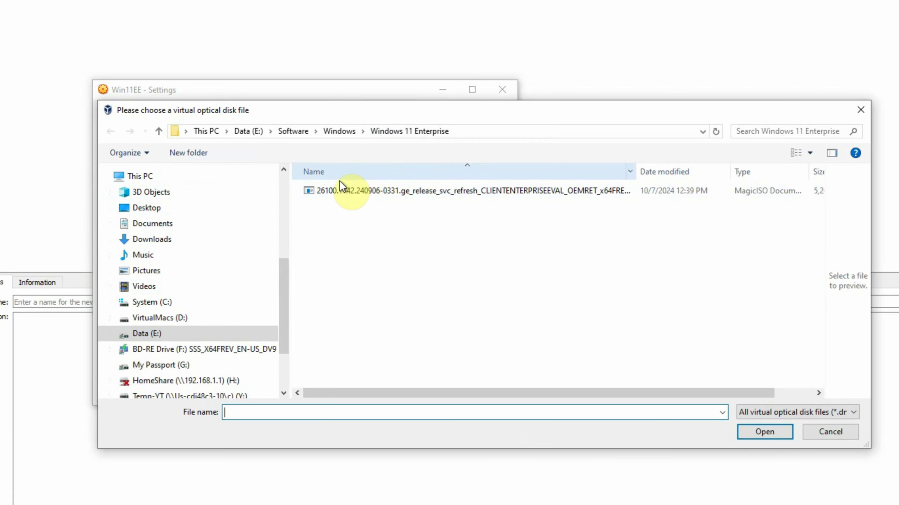
click(356, 193)
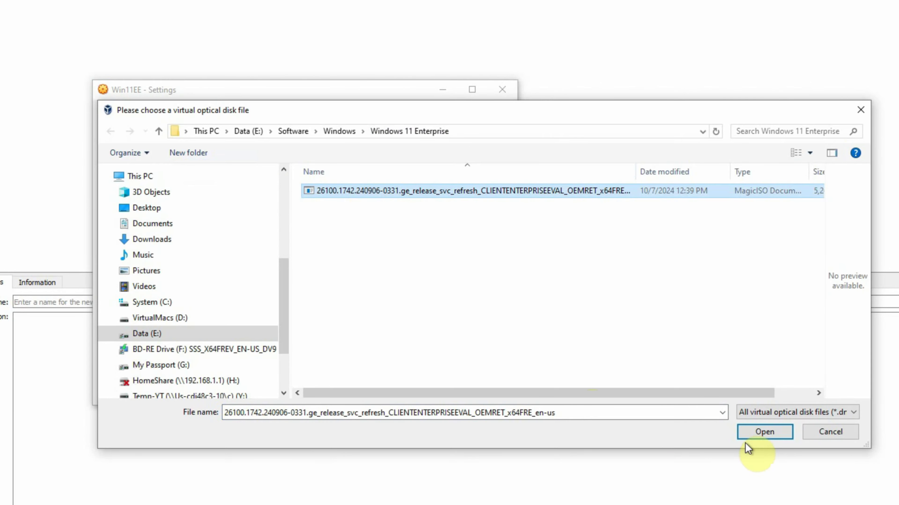
click(757, 432)
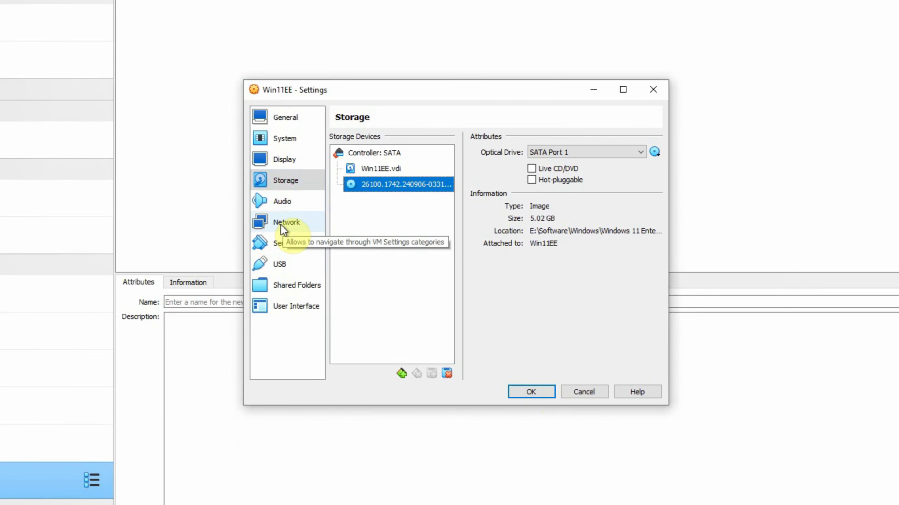
click(283, 226)
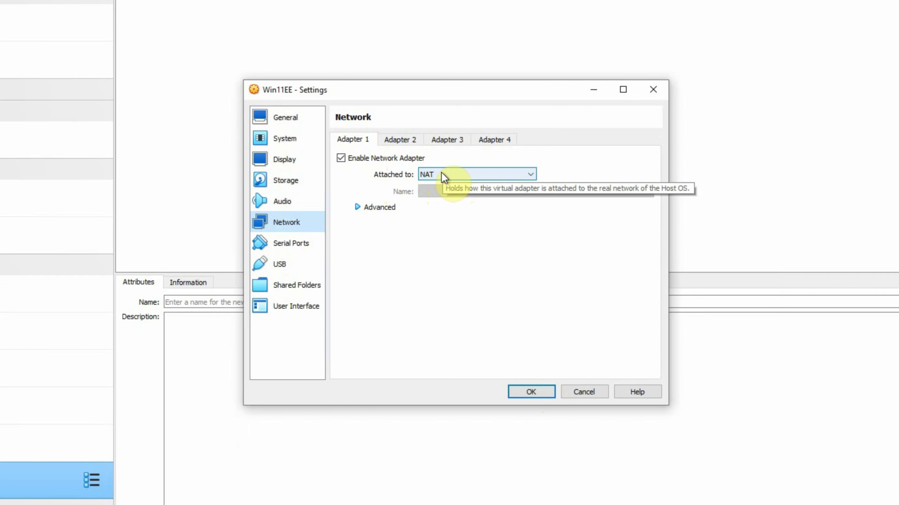
Bridge adapter 1 to Intel I350 Gigabit Connection #4 with promiscuous mode Allow All, and save
click(466, 179)
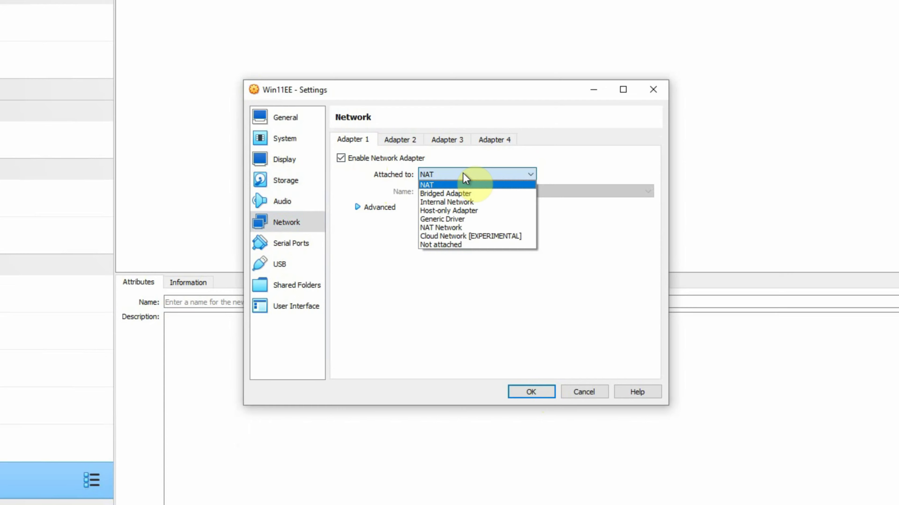
click(443, 194)
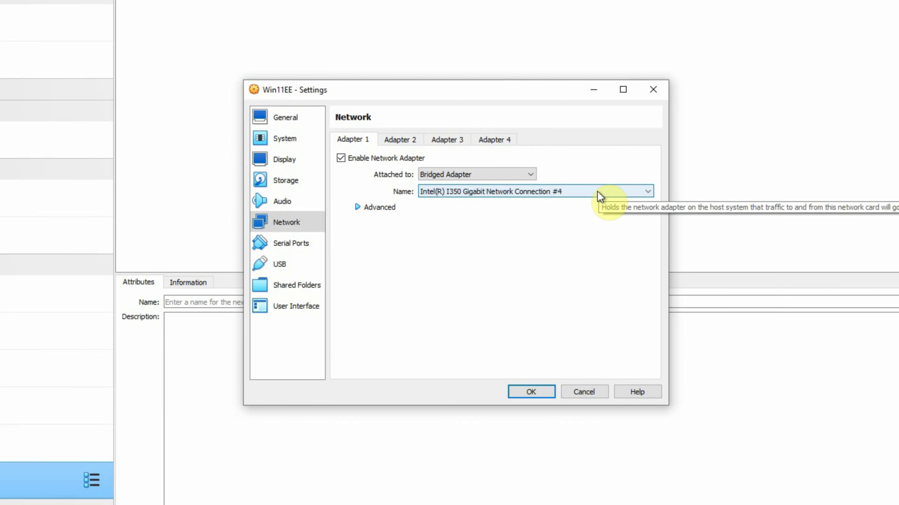
click(357, 208)
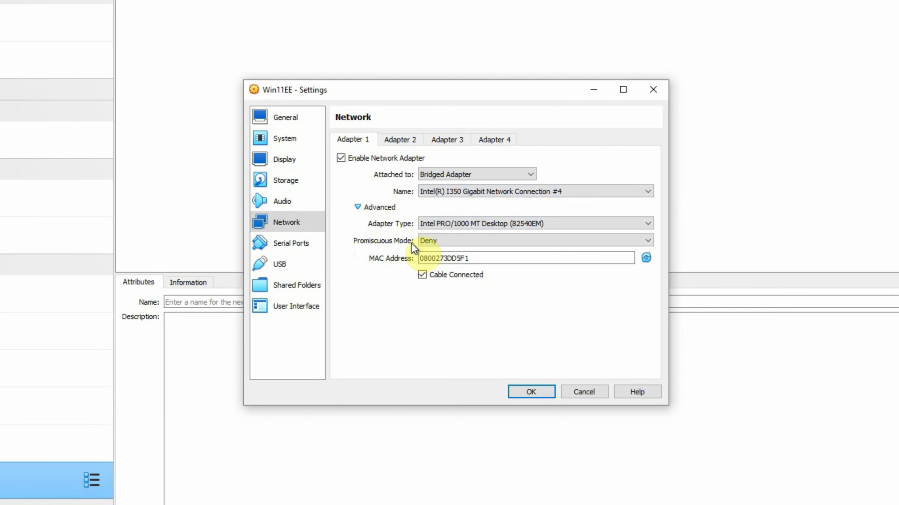
click(437, 241)
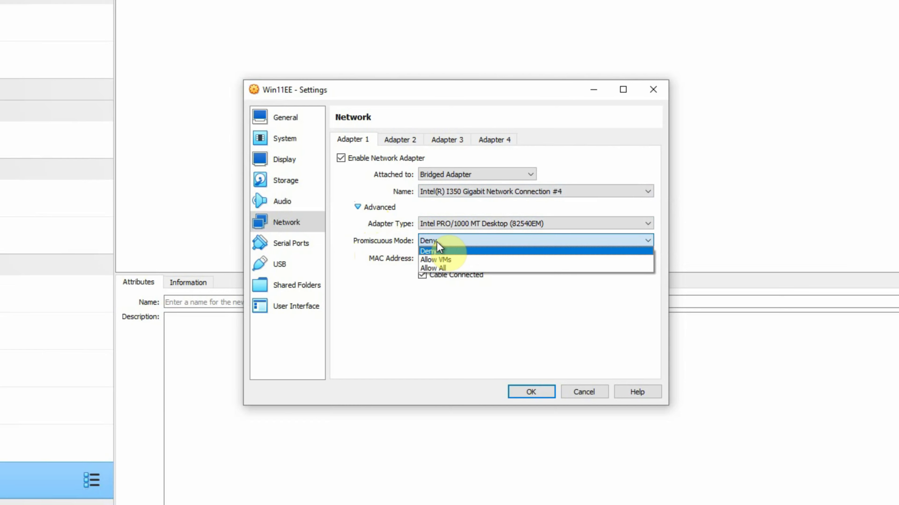
click(433, 268)
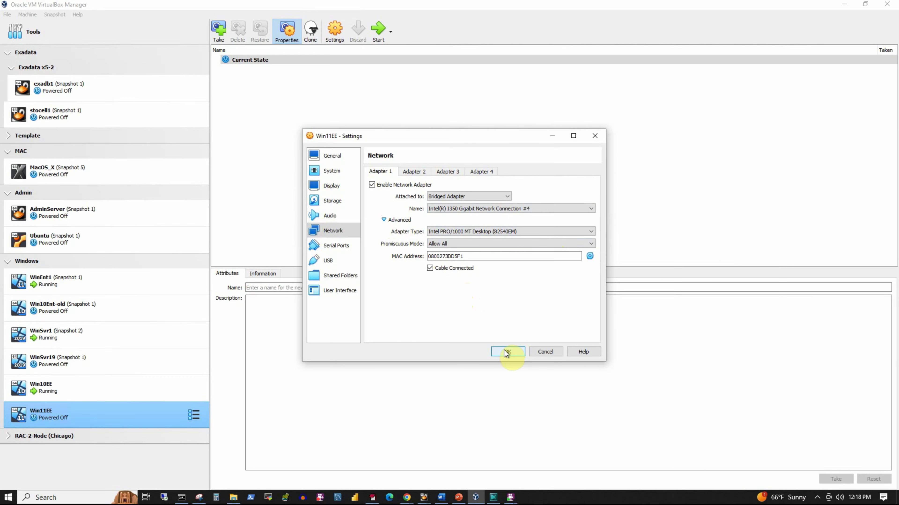
click(506, 352)
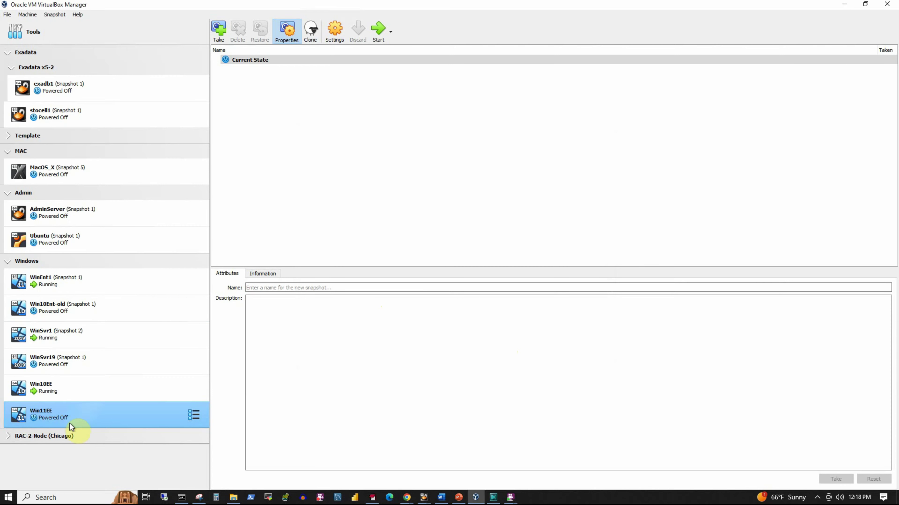
Boot Win11EE into Windows 11 Setup's language screen and reposition its window
click(378, 34)
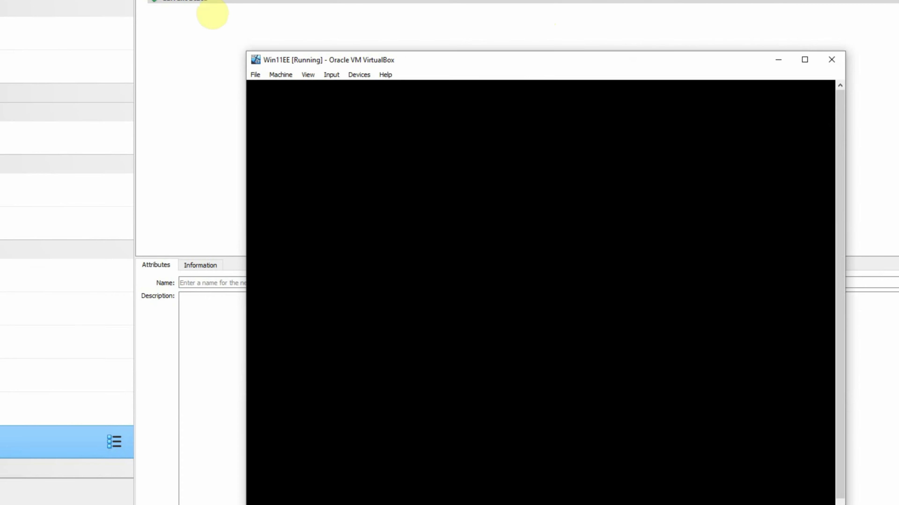
drag(495, 59, 385, 23)
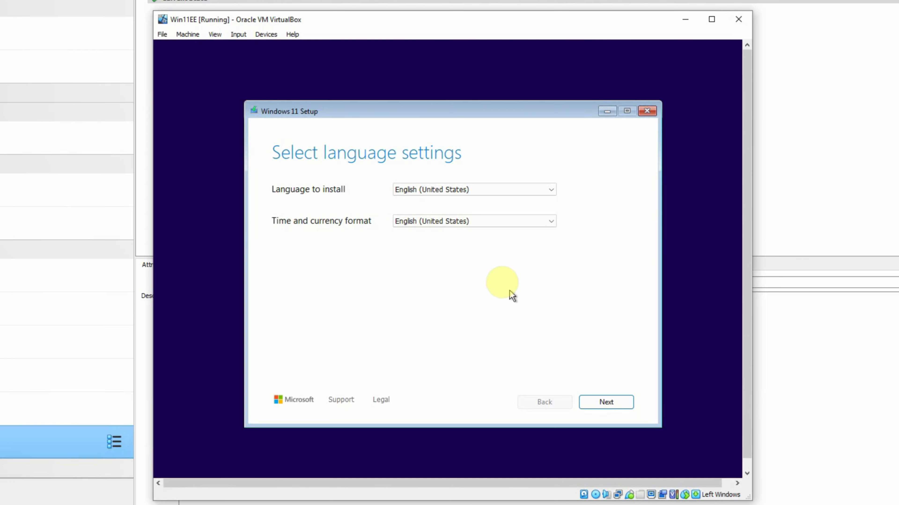
Accept the default language and US keyboard, choose a clean Windows 11 install, and accept the license terms
click(603, 401)
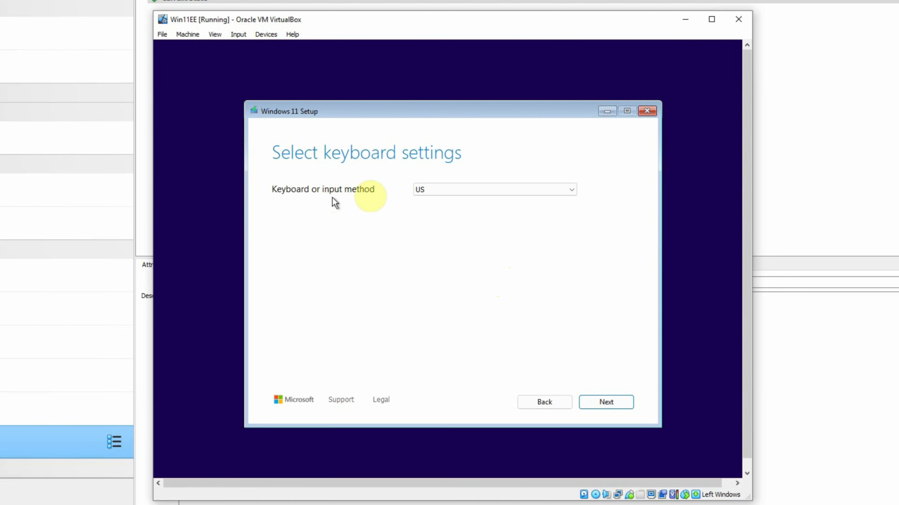
click(590, 393)
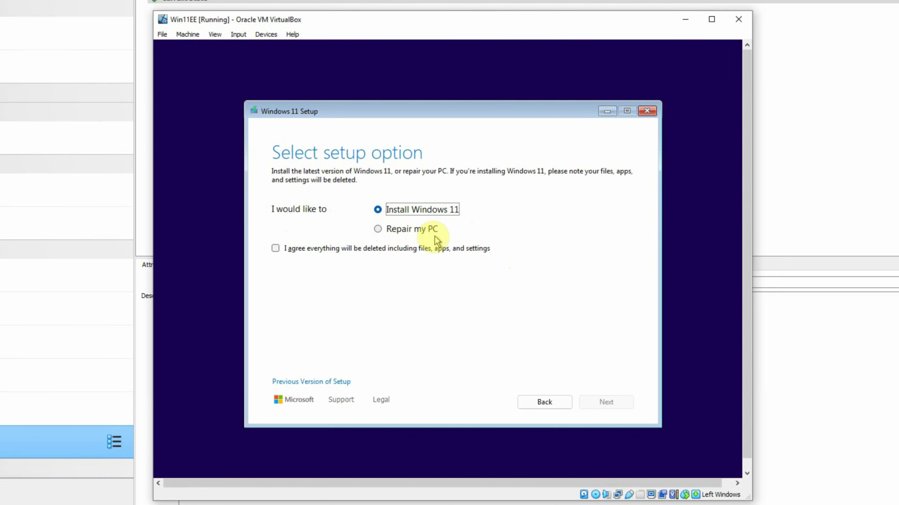
click(275, 249)
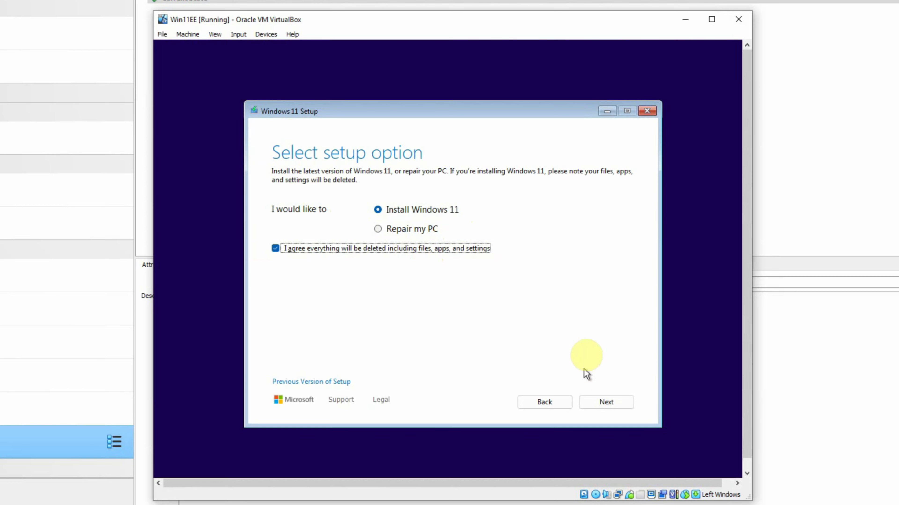
click(601, 403)
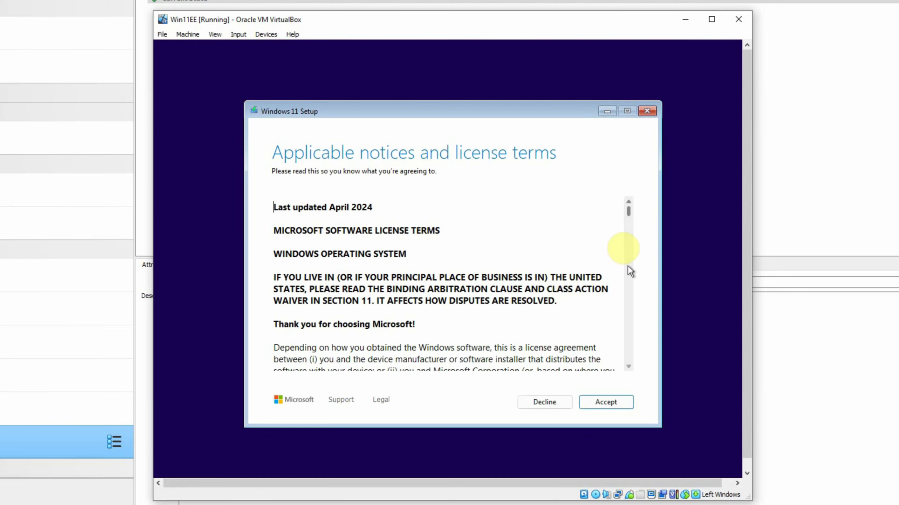
drag(629, 217, 632, 371)
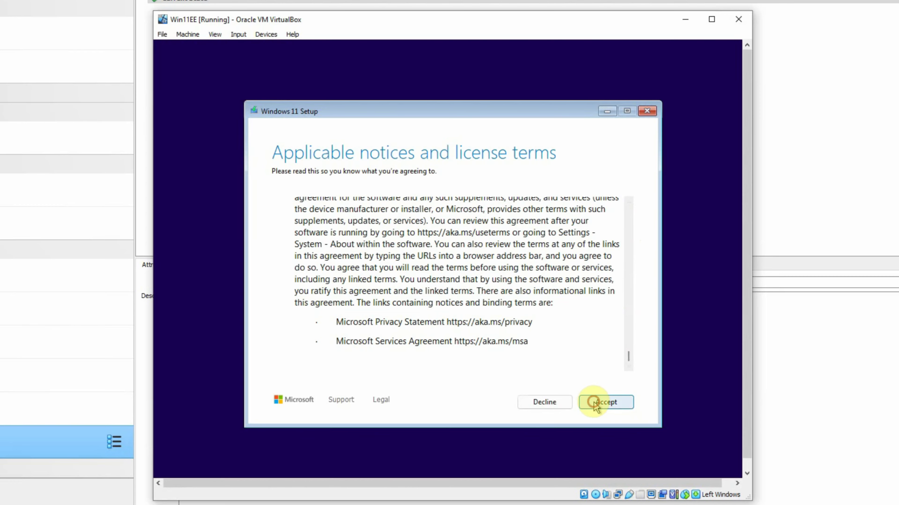
click(601, 403)
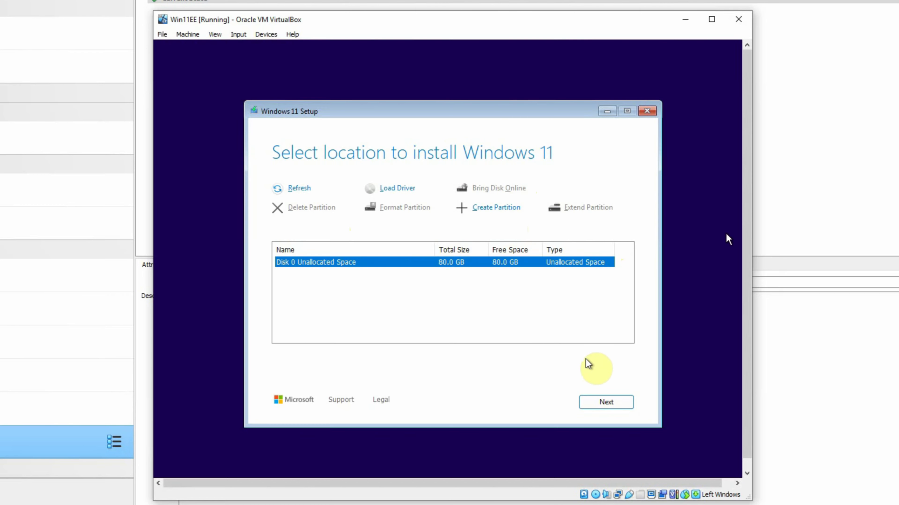
Install Windows 11 onto Disk 0's 80.0 GB unallocated space
click(599, 403)
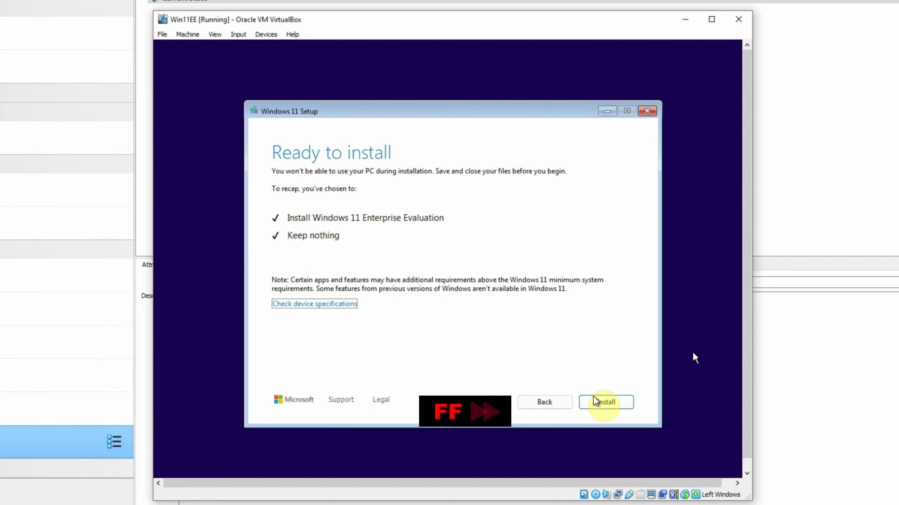
click(607, 404)
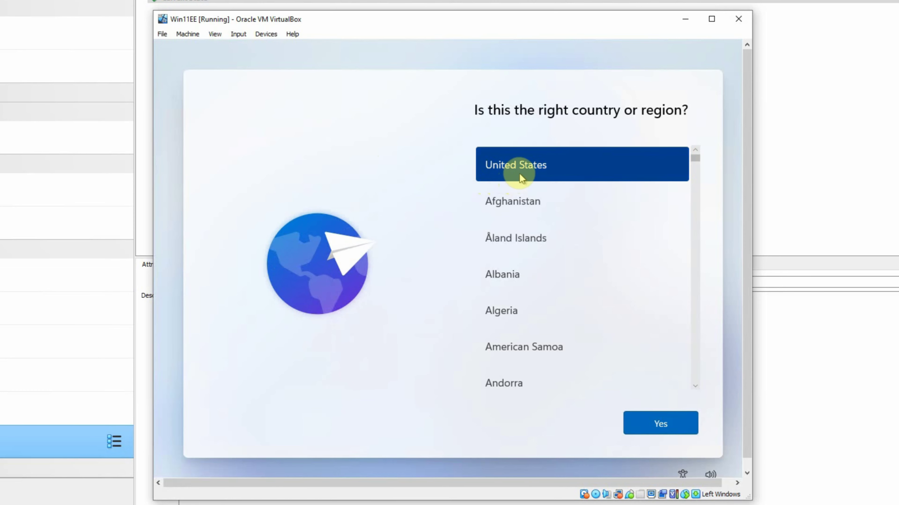
Confirm United States and the US keyboard, skip a second layout, and choose Domain join under sign-in options
click(660, 426)
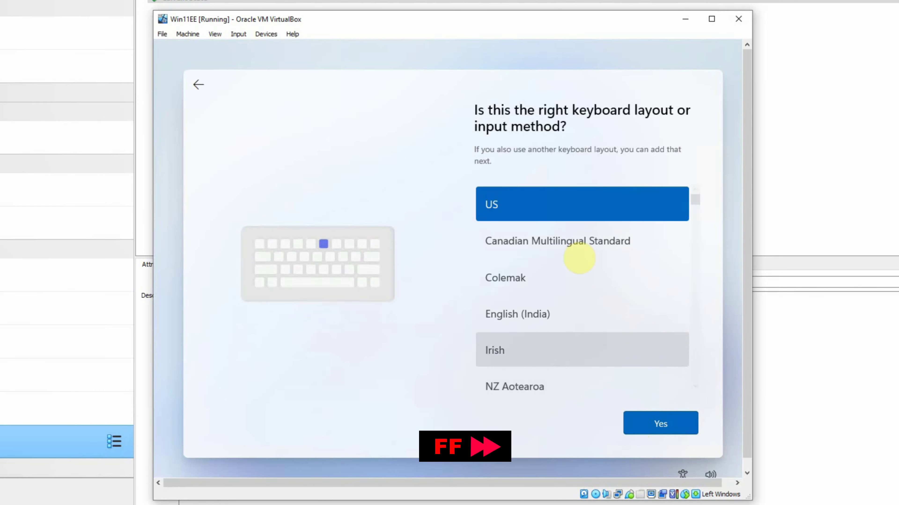
click(660, 425)
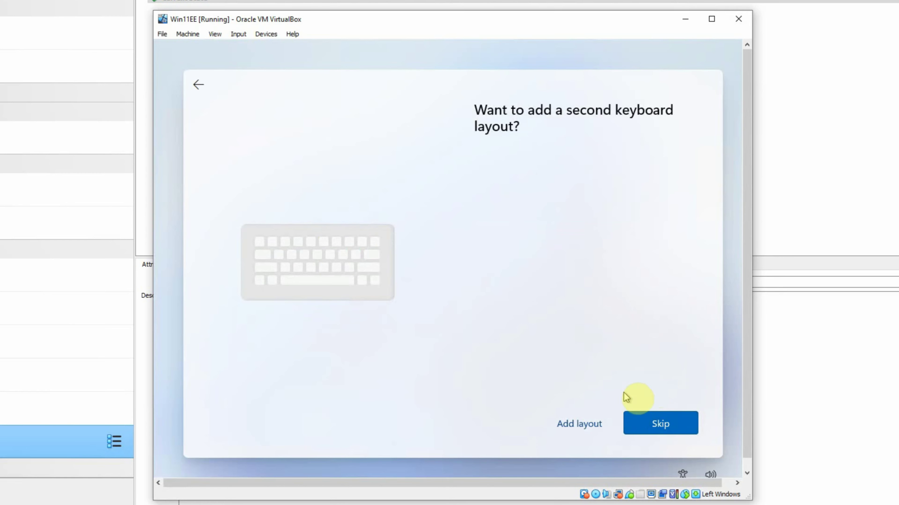
click(660, 423)
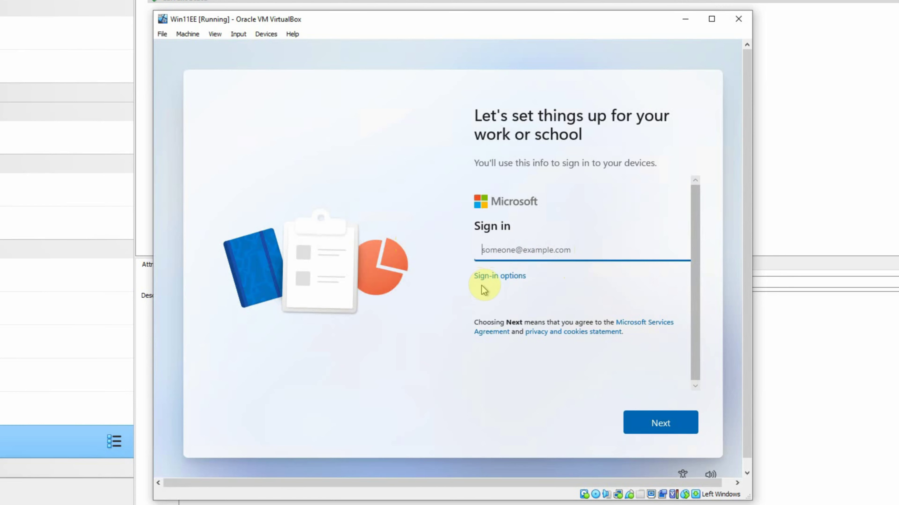
click(496, 279)
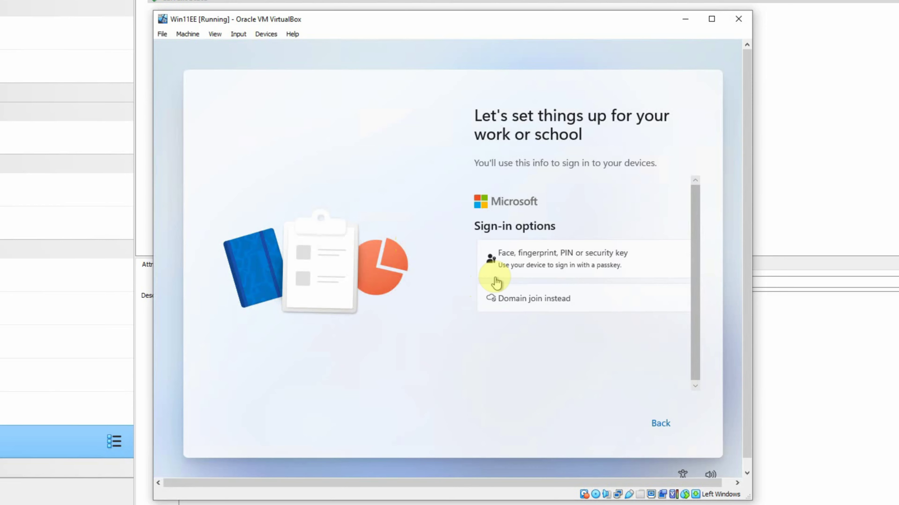
click(539, 298)
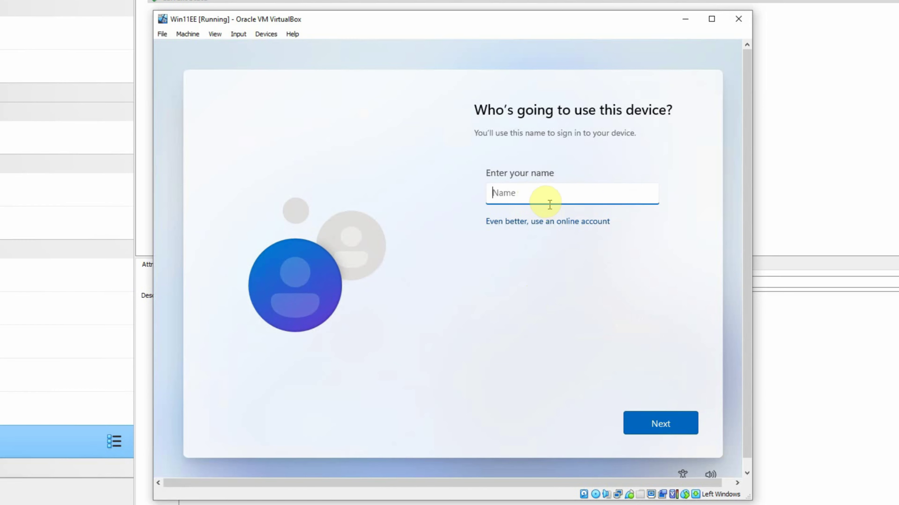
Name the device's local user LocalAdmin
click(536, 194)
text(4)
text(ocal)
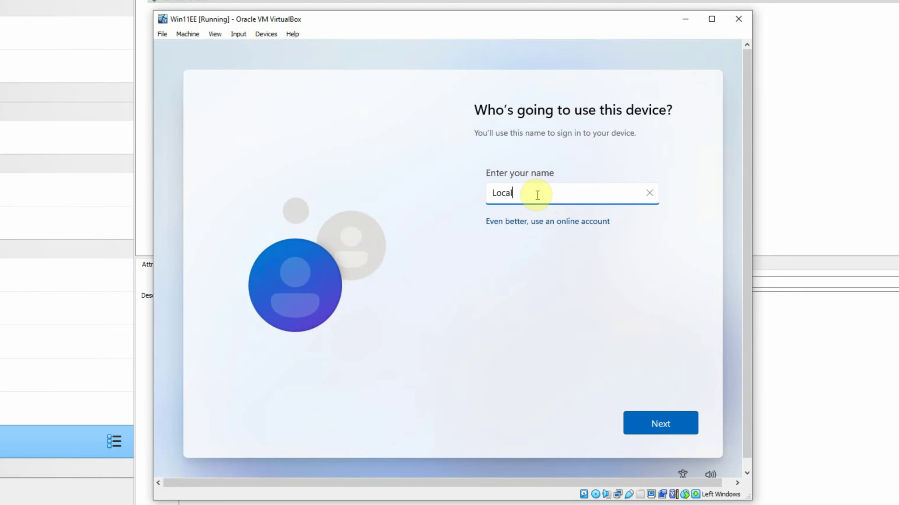
text(Admin)
click(662, 425)
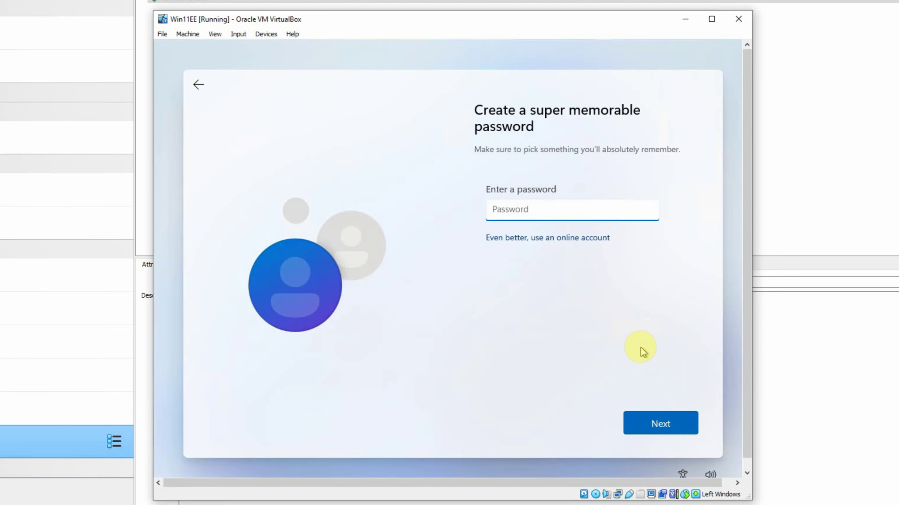
Enter the local account password and confirm it
text(p)
key(BackSpace)
text(pass•••••)
click(658, 425)
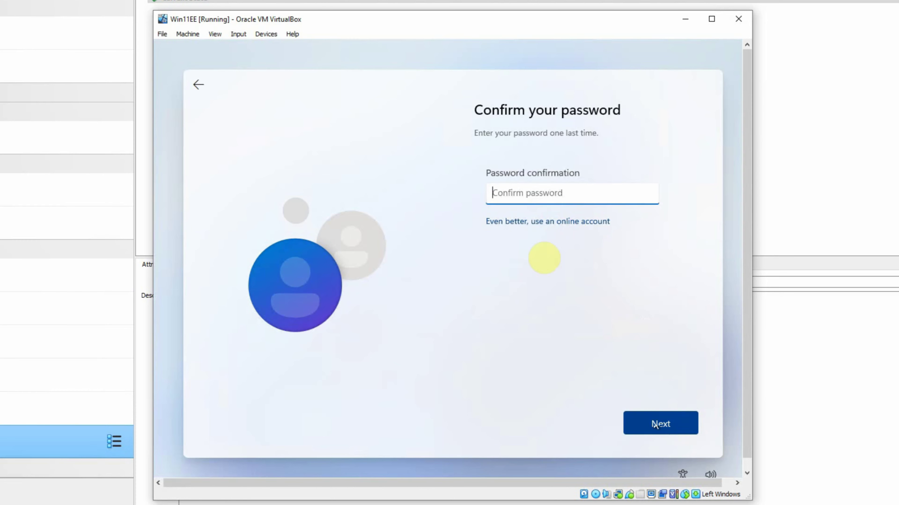
text(p)
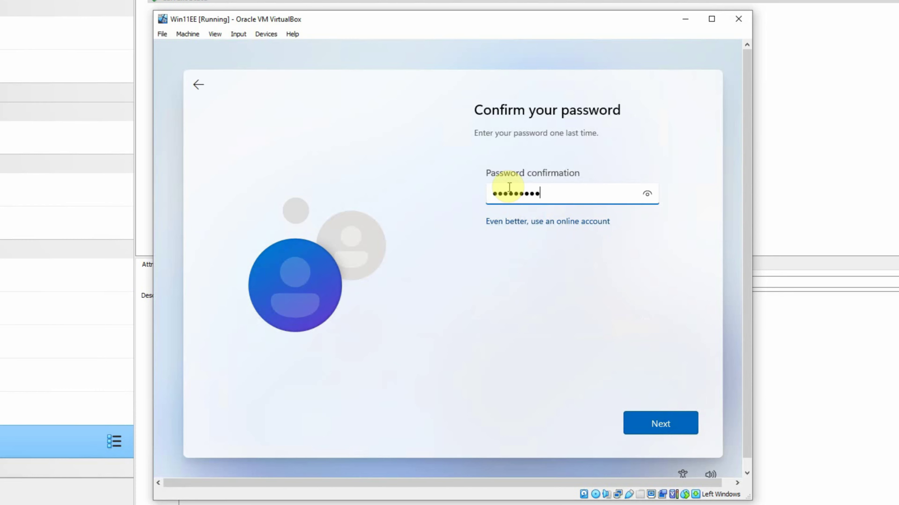
key(Return)
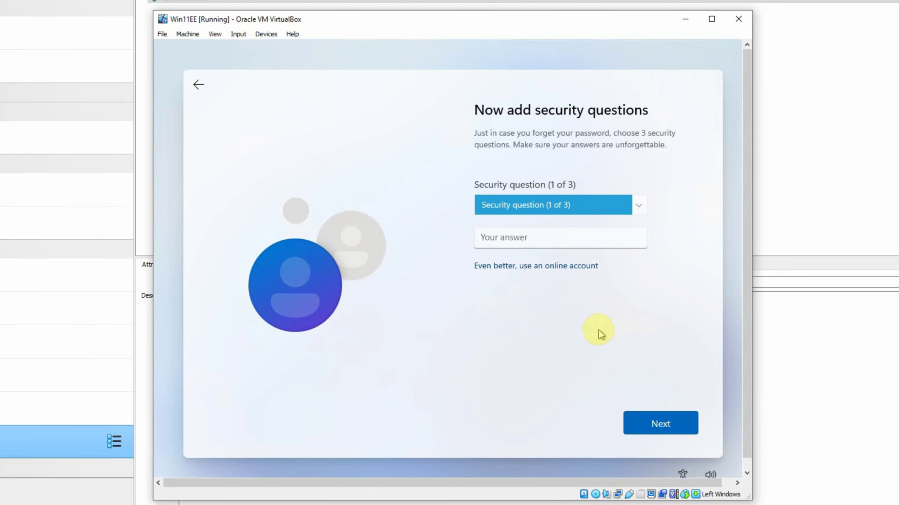
Choose the first pet's name security question and enter its answer
click(548, 237)
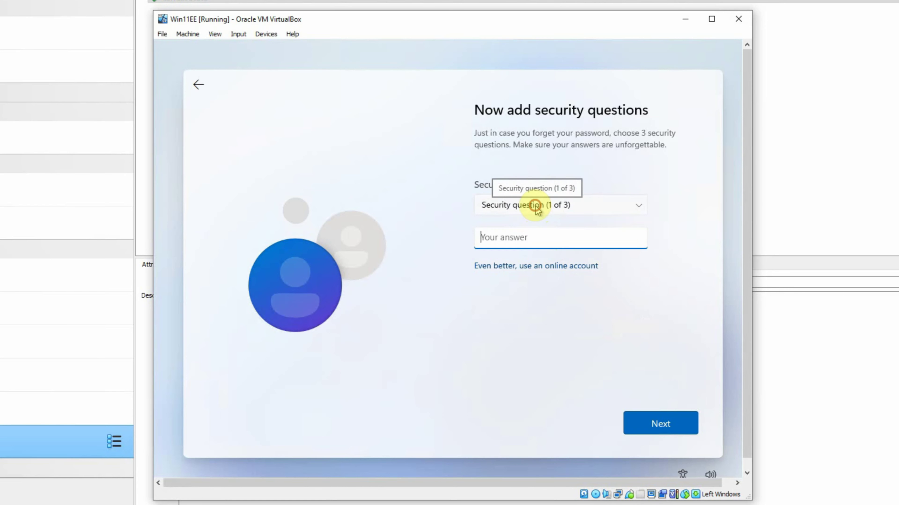
click(538, 205)
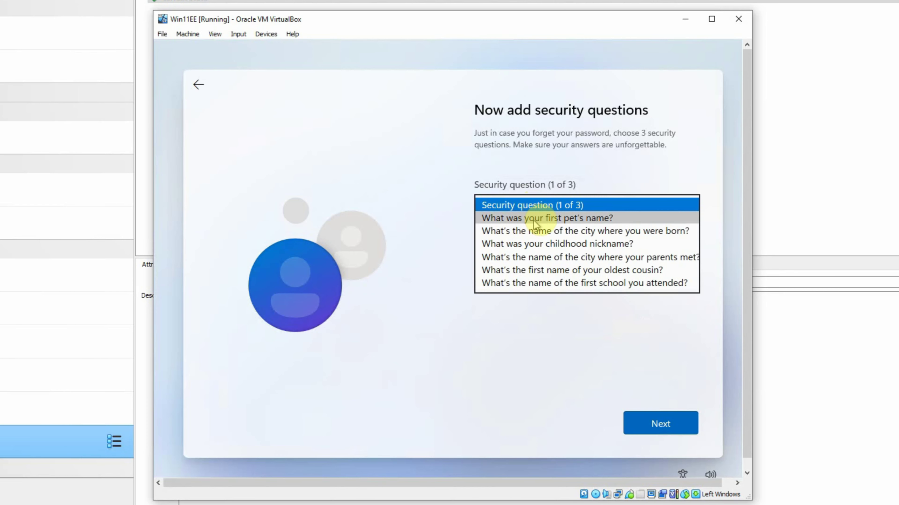
click(552, 218)
click(524, 237)
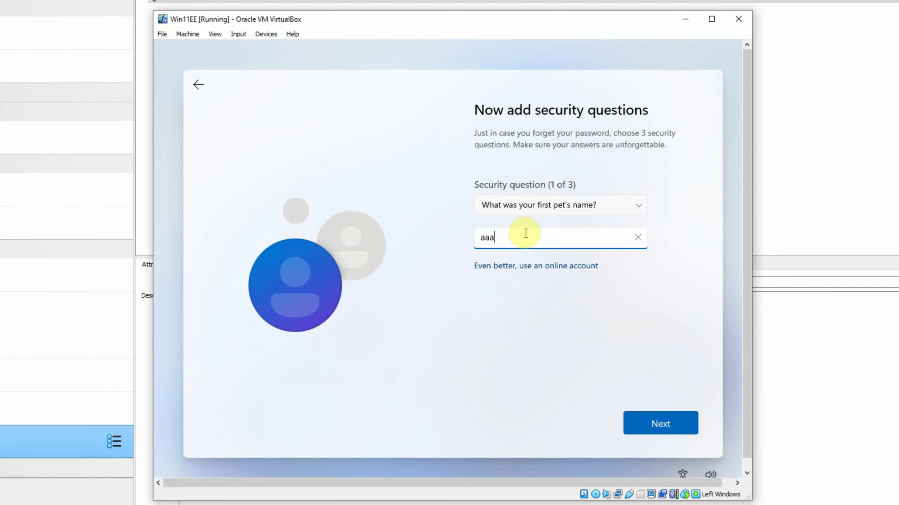
text(aaa)
key(Return)
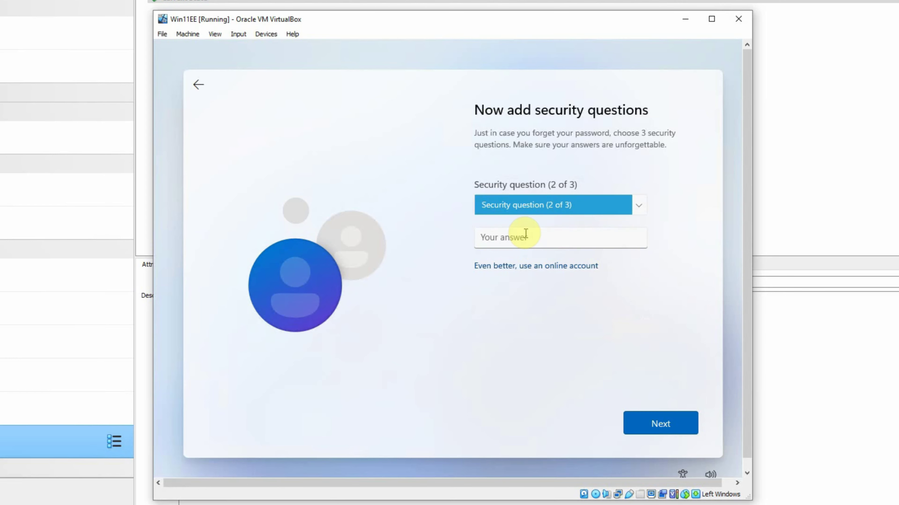
Choose the birth city security question and enter its answer
click(573, 207)
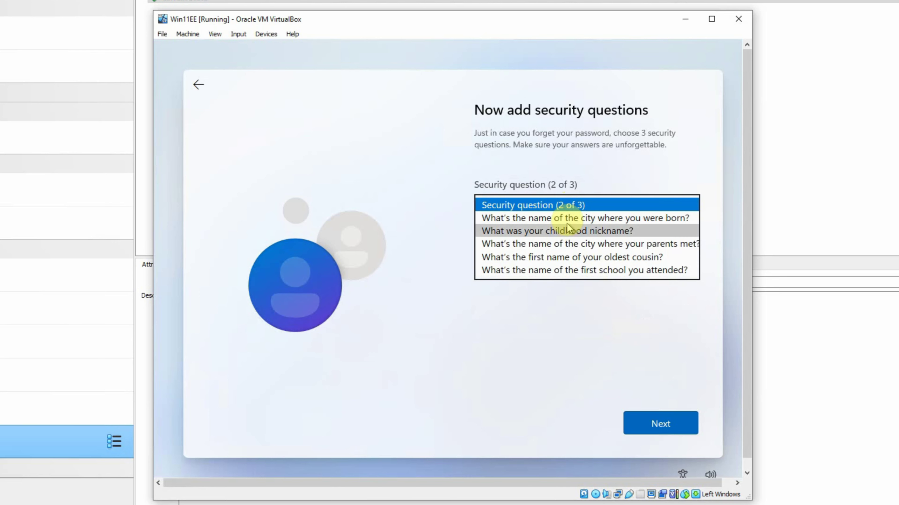
click(568, 218)
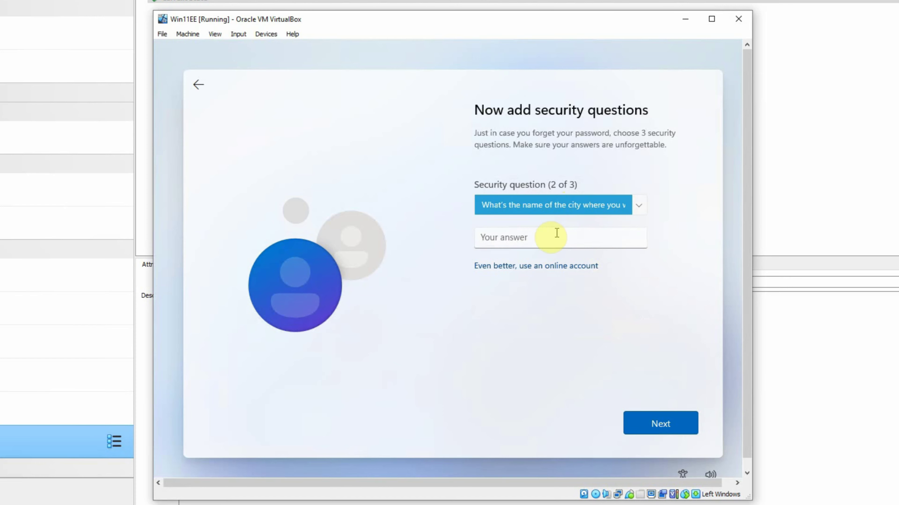
click(550, 240)
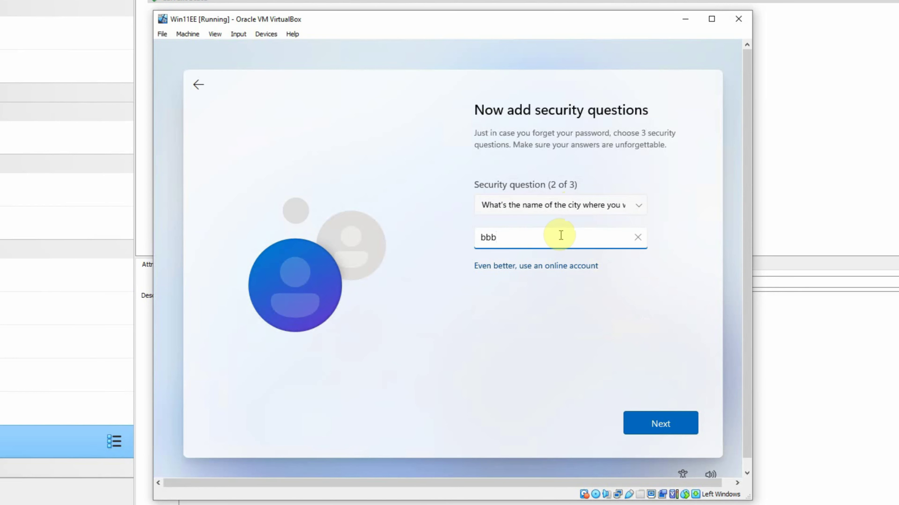
key(Return)
Choose the childhood nickname question, answer it, and submit the three security questions
click(529, 208)
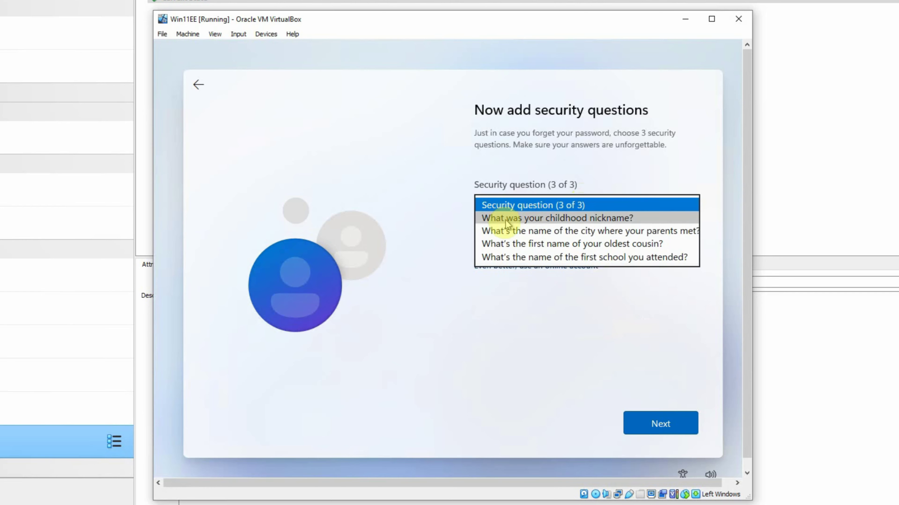
click(564, 219)
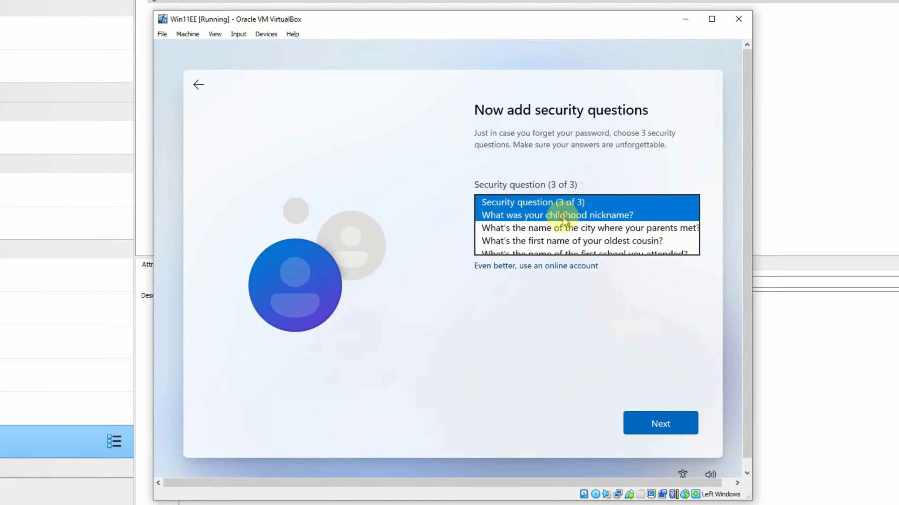
click(538, 236)
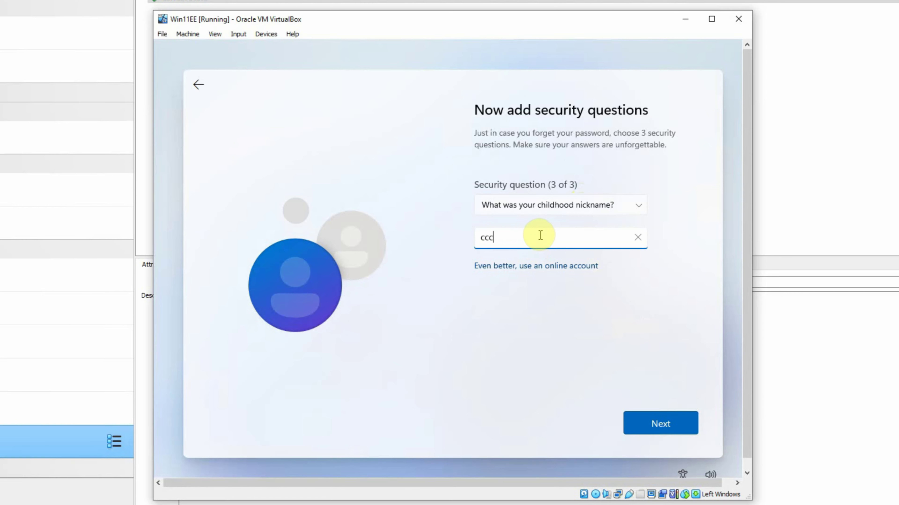
click(660, 423)
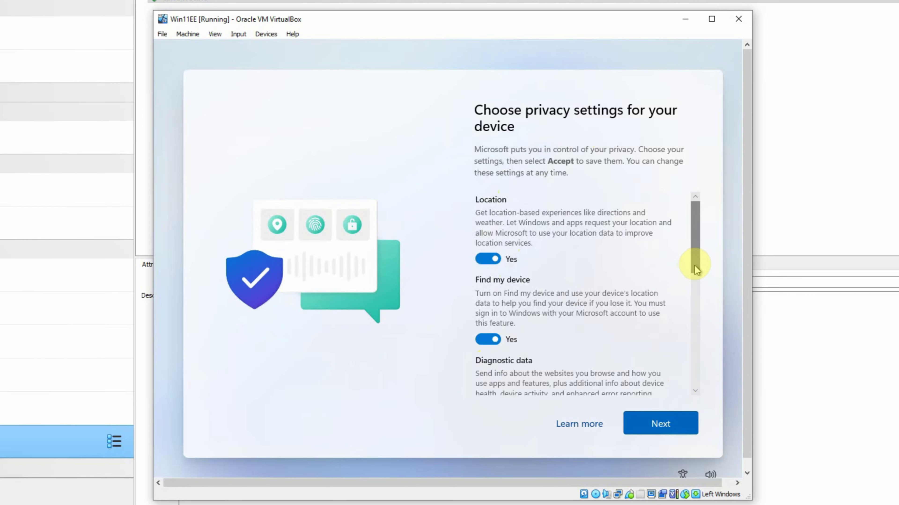
Turn off Location, Find my device, Inking & typing, Tailored experiences and Advertising ID, set diagnostics to Required only, and accept
click(482, 260)
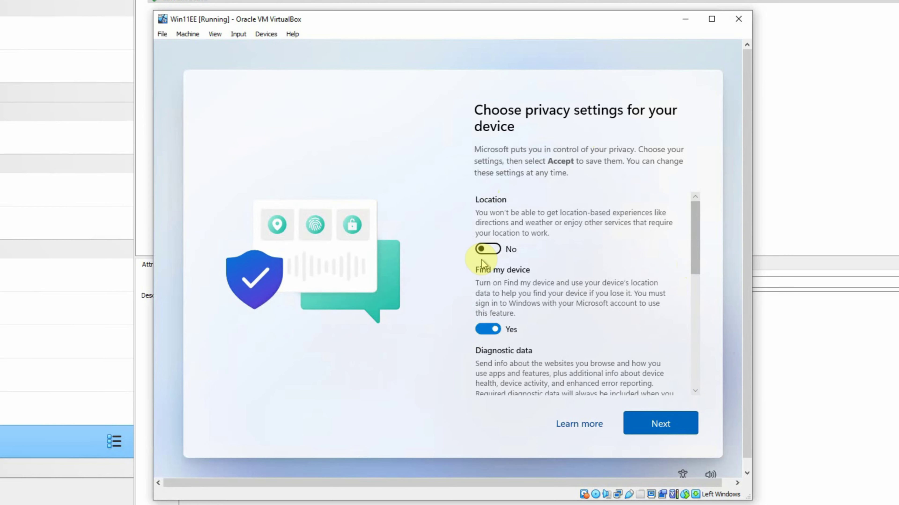
click(486, 330)
drag(696, 255, 696, 303)
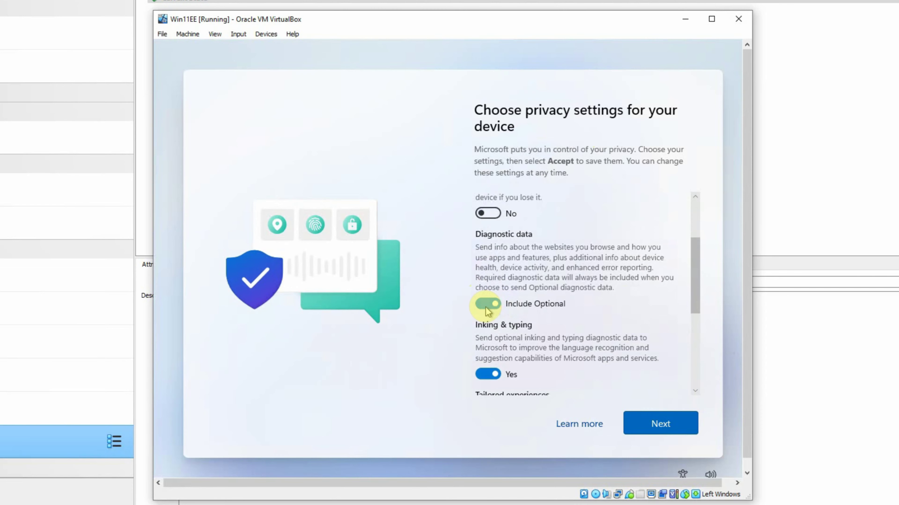
click(484, 305)
scroll(510, 276, down, 3)
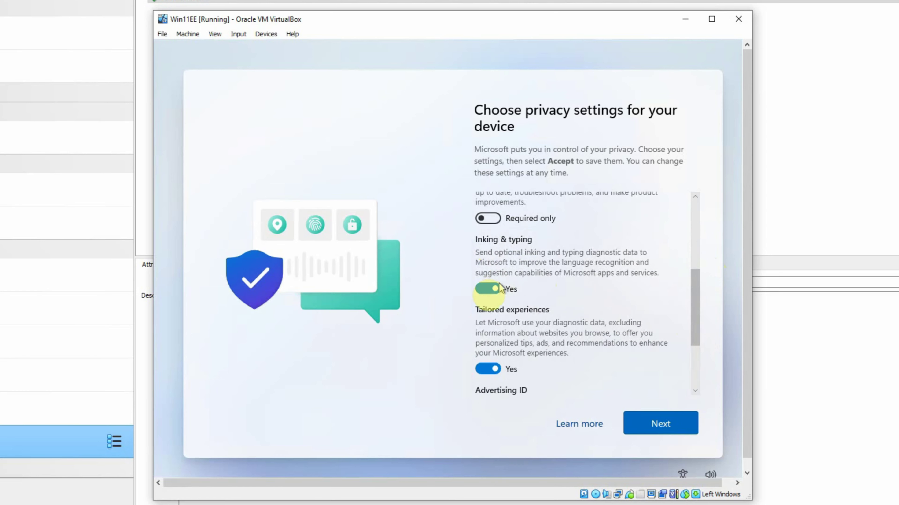
click(482, 293)
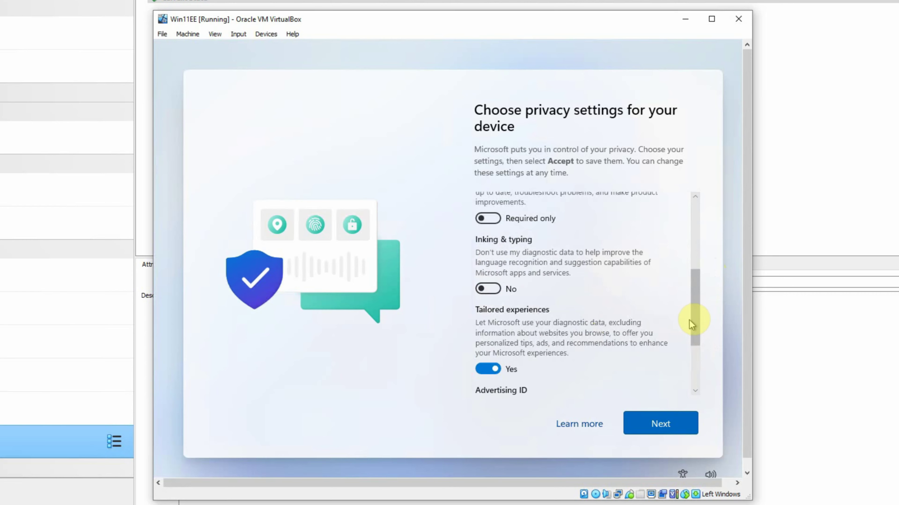
drag(690, 321, 690, 346)
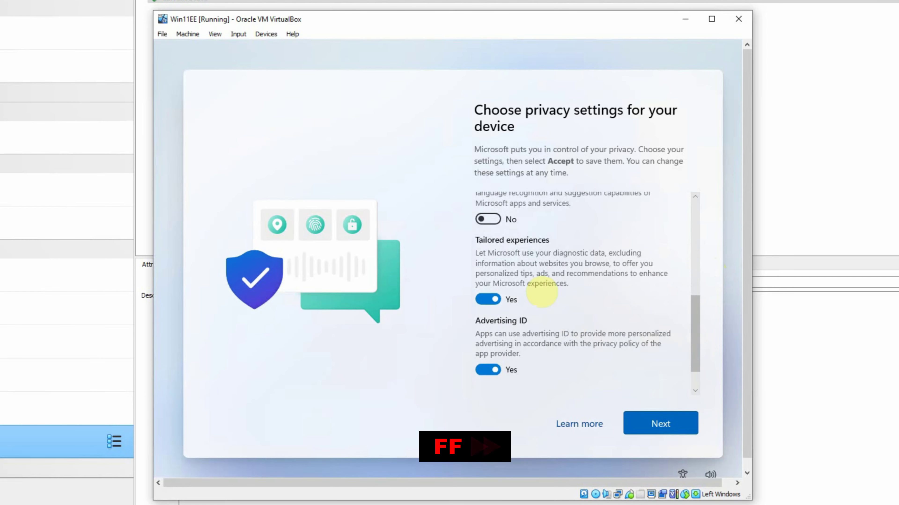
click(478, 299)
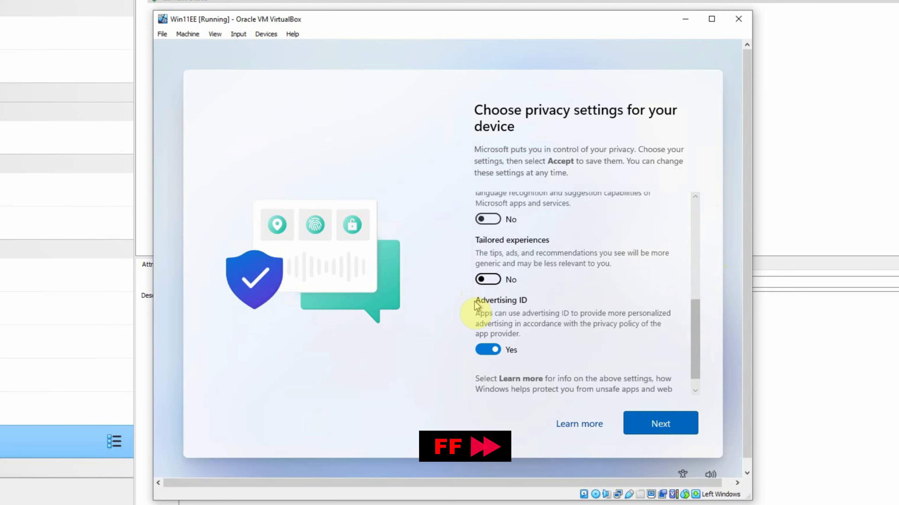
click(485, 350)
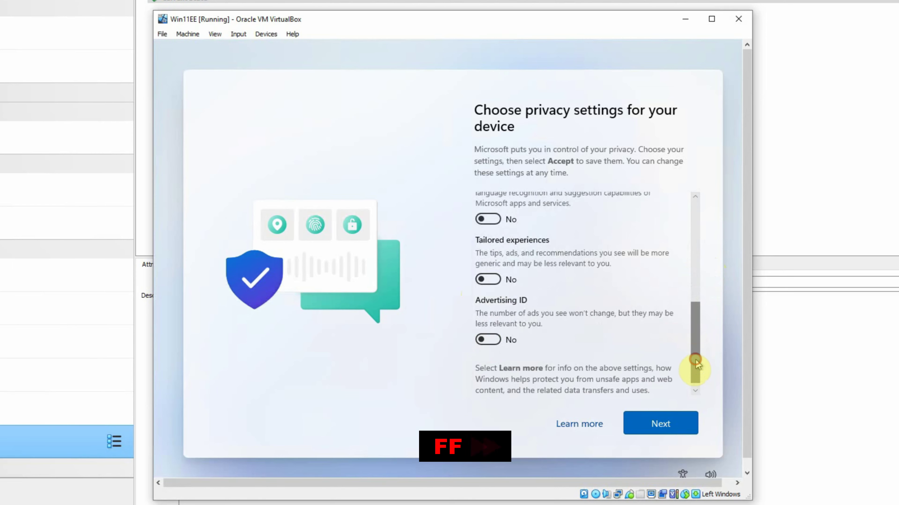
drag(695, 362, 695, 368)
click(660, 427)
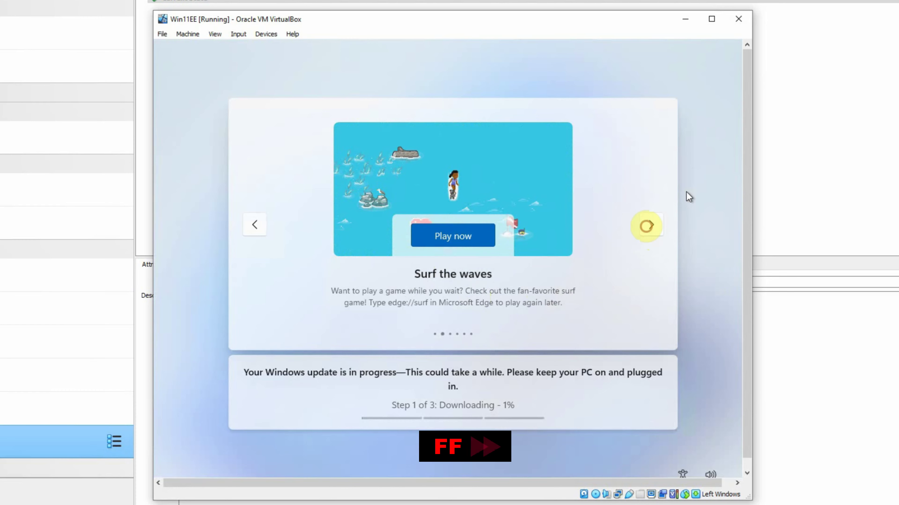
Browse the setup tips carousel while the updates finish and Win11EE reaches its lock screen
click(647, 227)
click(648, 228)
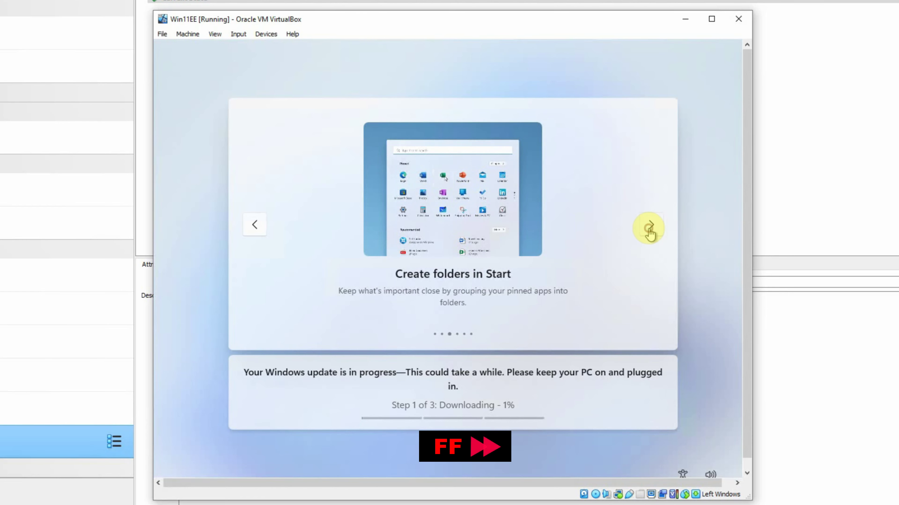
click(649, 229)
click(650, 226)
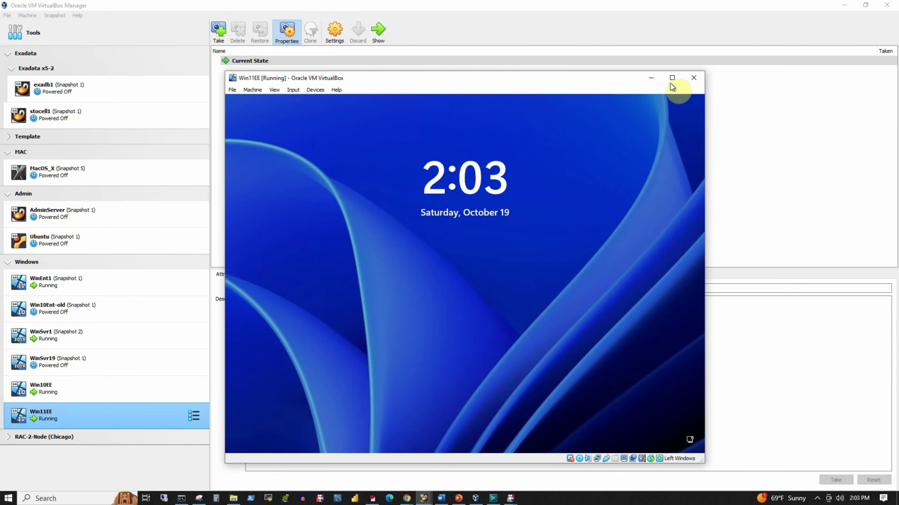
Maximize the Win11EE window and send Ctrl-Alt-Del from the keyboard status icon to unlock it
click(672, 78)
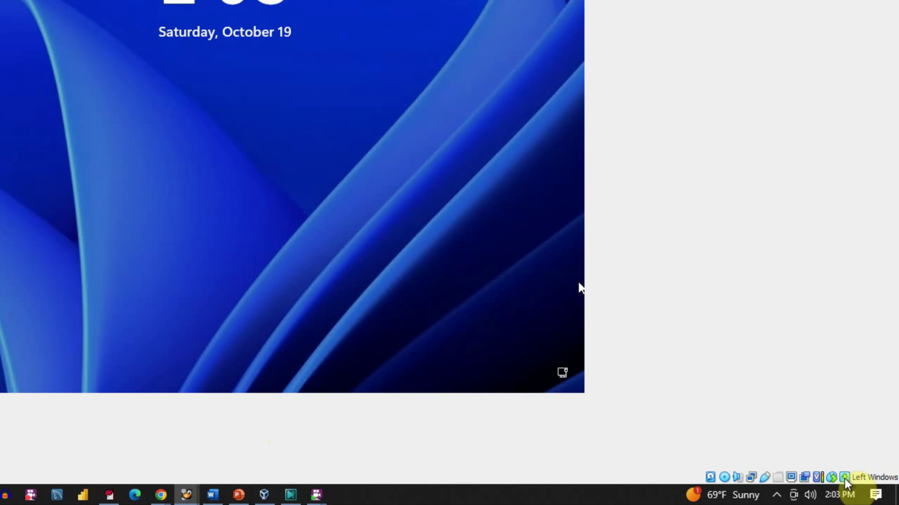
mouse_move(861, 487)
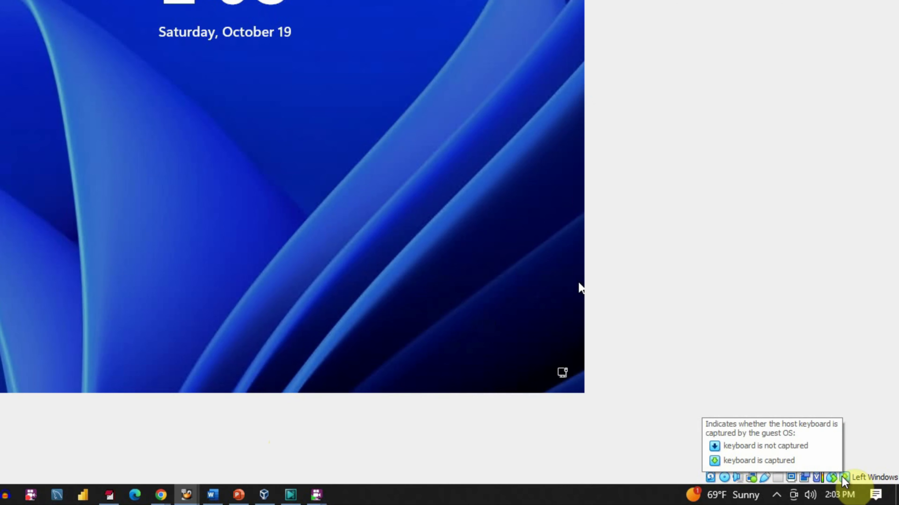
right_click(842, 478)
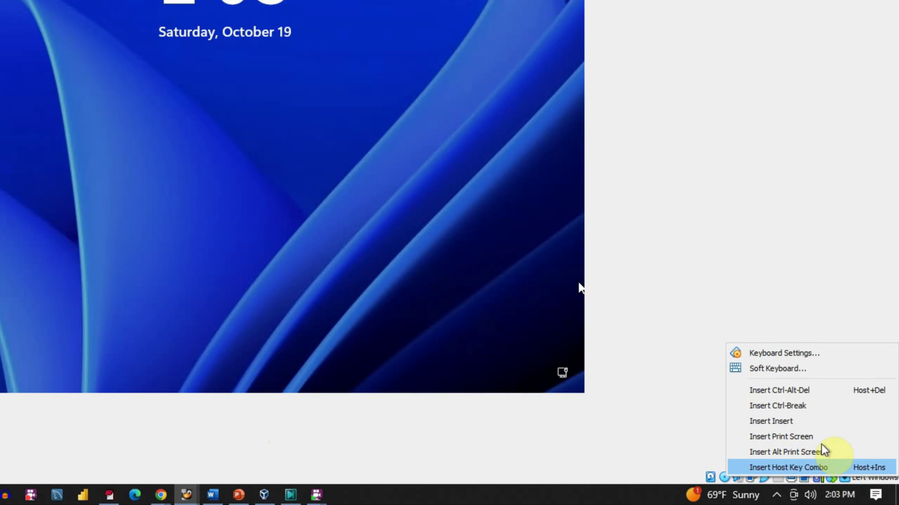
click(807, 393)
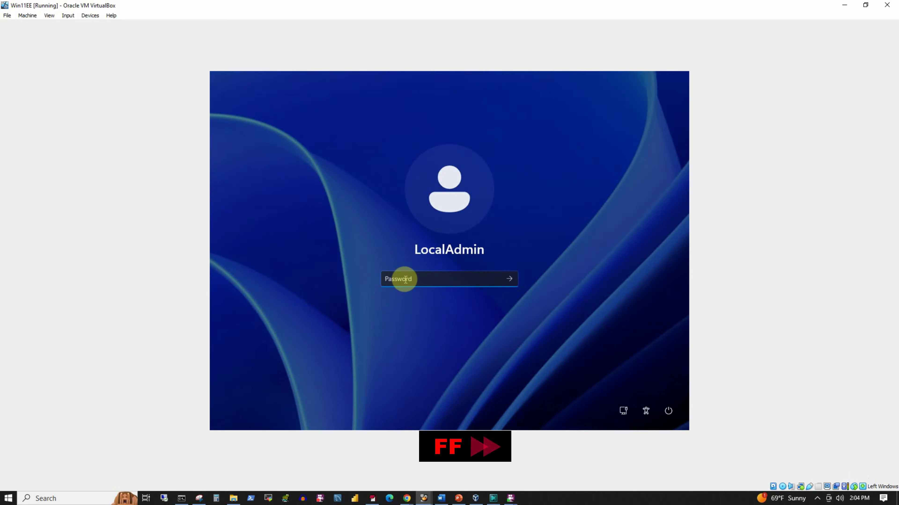
Enter the LocalAdmin password to sign in to the Win11EE desktop
text(••)
key(Return)
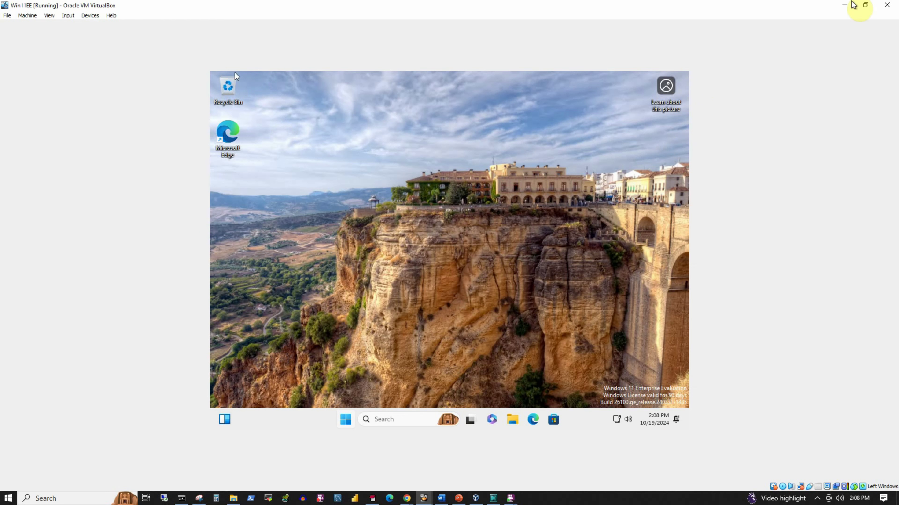
click(865, 5)
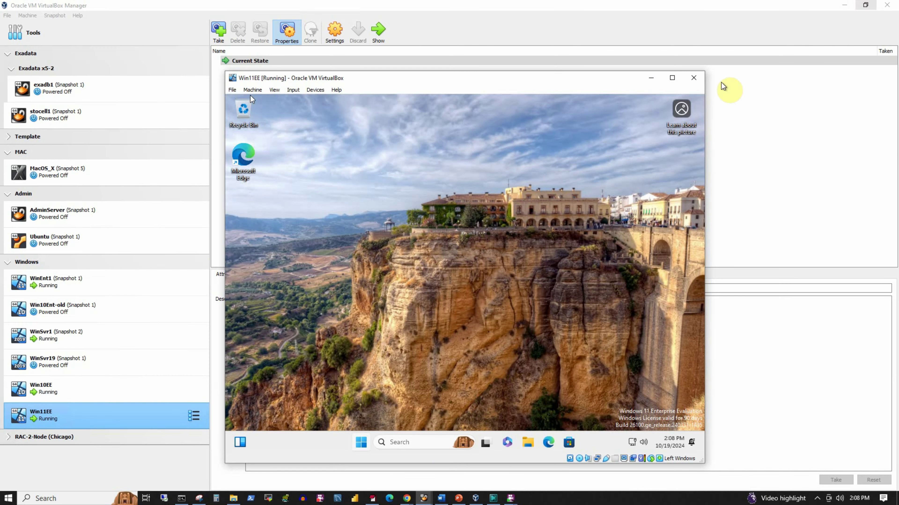
click(672, 78)
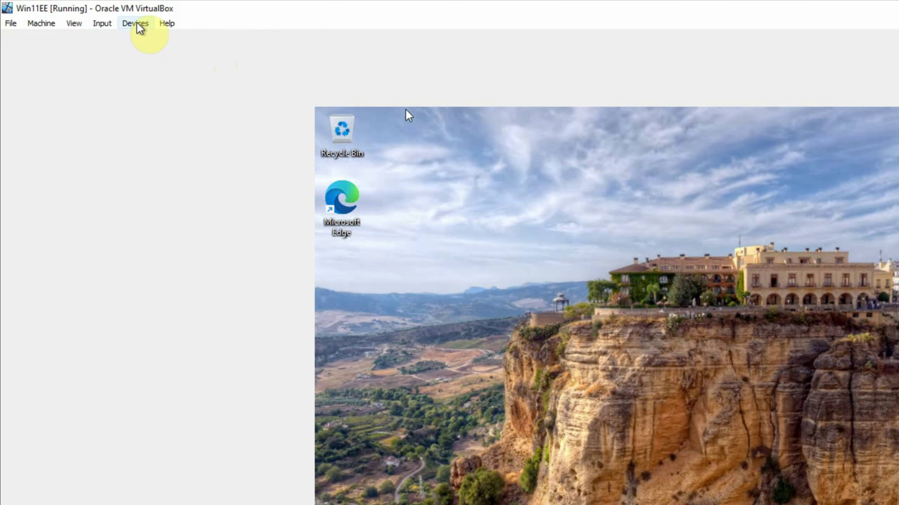
Insert the Guest Additions CD image and launch VBoxWindowsAdditions from CD Drive (D:) in File Explorer
click(136, 24)
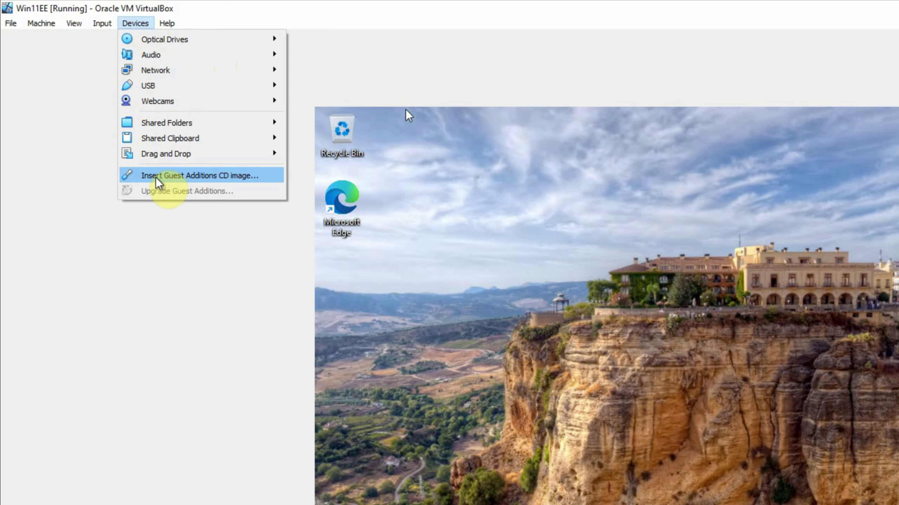
click(223, 177)
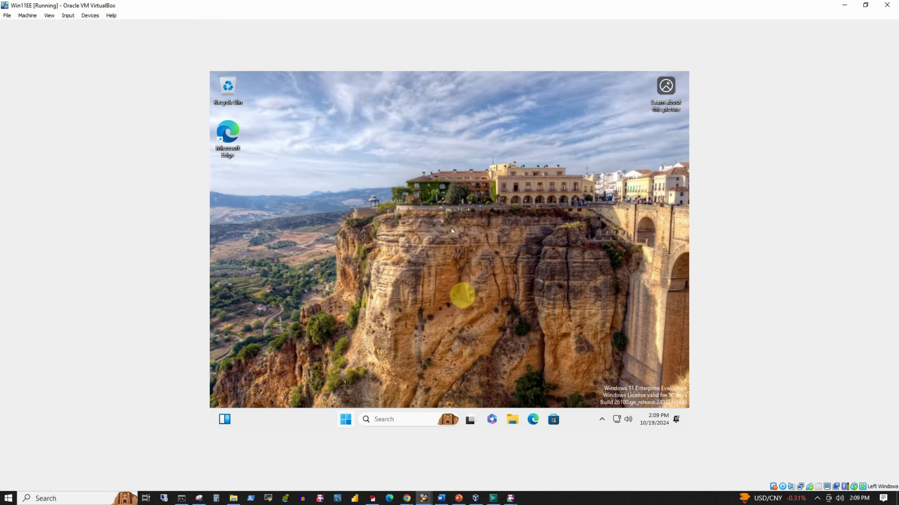
click(513, 422)
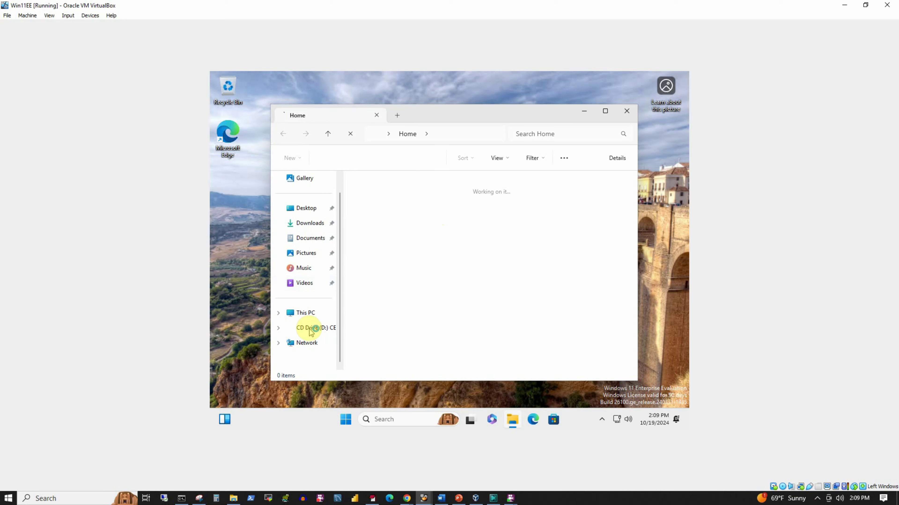
click(311, 329)
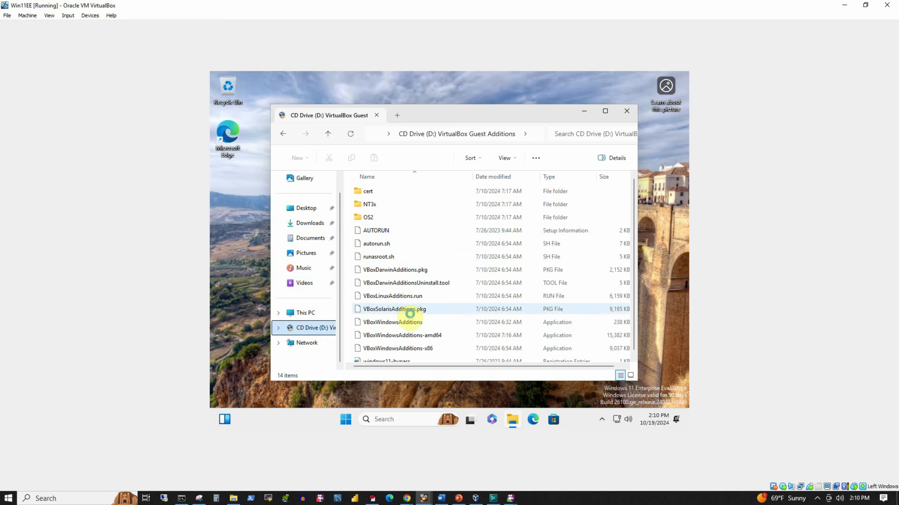
scroll(400, 351, down, 1)
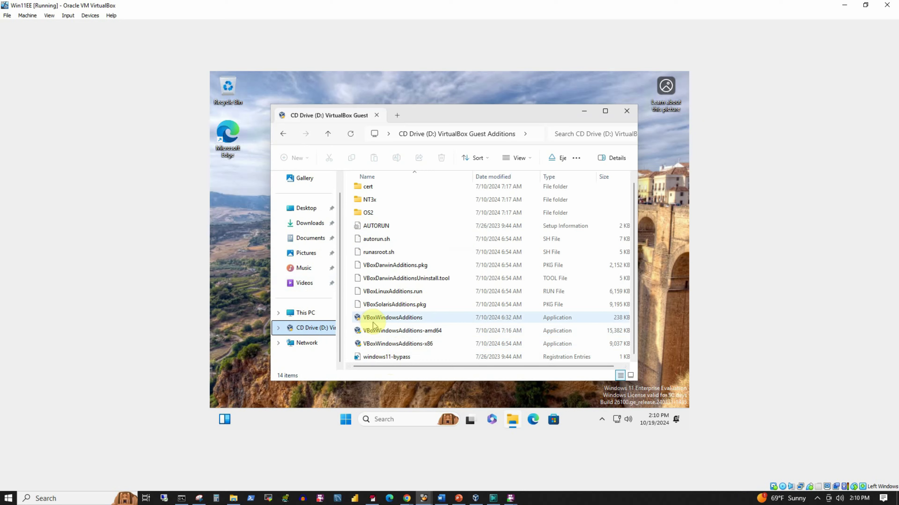
click(390, 323)
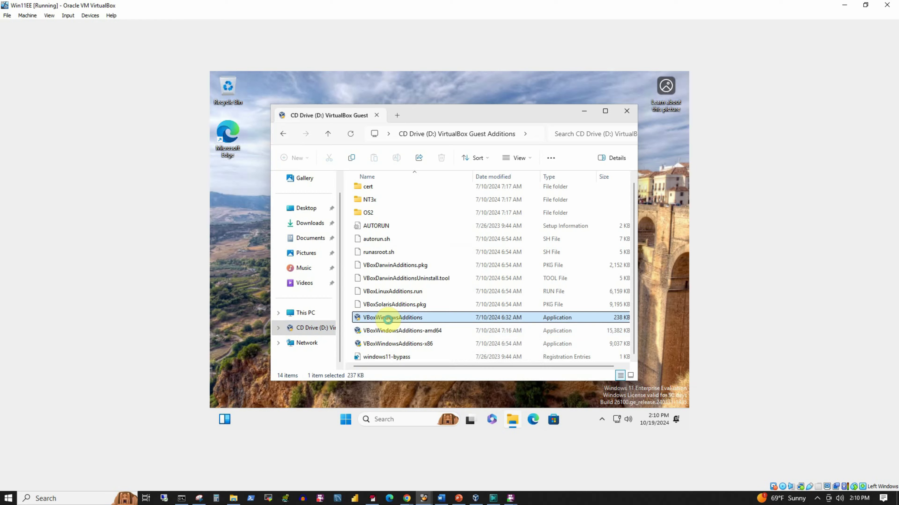
double_click(388, 320)
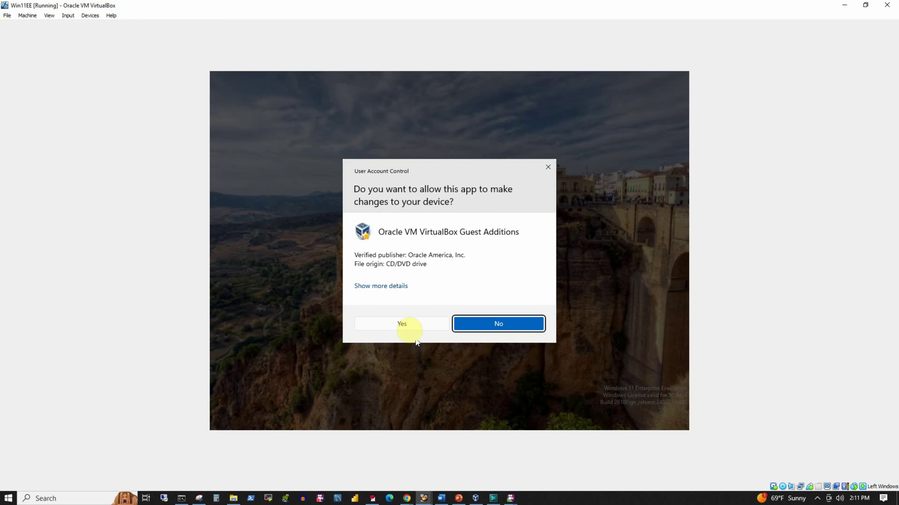
Approve the UAC prompt, close File Explorer, and install Guest Additions 7.0.20 into the default folder
click(401, 324)
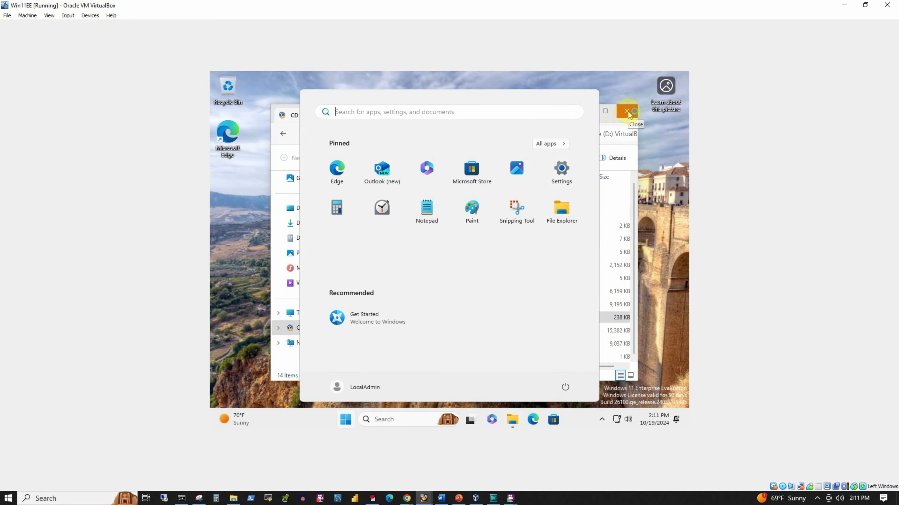
click(628, 111)
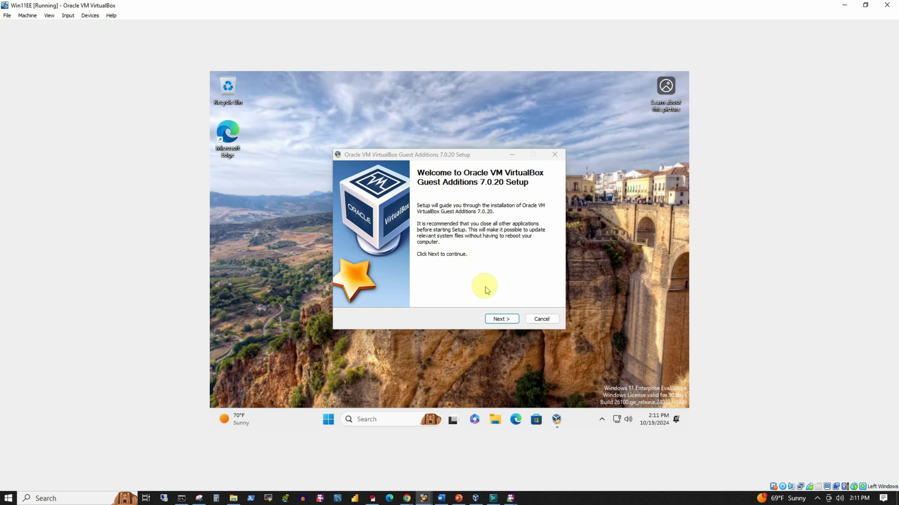
click(499, 319)
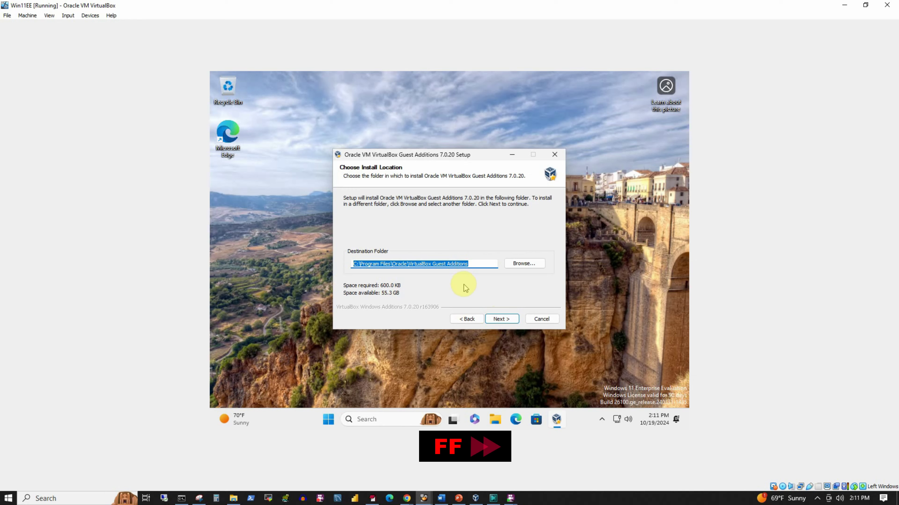
click(502, 321)
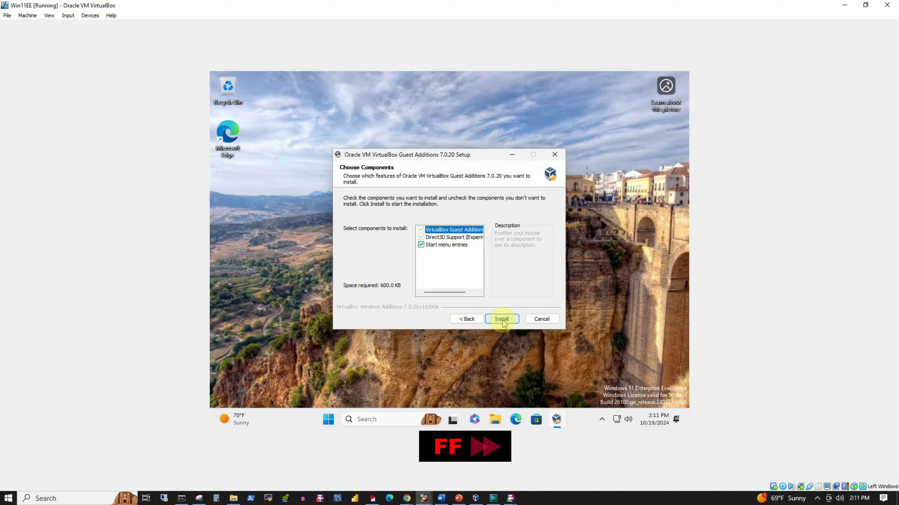
click(502, 320)
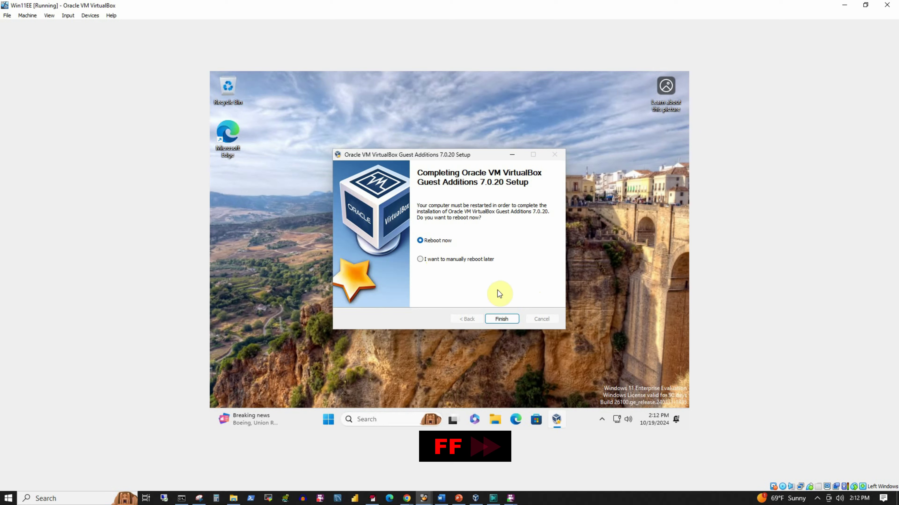
Finish the Guest Additions setup with Reboot now selected so Win11EE restarts
click(505, 320)
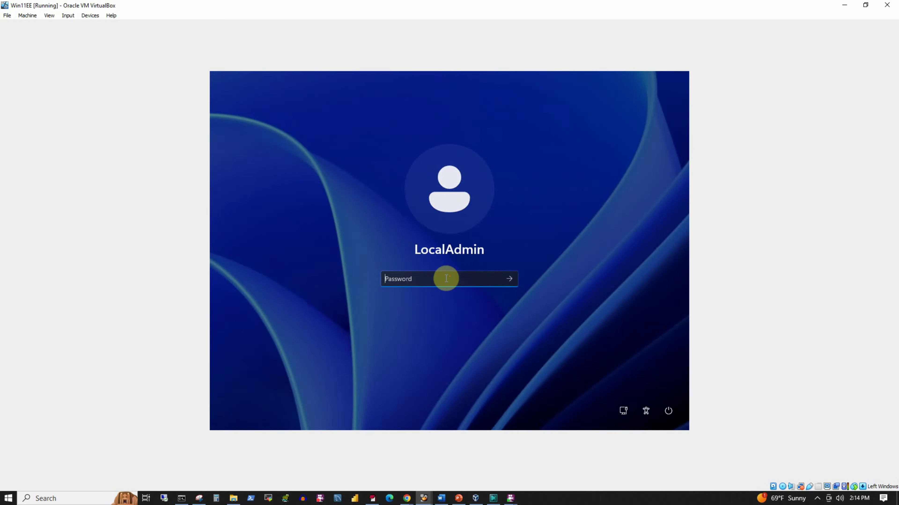
Enter the LocalAdmin account password to sign in to Win11EE
text(••••••••••••)
key(Return)
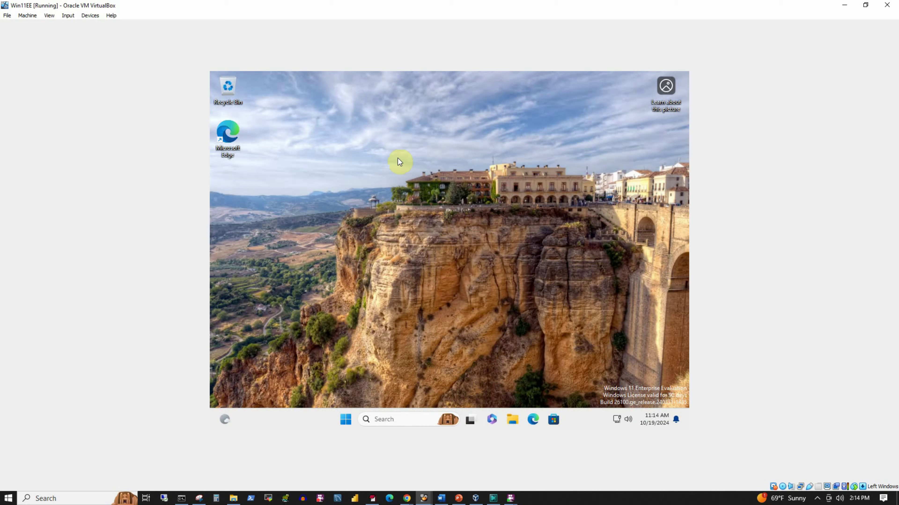
Set Win11EE's display resolution to 1280 × 960 in Display settings, keep it, and close Settings
right_click(411, 122)
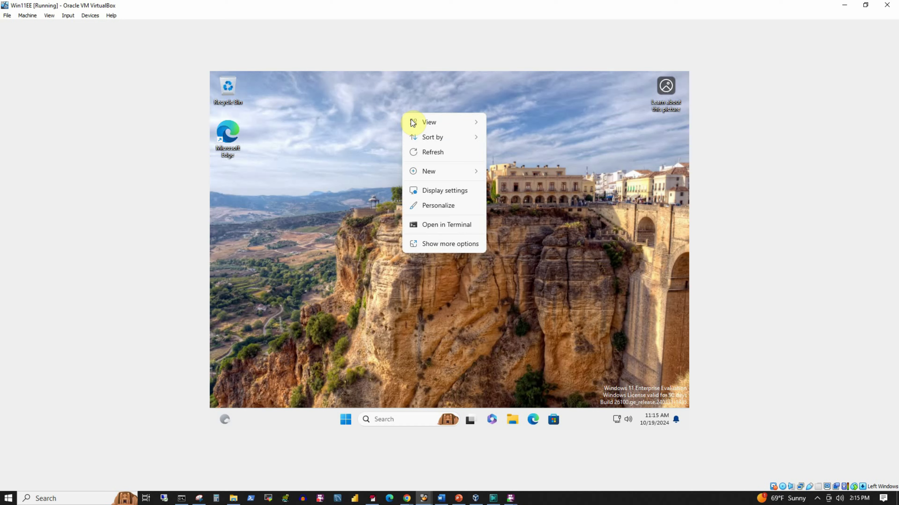
click(434, 191)
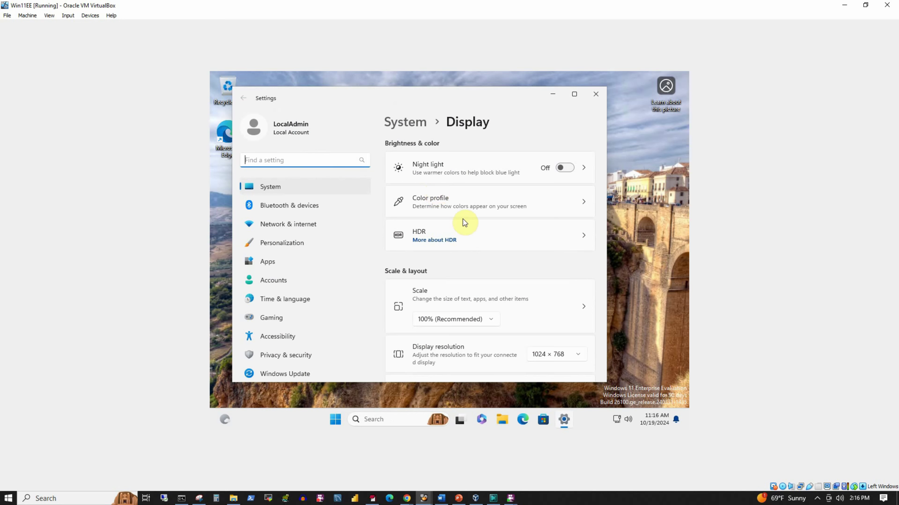
scroll(567, 308, down, 2)
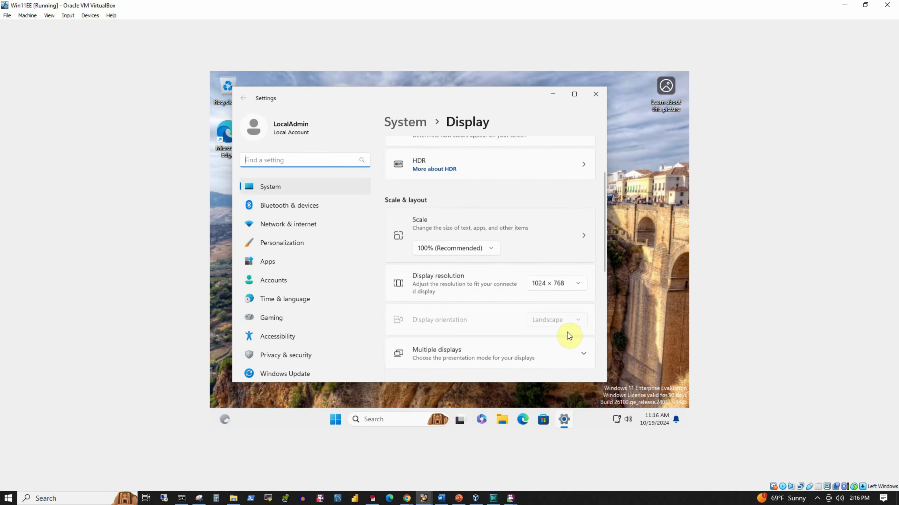
click(578, 283)
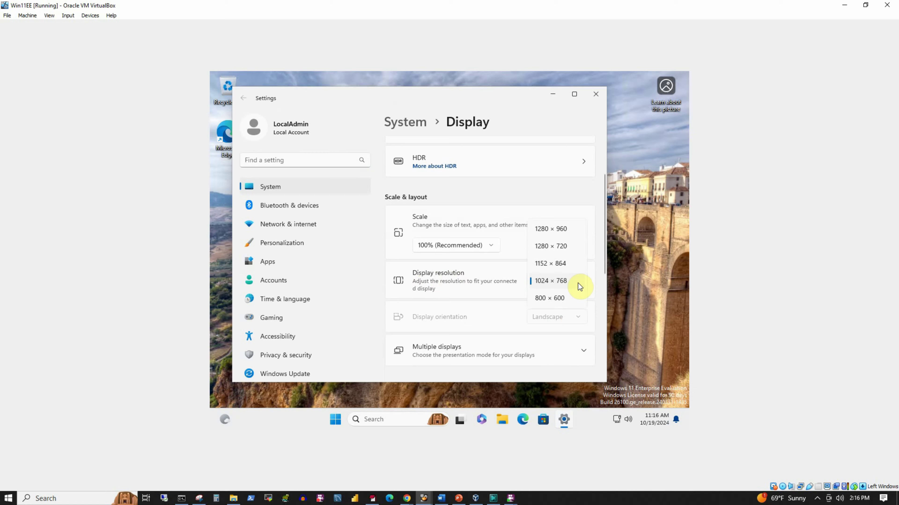
click(551, 229)
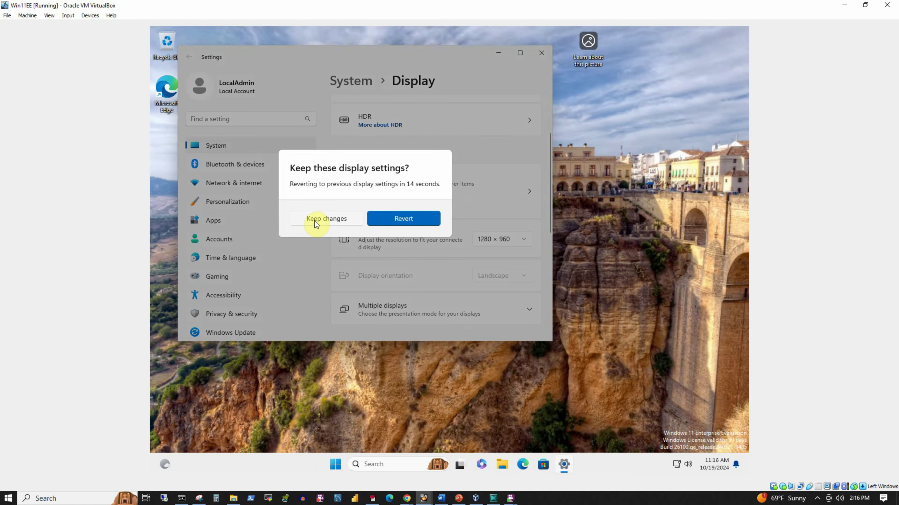
click(314, 220)
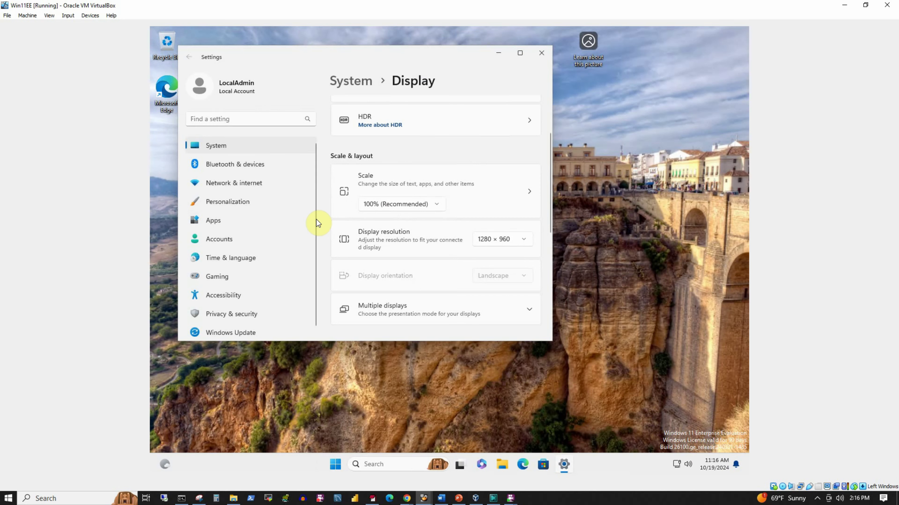
click(542, 55)
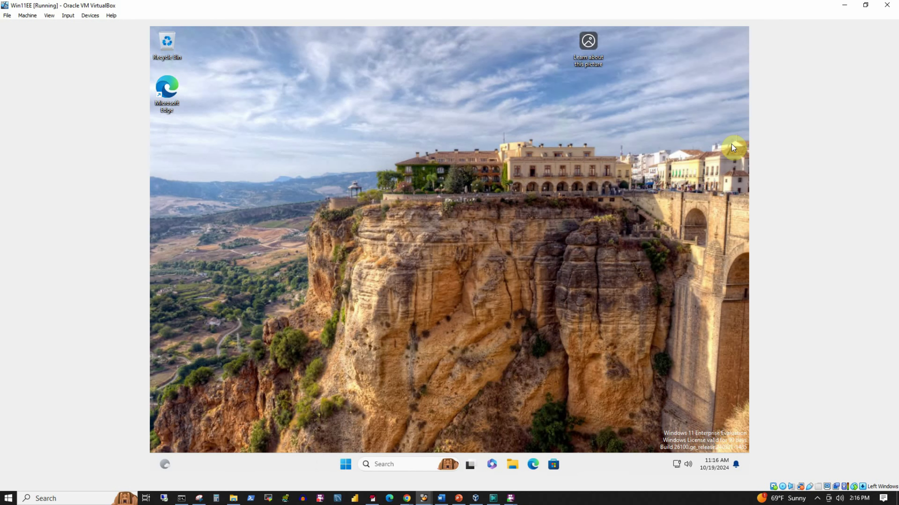
Restore and re-maximize the VM window to bring the WinSvr1 server desktop up full screen
click(866, 5)
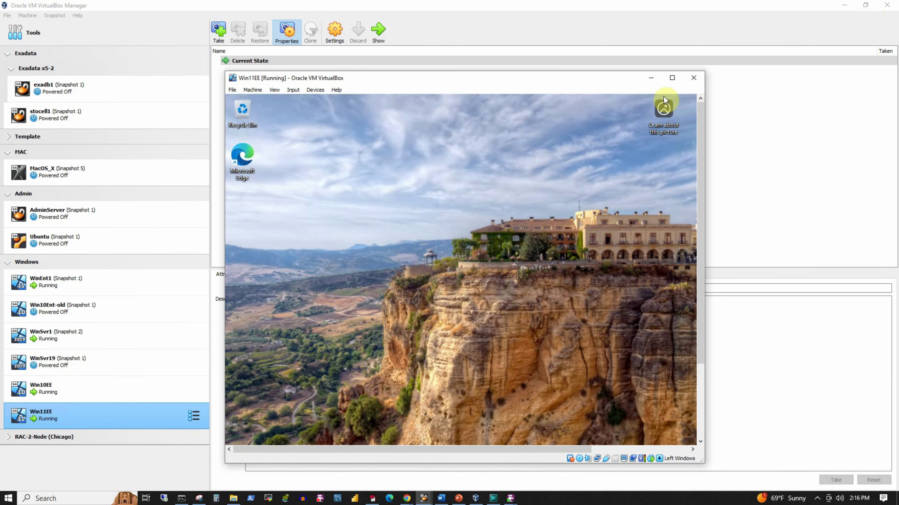
click(672, 78)
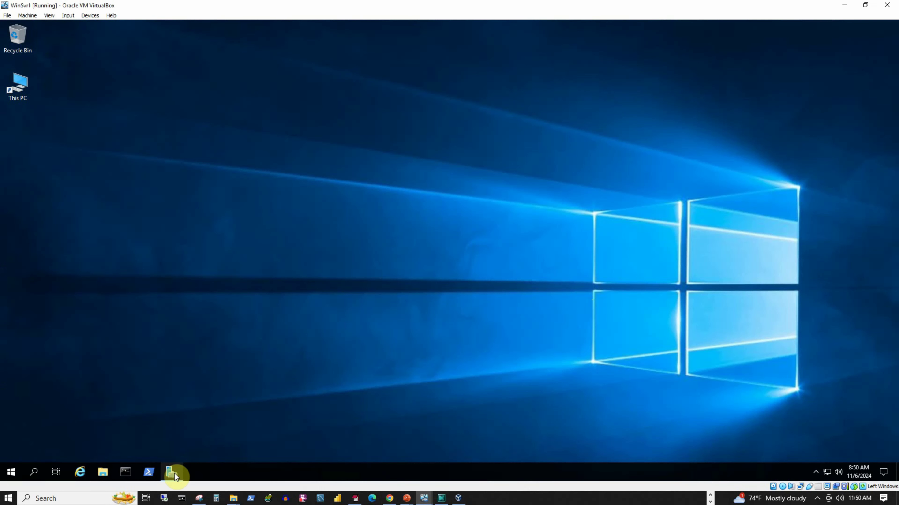
Open Active Directory Users and Computers from Server Manager's Tools menu
click(171, 472)
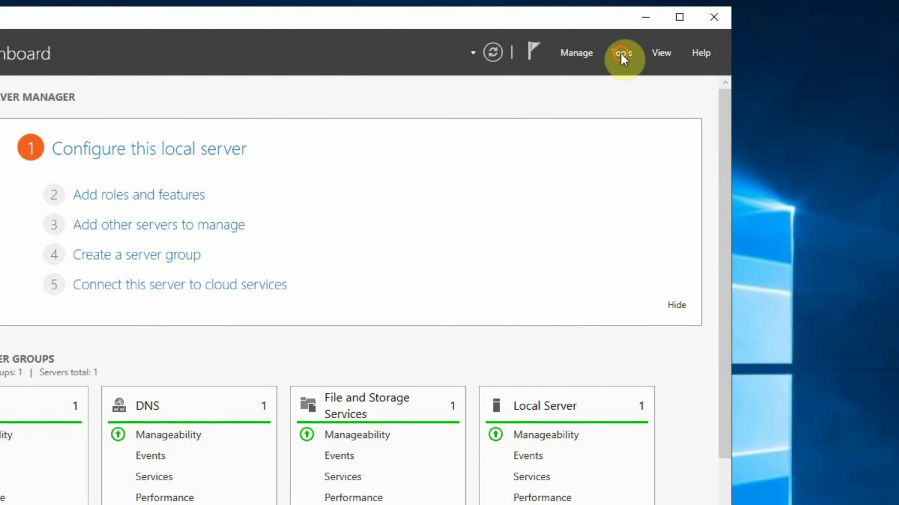
click(679, 85)
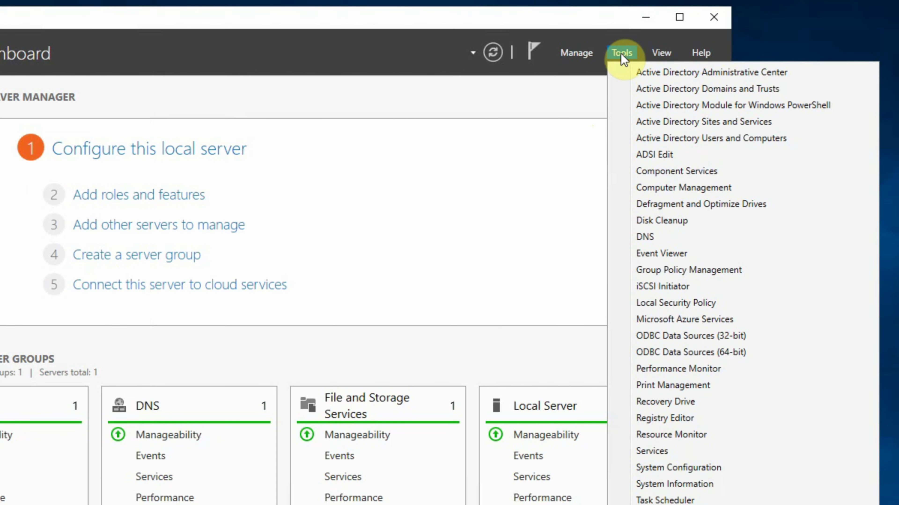
click(741, 139)
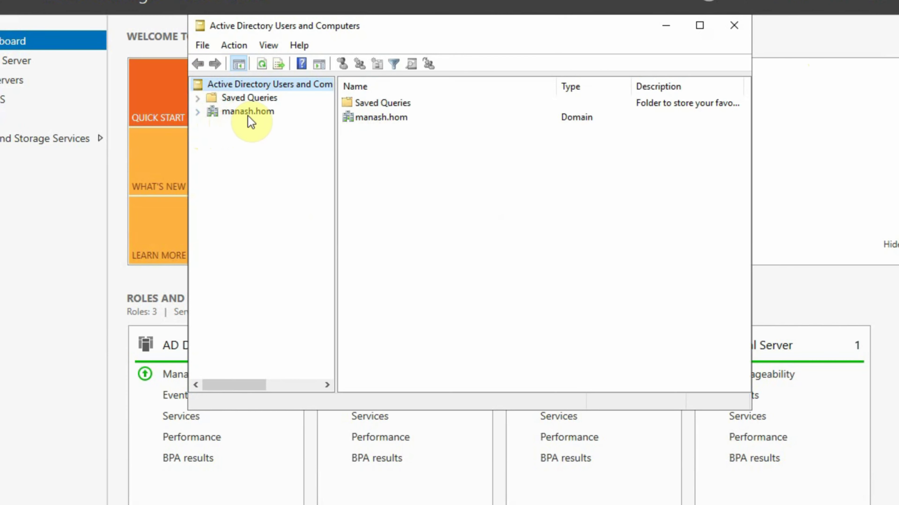
Expand the manash.hom domain and choose New > User on the Users container
click(262, 113)
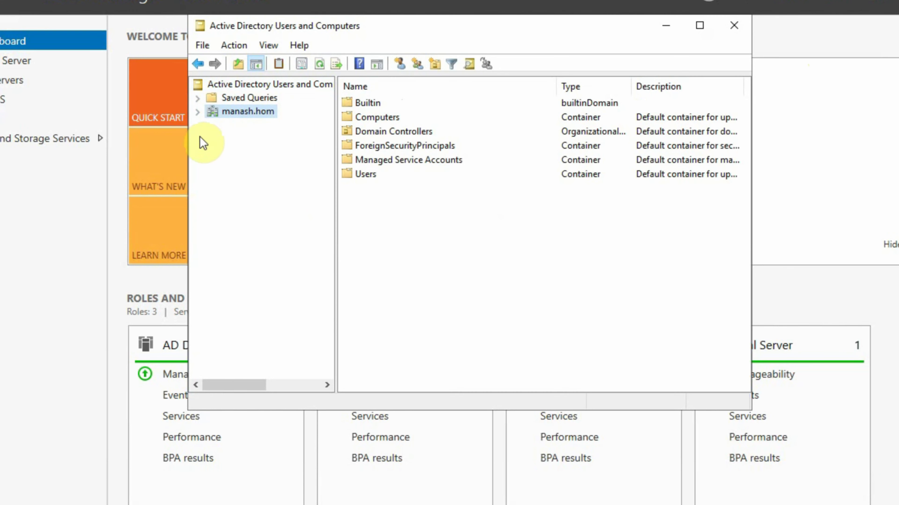
click(198, 112)
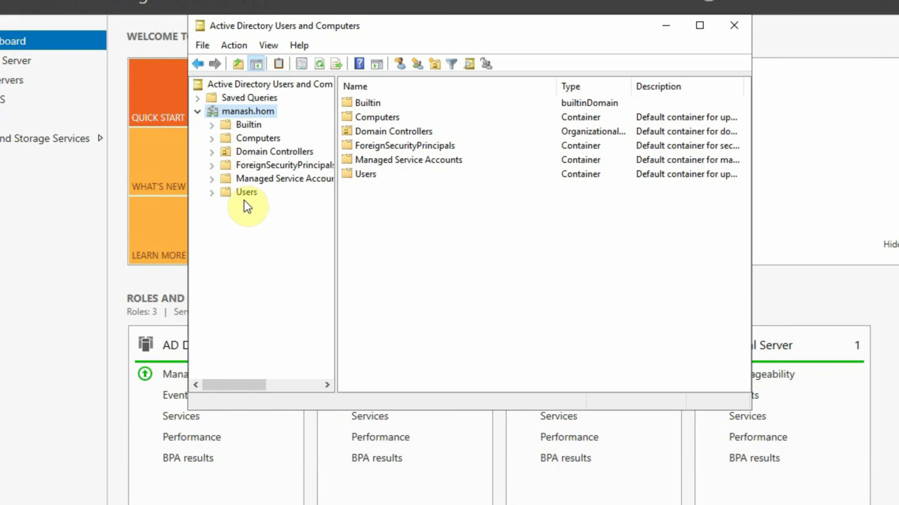
click(247, 192)
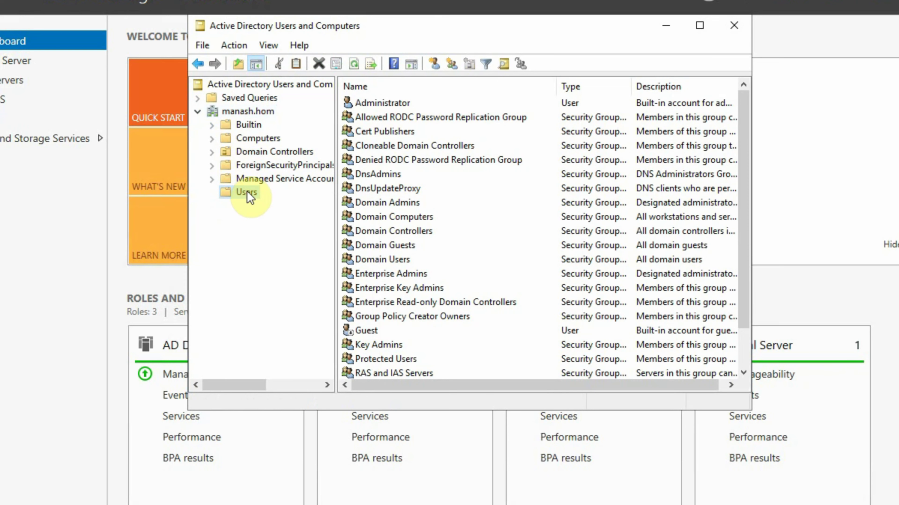
right_click(247, 192)
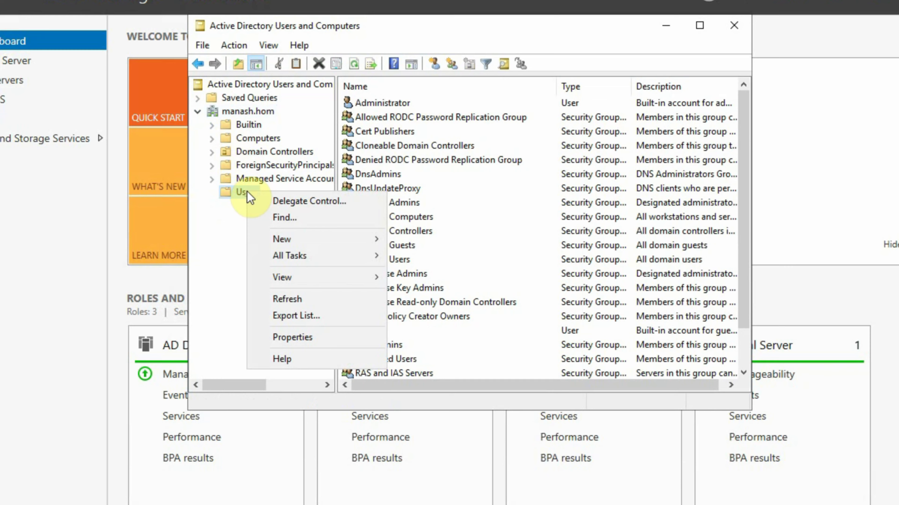
mouse_move(282, 244)
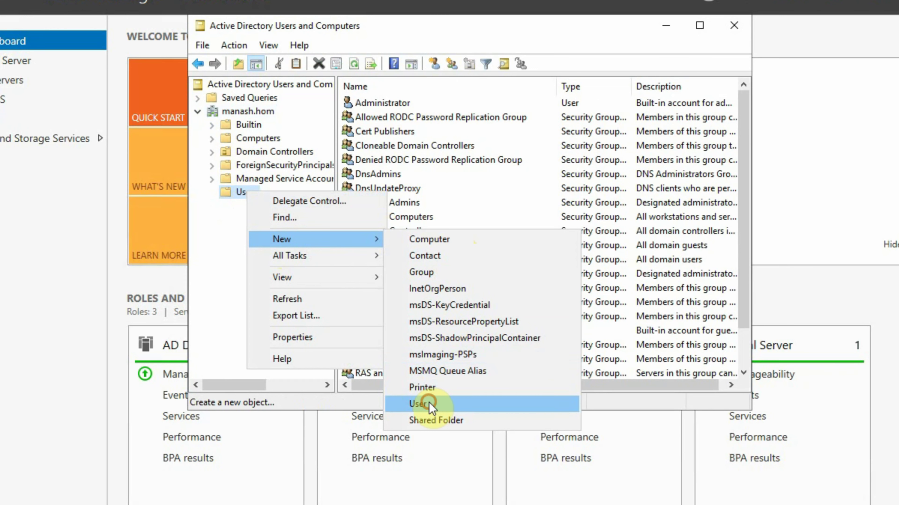
click(419, 404)
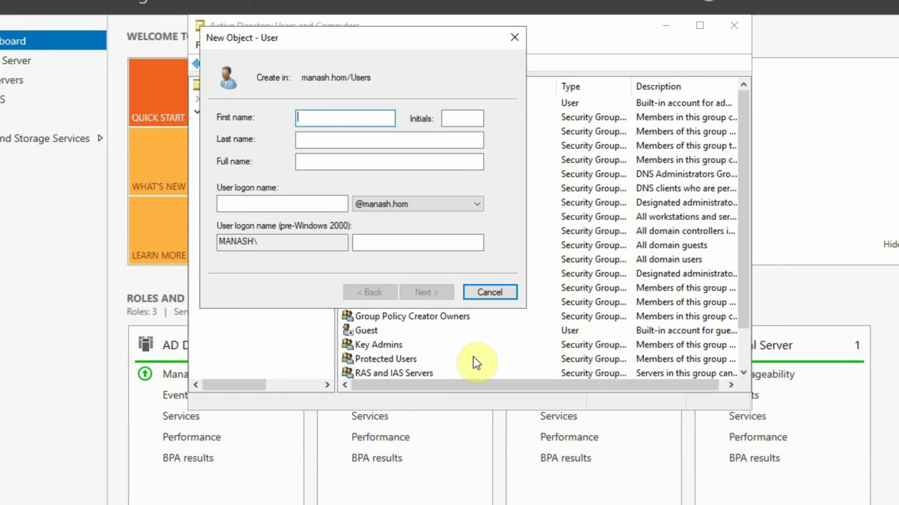
Fill in the new user's first name, last name and logon name, then continue
click(312, 120)
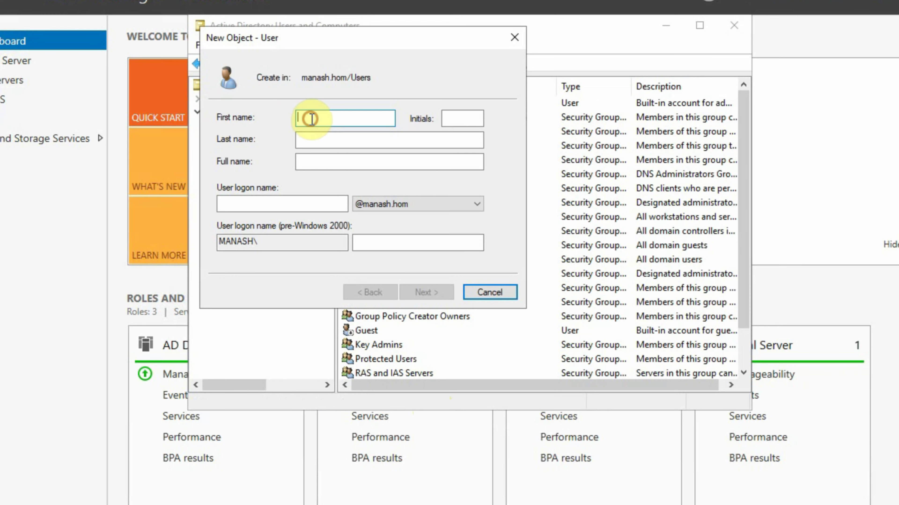
text(Ad)
key(Tab)
key(Tab)
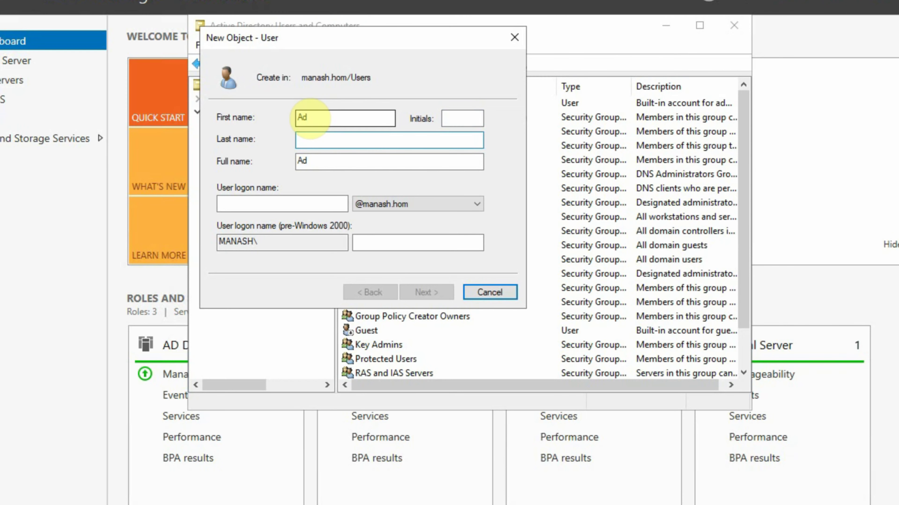
text(Expert)
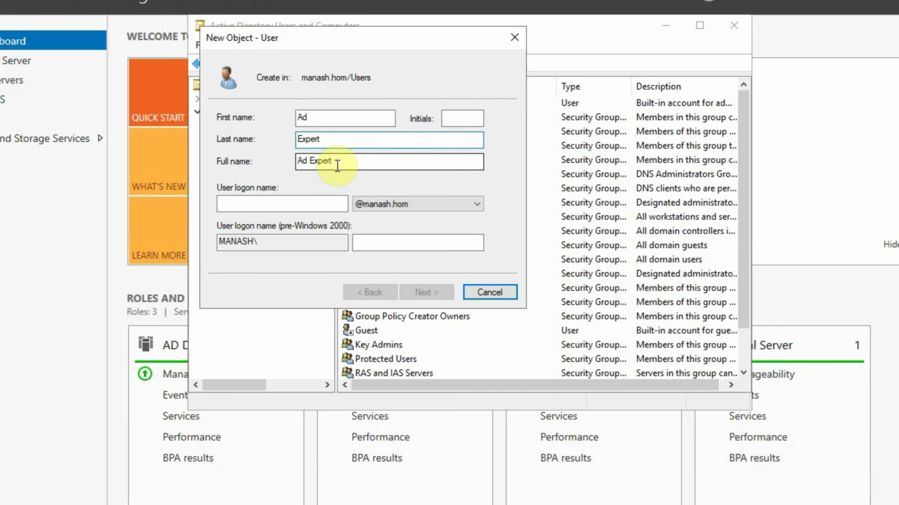
drag(334, 162, 265, 156)
click(261, 201)
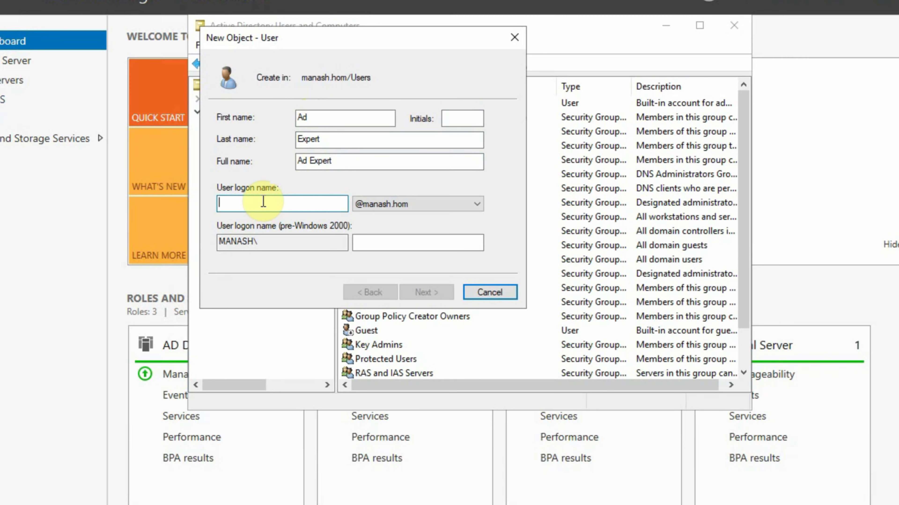
text(ade001)
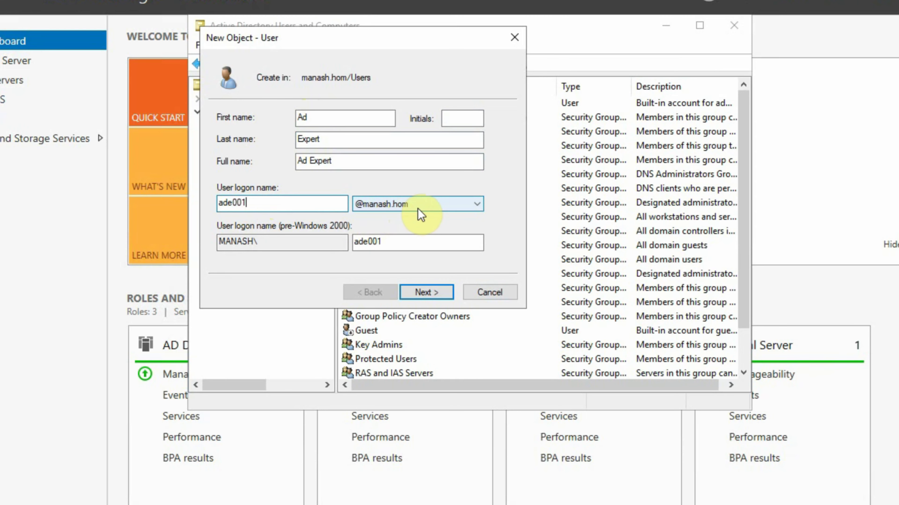
key(Tab)
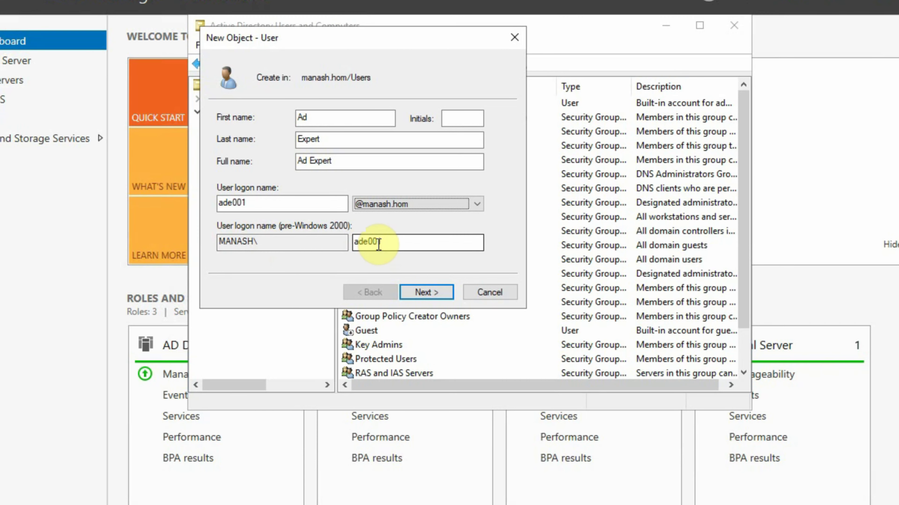
click(436, 293)
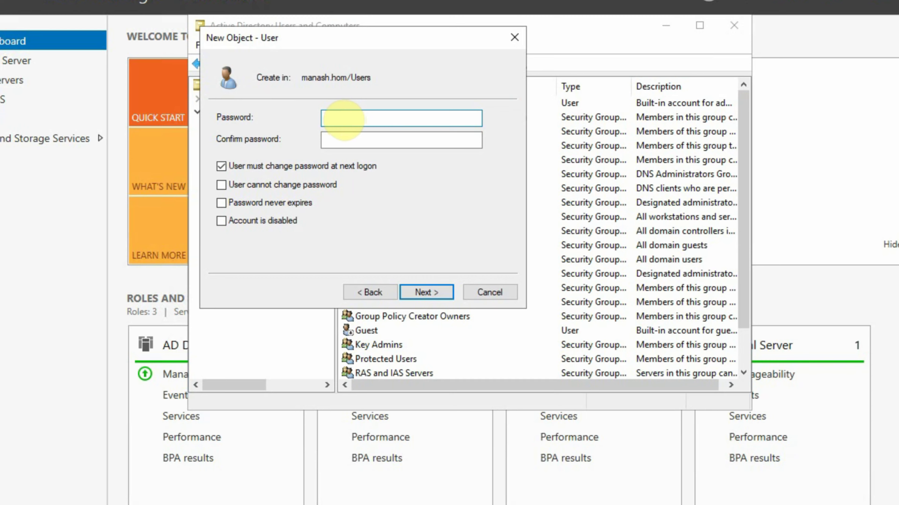
Enter and confirm the password, clear 'must change password at next logon', and create the account
text(Password@1234)
key(Tab)
text(Passwor)
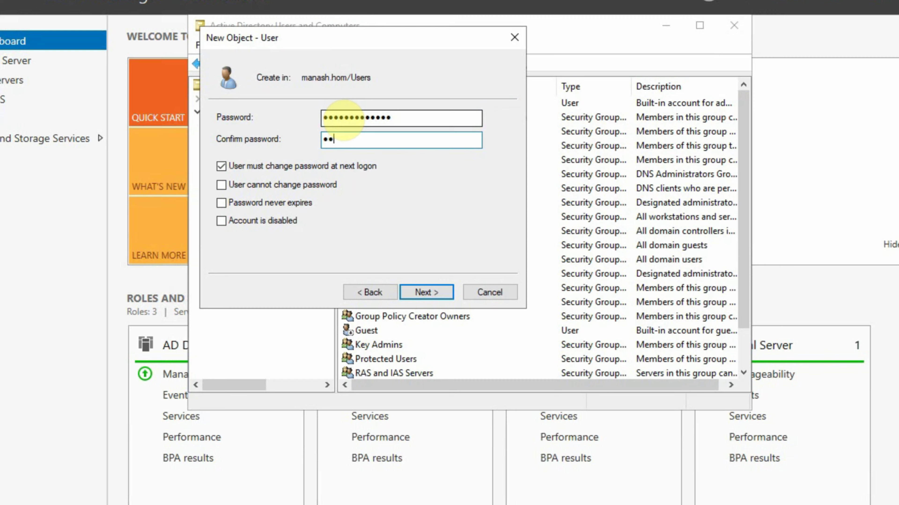
text(d@1234)
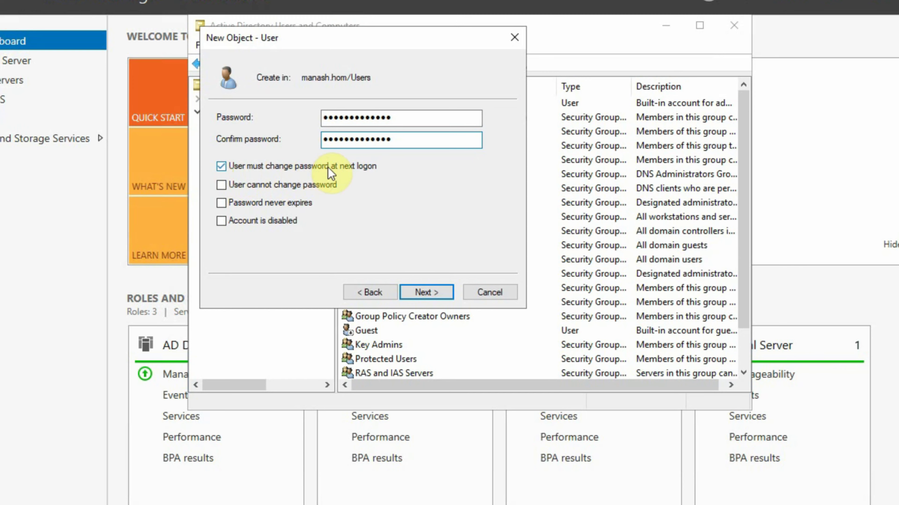
click(221, 166)
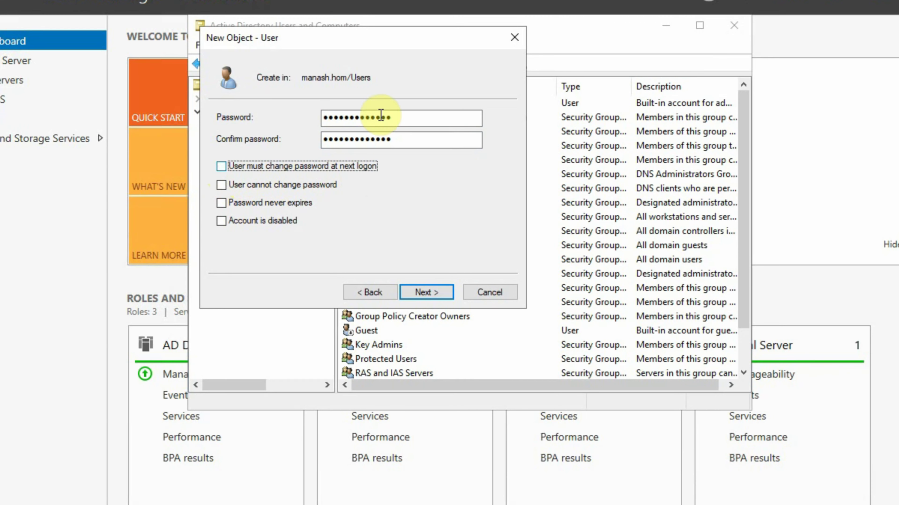
click(430, 293)
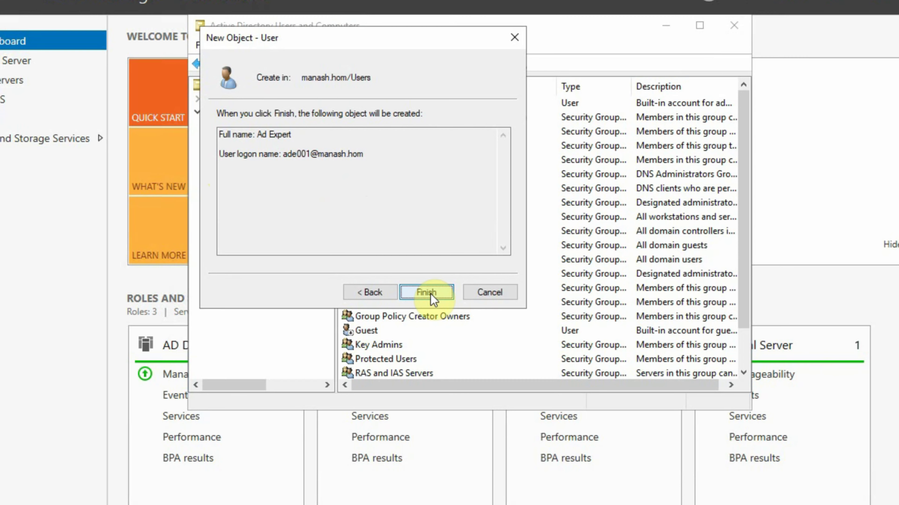
click(431, 296)
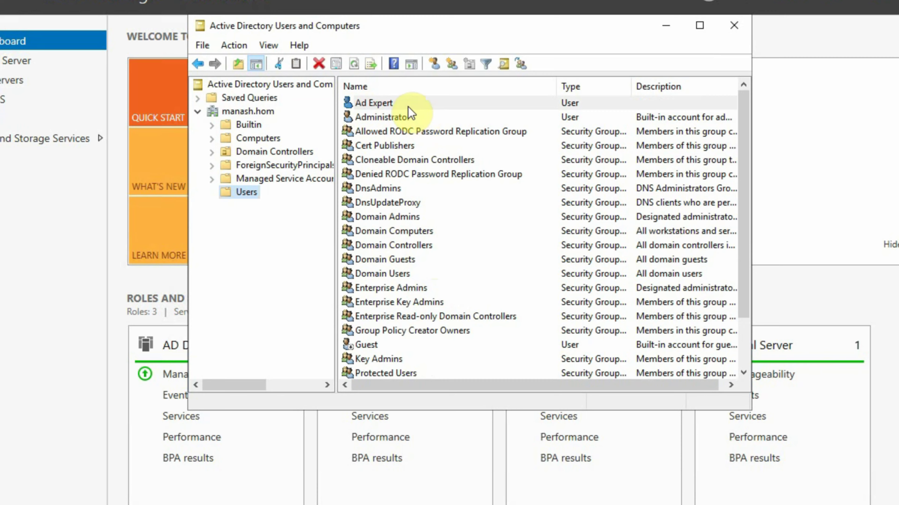
Select the Computers container in Active Directory Users and Computers
click(246, 140)
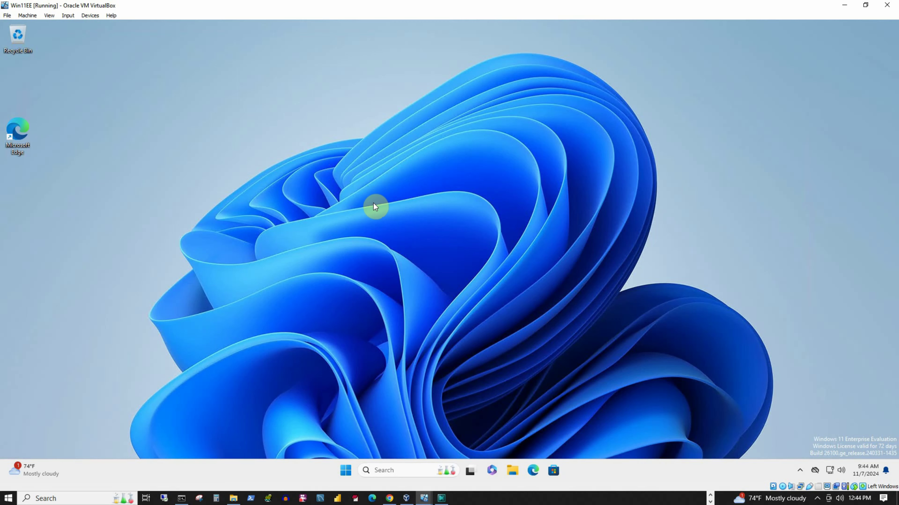
Open Command Prompt on Win11EE and ping the server at 192.168.1.165
click(402, 472)
text(cmd)
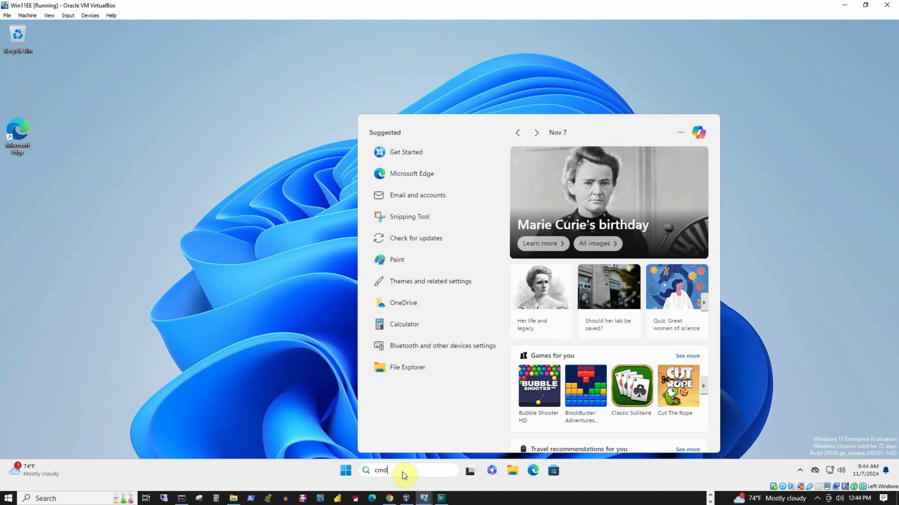
key(Return)
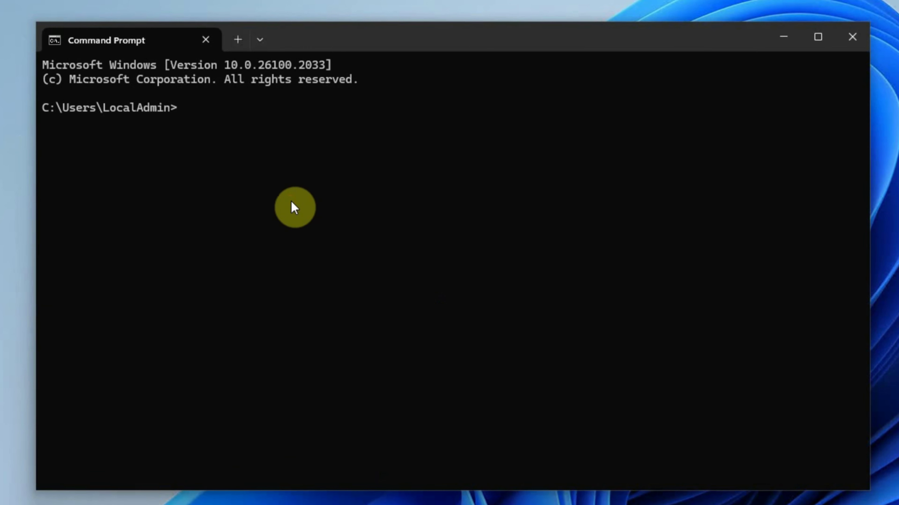
text(ping )
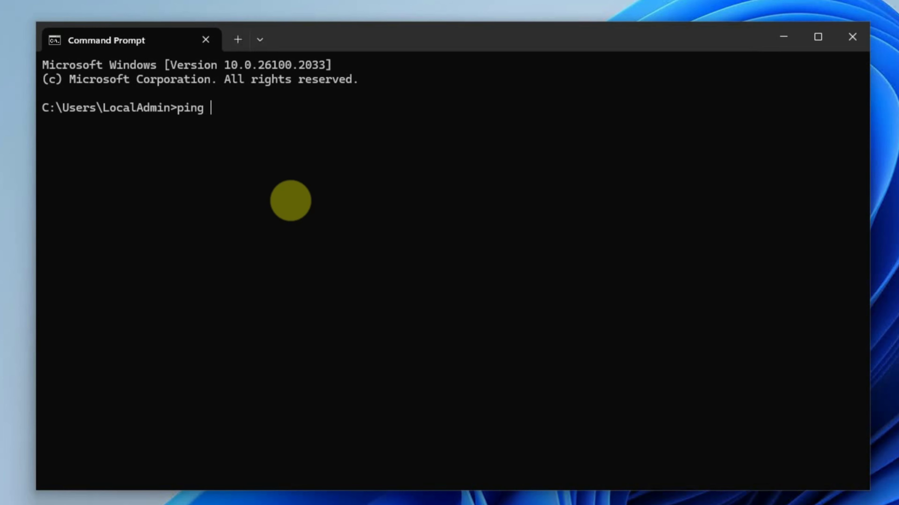
text(192.168.1.165)
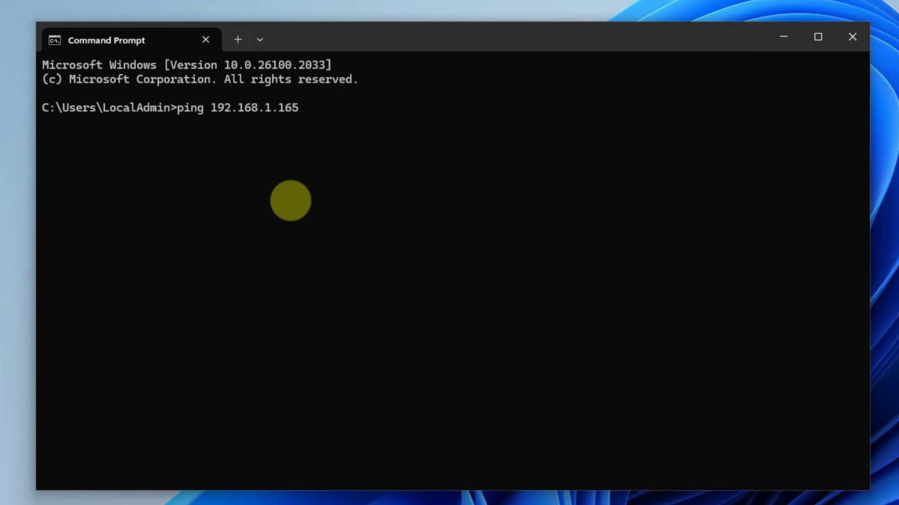
key(Return)
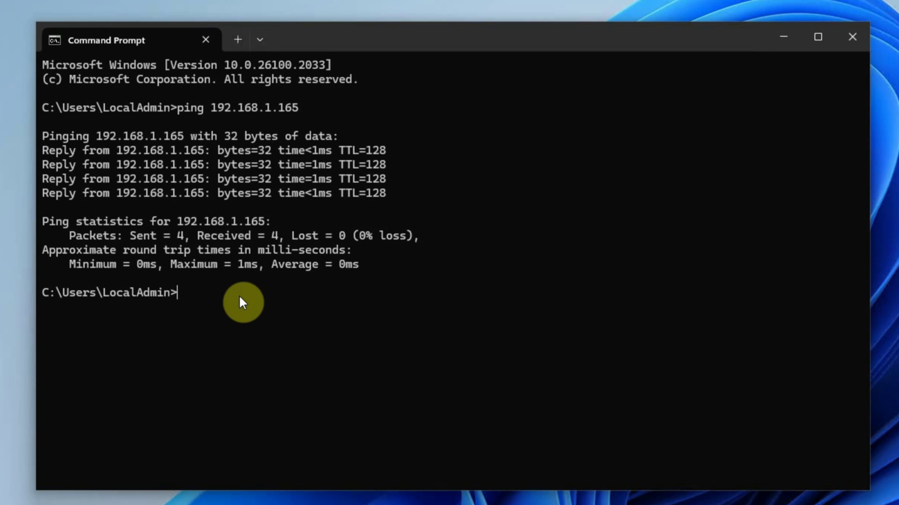
Run ipconfig and highlight this machine's IPv4 address 192.168.1.168
text(ipconfig)
key(Return)
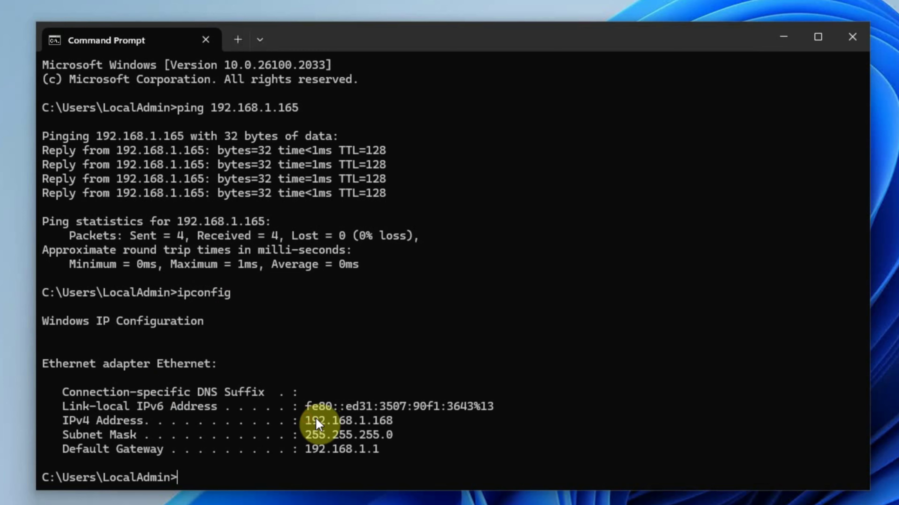
drag(307, 421, 395, 420)
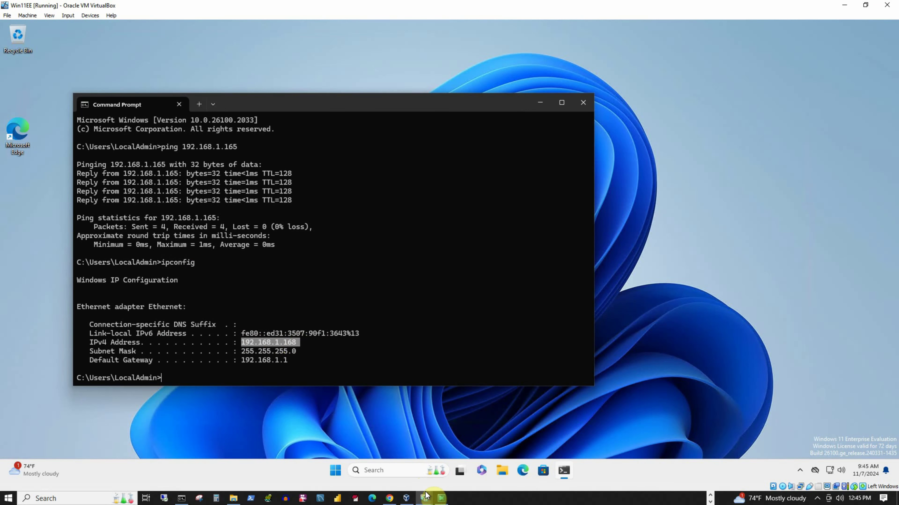
On the WinSvr1 VM, run 'ping 192.168.1.168' from Command Prompt to test reaching Win11EE
click(427, 496)
click(469, 466)
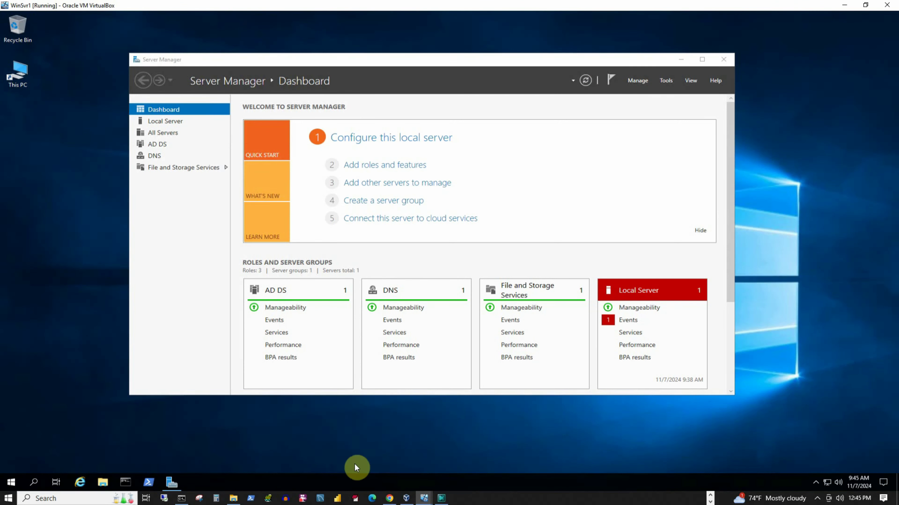
click(126, 481)
click(297, 144)
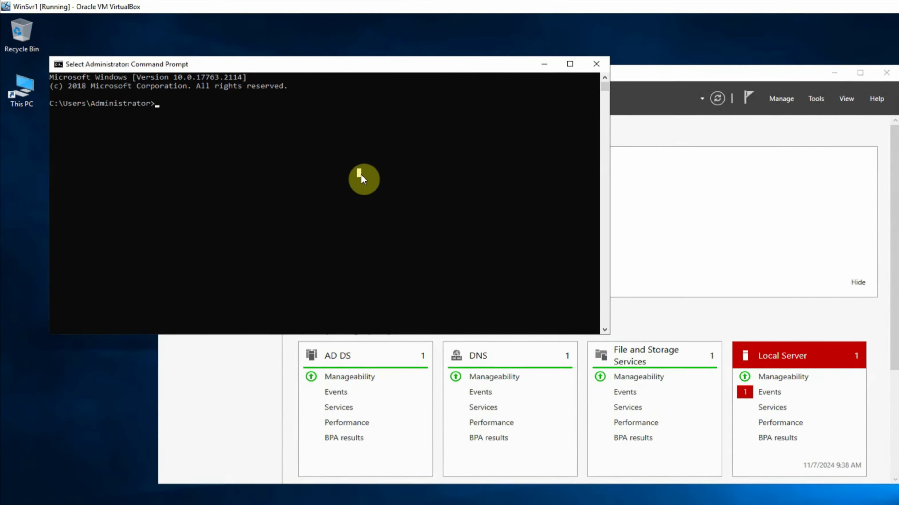
text(ping)
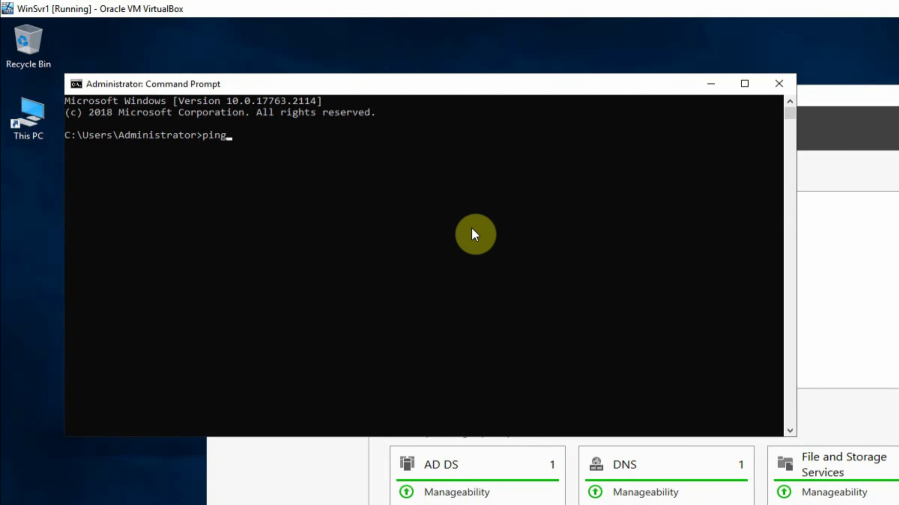
text( 192.168.1.168)
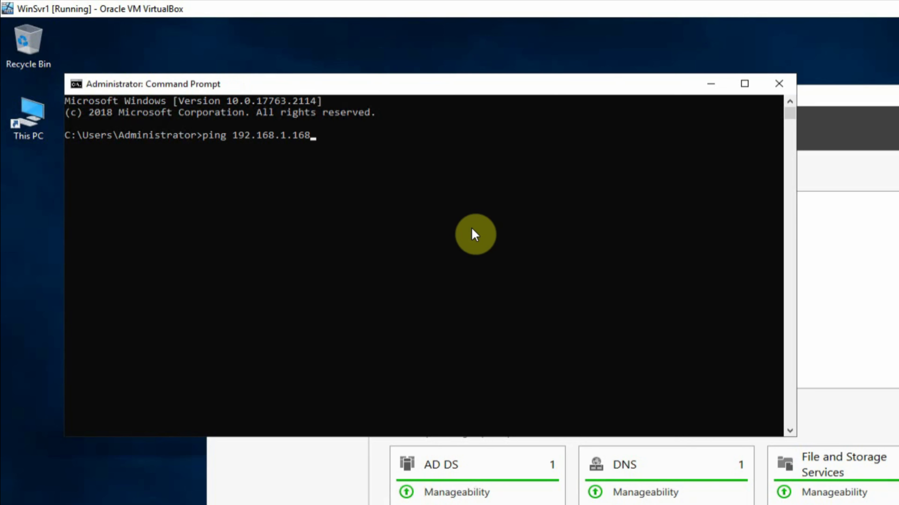
key(Return)
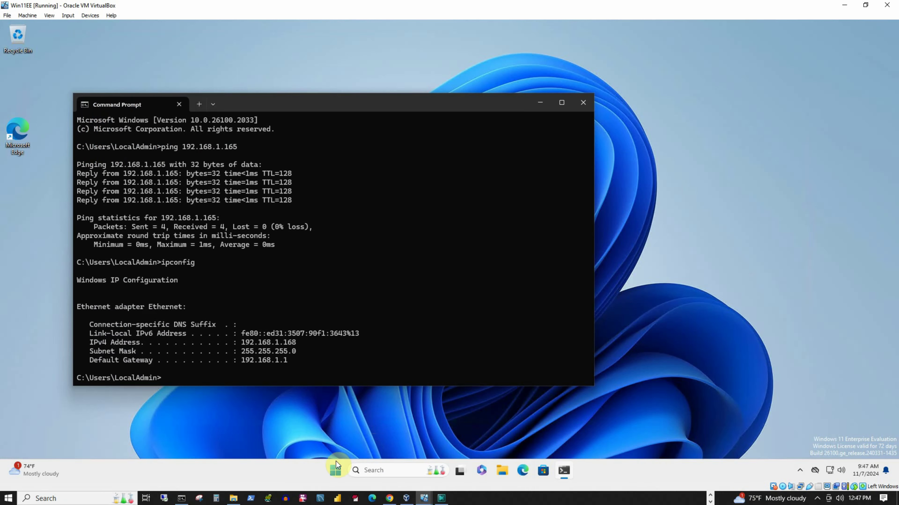
On Win11EE, go to Settings > Privacy & security > Windows Security > Firewall & network protection
click(336, 471)
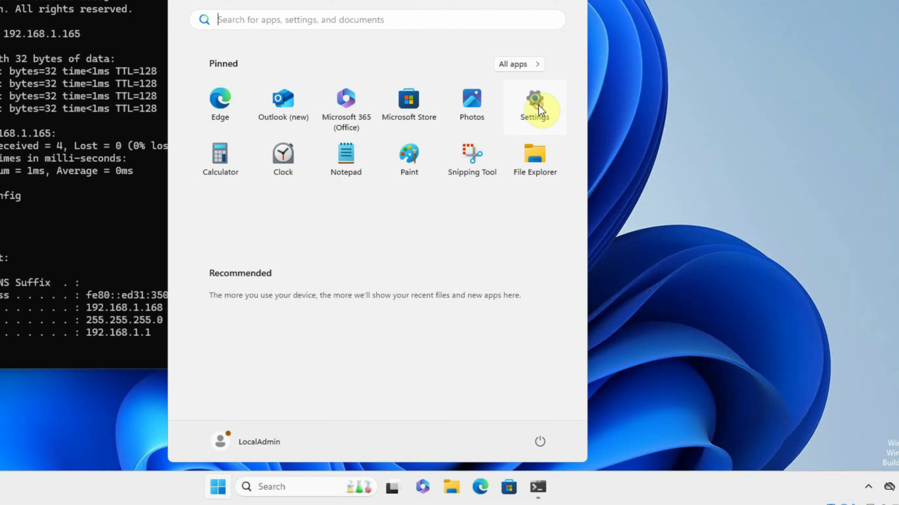
click(538, 105)
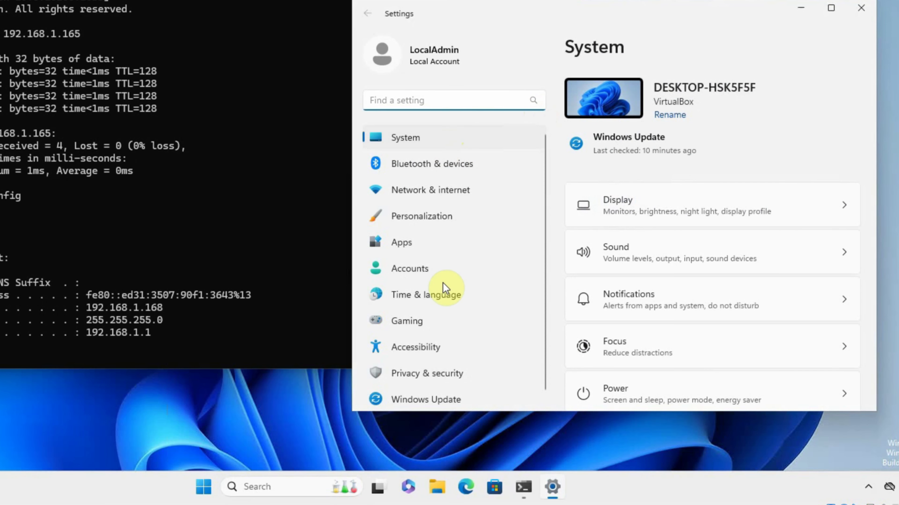
click(422, 378)
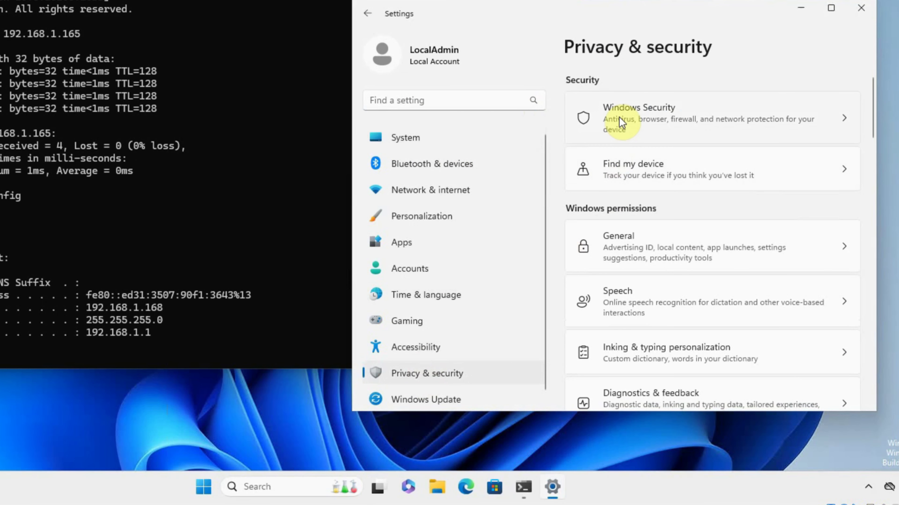
click(644, 121)
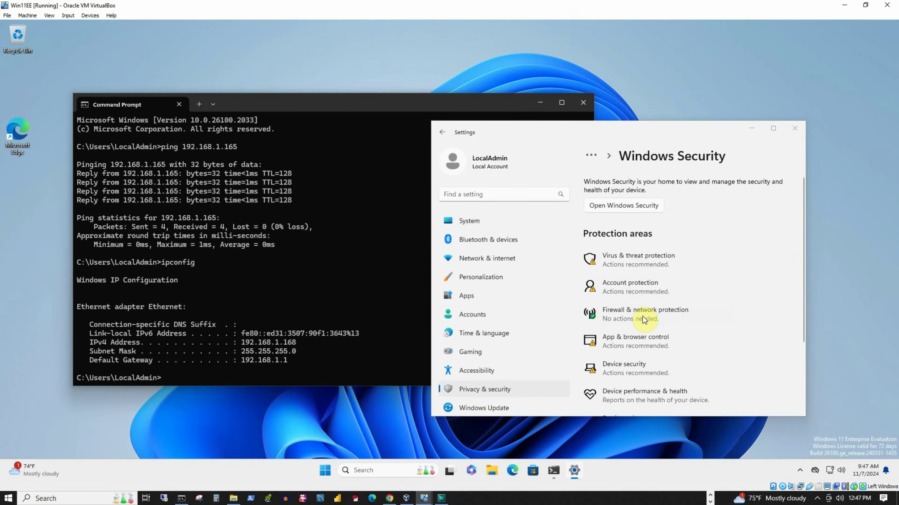
click(650, 275)
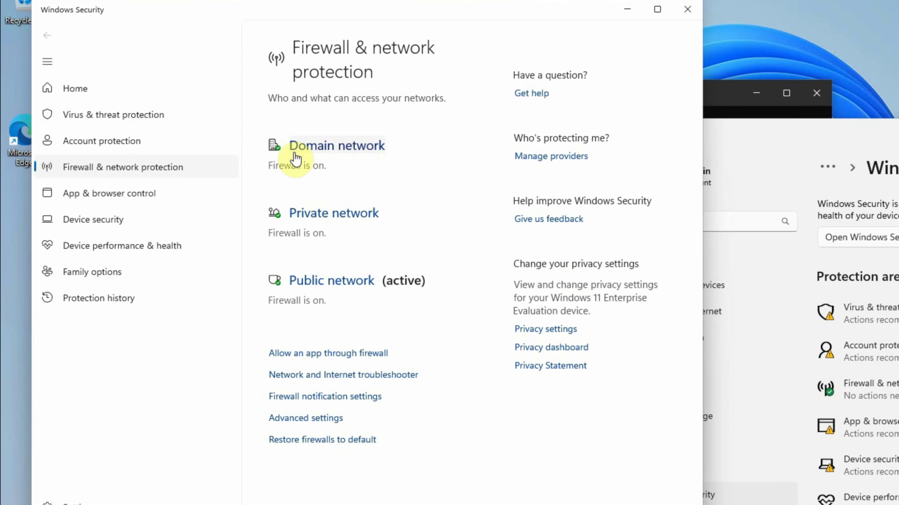
Turn off the Domain network Microsoft Defender Firewall and approve the UAC prompt
click(330, 145)
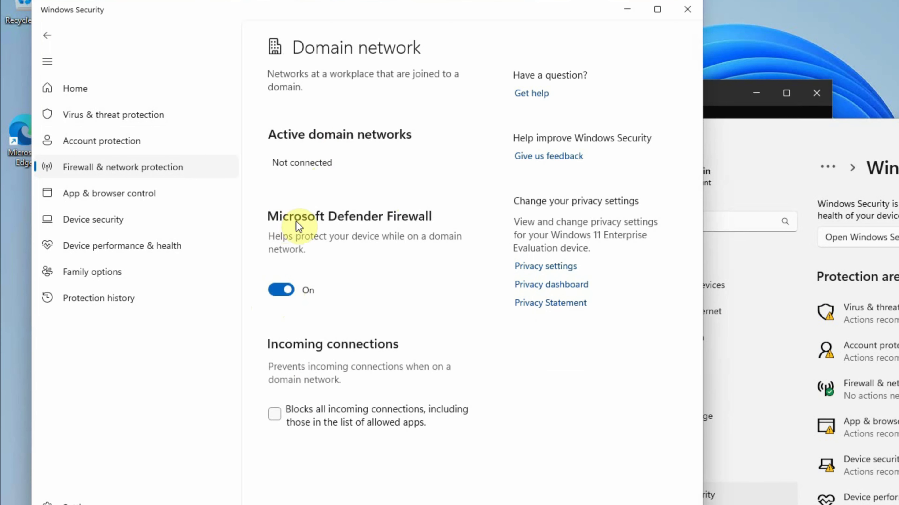
click(281, 291)
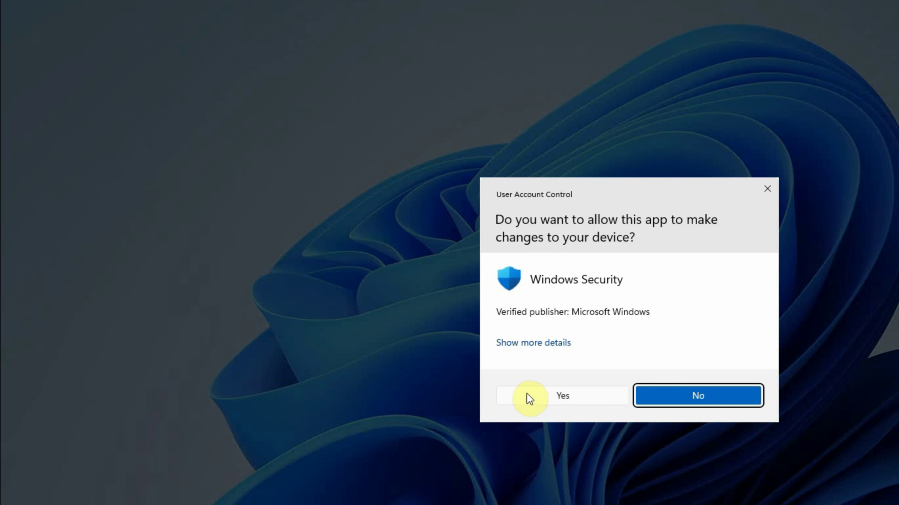
click(562, 396)
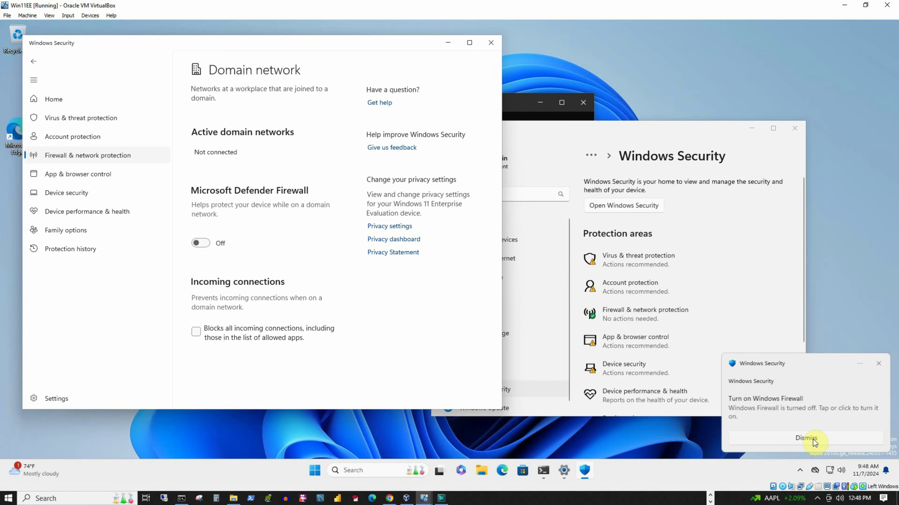
click(813, 440)
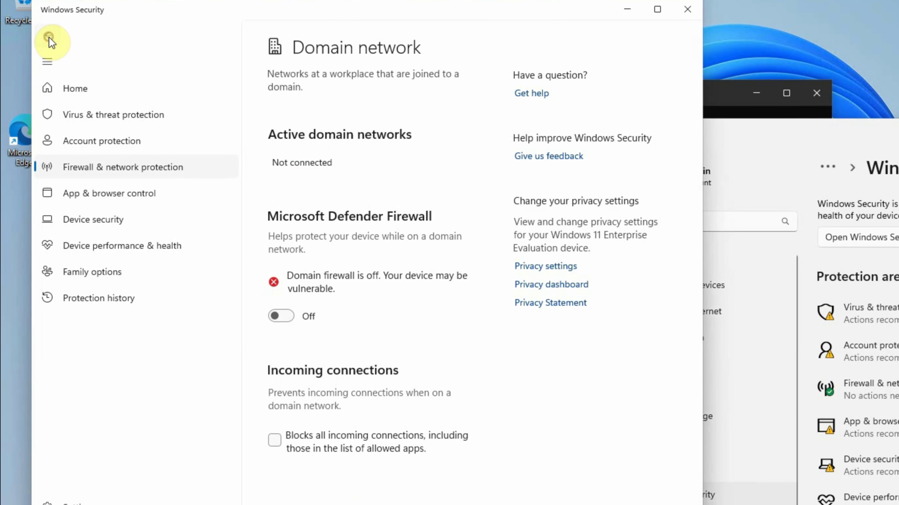
click(35, 62)
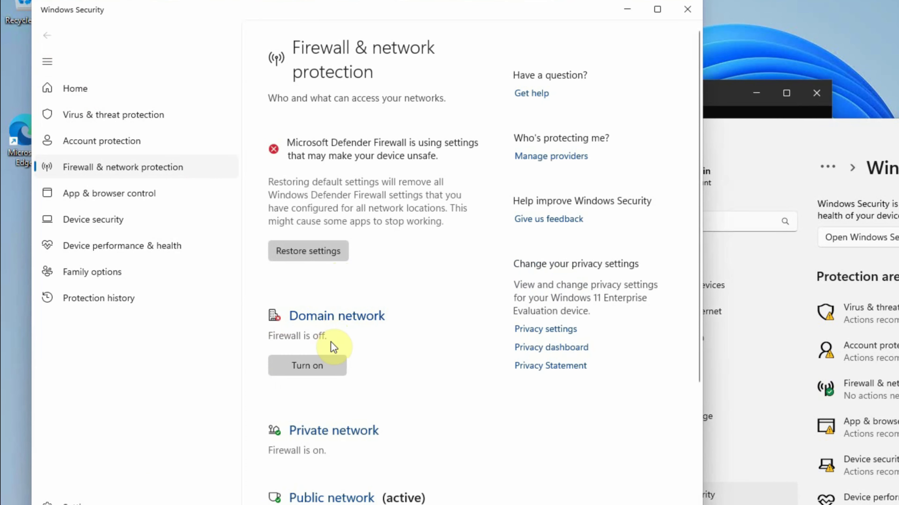
Turn off the Private network Microsoft Defender Firewall and approve the UAC prompt
scroll(411, 366, down, 5)
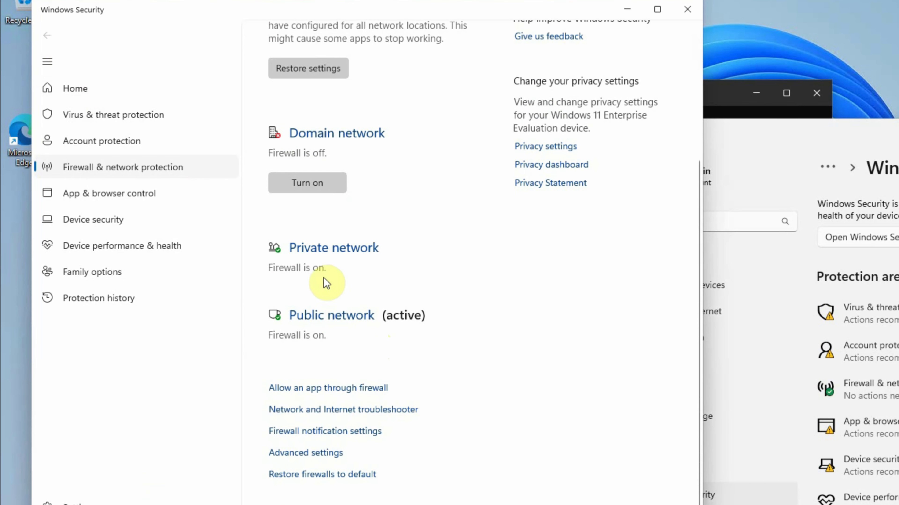
click(324, 250)
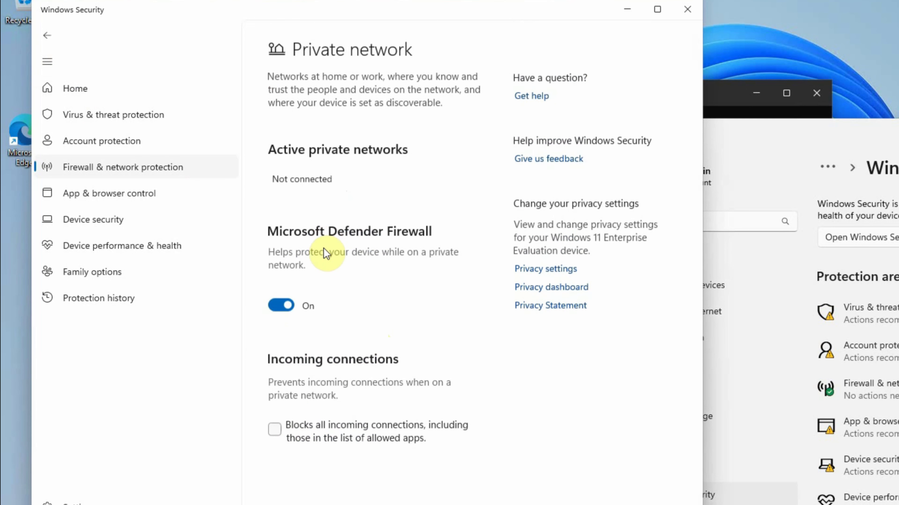
click(280, 304)
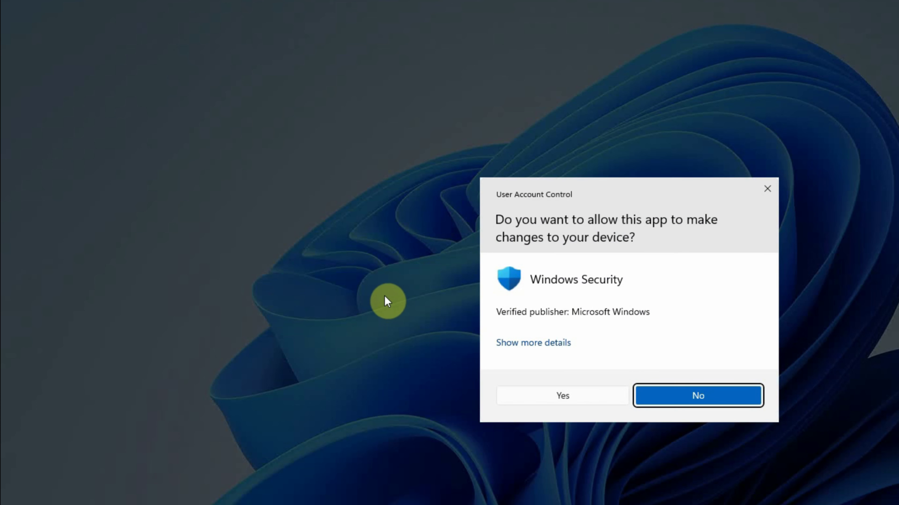
click(556, 400)
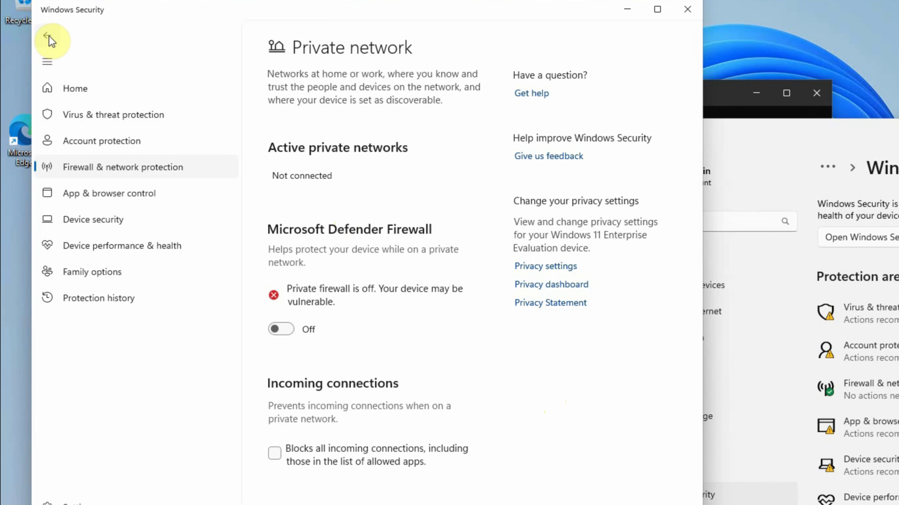
click(48, 35)
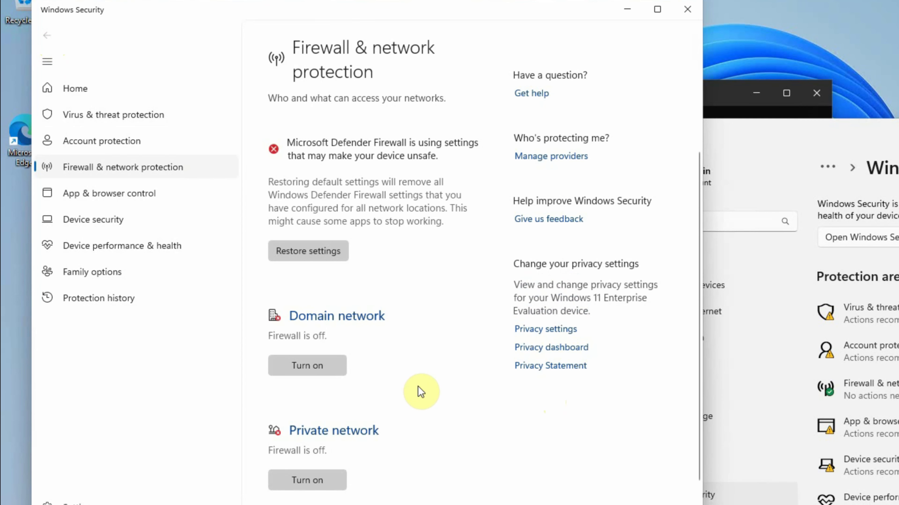
Turn off the Public network Microsoft Defender Firewall and approve the UAC prompt
scroll(417, 386, down, 5)
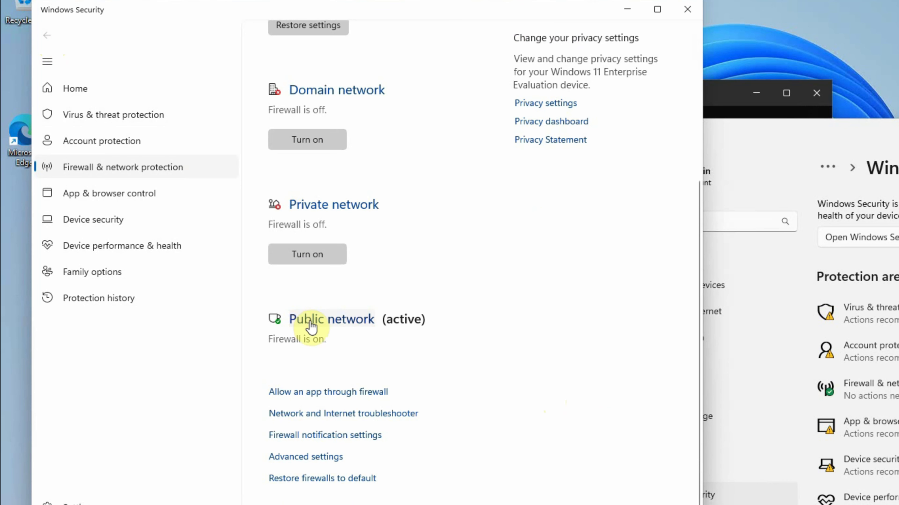
click(323, 321)
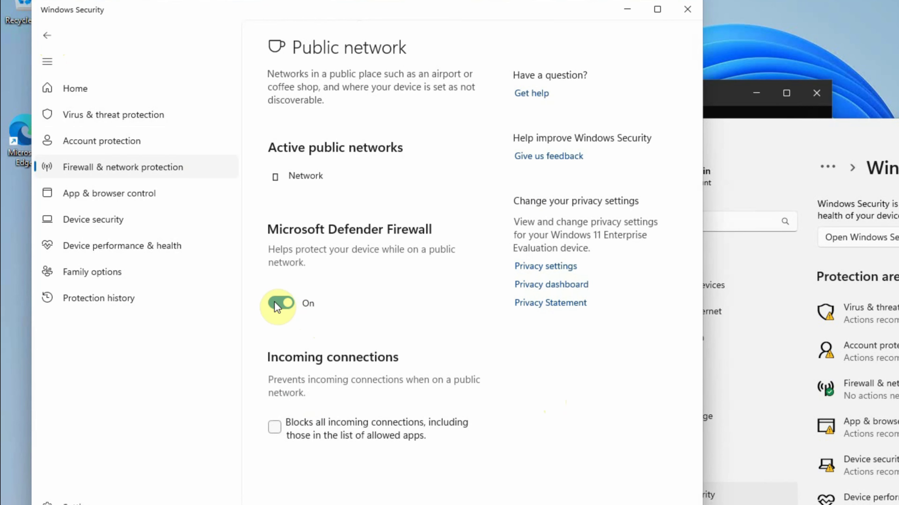
click(275, 304)
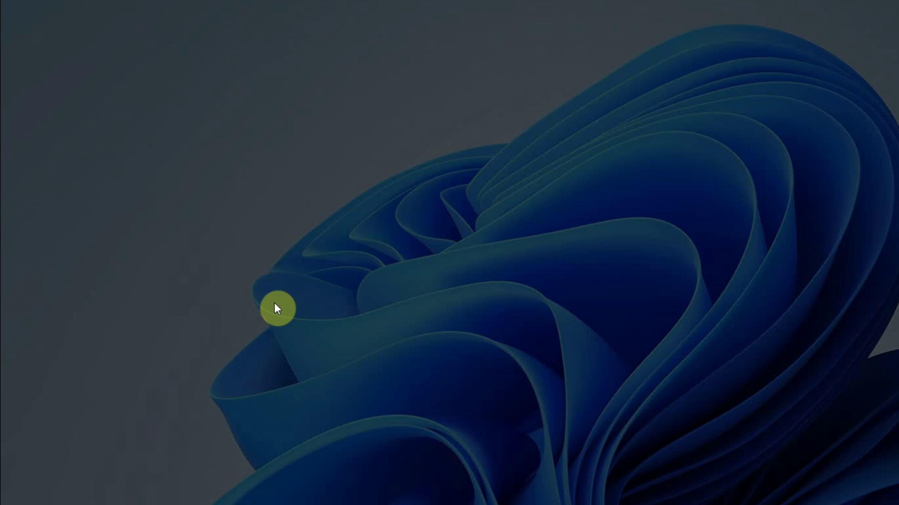
click(560, 397)
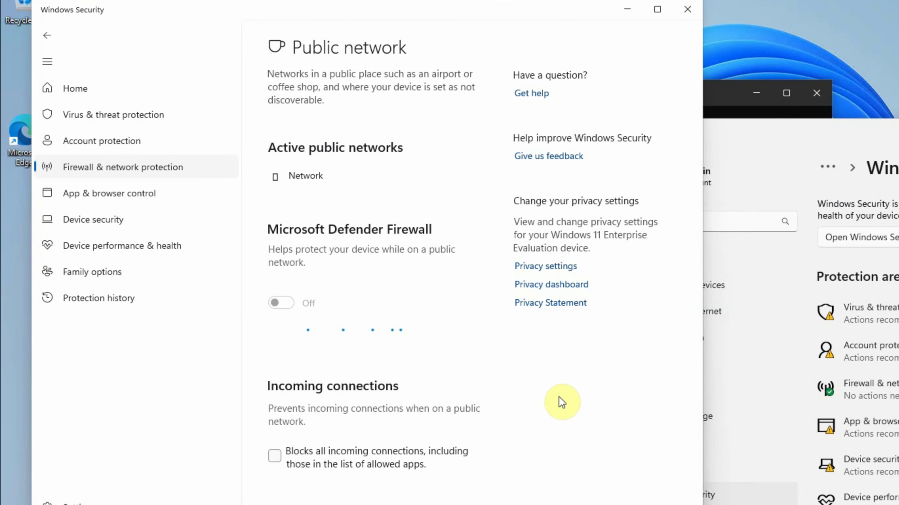
click(50, 39)
scroll(411, 321, down, 3)
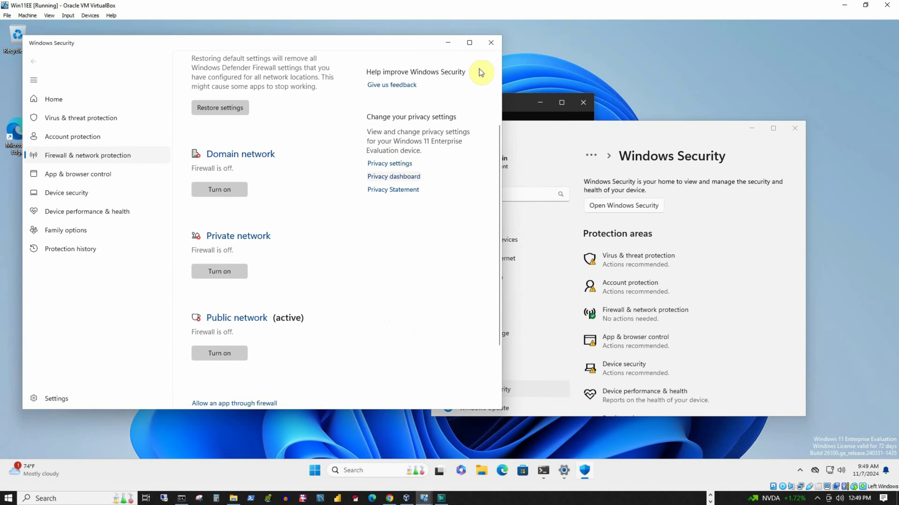
Close Windows Security and Settings, then switch to the WinSvr1 VM
click(494, 45)
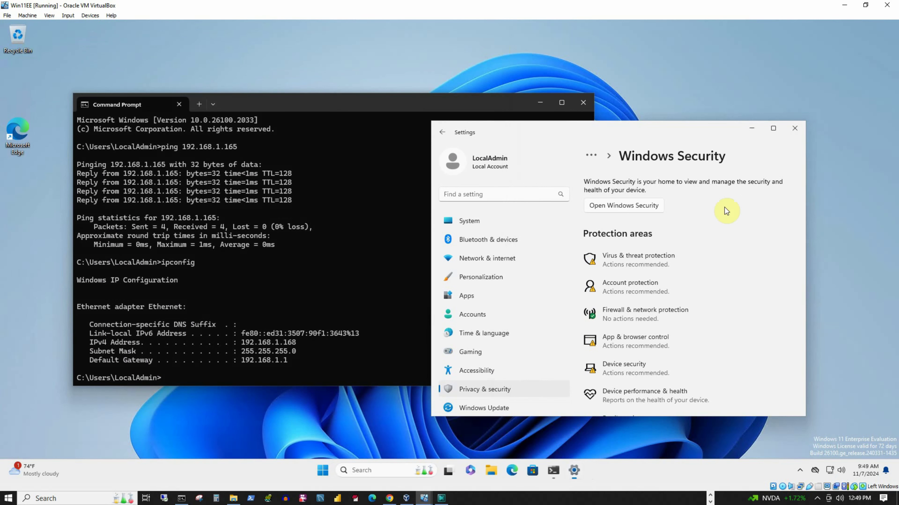
click(796, 129)
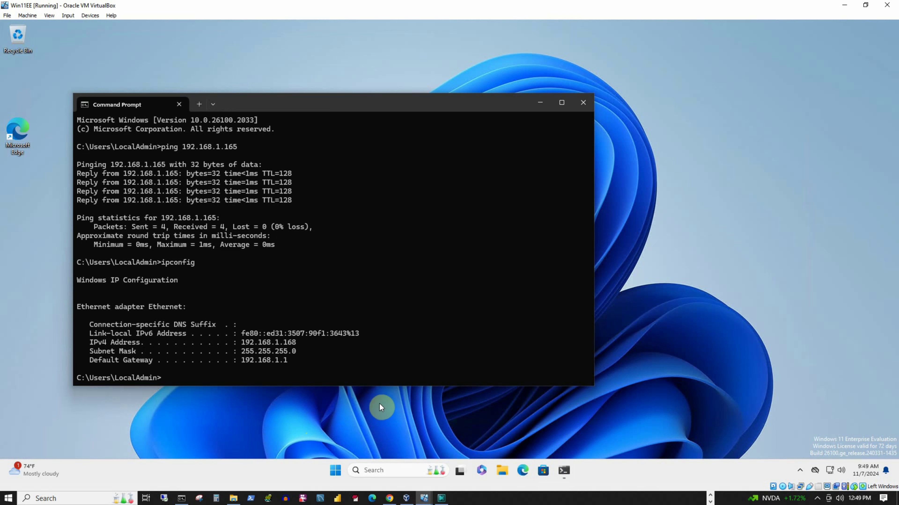
click(426, 500)
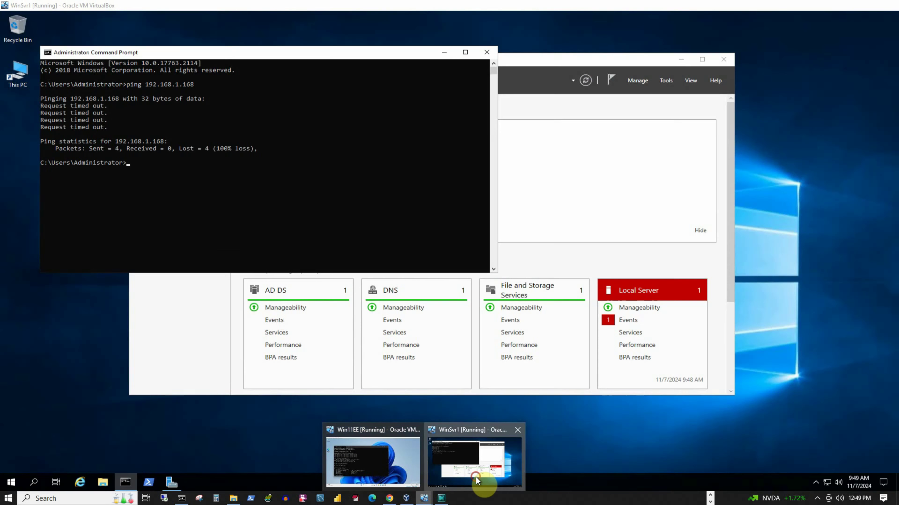
click(475, 482)
Rerun the ping to 192.168.1.168, now with 0% loss, and return to Win11EE
key(Up)
key(Return)
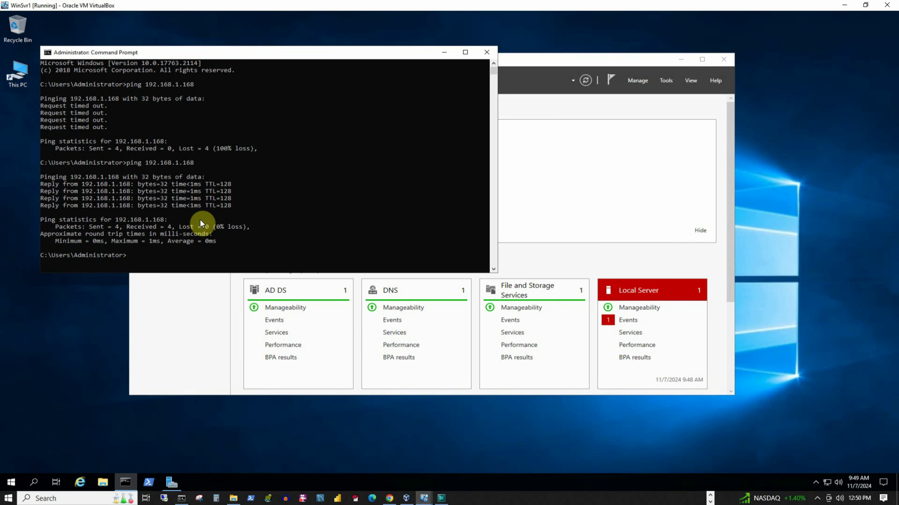
mouse_move(424, 498)
click(368, 468)
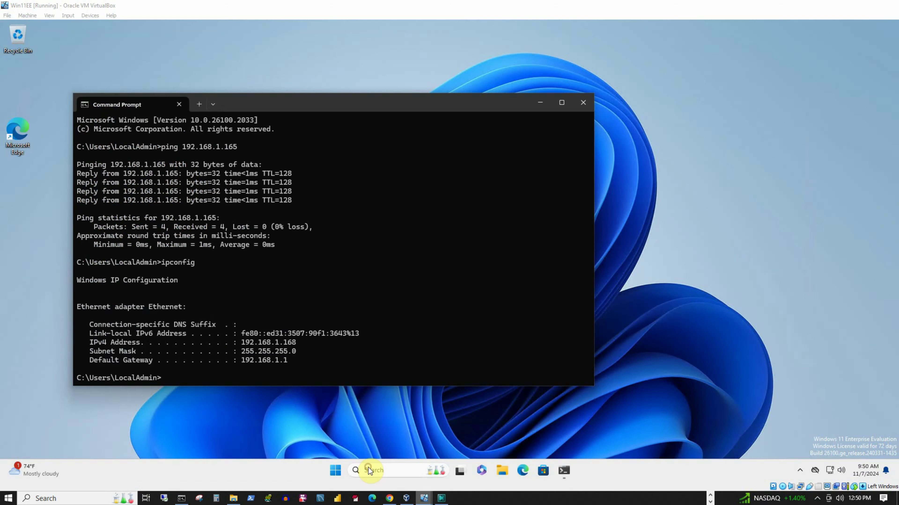
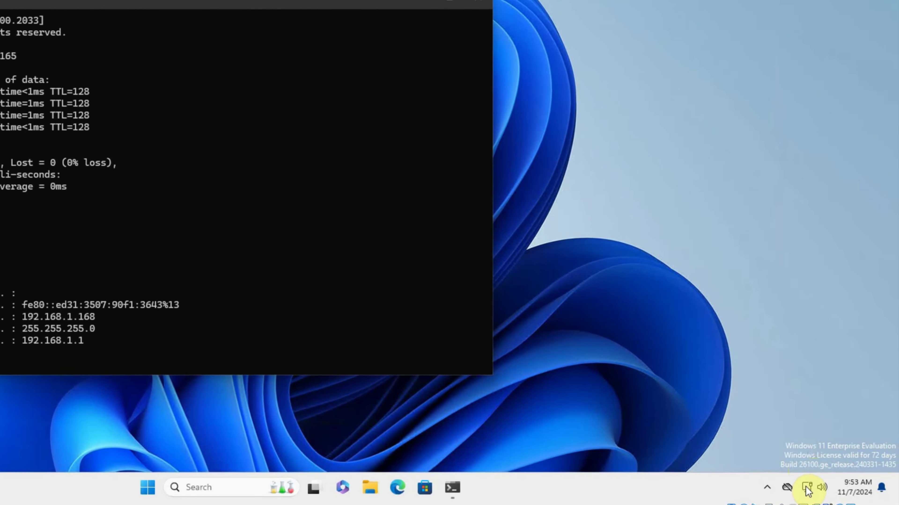
Open the Ethernet adapter page in Network and Internet settings and scroll to DNS server assignment
right_click(829, 472)
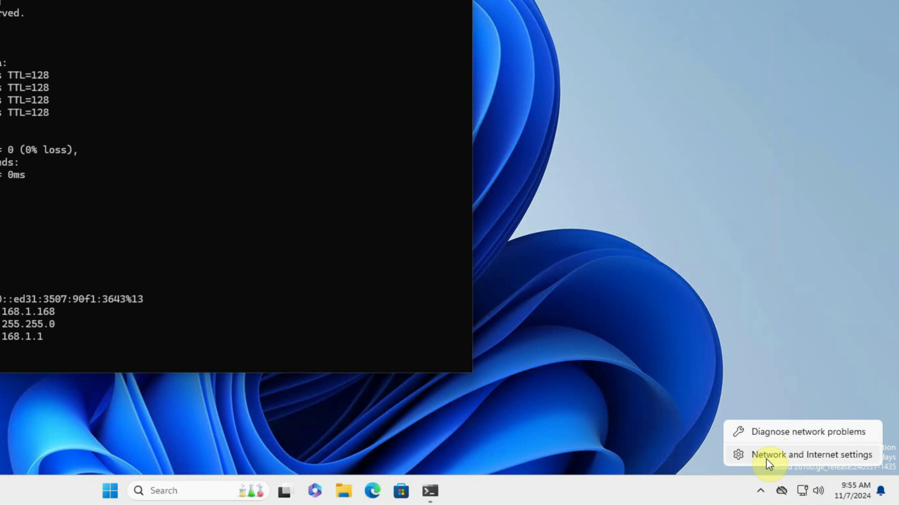
click(808, 456)
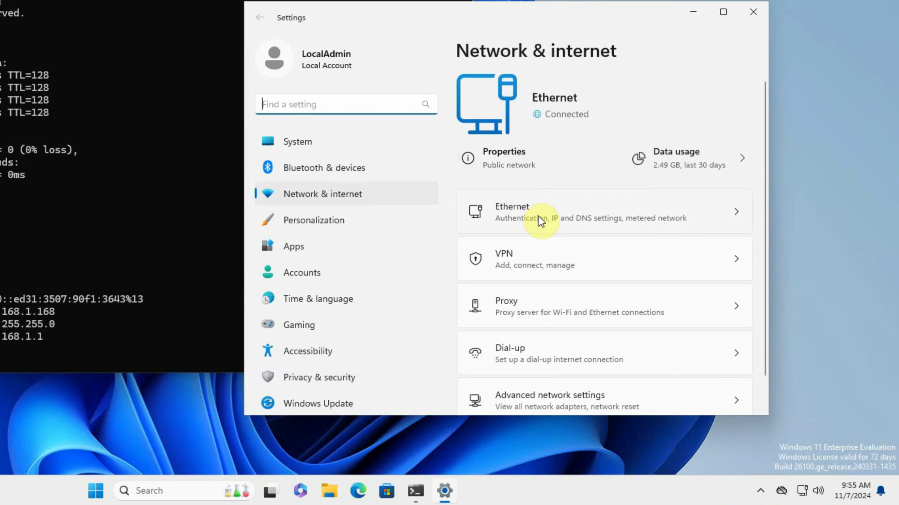
click(549, 216)
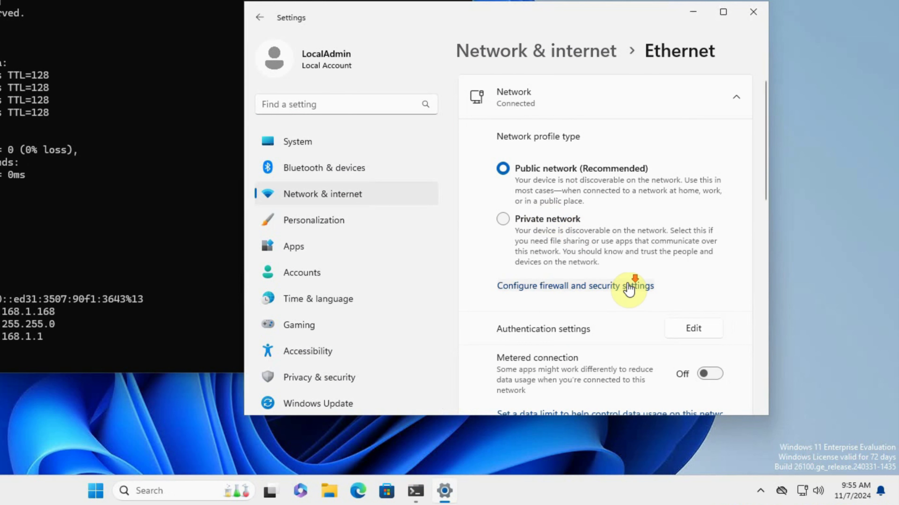
scroll(627, 287, down, 4)
scroll(630, 287, down, 3)
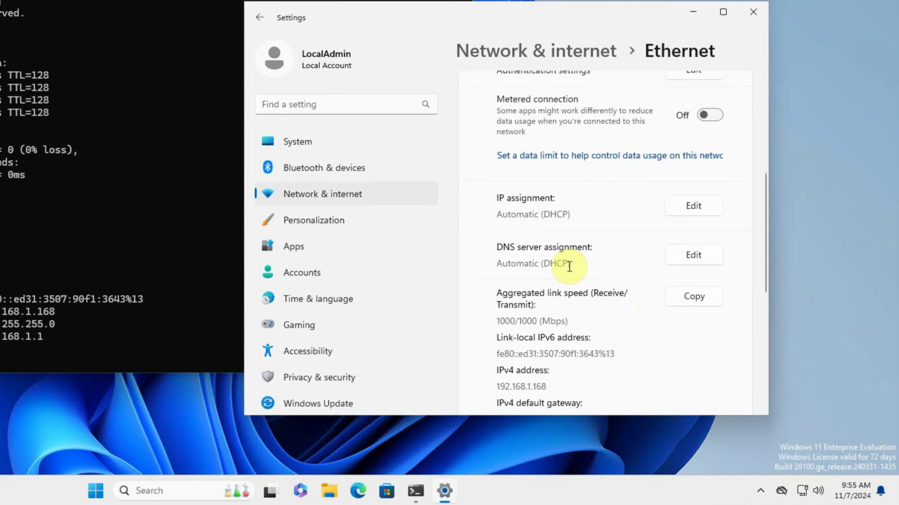
Set Ethernet DNS to Manual IPv4: preferred 192.168.1.165, alternate 1.1.1.3; save and close Settings
click(699, 257)
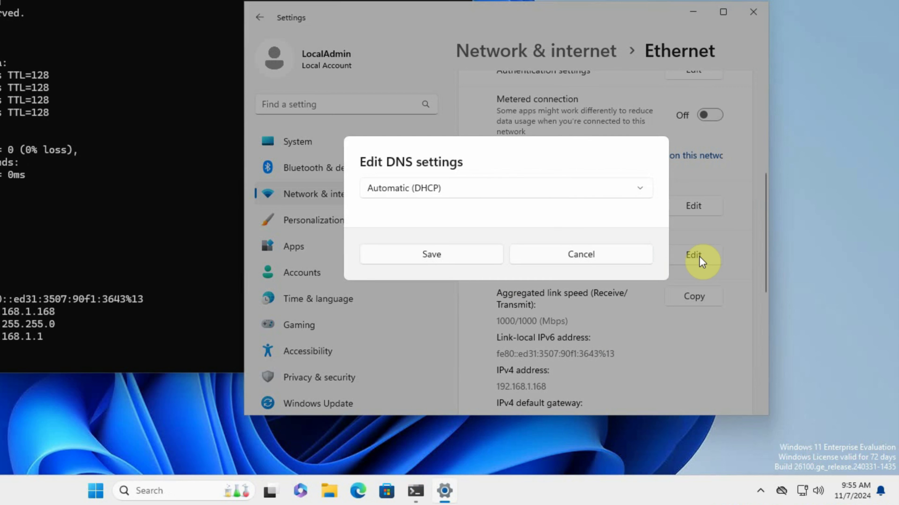
click(448, 188)
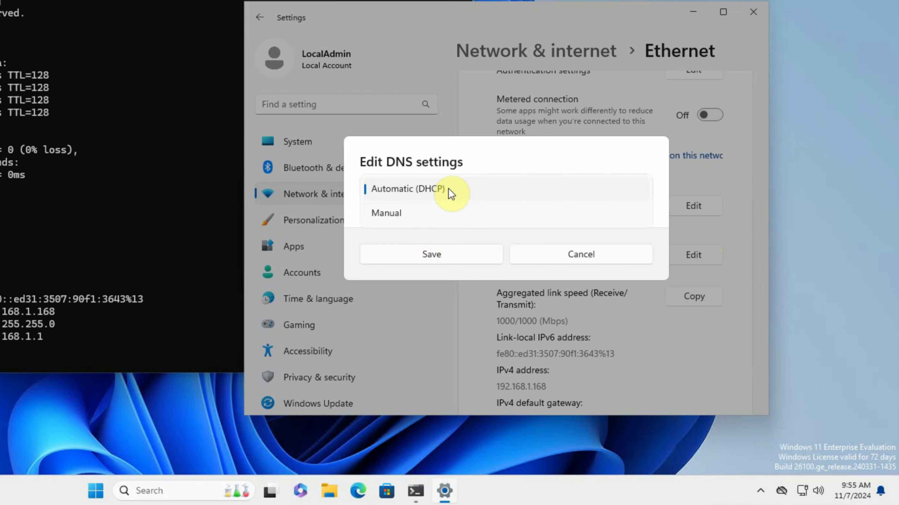
click(419, 213)
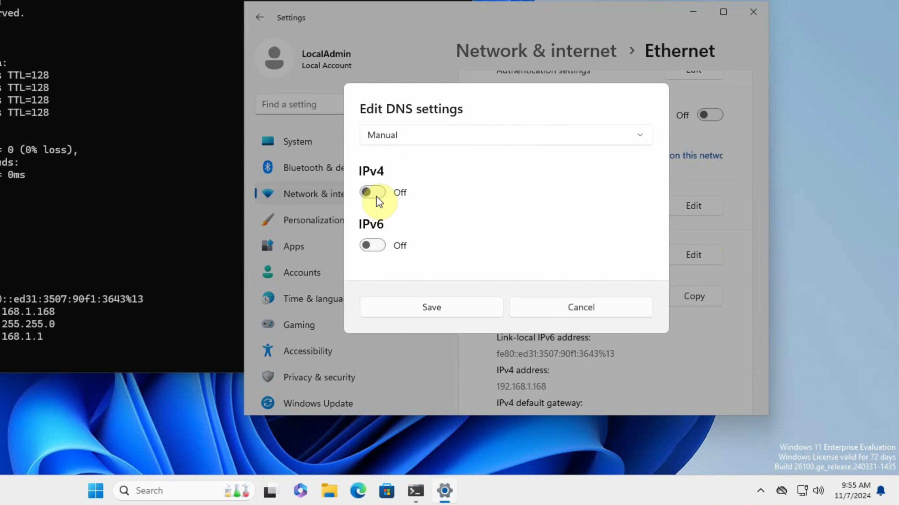
click(377, 194)
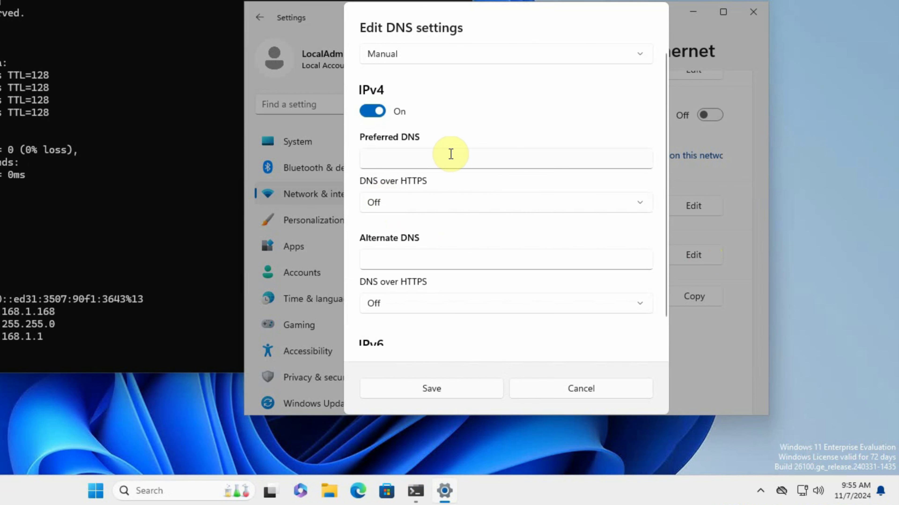
click(397, 154)
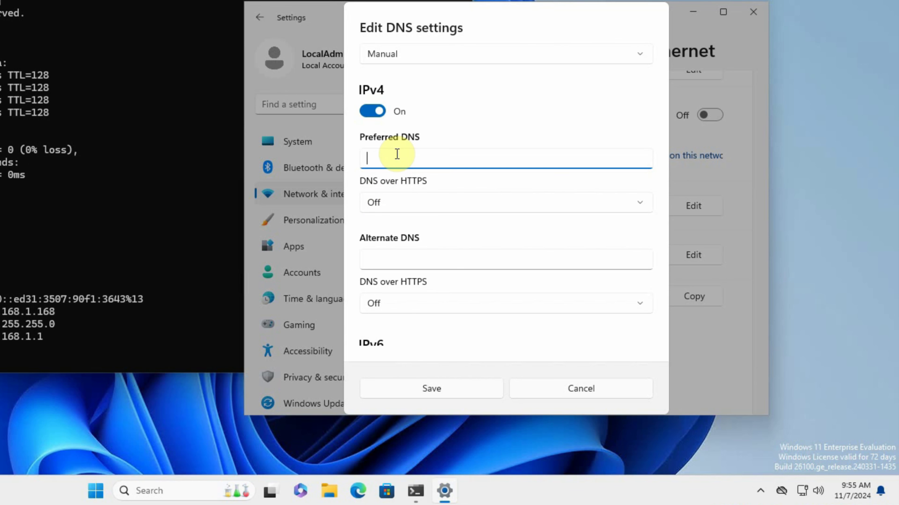
text(192.168.1.165)
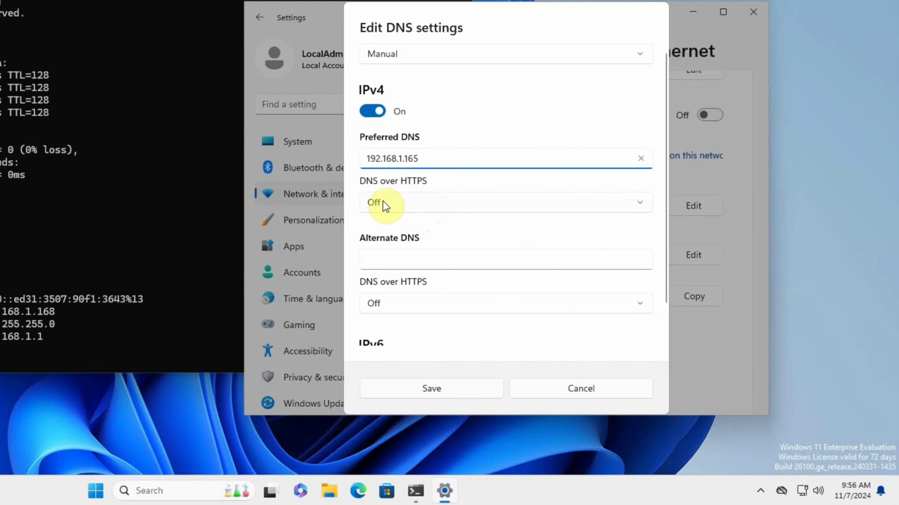
click(400, 260)
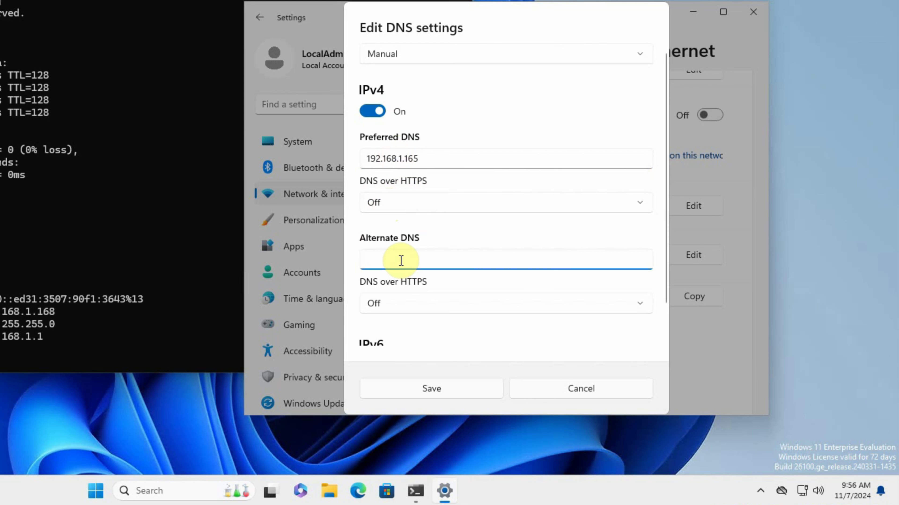
text(1.1.1.3)
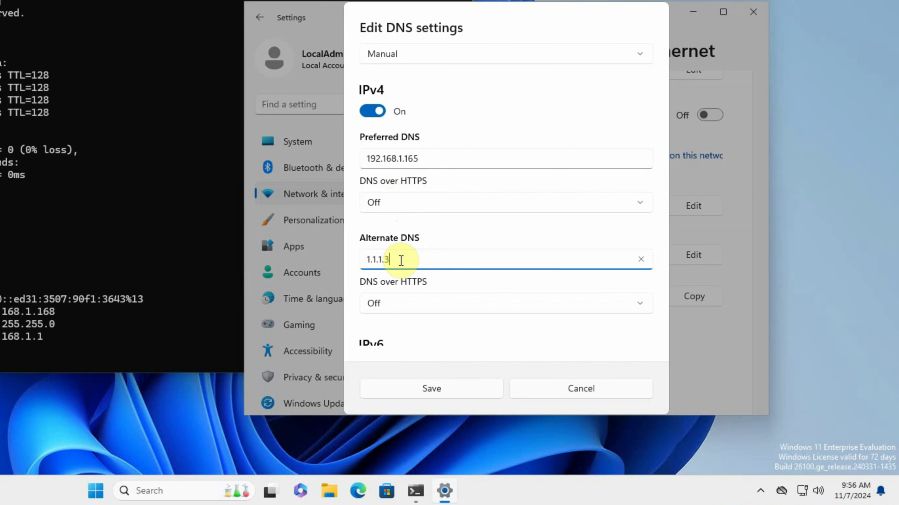
scroll(380, 310, down, 2)
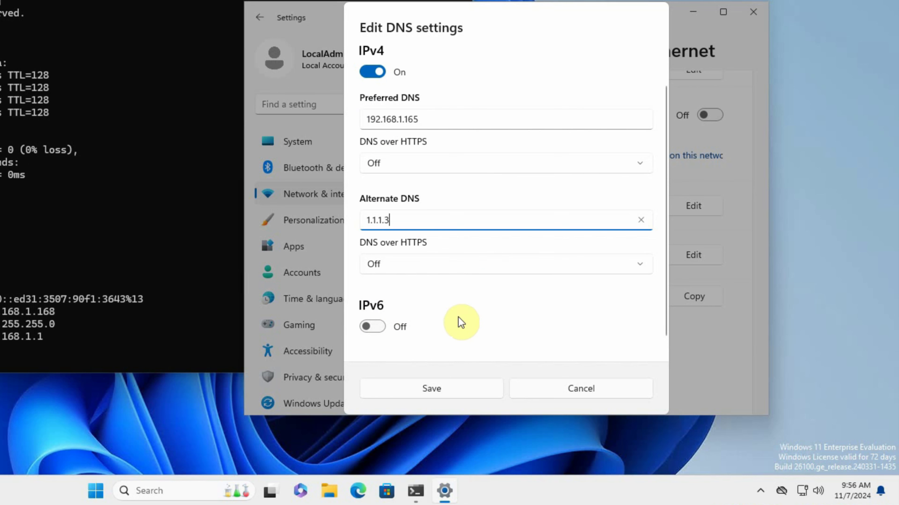
click(424, 389)
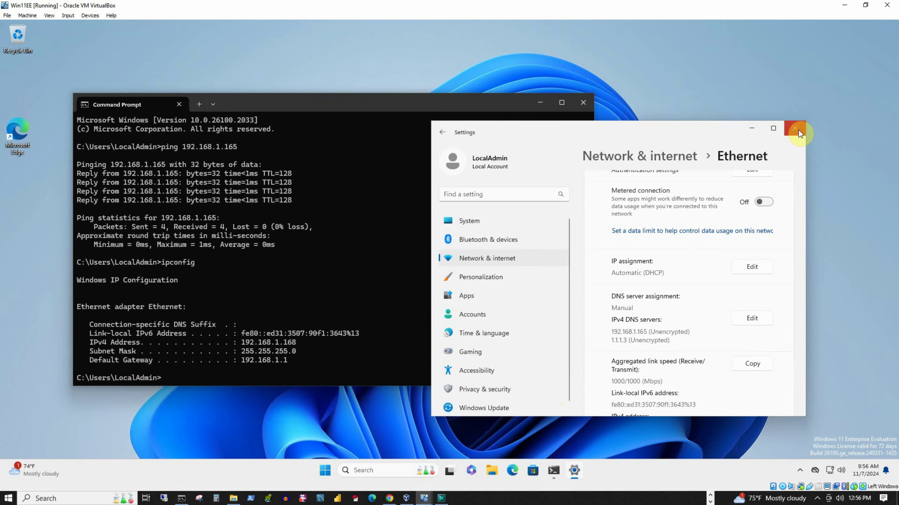
click(799, 130)
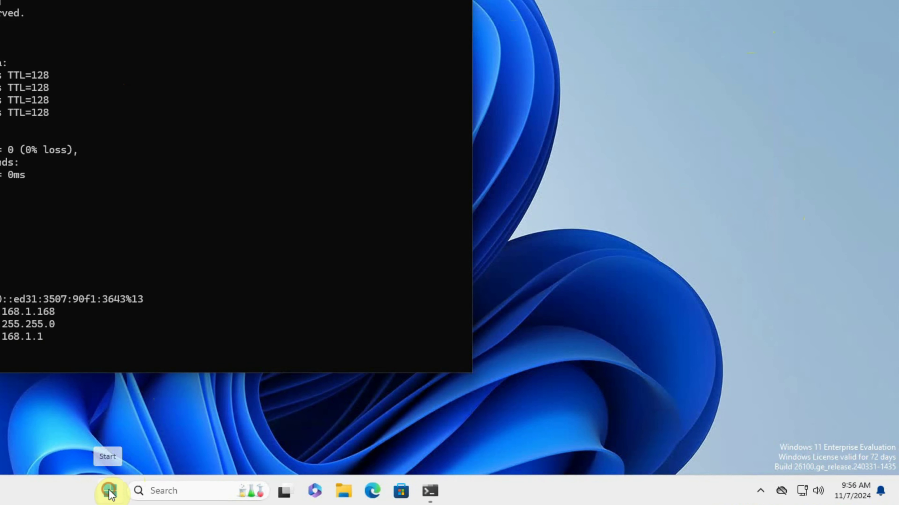
Reopen Settings from Start and go to the System About page, down to Related links
click(336, 472)
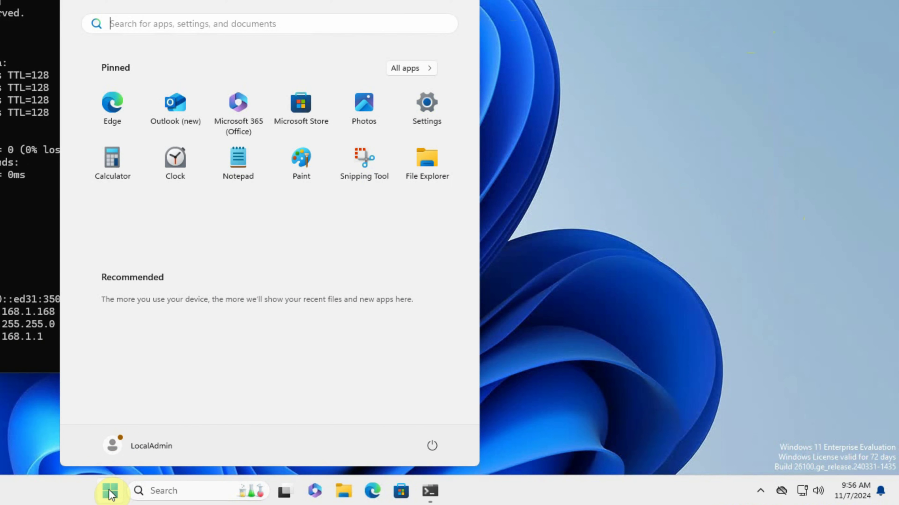
click(423, 112)
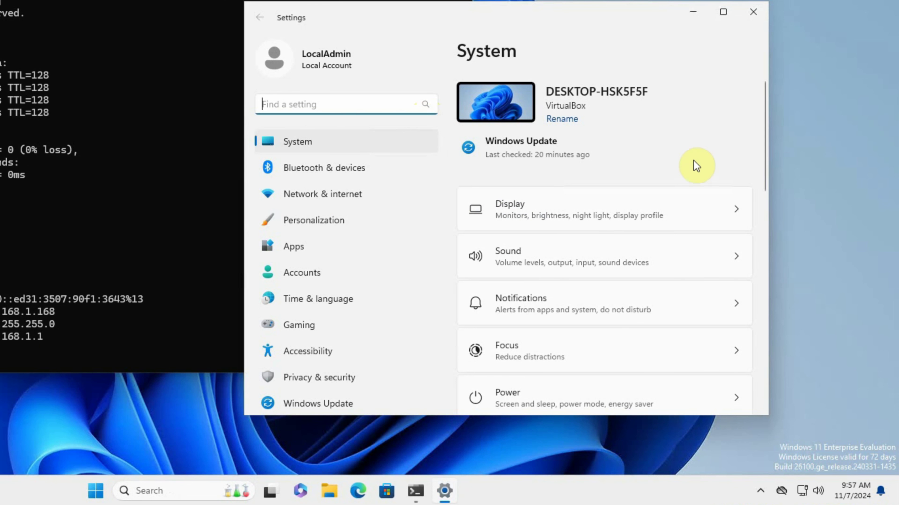
scroll(676, 153, down, 15)
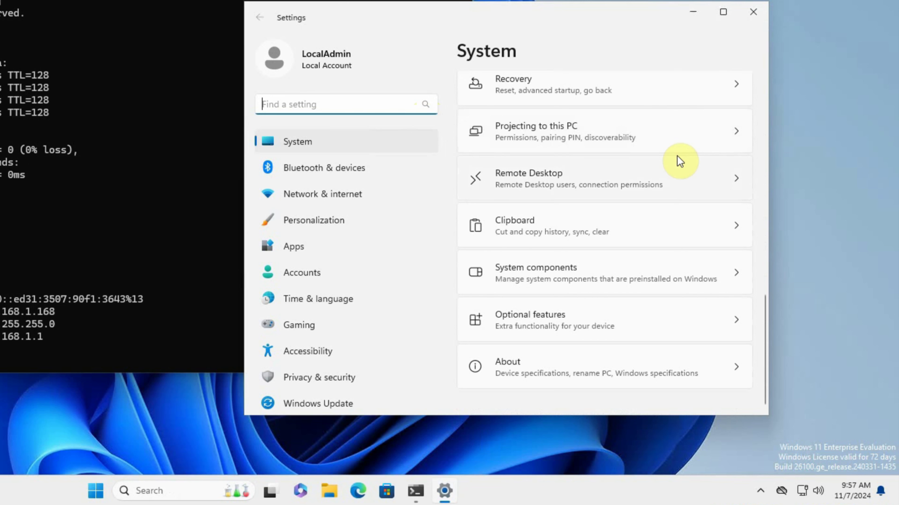
click(519, 366)
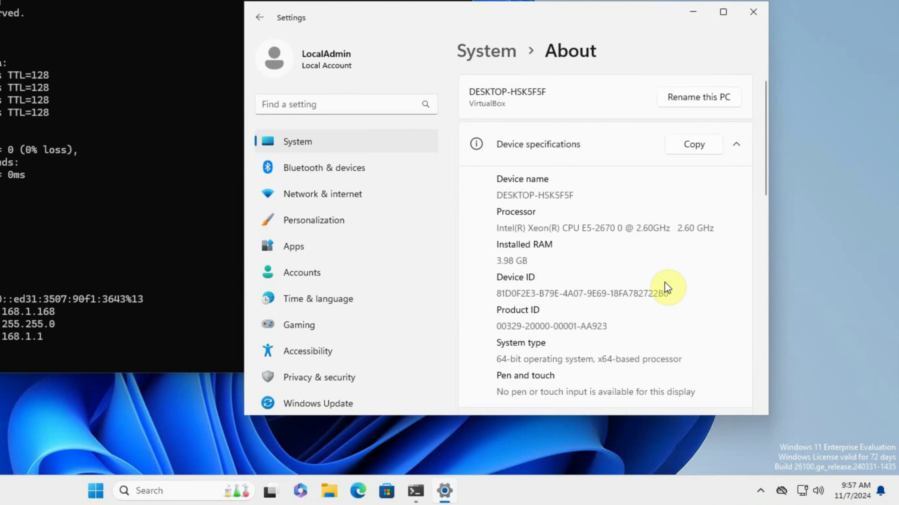
scroll(664, 283, down, 3)
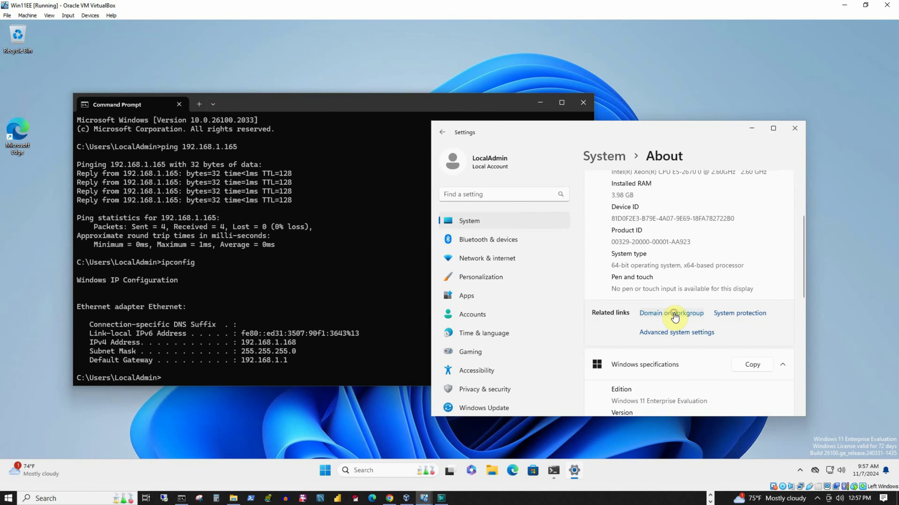
Open Domain or workgroup in System Properties and launch the Network ID join wizard
click(675, 317)
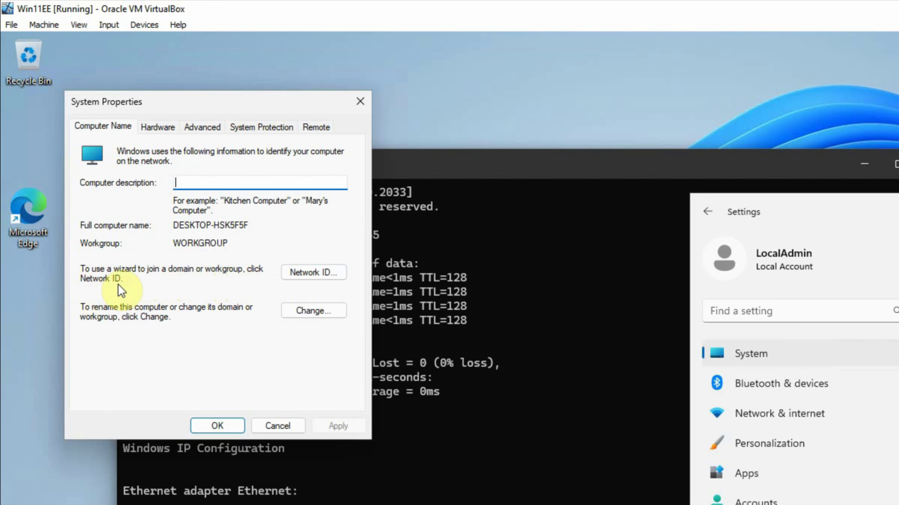
click(311, 276)
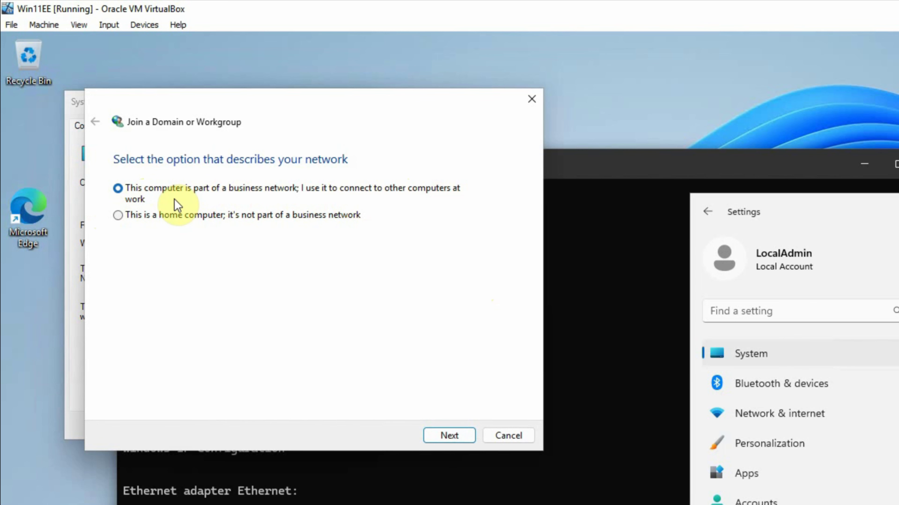
Advance the wizard as a business computer on a domain network, past the information page
click(449, 436)
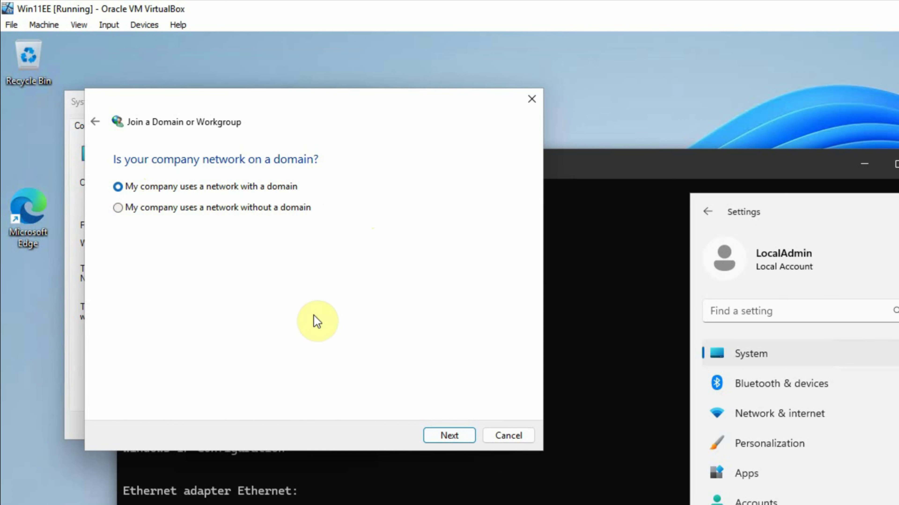
click(451, 437)
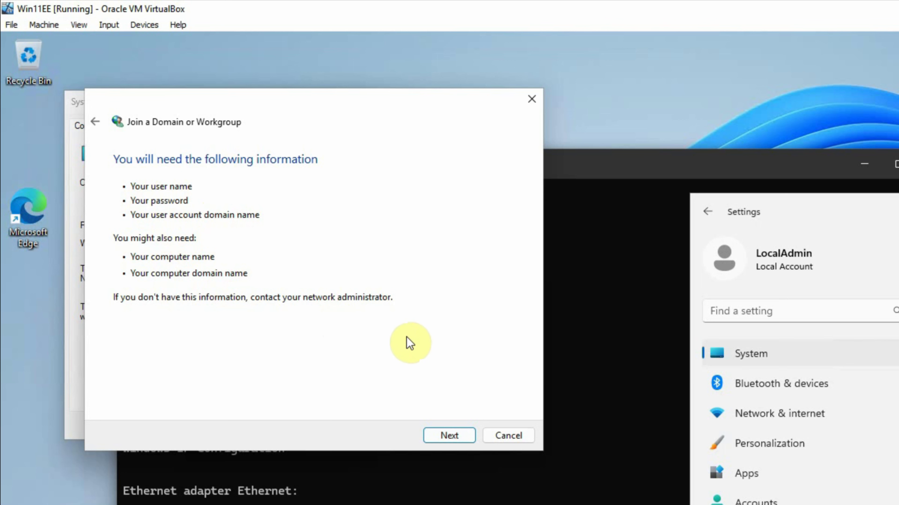
click(456, 438)
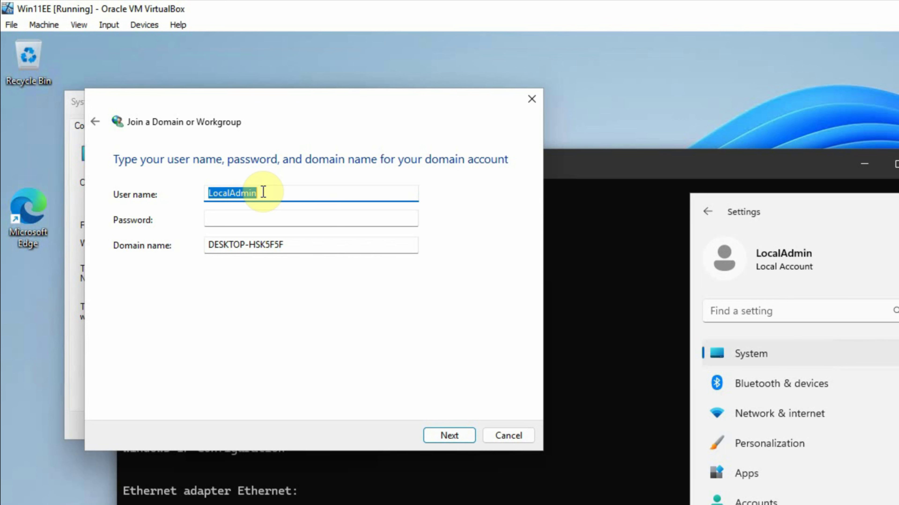
Enter the domain user's name, password and domain MANASH.HOM, then continue
text(ade)
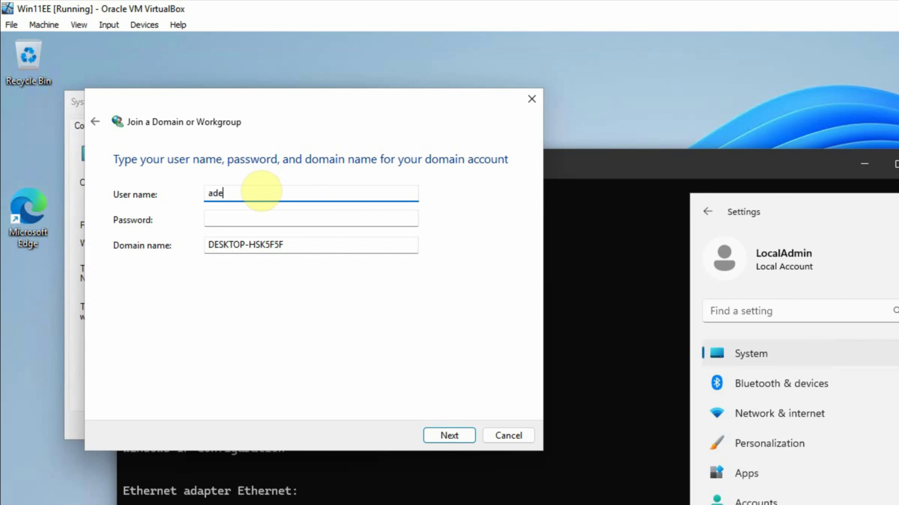
text(001)
key(Tab)
text(••••••)
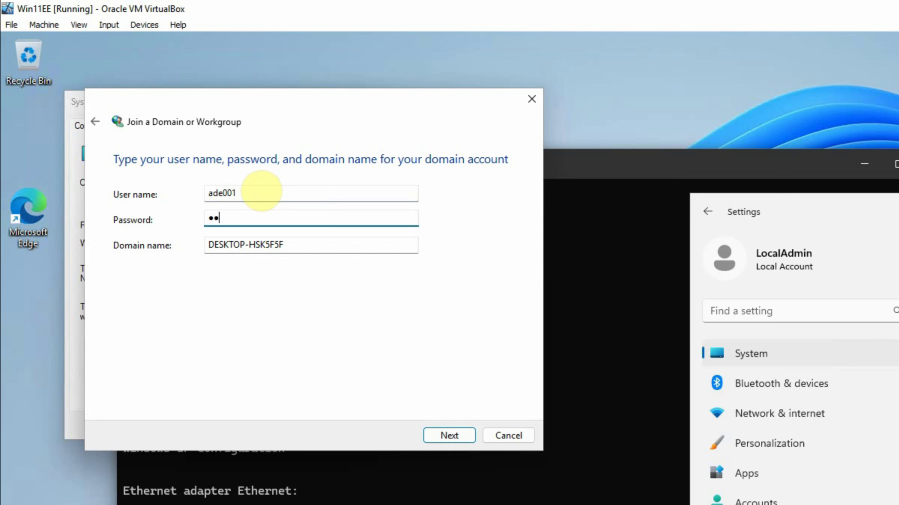
text(•••••••)
key(Tab)
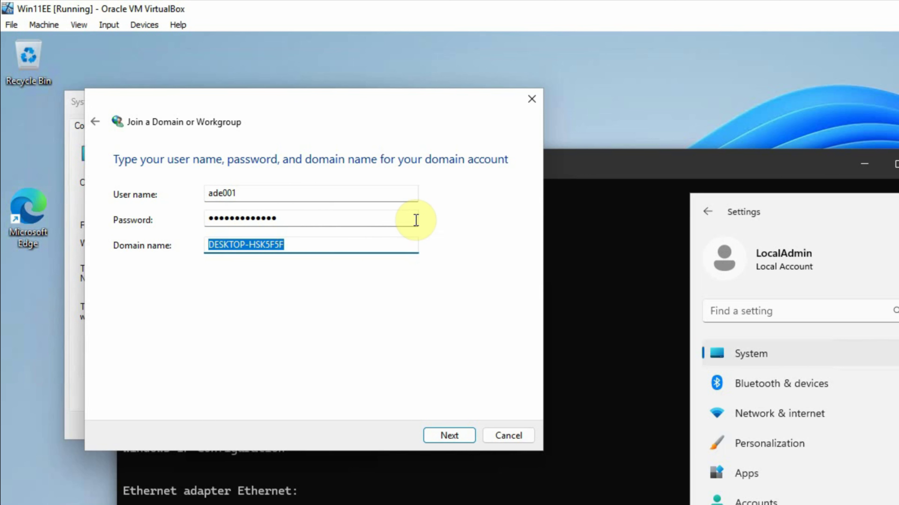
text(MANASH.)
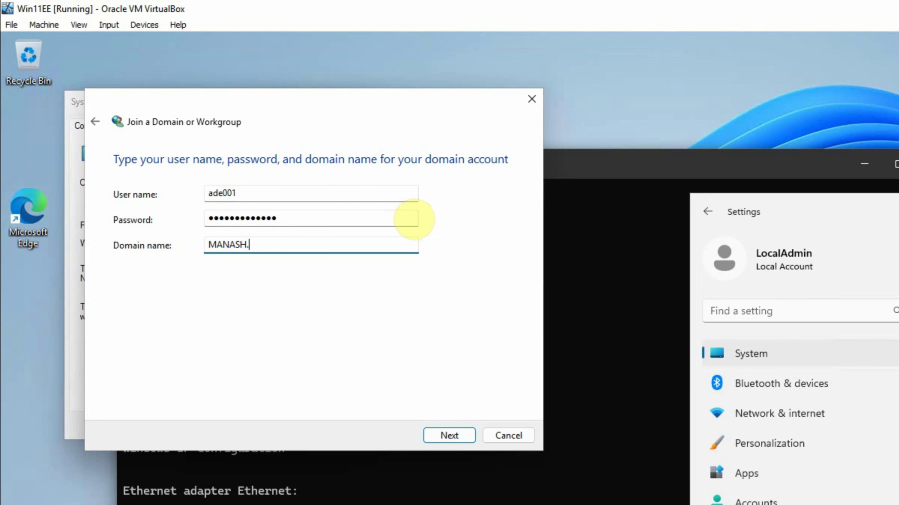
text(HOM)
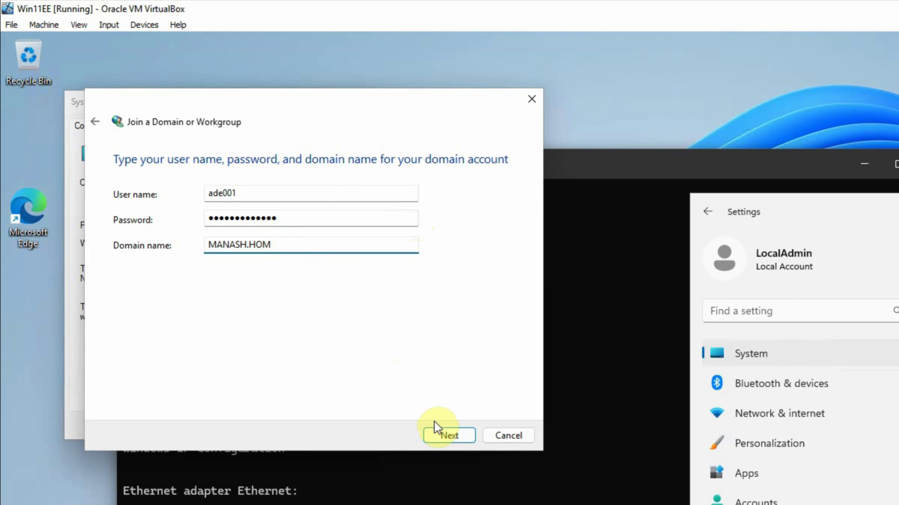
click(445, 437)
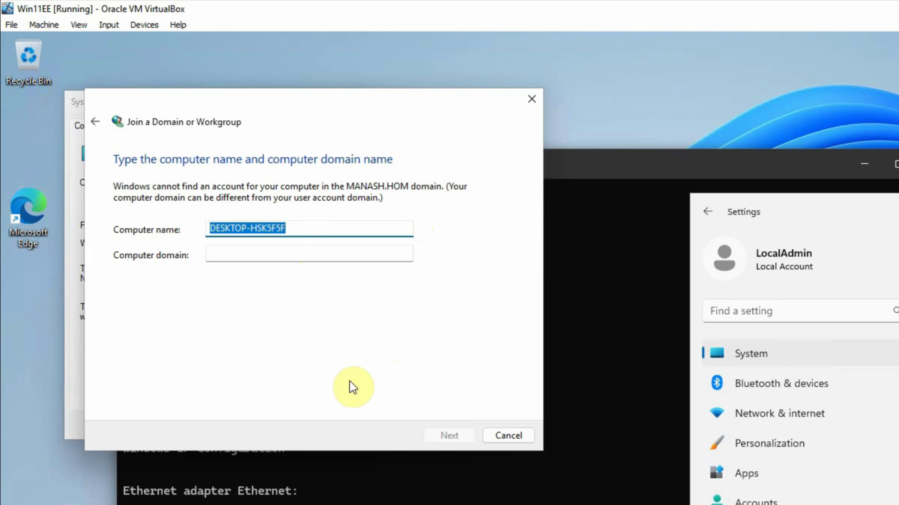
Keep the computer name DESKTOP-HSK5F5F, enter MANASH.HOM as computer domain, and continue
click(310, 235)
drag(300, 224, 170, 217)
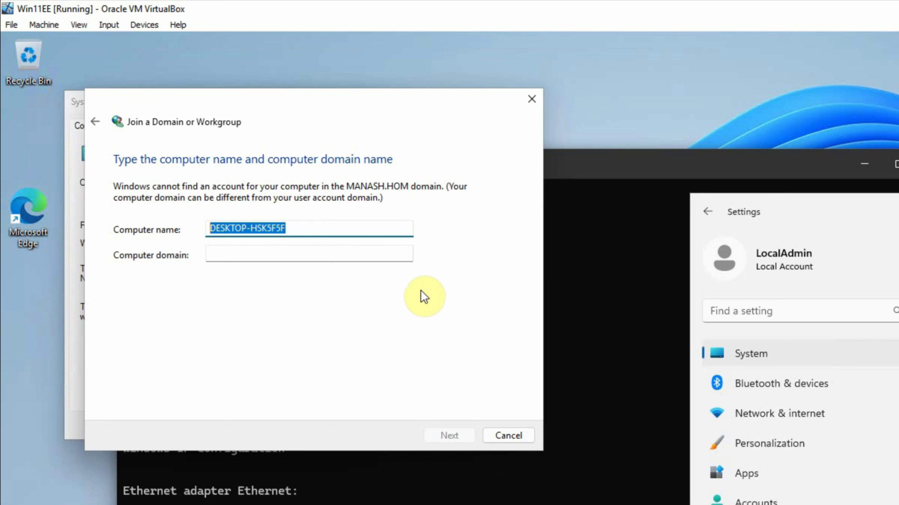
click(240, 252)
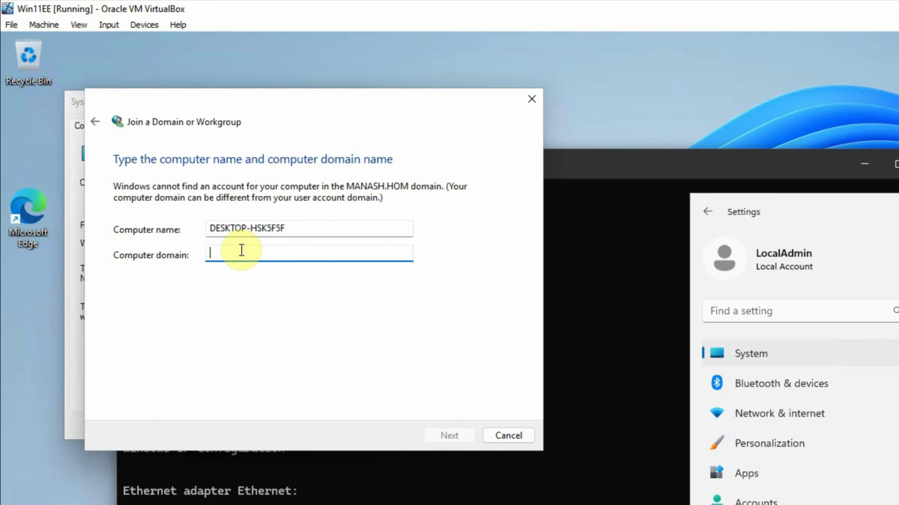
text(MA)
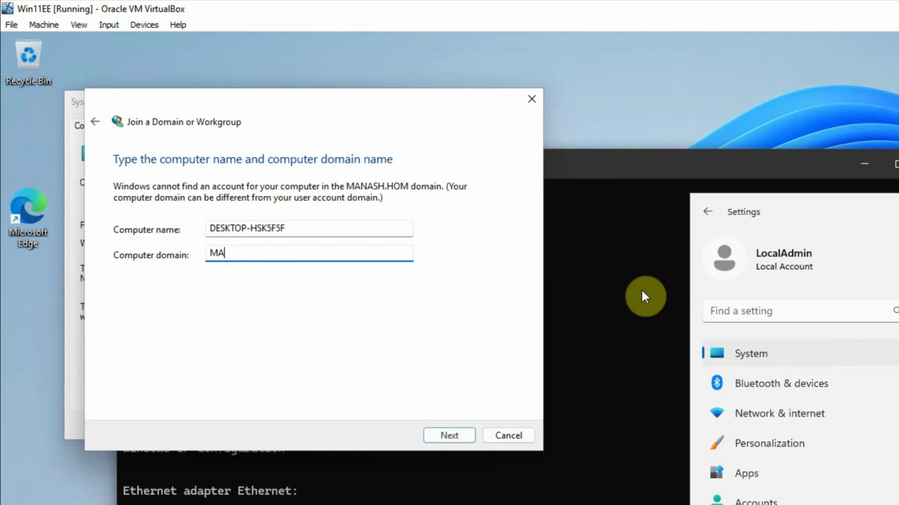
text(NASH.HOM)
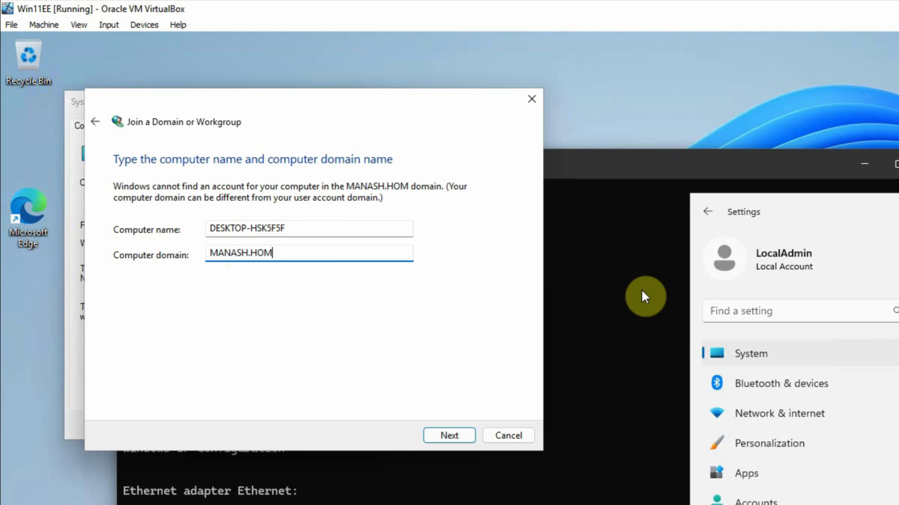
click(439, 436)
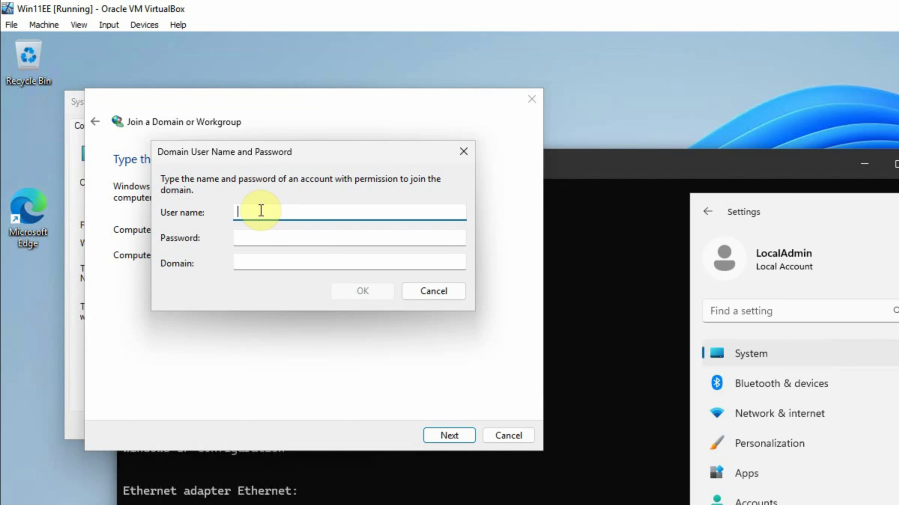
Supply the domain account's user name, password and domain MANASH.HOM in the join credentials prompt
text(ade0)
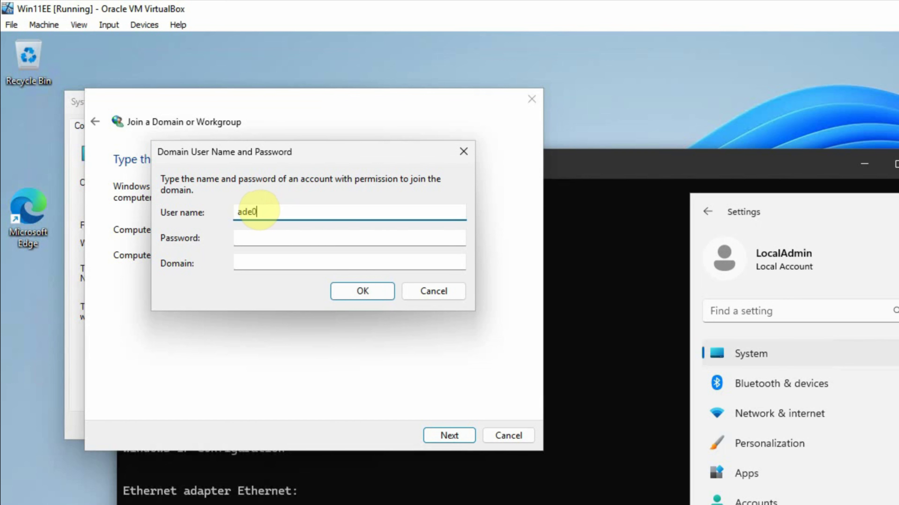
text(01)
key(Tab)
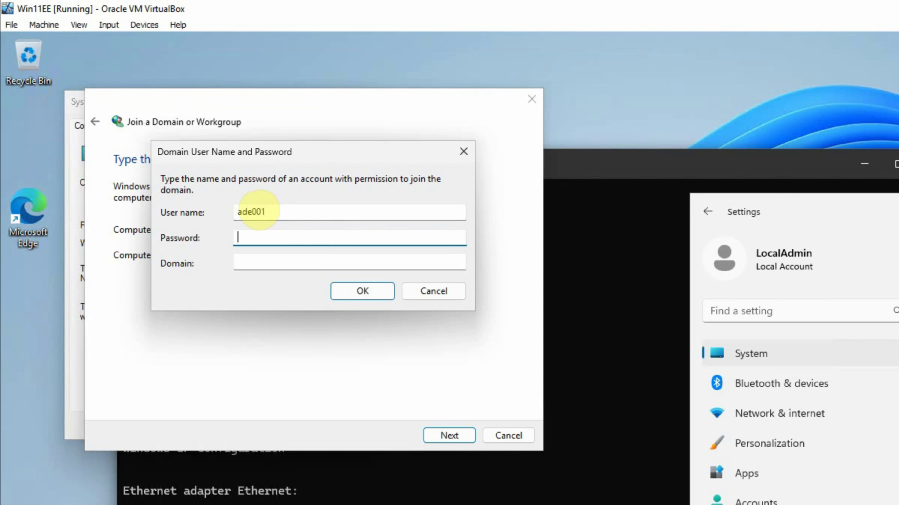
text(*************)
key(Tab)
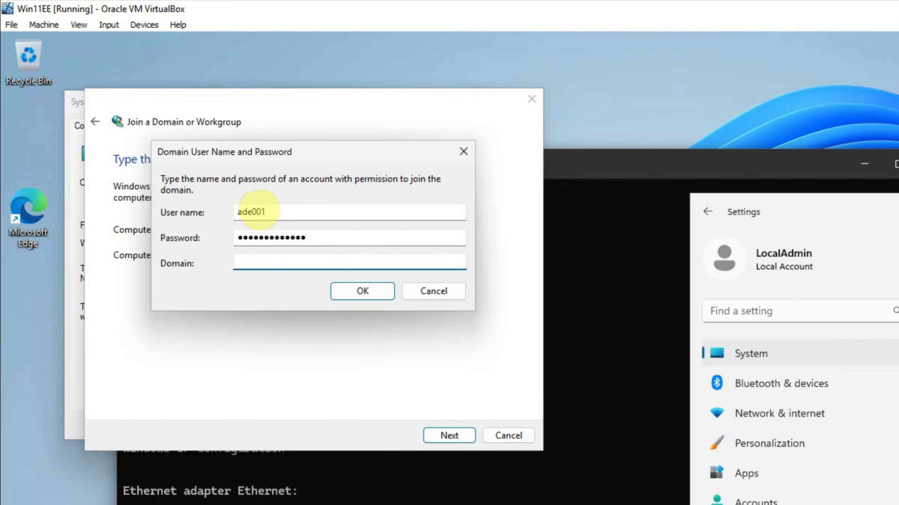
text(MANASH.HOM)
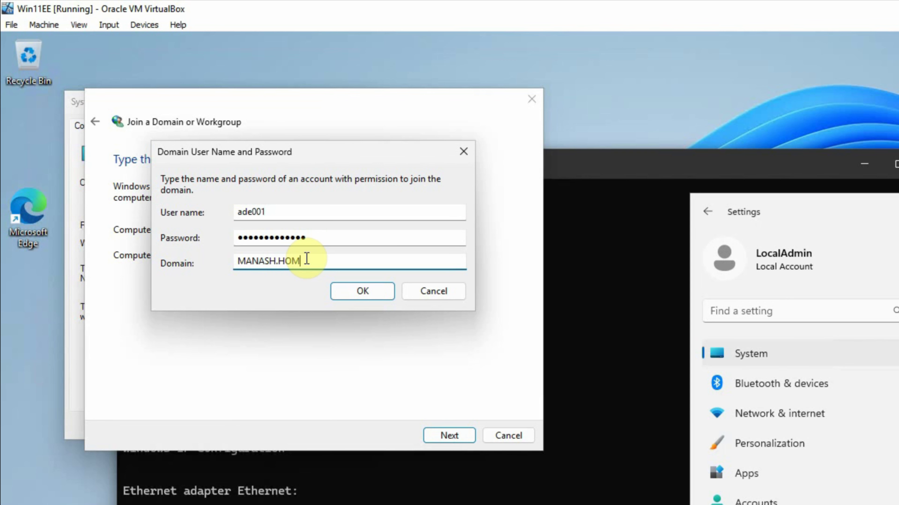
click(350, 292)
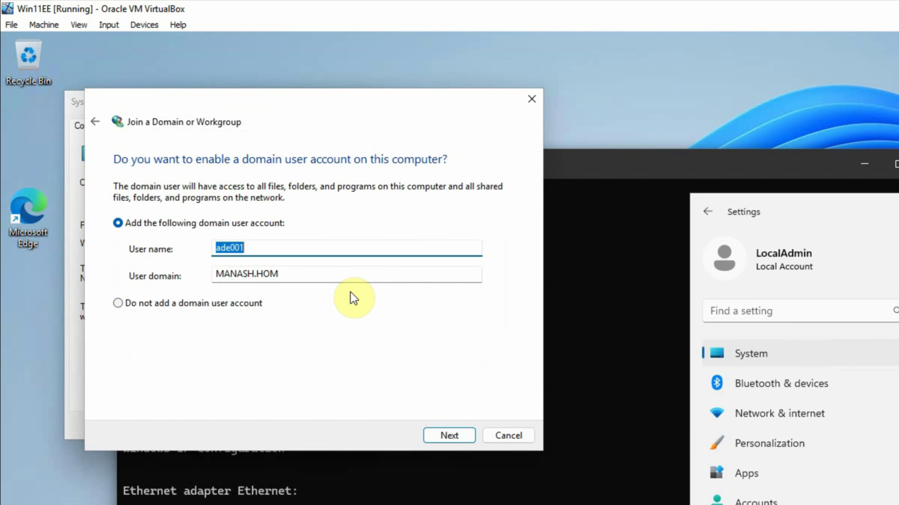
Add the domain user to this computer as a Standard account and finish the wizard
click(447, 437)
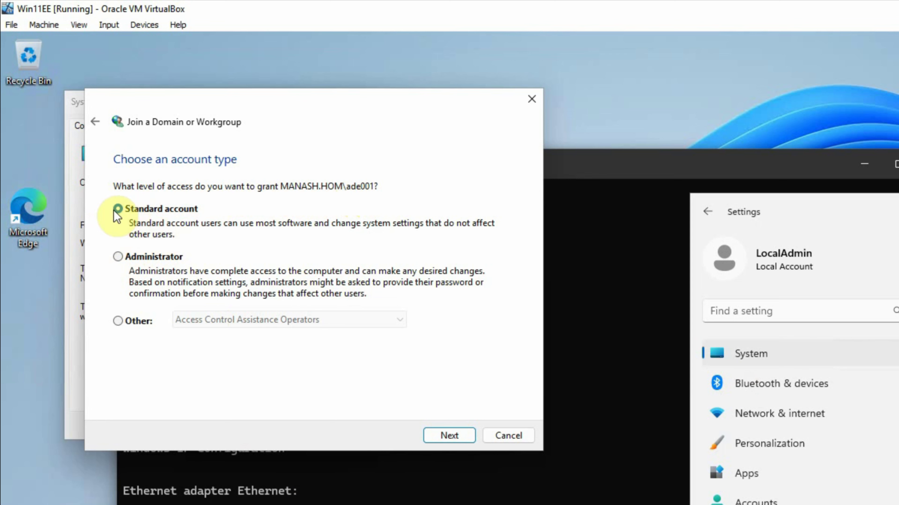
click(446, 435)
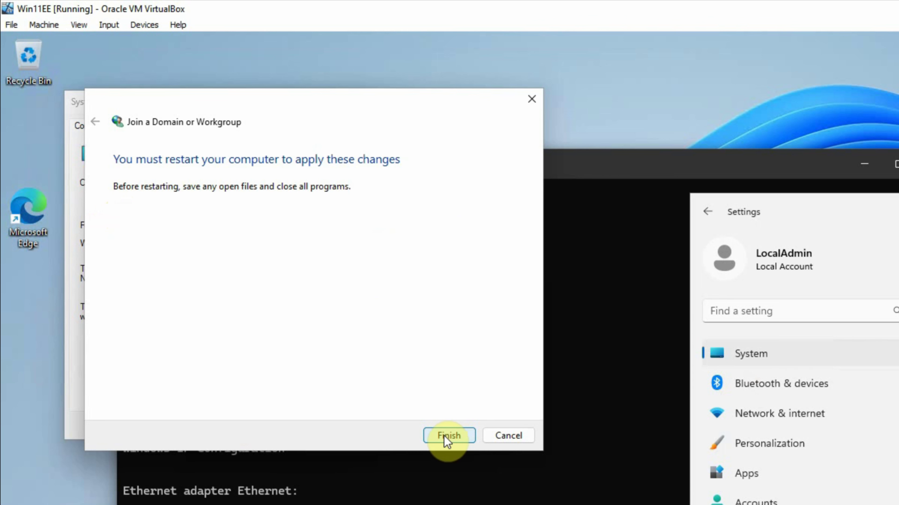
click(446, 437)
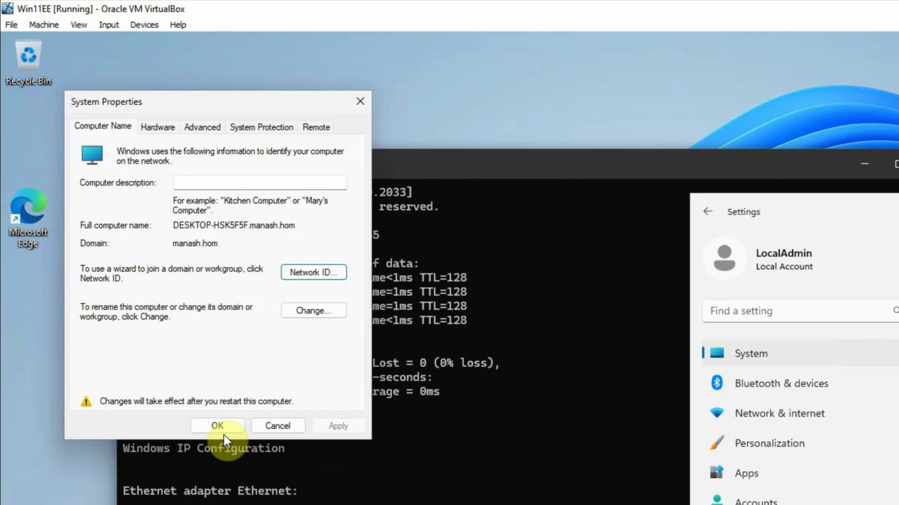
Confirm System Properties, close Settings and Command Prompt, and restart the VM now
click(221, 426)
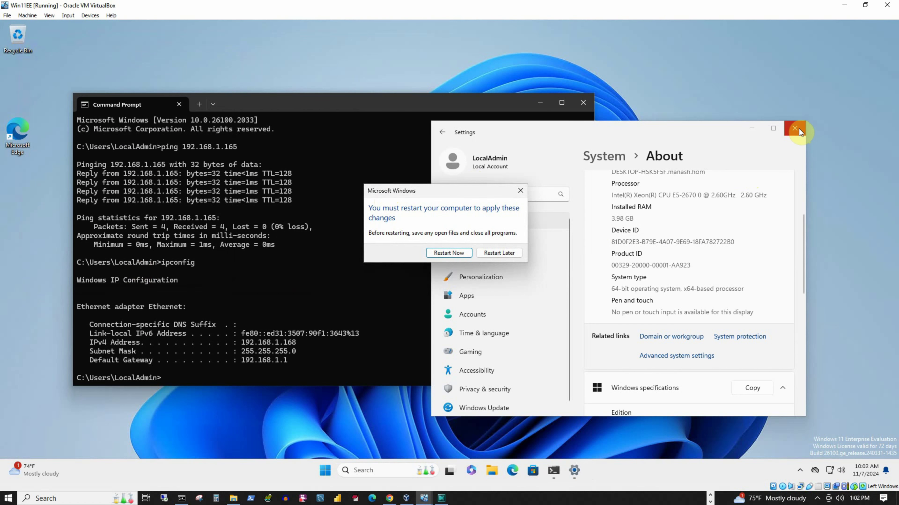
click(799, 128)
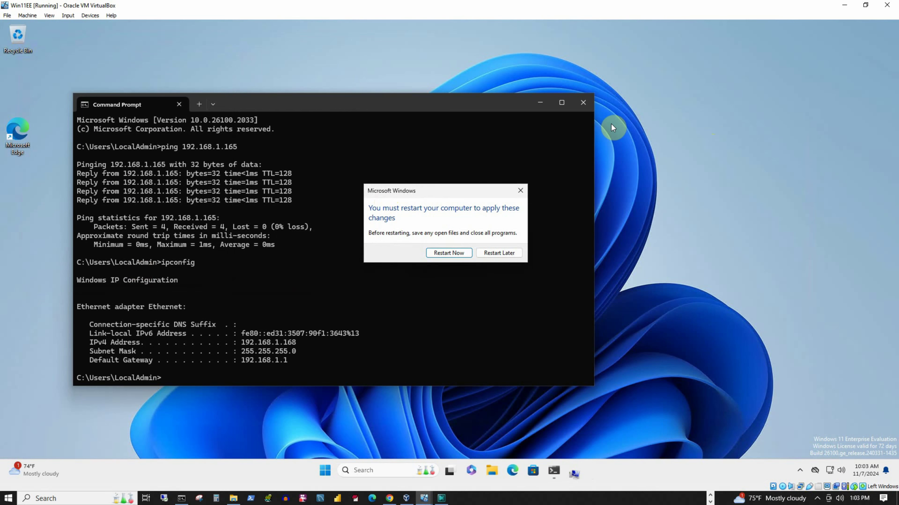
click(585, 104)
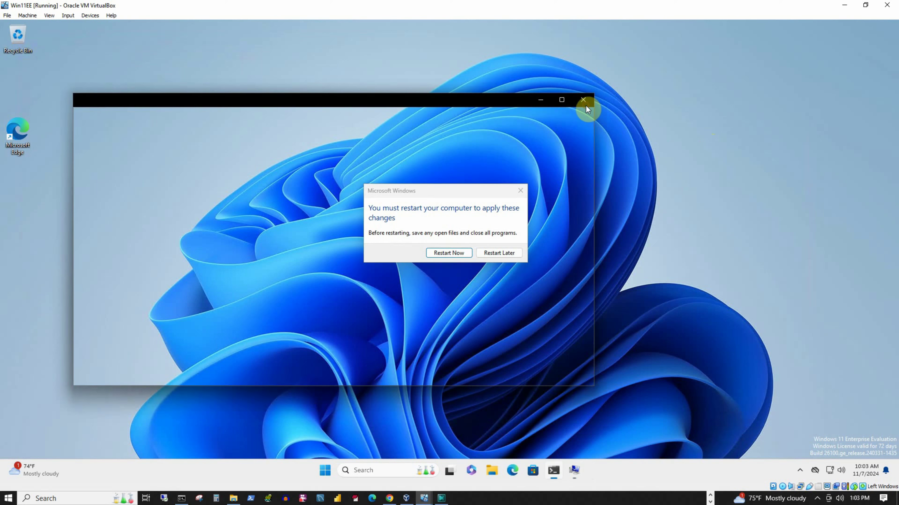
click(448, 253)
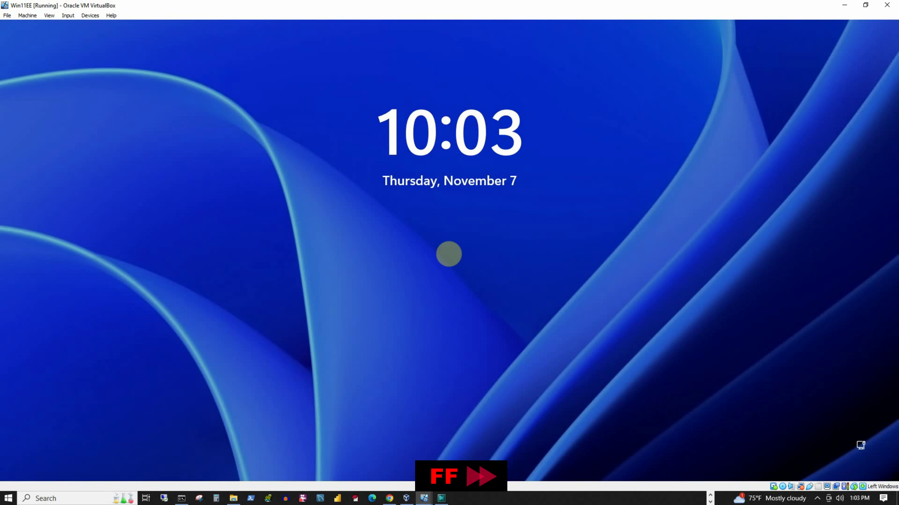
Unlock Win11EE and sign in with the MANASH.HOM domain user's password to reach the desktop
click(470, 217)
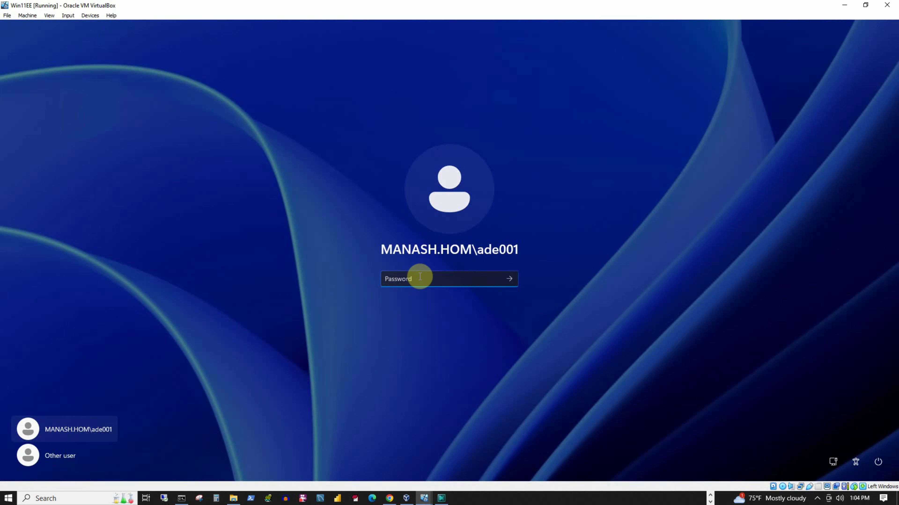
text(•••••••••••••)
key(Return)
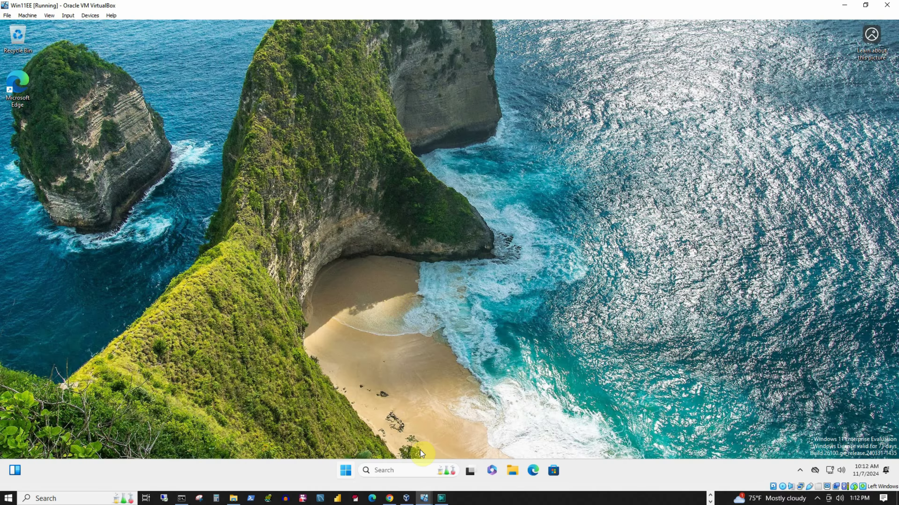
click(421, 500)
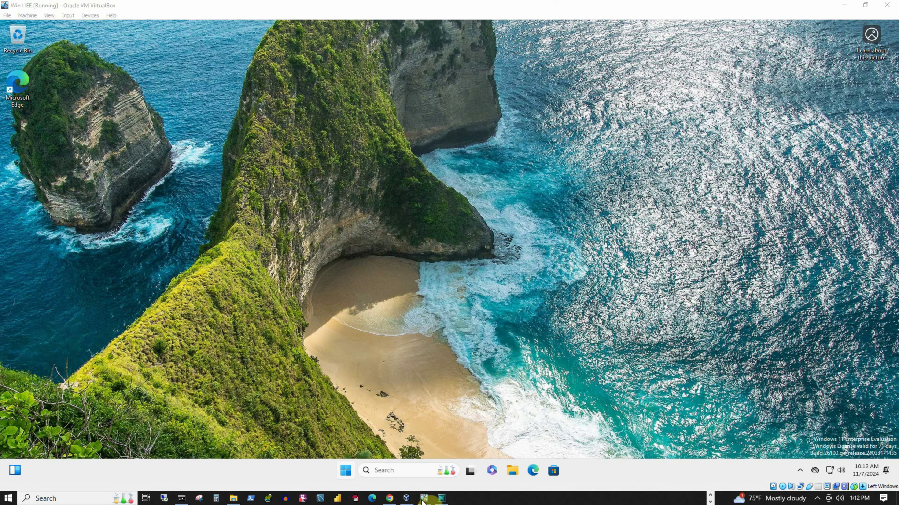
On WinSvr1, launch Active Directory Users and Computers and show manash.hom's Computers container
click(477, 470)
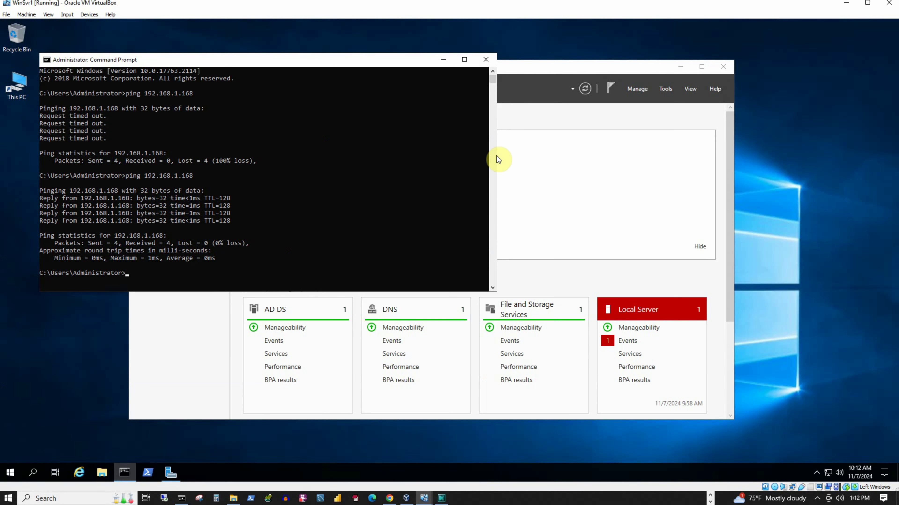
click(443, 59)
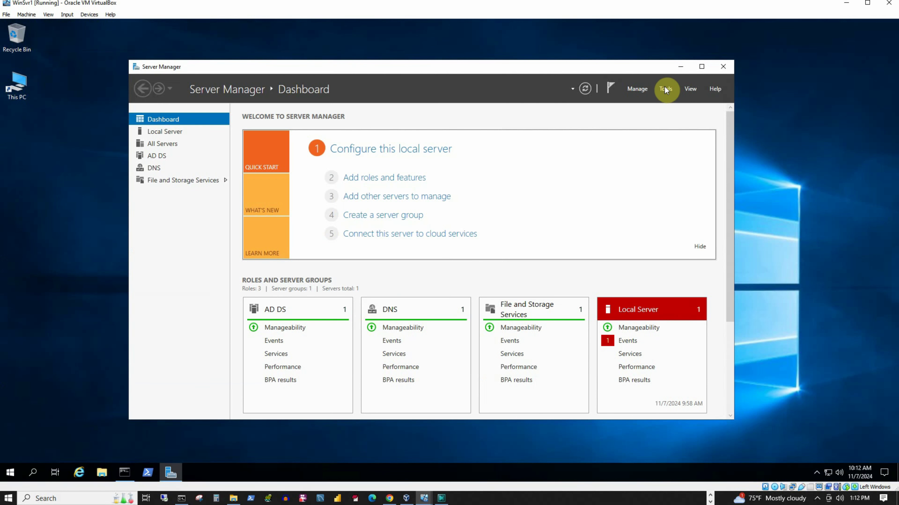
click(665, 89)
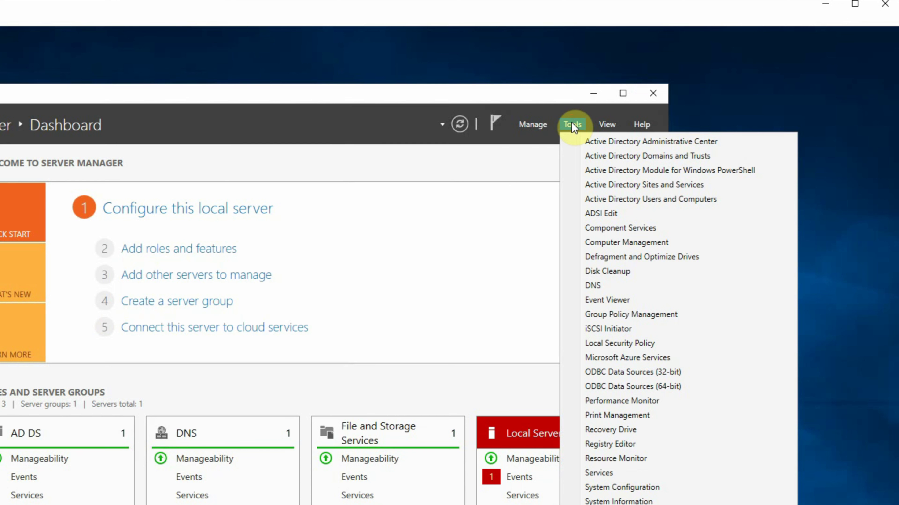
click(634, 200)
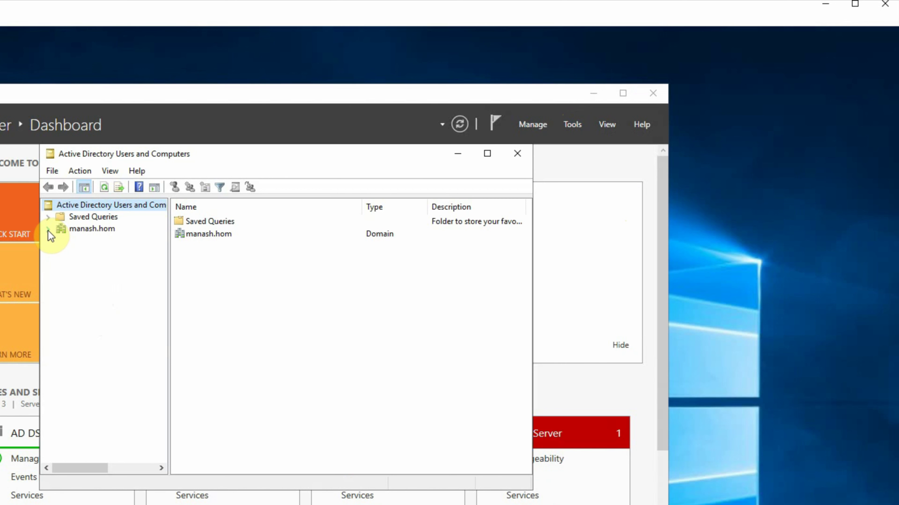
click(49, 230)
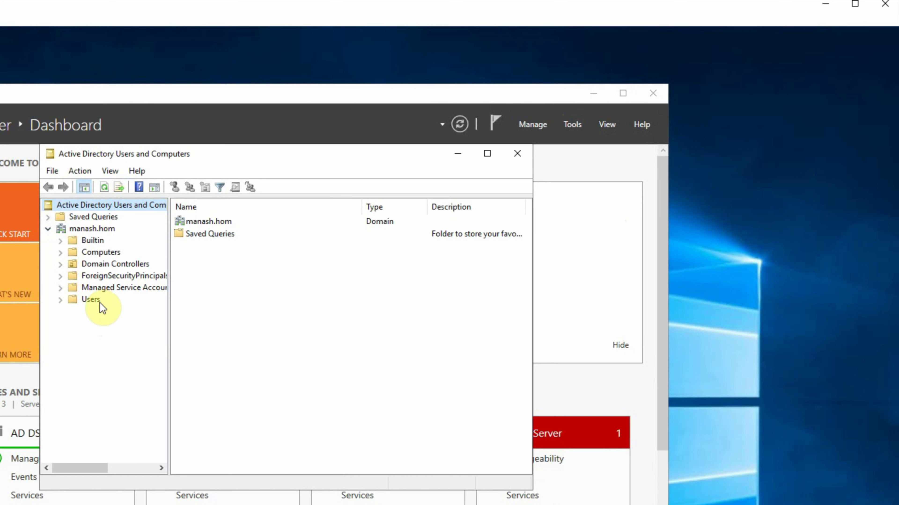
click(95, 252)
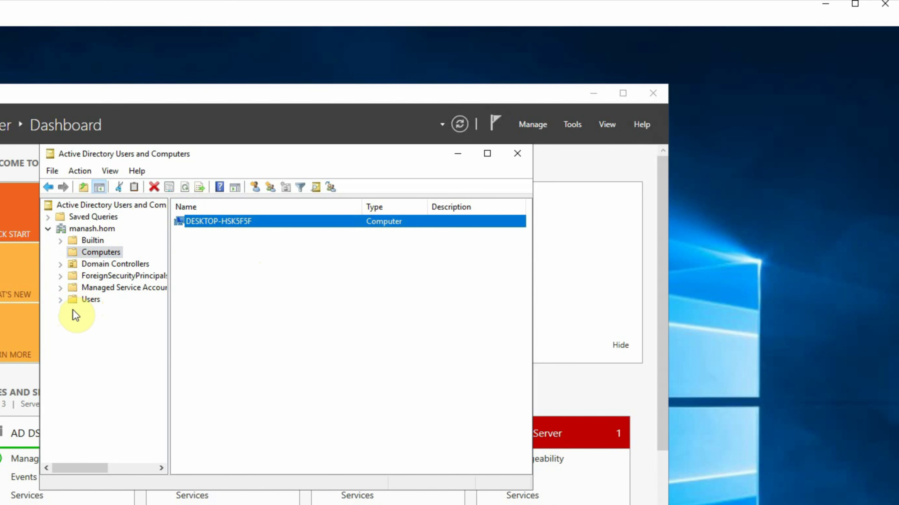
Check the domain user account in Users, then return to Computers showing DESKTOP-HSK5F5F
click(59, 299)
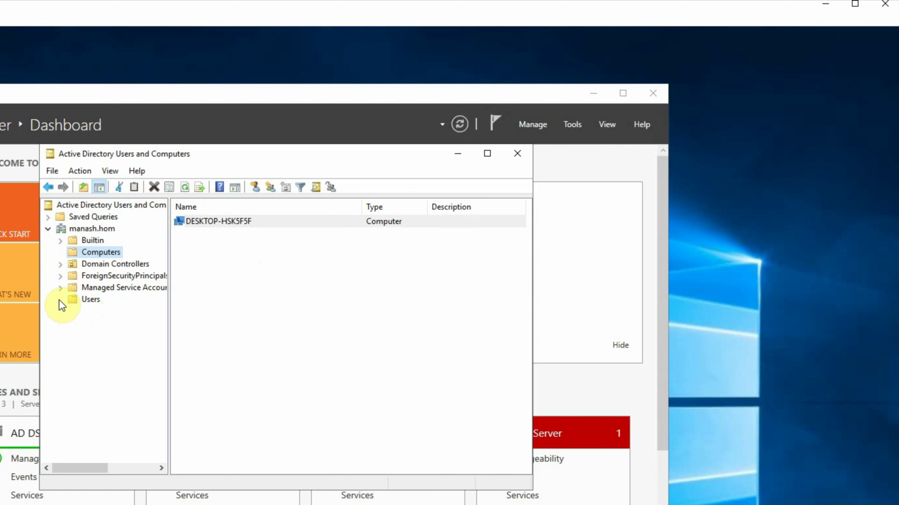
click(93, 300)
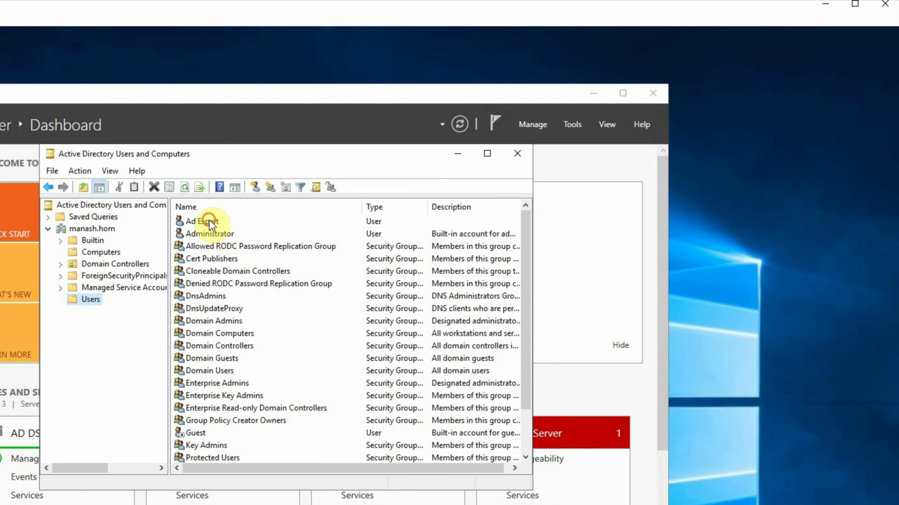
click(209, 222)
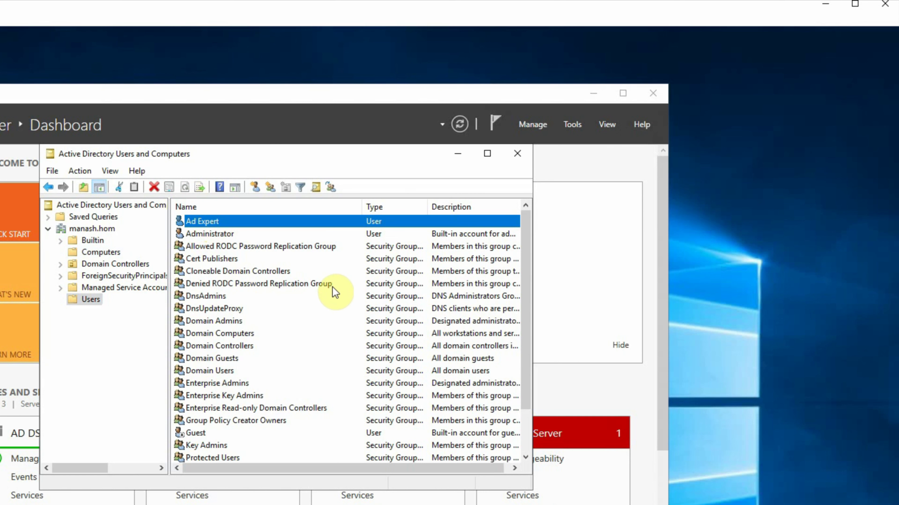
click(95, 252)
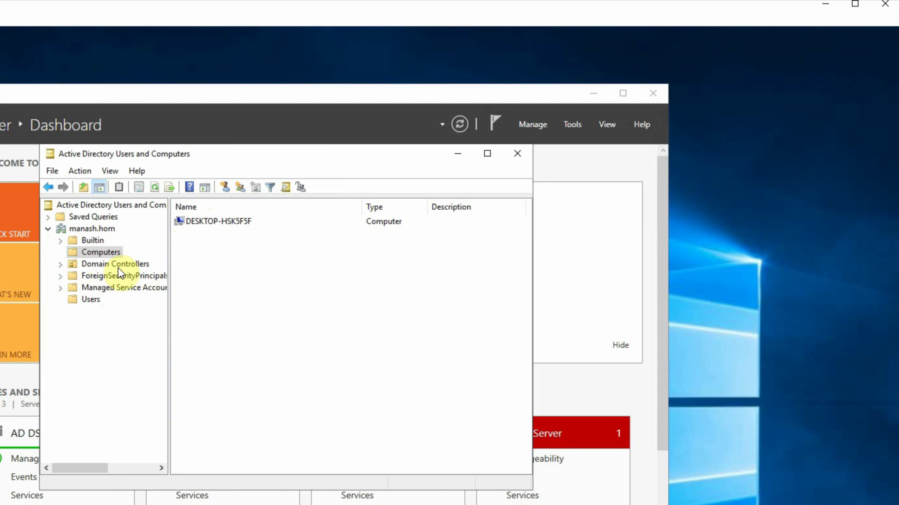